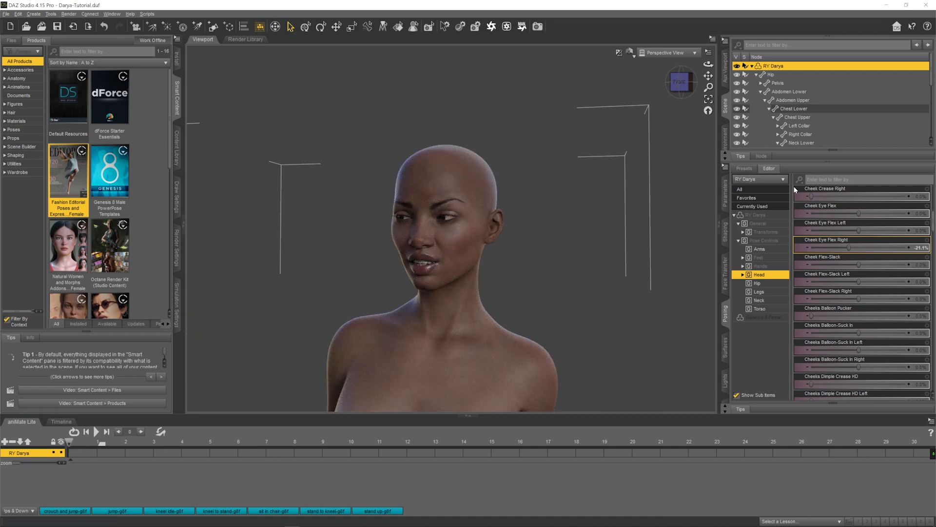
Step: Inspect the figure's head and switch the viewport from the Iray preview to regular textured shading
left_click_drag(709, 64, 771, 64)
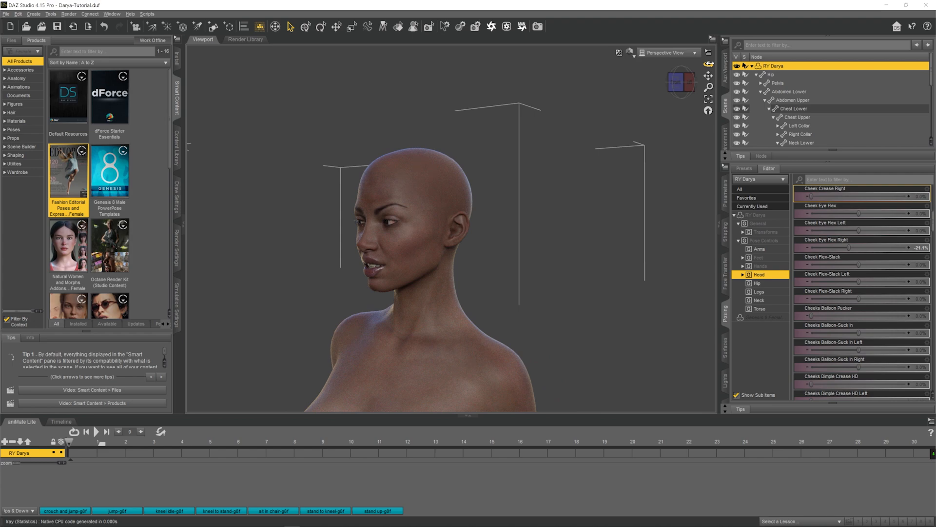
scroll(382, 259, "up", 5)
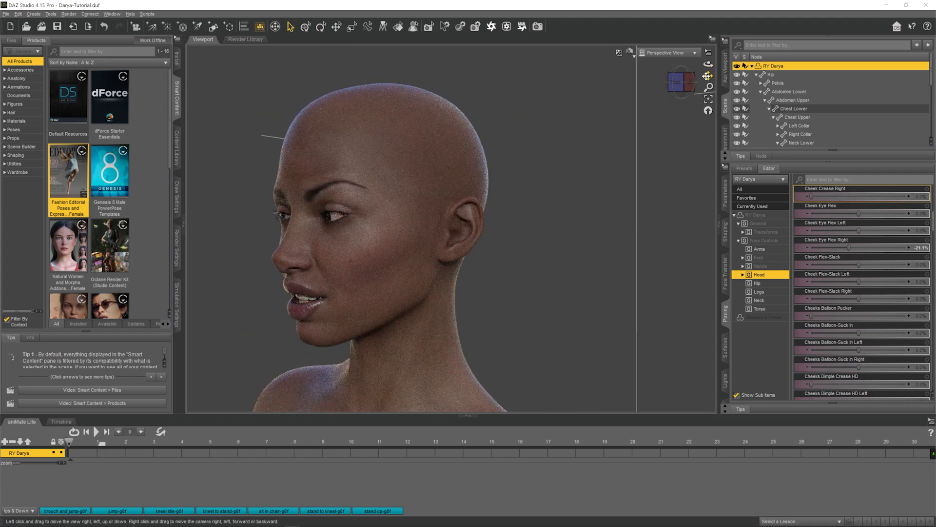
left_click_drag(707, 76, 683, 83)
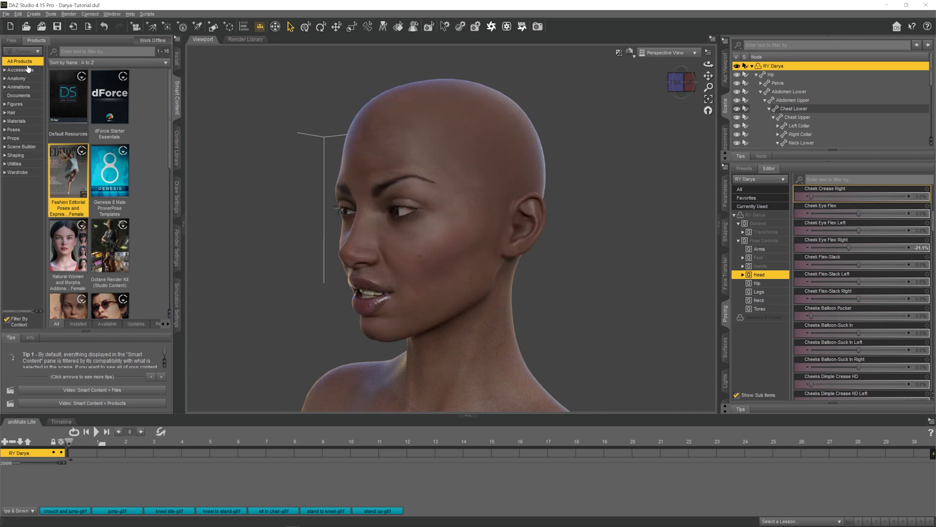
left_click(629, 52)
left_click(627, 131)
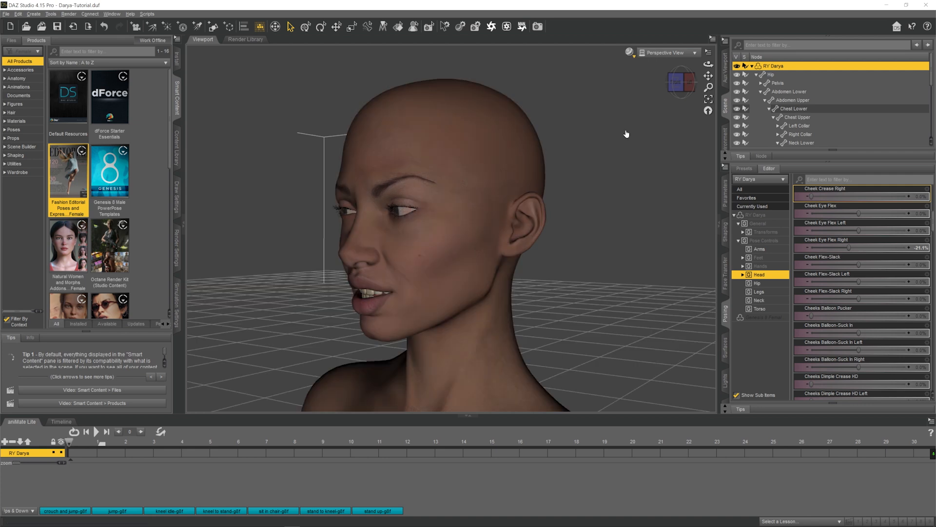
Step: Export the posed figure as an OBJ file, accepting the Custom options that write UV coordinates, normals, faces and surfaces
mouse_move(155, 22)
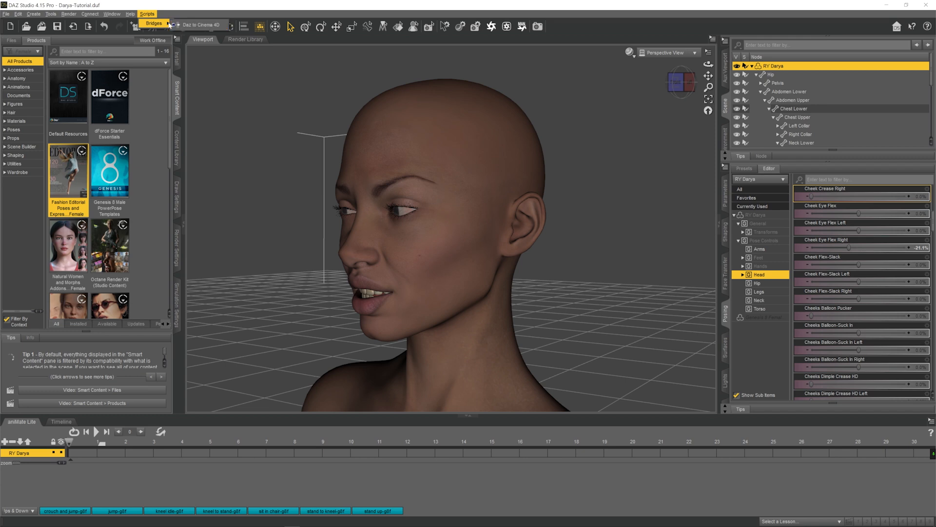
left_click(142, 4)
left_click(7, 14)
left_click(22, 114)
double_click(252, 89)
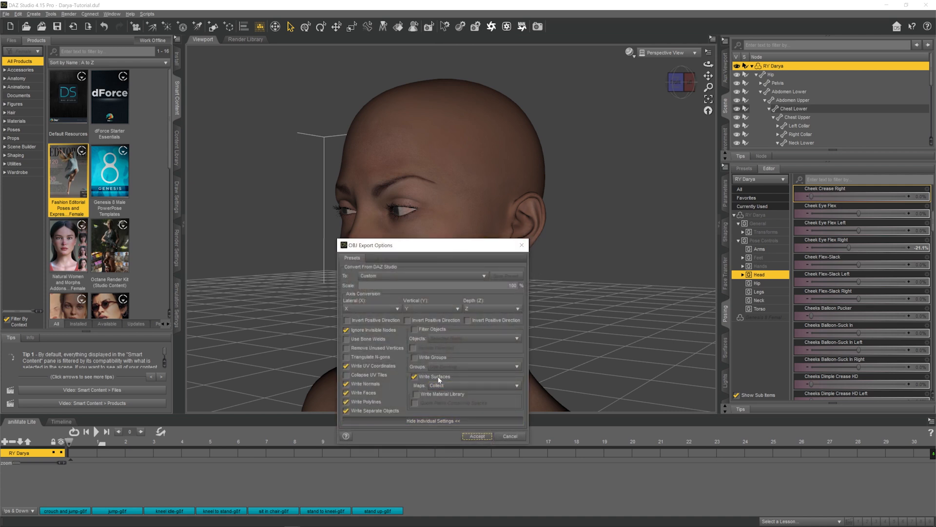
left_click(477, 436)
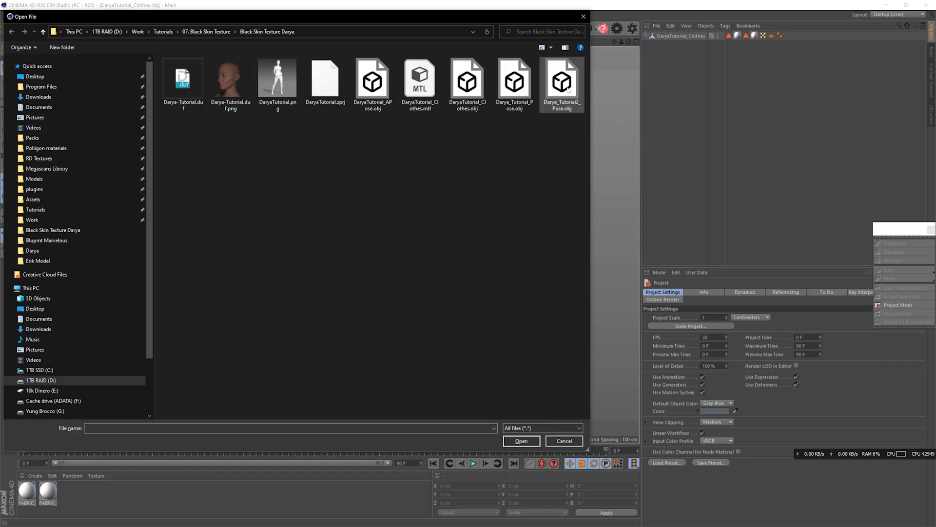
Step: In Cinema 4D, import Darye_Tutorial2_Pose.obj with the default OBJ settings and check its child objects
double_click(562, 86)
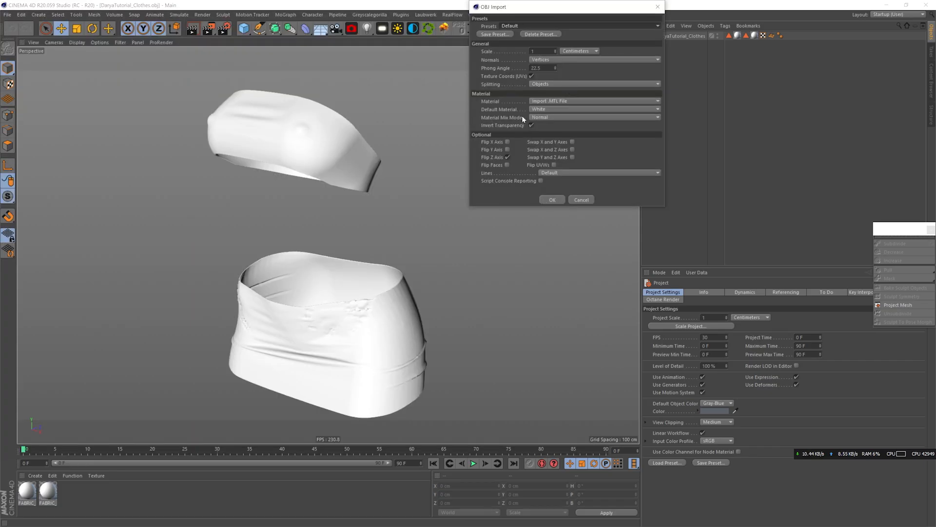
left_click(552, 200)
left_click_drag(334, 124, 247, 152, "alt")
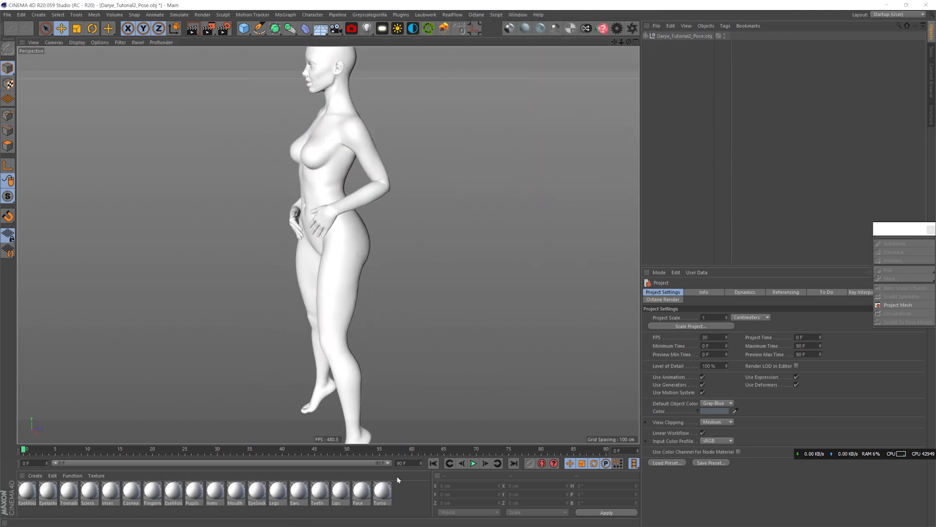
left_click(645, 35)
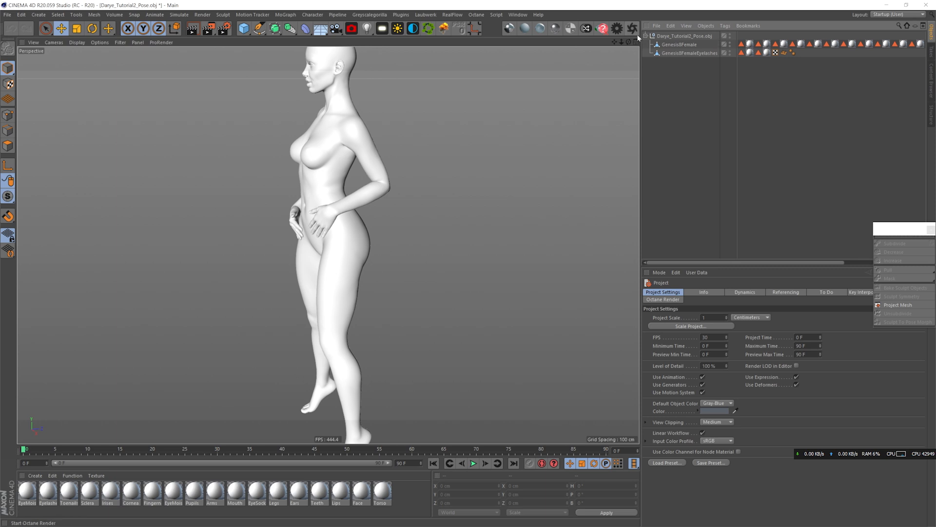
left_click(645, 35)
left_click_drag(293, 117, 376, 120, "alt")
middle_click_drag(376, 120, 376, 157, "alt")
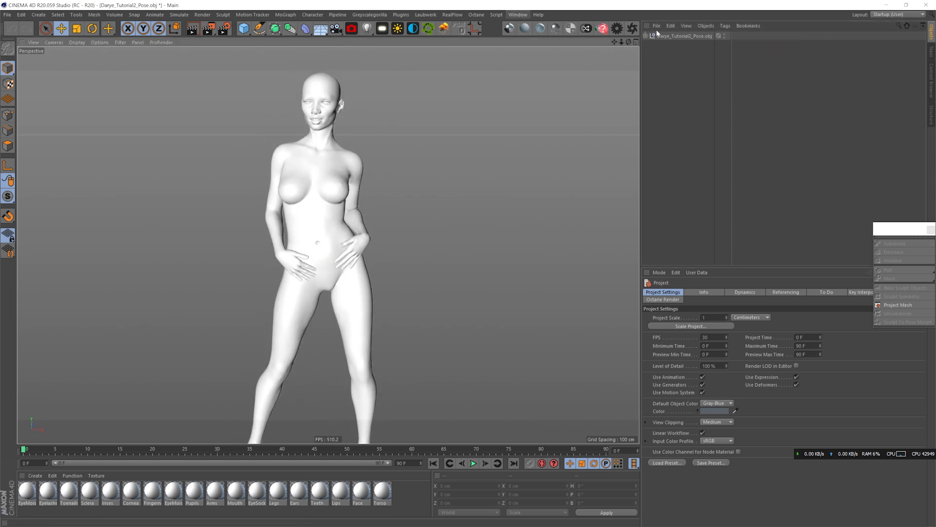
Step: Copy the imported Darye_Tutorial2_Pose.obj figure into the DaryaTutorial_Clothes.obj document and check how the clothes fit
key("ctrl+c")
left_click(518, 14)
left_click(542, 242)
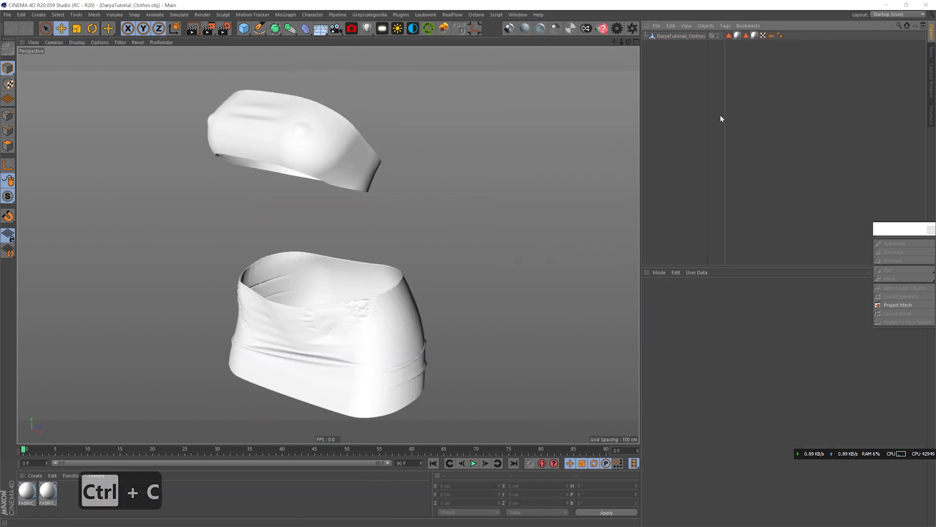
key("ctrl+v")
left_click_drag(243, 161, 306, 163, "alt")
scroll(306, 163, "down", 4)
middle_click_drag(306, 163, 331, 231, "alt")
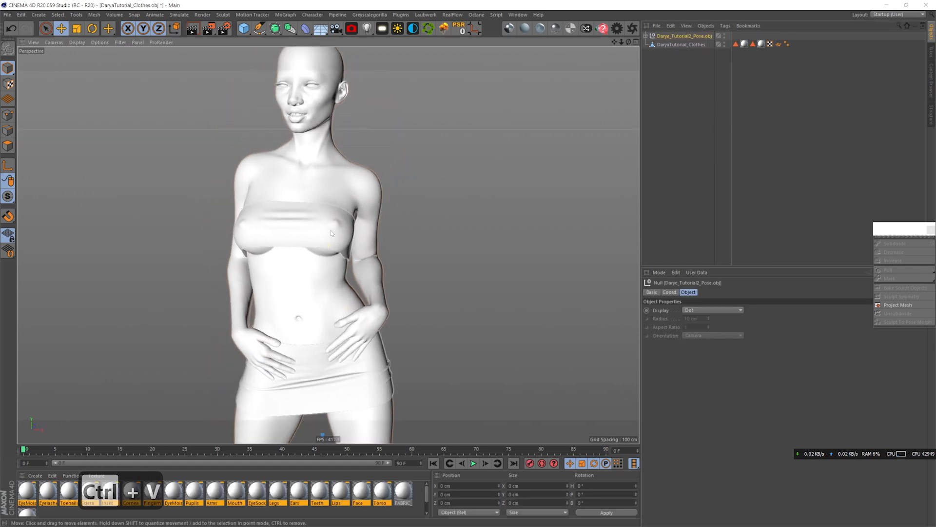
scroll(331, 230, "up", 3)
left_click_drag(330, 230, 282, 214, "alt")
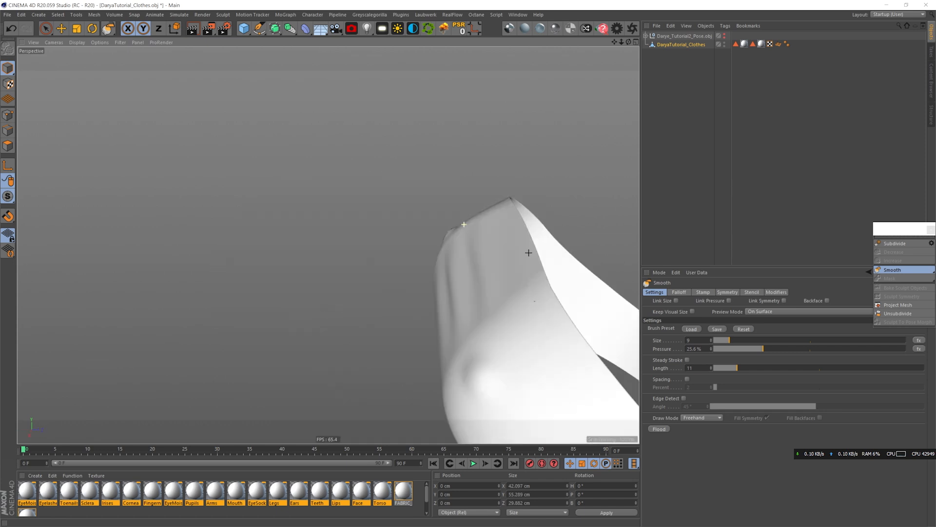
Step: Copy the figure and DaryaTutorial_Clothes together into the BlackSkinTexture(2).c4d lighting scene
key("ctrl+z")
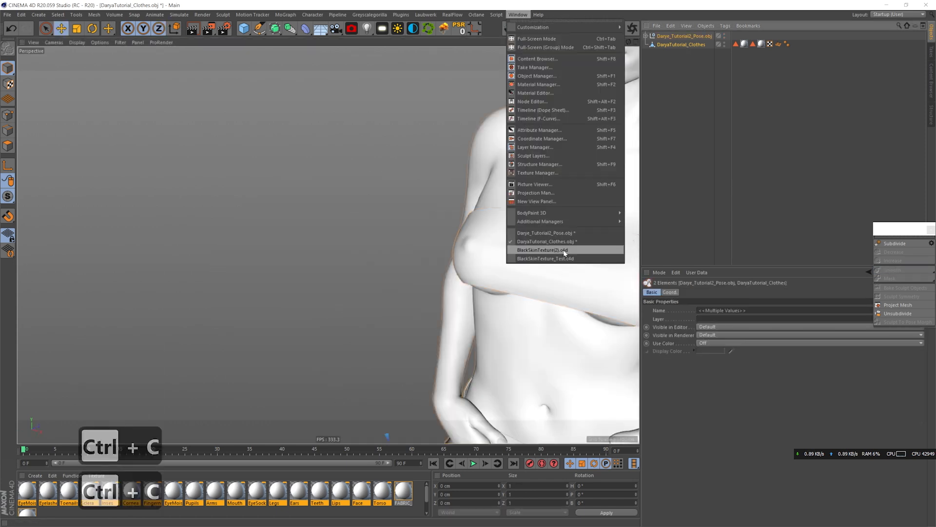
left_click(565, 257)
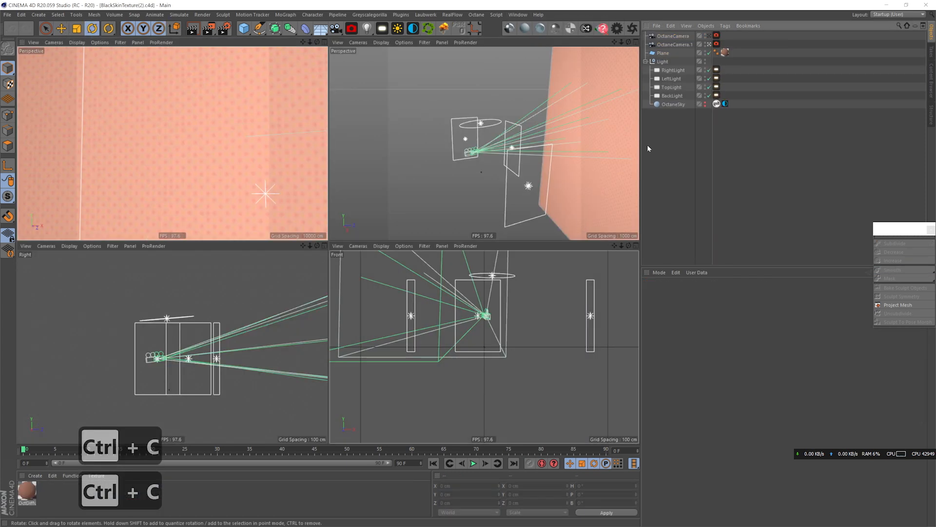
left_click(662, 54)
left_click_drag(487, 157, 527, 157, "alt")
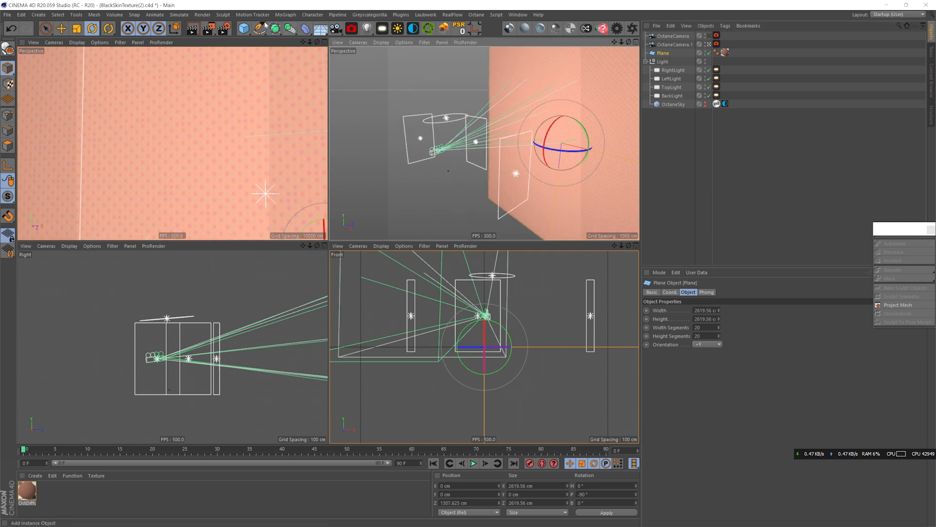
key("ctrl+v")
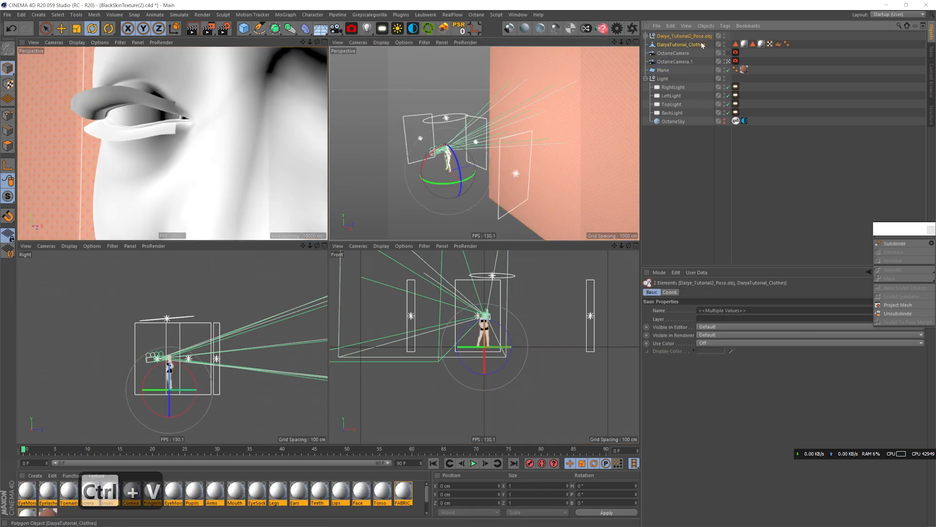
Step: Look through OctaneCamera and check how the figure is placed among the lights
left_click(729, 53)
left_click_drag(173, 131, 186, 131, "alt")
left_click_drag(467, 186, 526, 184, "alt")
Step: Examine the Octane light settings and placement of BackLight, TopLight, LeftLight and RightLight
left_click(672, 113)
left_click(736, 113)
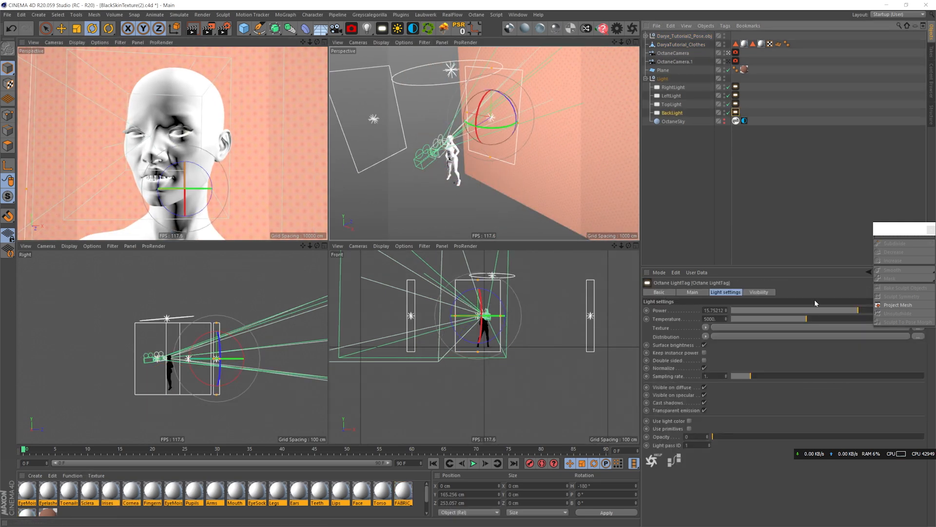
left_click(736, 104)
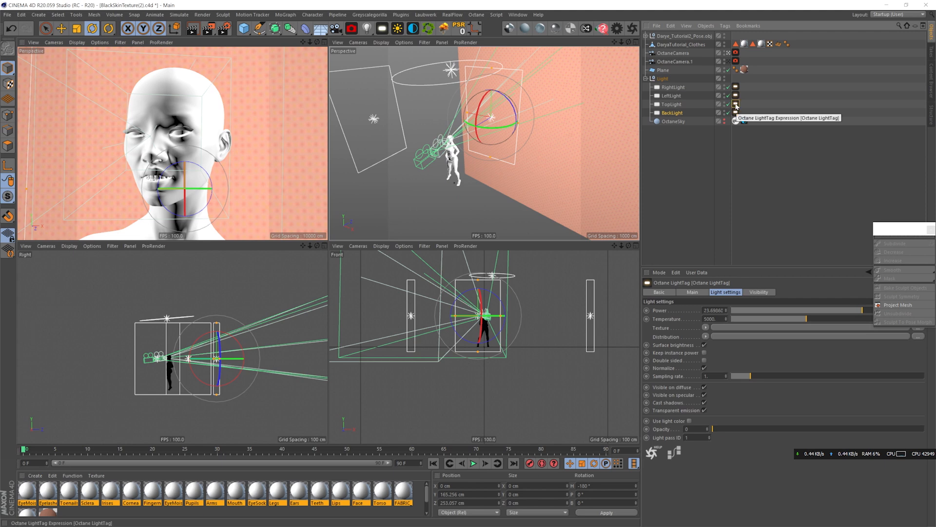
left_click(736, 96)
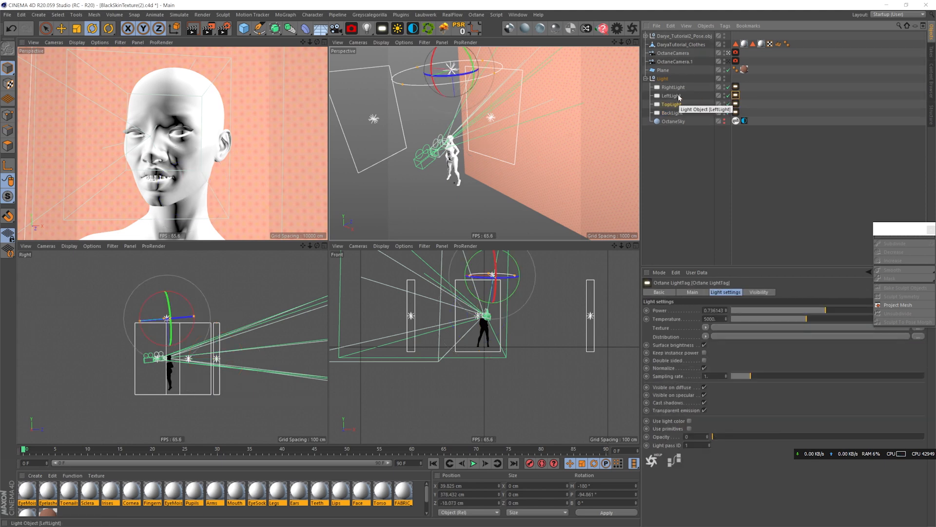
left_click(679, 96)
key("o")
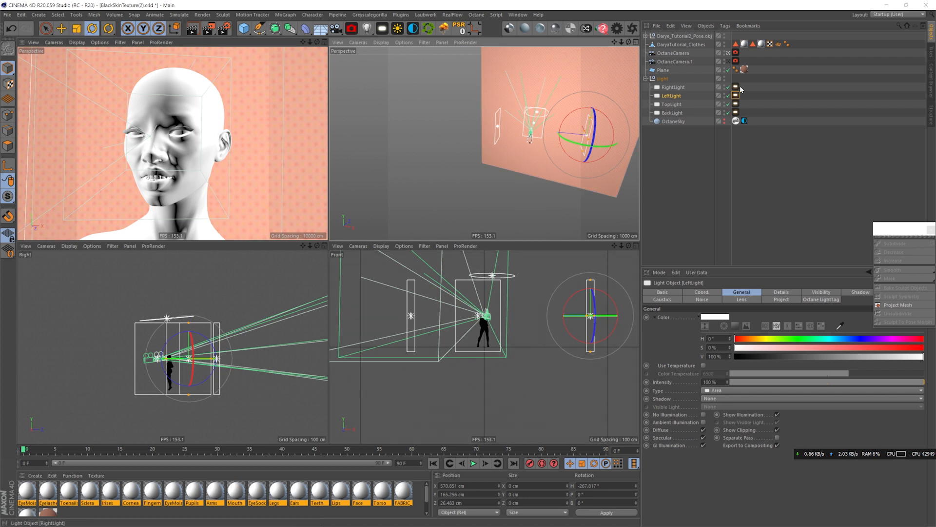
left_click(672, 87)
left_click(736, 88)
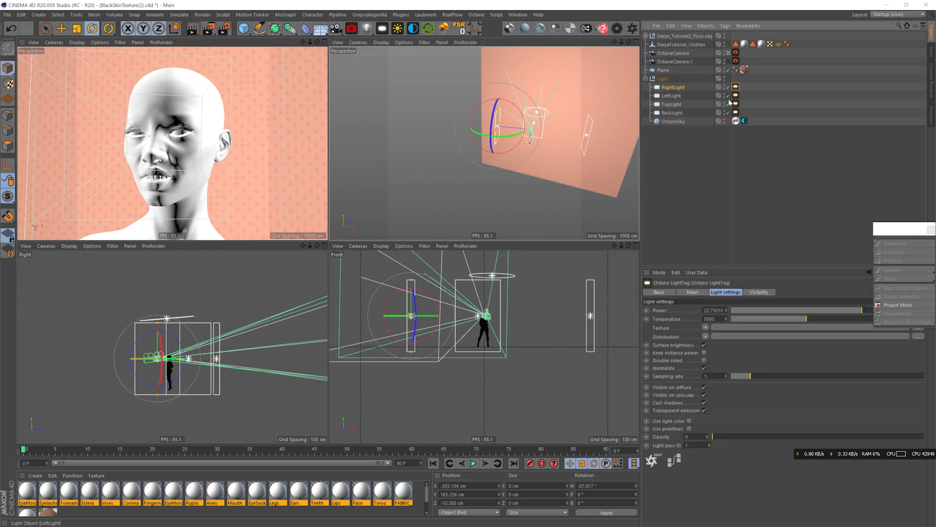
key("o")
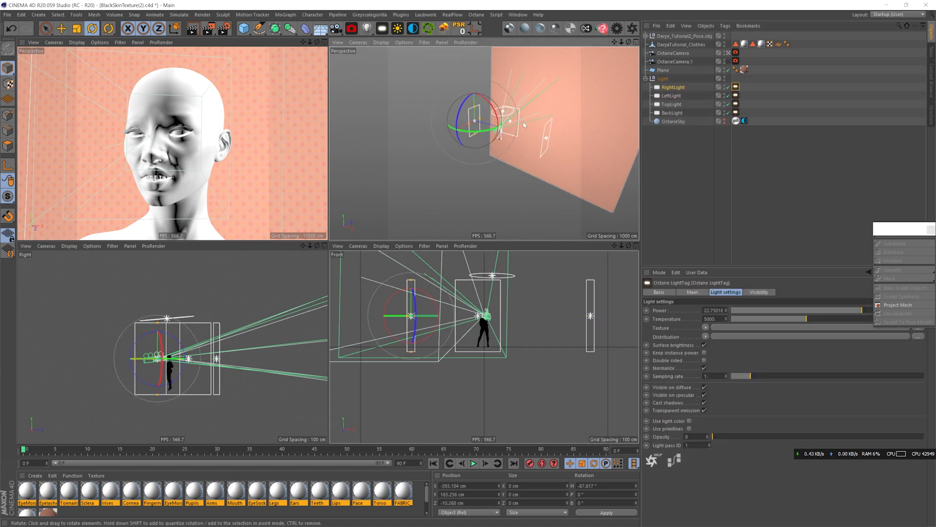
Step: Leave the OctaneCamera view and render the whole scene in the Octane Live Viewer
left_click(728, 53)
scroll(220, 142, "down", 6)
left_click_drag(229, 147, 186, 144, "alt")
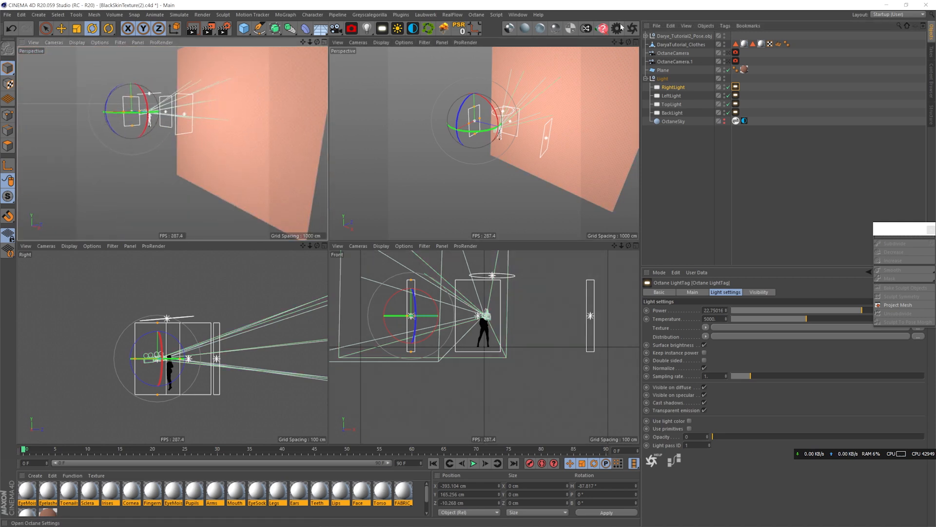
left_click(633, 29)
left_click_drag(371, 133, 470, 76)
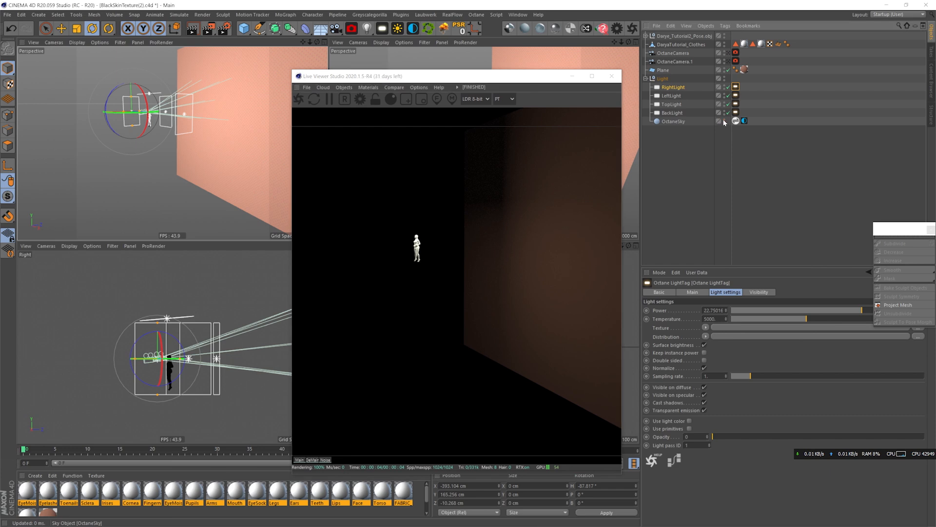
Step: Enable the OctaneSky environment in the render and activate OctaneCamera for the close-up of the head
left_click(724, 121)
left_click(677, 121)
mouse_move(215, 109)
left_mouse_down("alt")
mouse_move(157, 114)
mouse_move(231, 115)
left_mouse_up("alt")
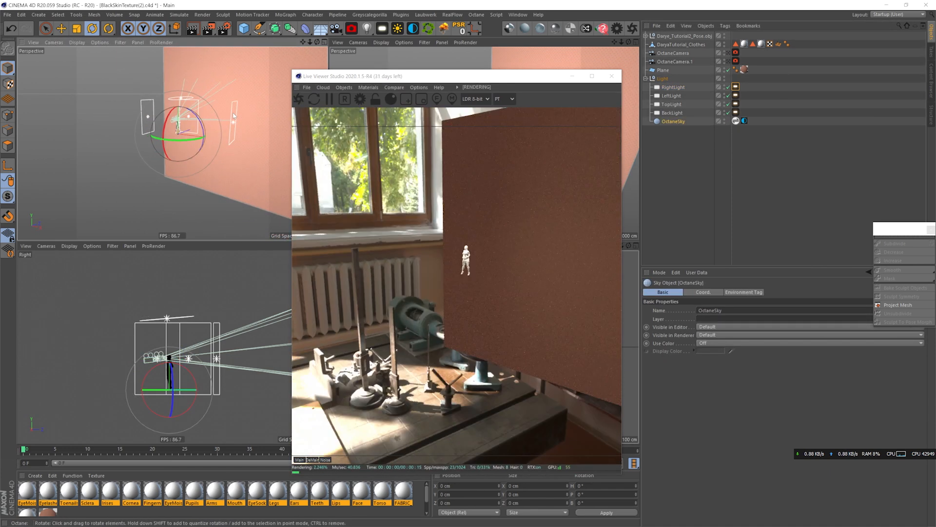
left_click(727, 52)
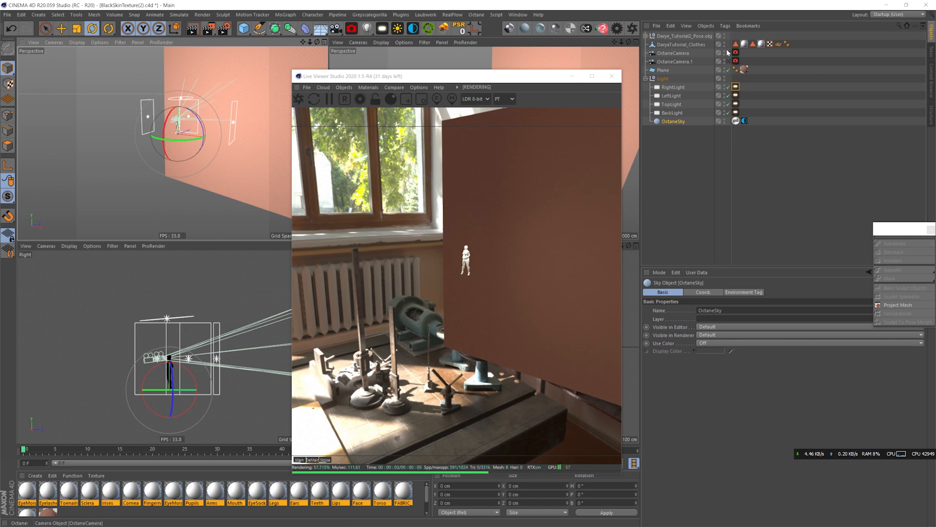
Step: Open the Octane settings and examine the Pathtracing kernel options and sampling values
left_click(616, 28)
left_click_drag(45, 5, 108, 136)
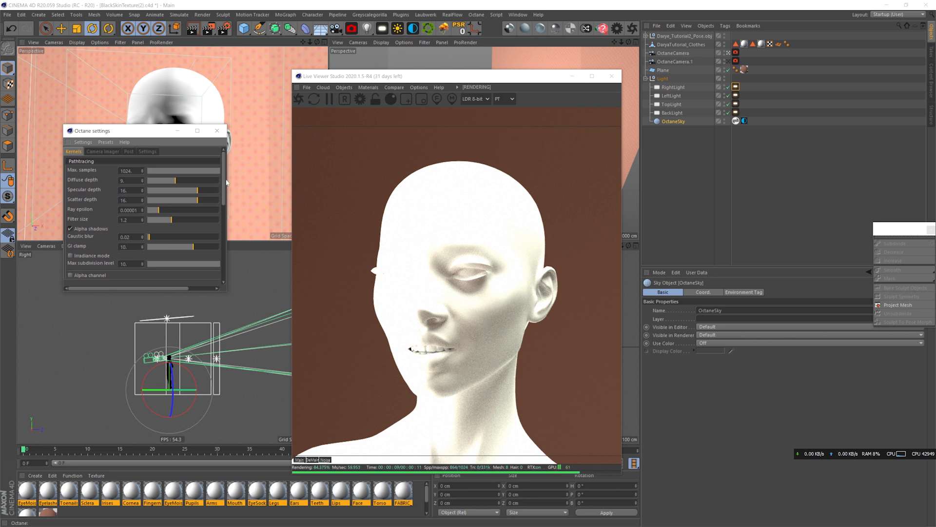
scroll(222, 192, "down", 3)
left_click_drag(222, 197, 214, 236)
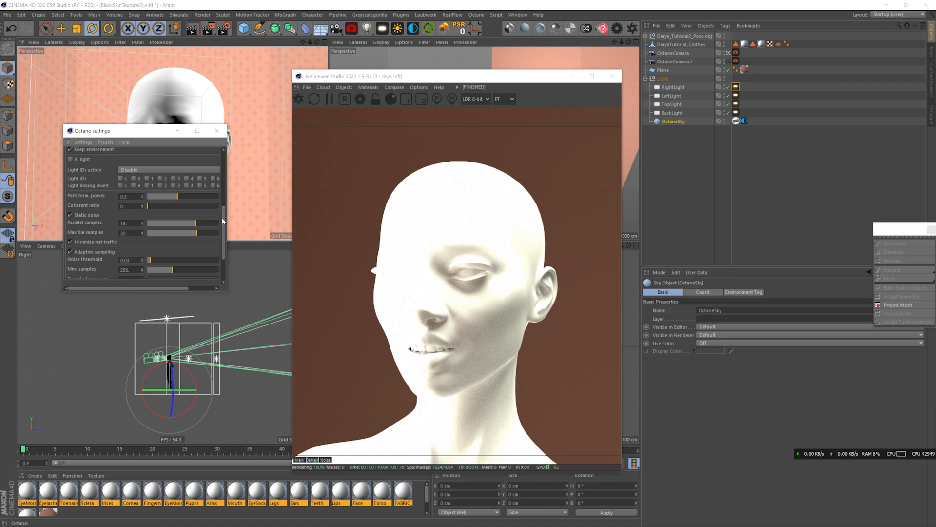
scroll(194, 215, "up", 5)
double_click(125, 179)
left_click_drag(129, 169, 79, 168)
type("11")
key("Return")
left_click_drag(223, 171, 220, 155)
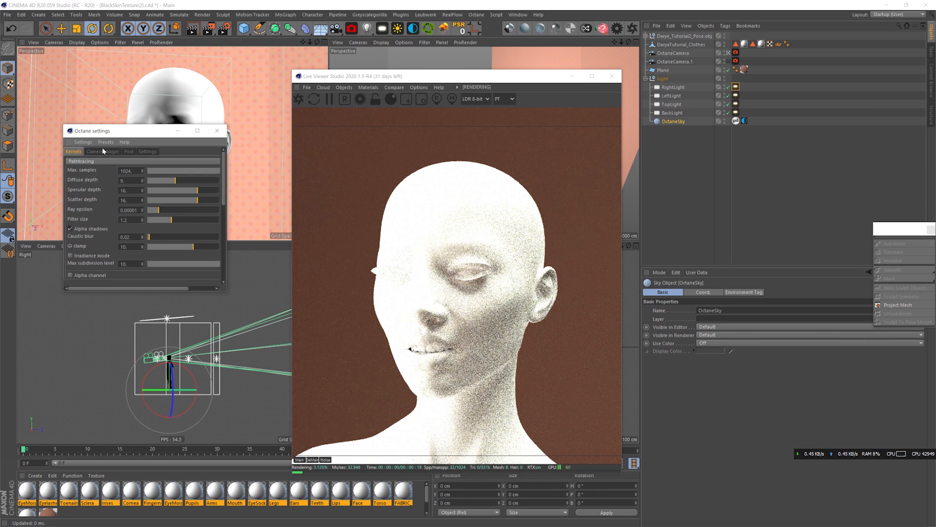
Step: Review the Camera Imager settings, close the Octane settings and reposition the Live Viewer window
left_click(102, 150)
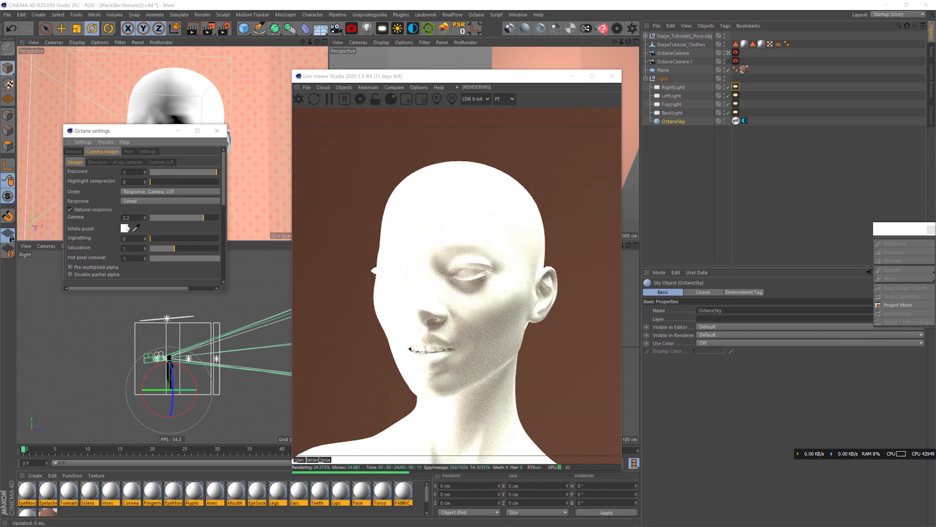
left_click(217, 131)
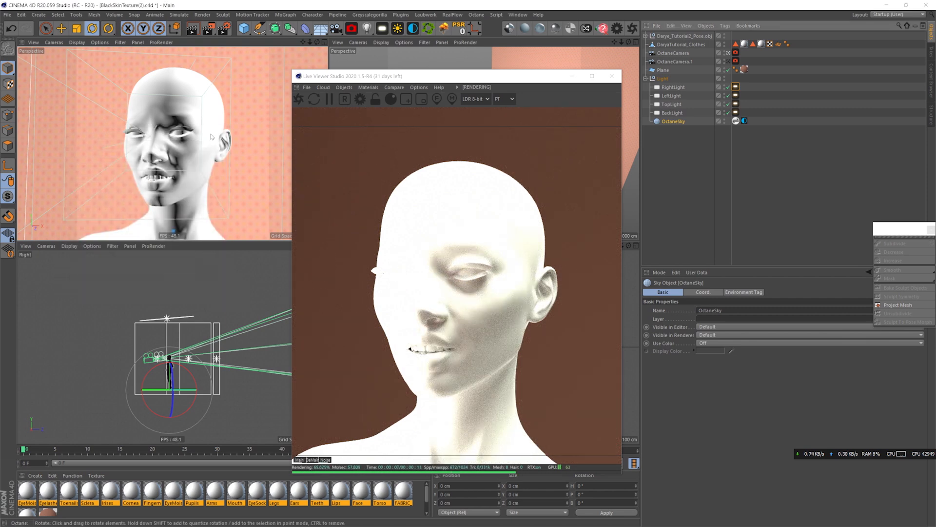
left_click_drag(459, 77, 489, 26)
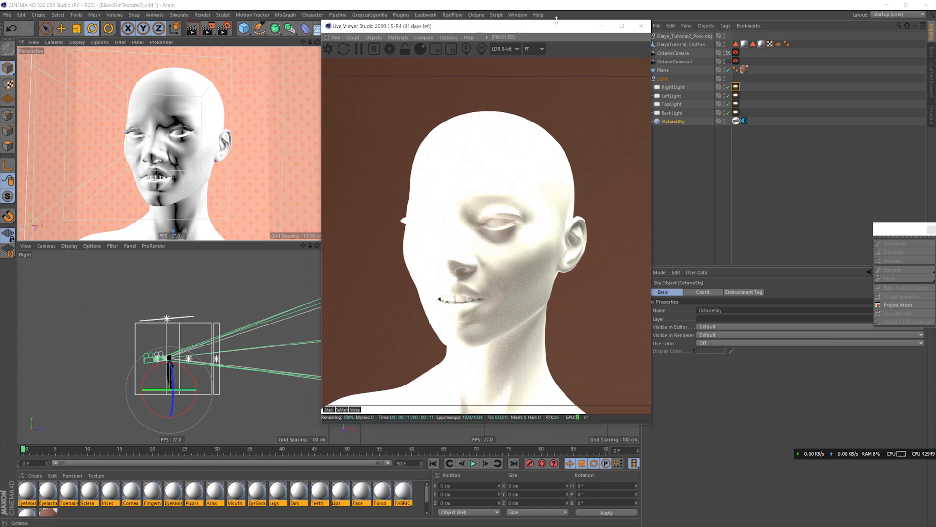
left_click_drag(554, 32, 533, 35)
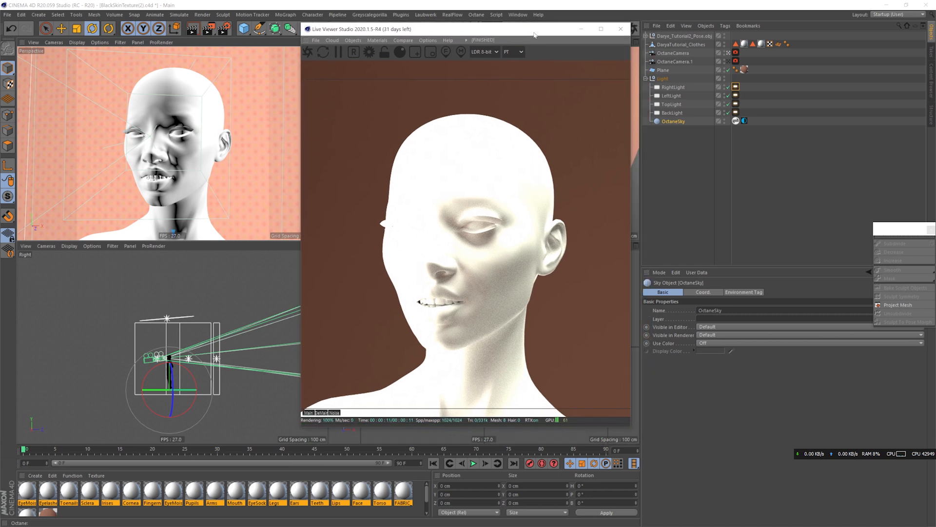
Step: Move the Live Viewer aside, create an Octane glossy material and open it in the node editor
left_click_drag(447, 32, 684, 108)
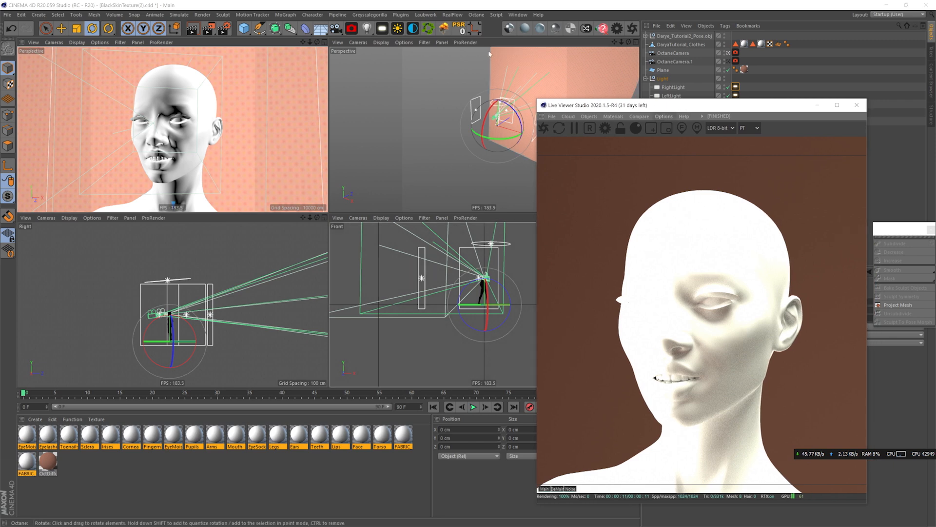
left_click(540, 29)
double_click(27, 434)
left_click(188, 155)
left_click(192, 166)
left_click(152, 167)
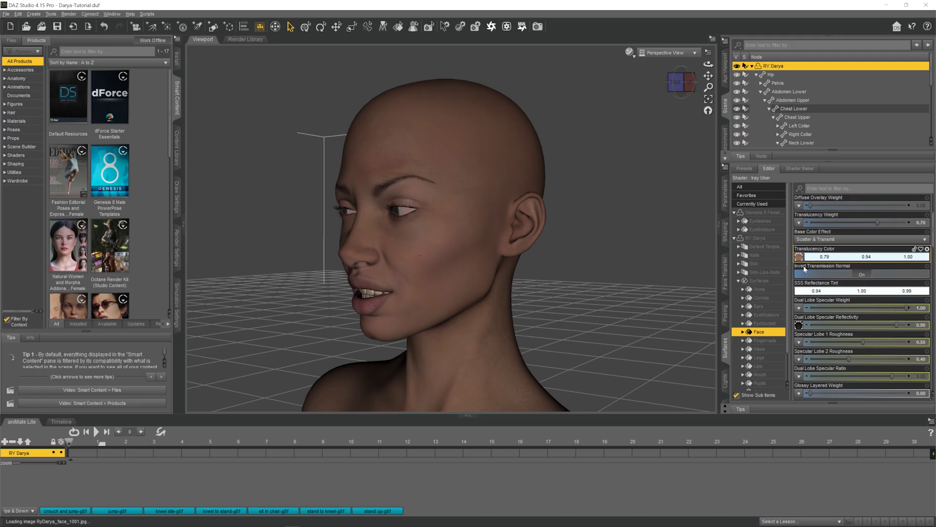
Step: Bring the eyelash image from the Darya texture folder into the node editor and connect it to the glossy material's Opacity
mouse_move(799, 257)
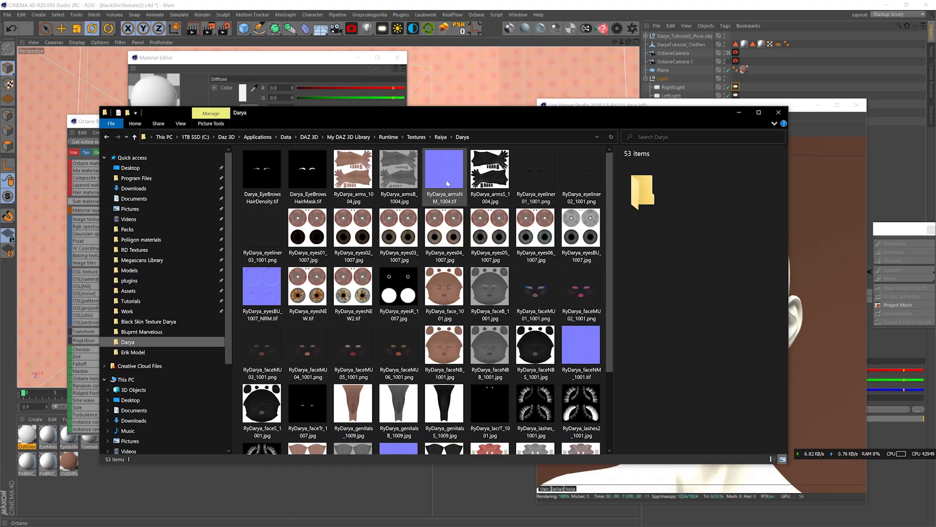
scroll(447, 183, "down", 3)
scroll(490, 387, "up", 2)
scroll(538, 379, "down", 2)
left_click_drag(450, 113, 654, 87)
left_click_drag(481, 329, 272, 330)
left_click_drag(192, 301, 191, 300)
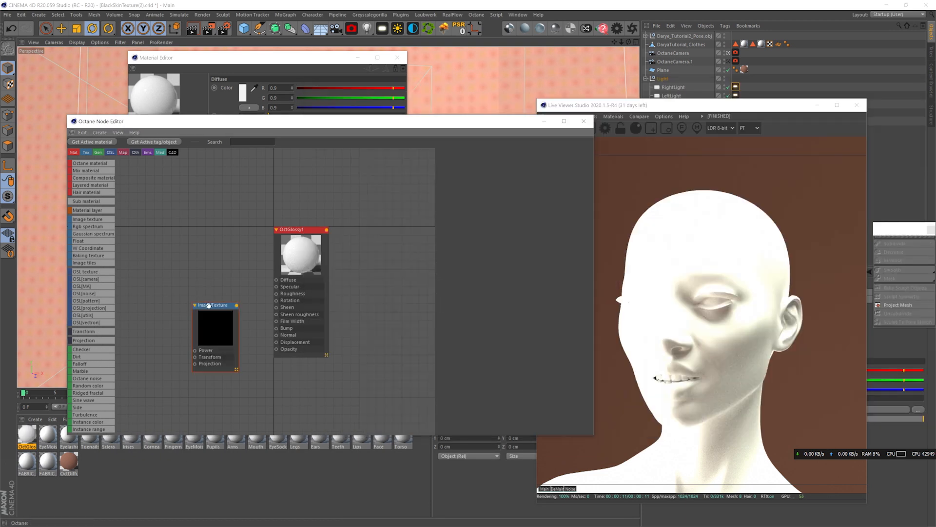
left_click_drag(276, 351, 276, 350)
left_click_drag(219, 336, 211, 358)
Step: Add an Octane noise node feeding the material's Bump and shrink its pattern with a UVW Transform
scroll(90, 396, "down", 1)
left_click_drag(112, 343, 222, 254)
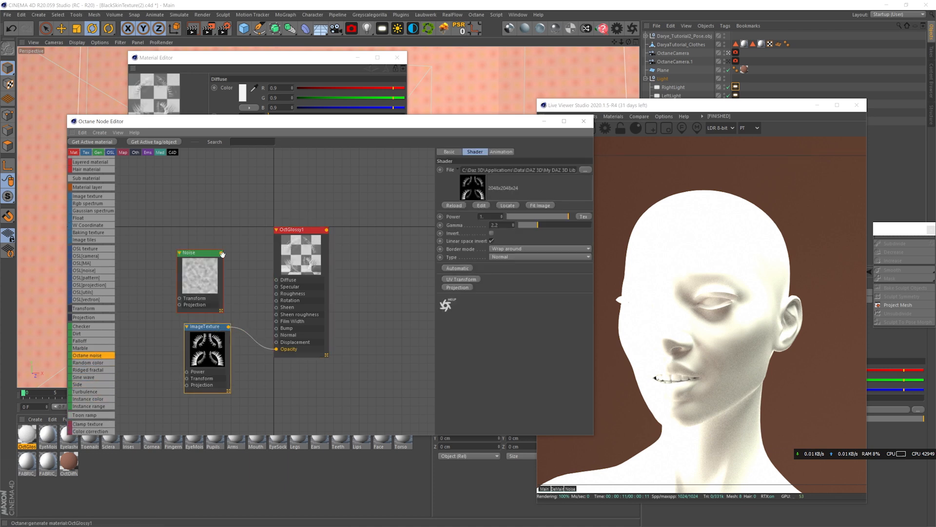
left_click_drag(275, 324, 276, 329)
left_click(207, 278)
left_click(463, 218)
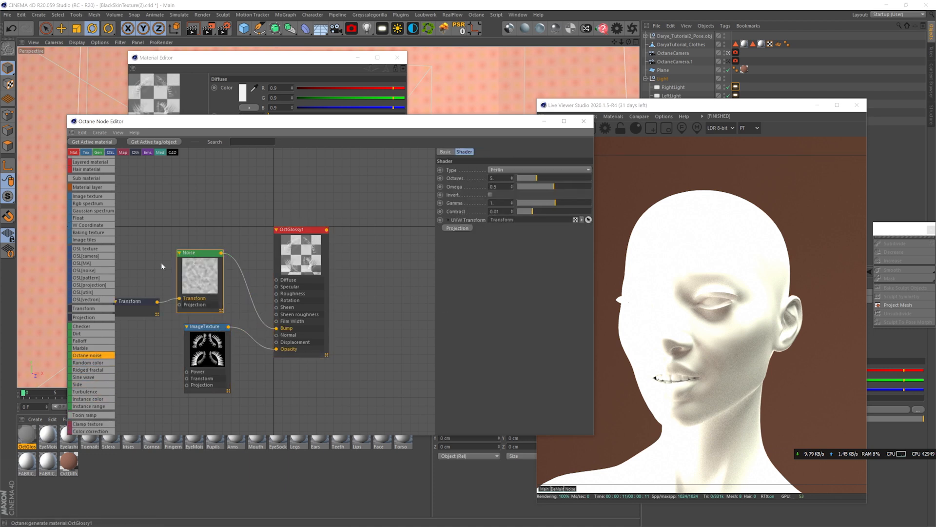
left_click(140, 300)
left_click_drag(564, 231, 572, 212)
left_click(197, 260)
Step: Set the glossy material's diffuse color to near black with a V value of 4%
left_click(316, 229)
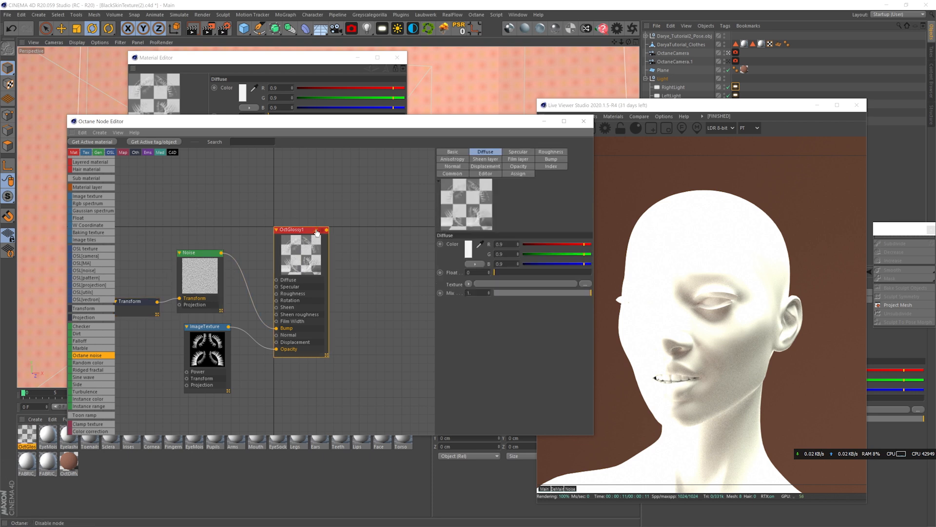
left_click(471, 250)
left_click_drag(436, 272, 428, 272)
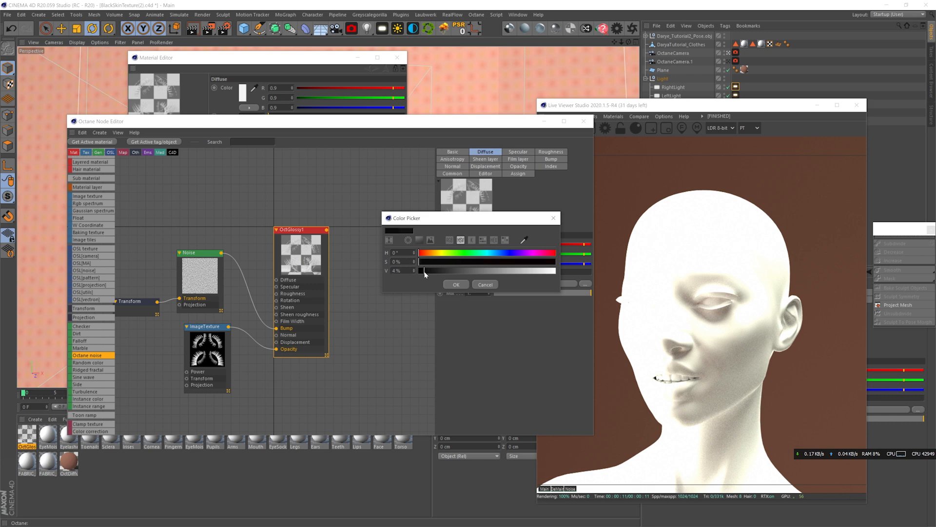
left_click(454, 285)
Step: Name the glossy material EyeLashes, closing the Material Editor, and replace the imported eyelash material with it
left_click(397, 58)
left_click_drag(370, 125, 310, 77)
type("EyeLashes")
key("Return")
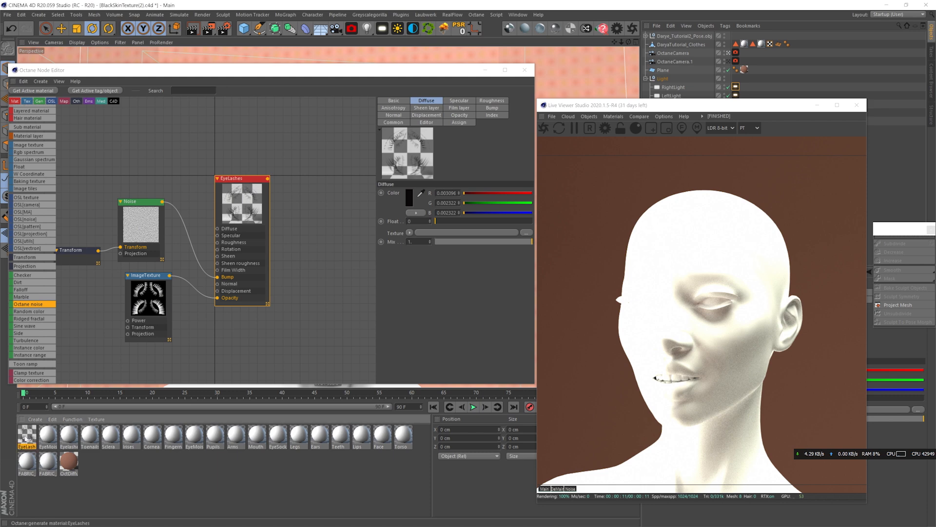
left_click_drag(71, 438, 70, 438)
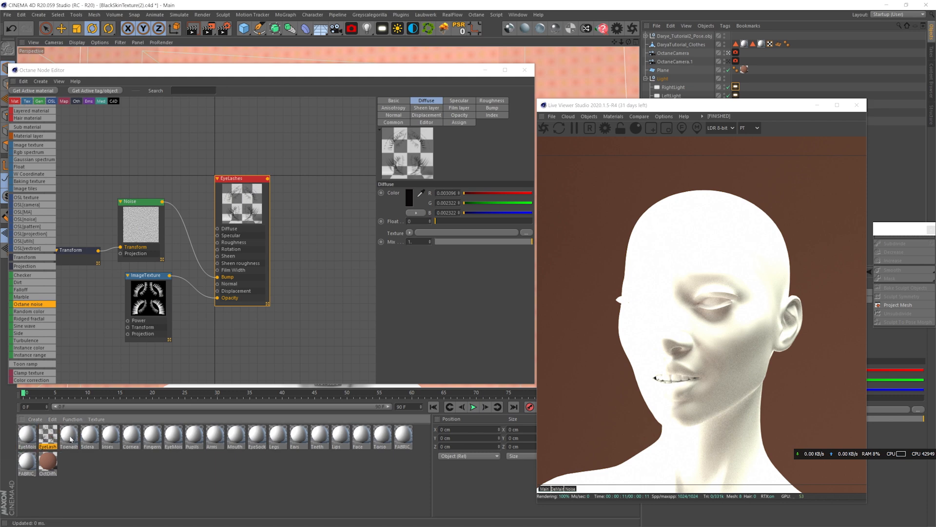
Step: Show the eye close-up through OctaneCamera.1 and insert an Octane gradient between the noise and the Bump input
left_click_drag(434, 69, 425, 198)
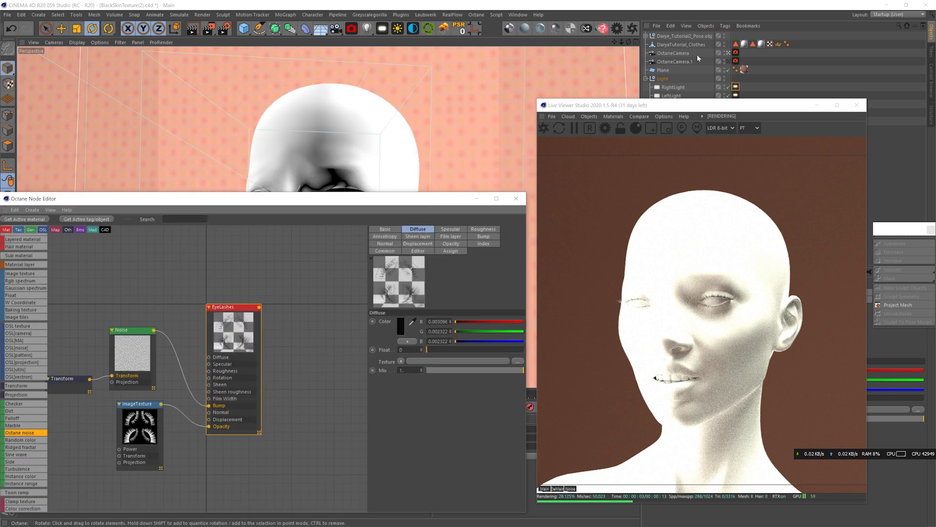
left_click(729, 62)
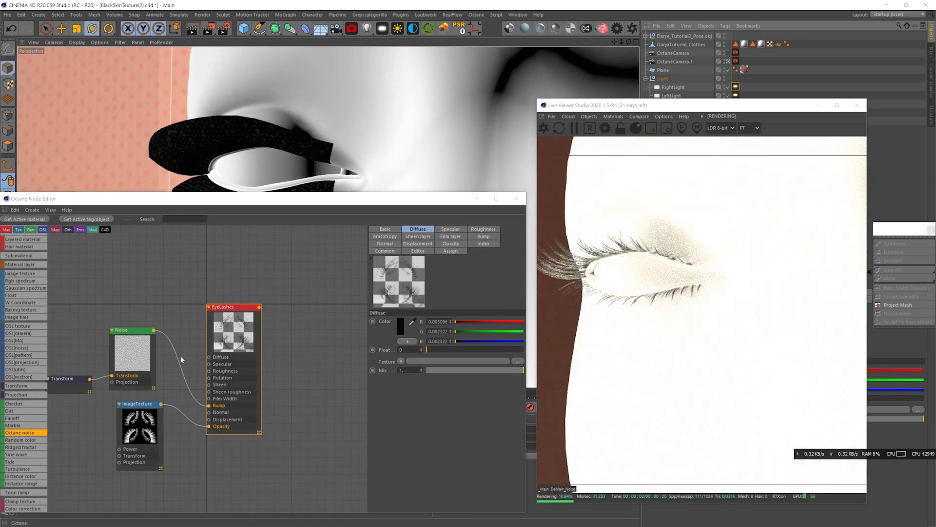
scroll(26, 439, "down", 2)
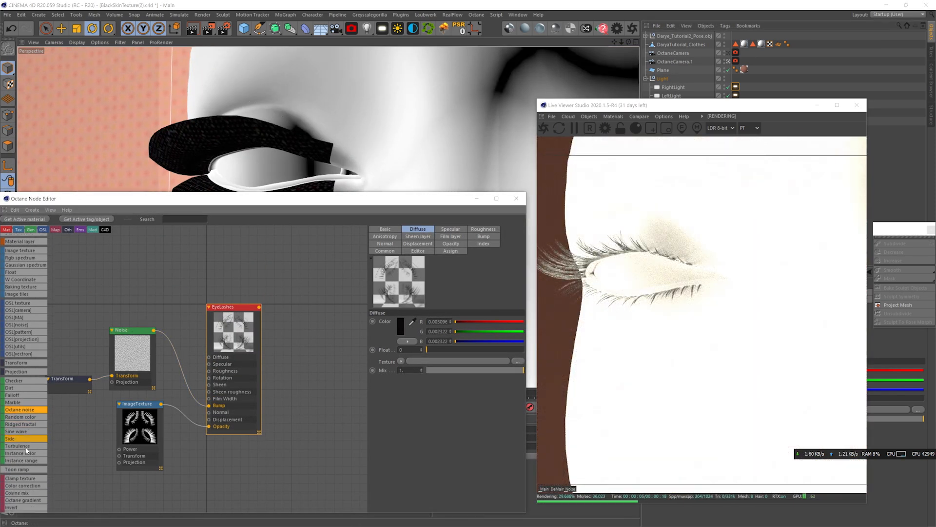
left_click_drag(178, 362, 179, 363)
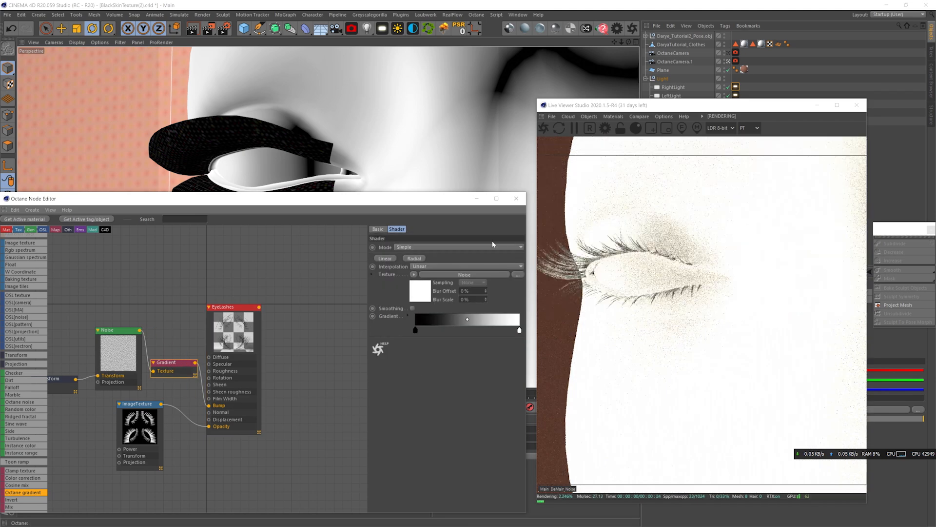
Step: Set the gradient's dark knot to a V value of 40% and its light knot to 50%
double_click(416, 330)
double_click(342, 357)
type("40")
key("Return")
double_click(519, 331)
double_click(445, 357)
type("50")
key("Return")
double_click(519, 330)
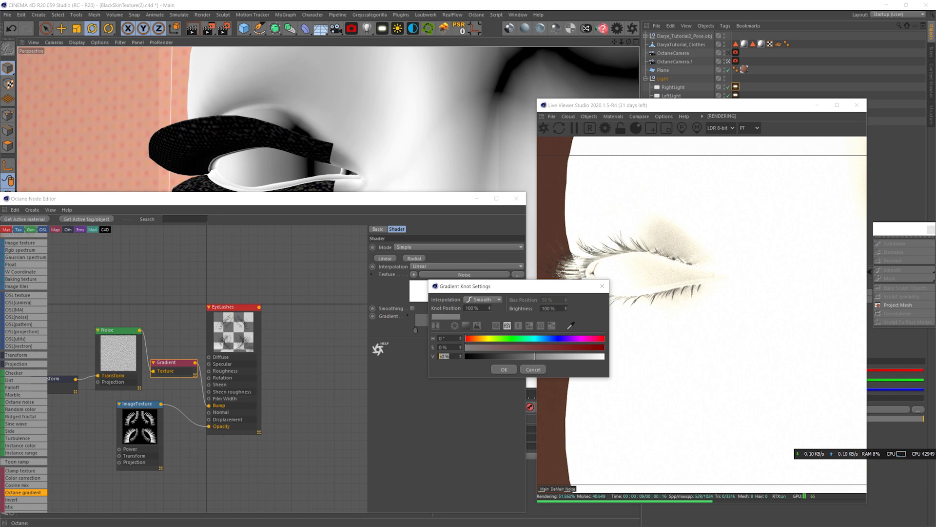
key("Return")
Step: Adjust the Roughness float of the EyeLashes material
left_click(235, 307)
left_click(473, 230)
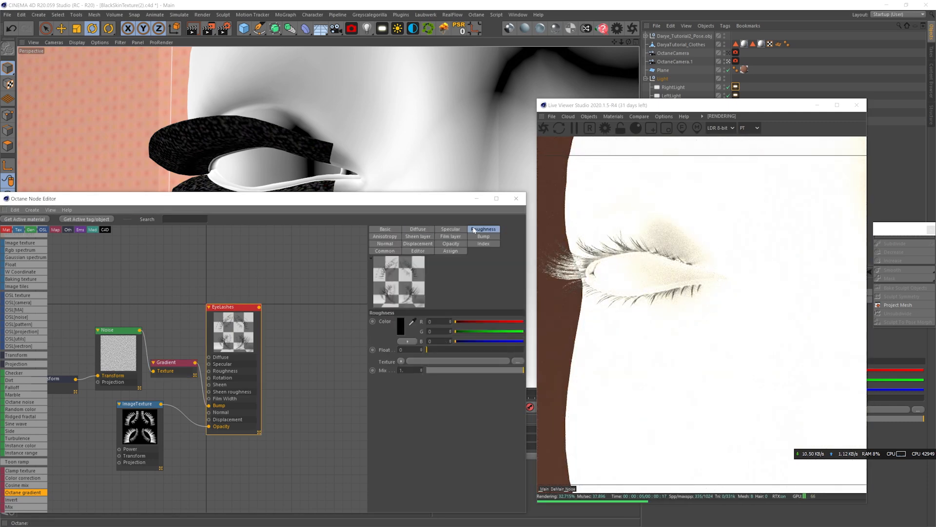
left_click_drag(435, 350, 429, 349)
Step: Insert a color correction between the eyelash image and Opacity with Gamma about 1.22 and Contrast about 0.018, and close the node editor
left_click_drag(16, 480, 183, 412)
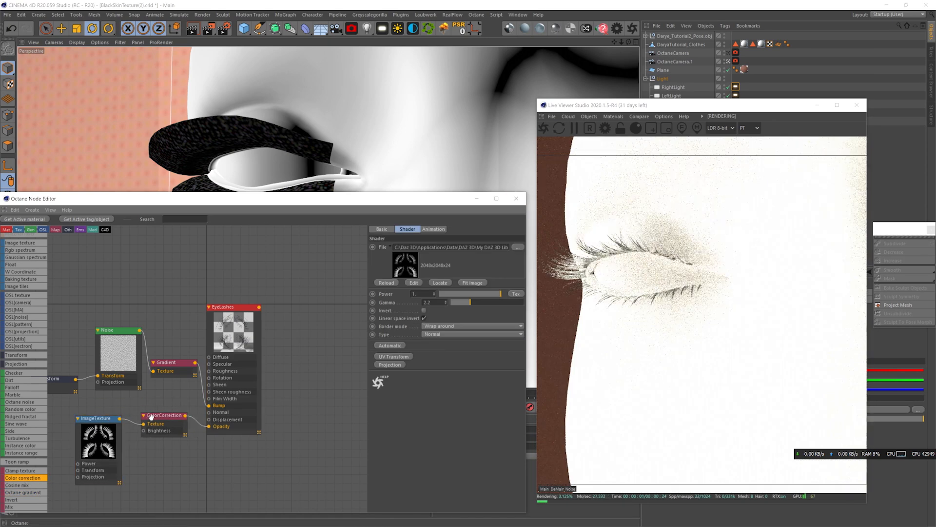
mouse_move(482, 324)
left_mouse_down()
mouse_move(453, 323)
mouse_move(481, 315)
left_mouse_up()
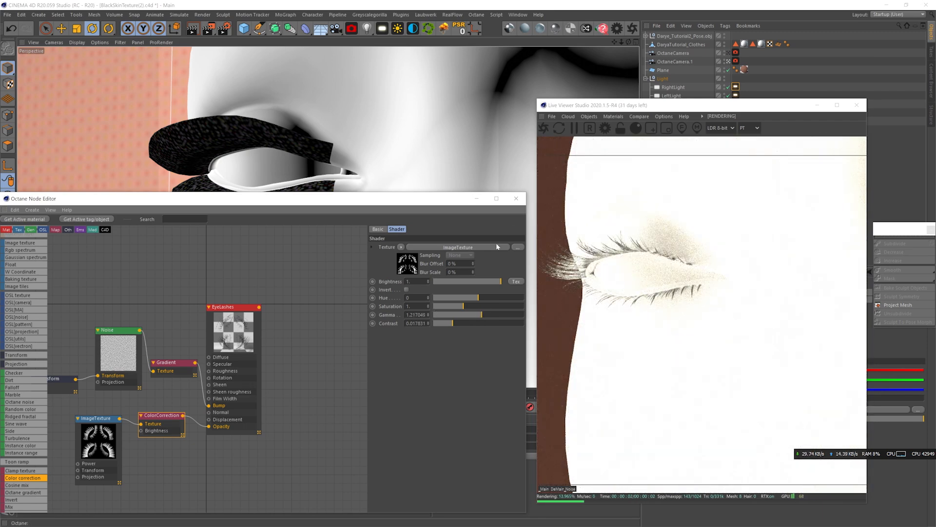
left_click(517, 199)
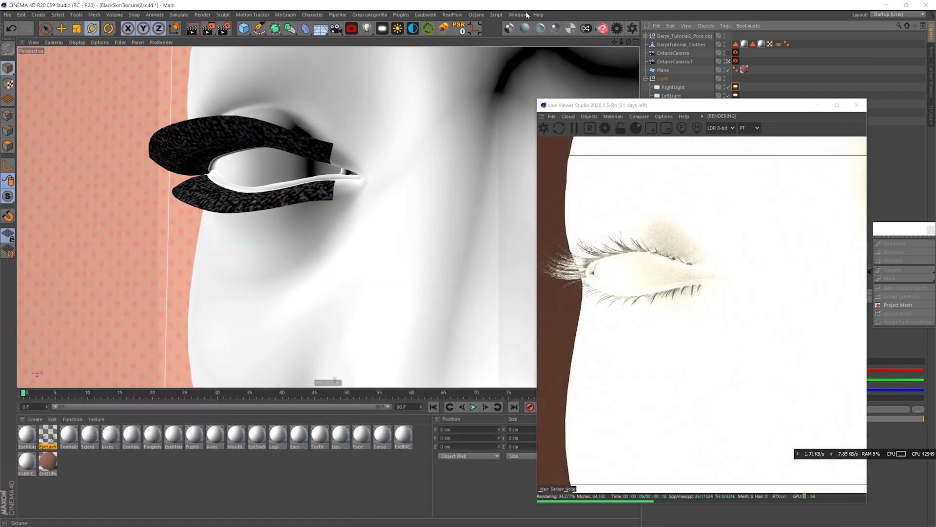
Step: Create an Octane Universal material and set its BRDF model to Beckmann
left_click(565, 30)
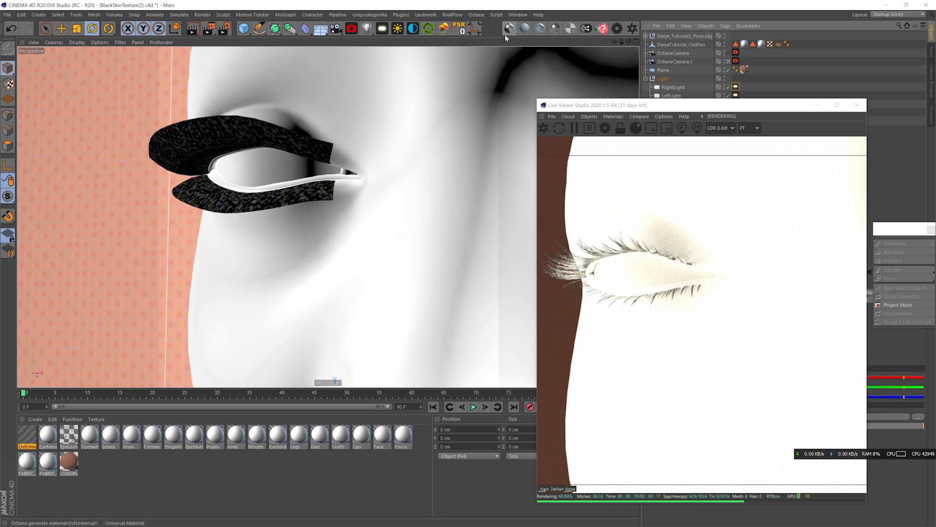
double_click(27, 434)
left_click(194, 156)
left_click(182, 164)
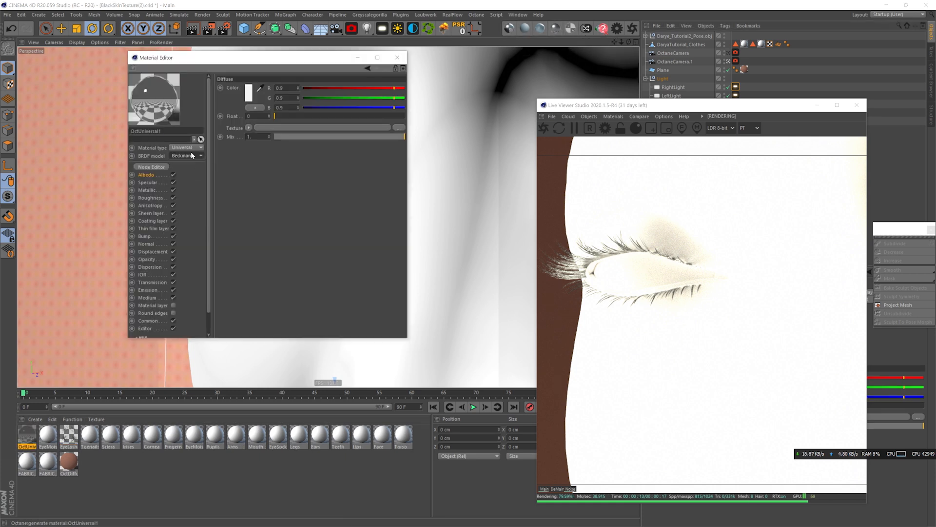
Step: Set the universal material's albedo color to black and its transmission float to 1
left_click(147, 189)
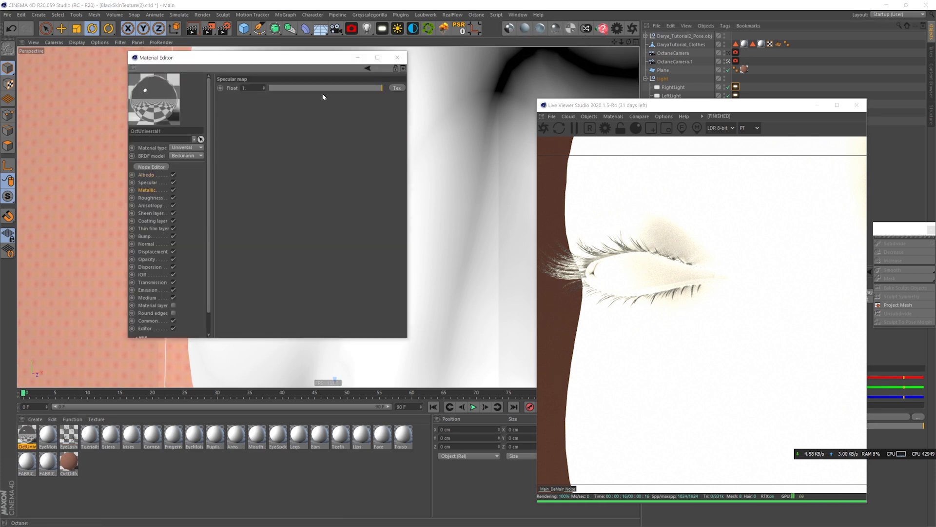
left_click(146, 175)
left_click(241, 95)
left_click(230, 129)
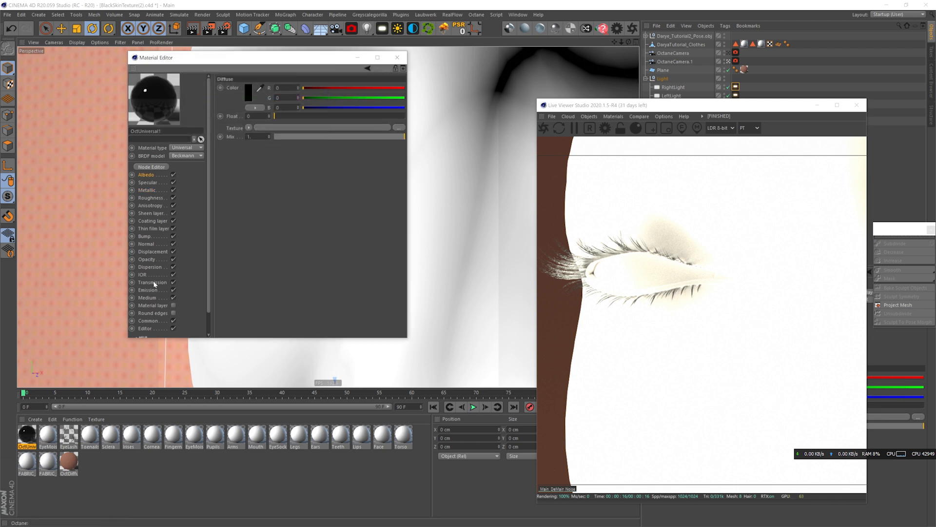
left_click(152, 282)
left_click_drag(302, 124, 478, 120)
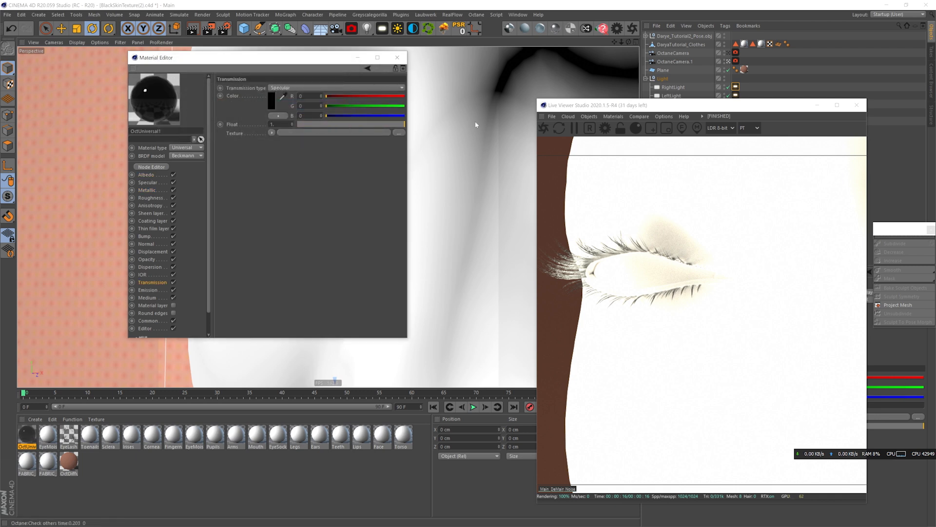
Step: Open the universal material's nodes and disable Metallic, Anisotropy, Sheen layer, Thin film layer, Displacement, Opacity, Dispersion, Emission and Medium
left_click(151, 167)
left_click_drag(336, 164, 191, 57)
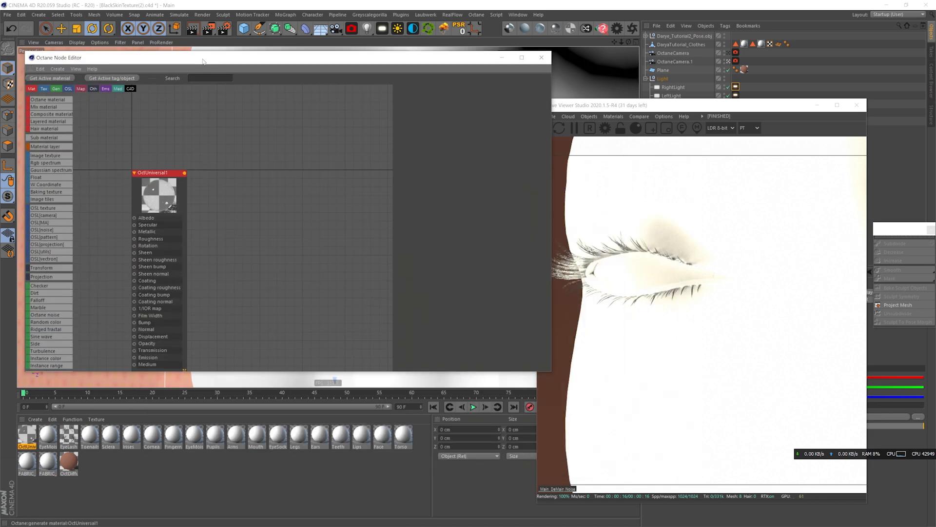
middle_click_drag(198, 269, 289, 229)
left_click(247, 135)
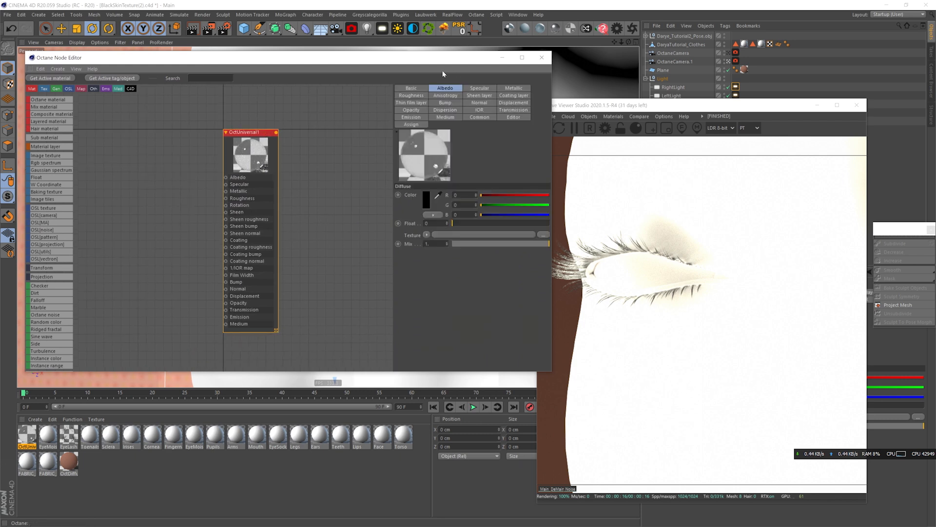
left_click(411, 87)
left_click(439, 262)
left_click(440, 270)
left_click(439, 284)
left_click(440, 309)
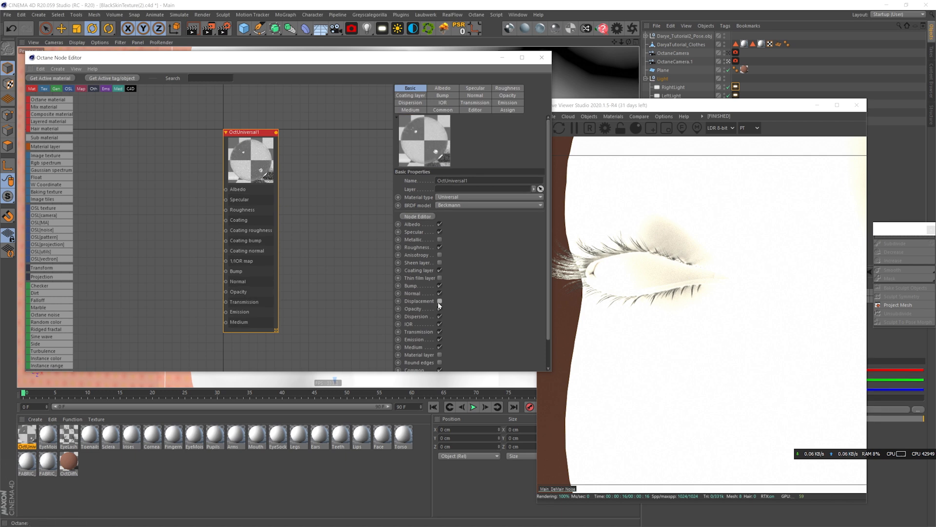
left_click(439, 310)
left_click(439, 316)
left_click(440, 339)
left_click(439, 347)
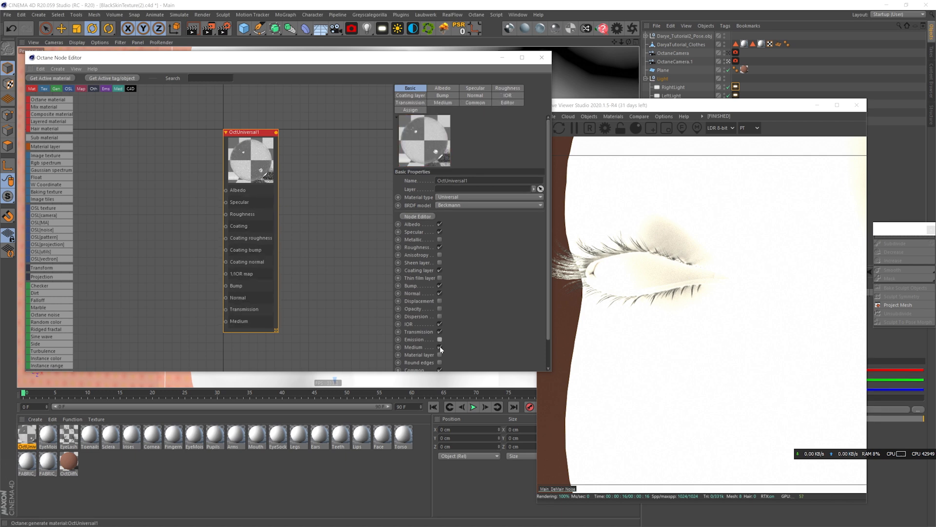
Step: Bring the normal map image into the node editor and connect it to the universal material's Normal input
key("alt+Tab")
left_click_drag(466, 263, 225, 308)
left_click(259, 132)
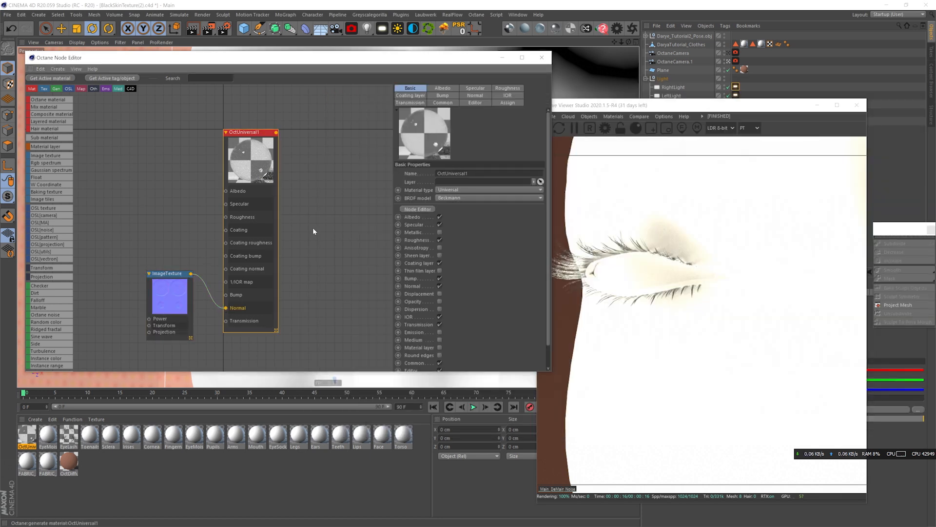
Step: Set the universal material's Roughness float to 0.01 and raise its Coating to about 0.74
left_click(411, 95)
left_click(508, 89)
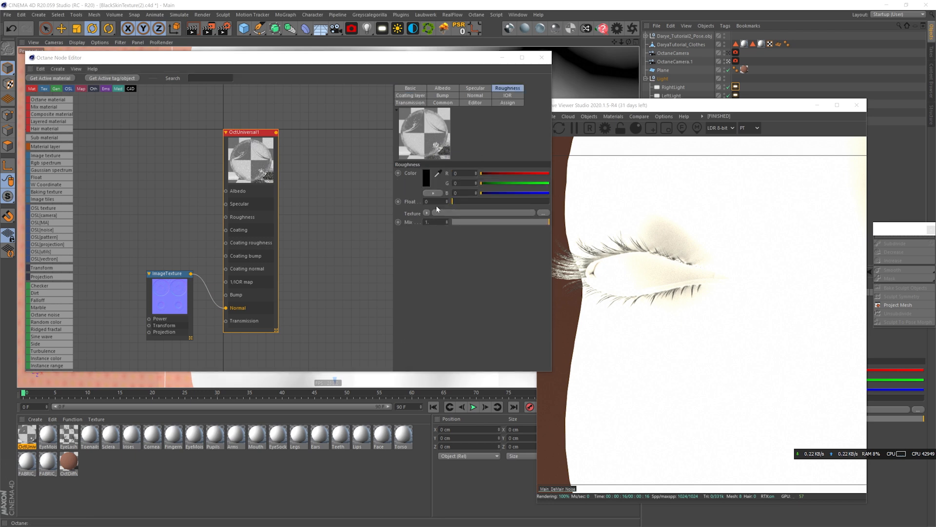
key("Return")
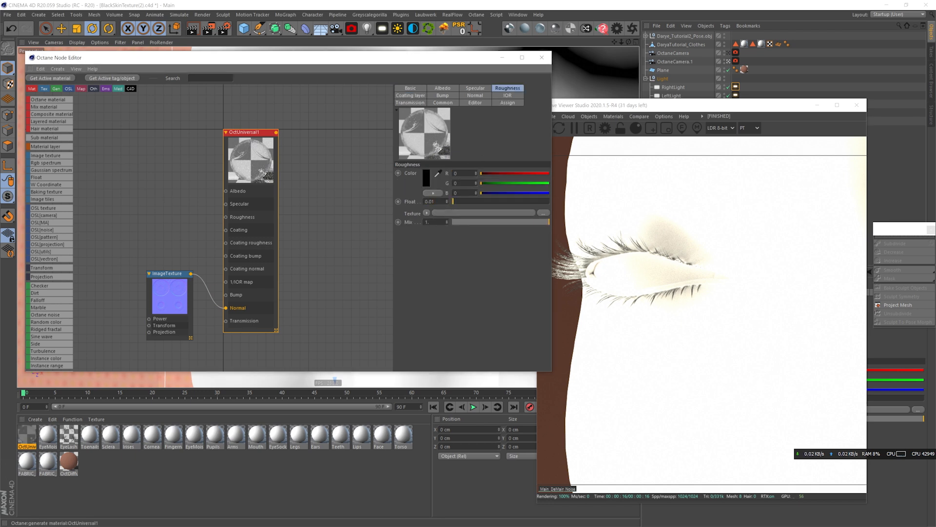
left_click(411, 95)
left_click_drag(495, 175, 502, 174)
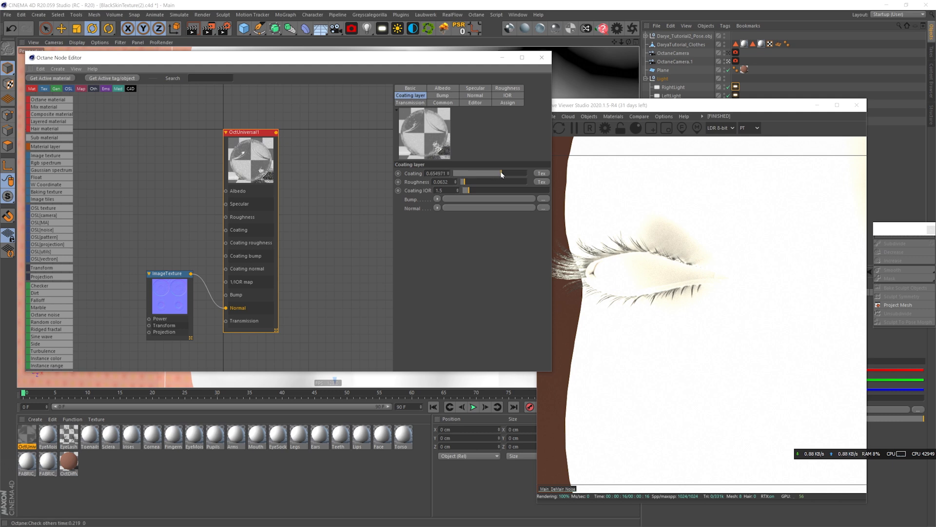
Step: Set the universal material's Dielectric IOR to 1.5 and its Coating IOR to 1.6
left_click(507, 96)
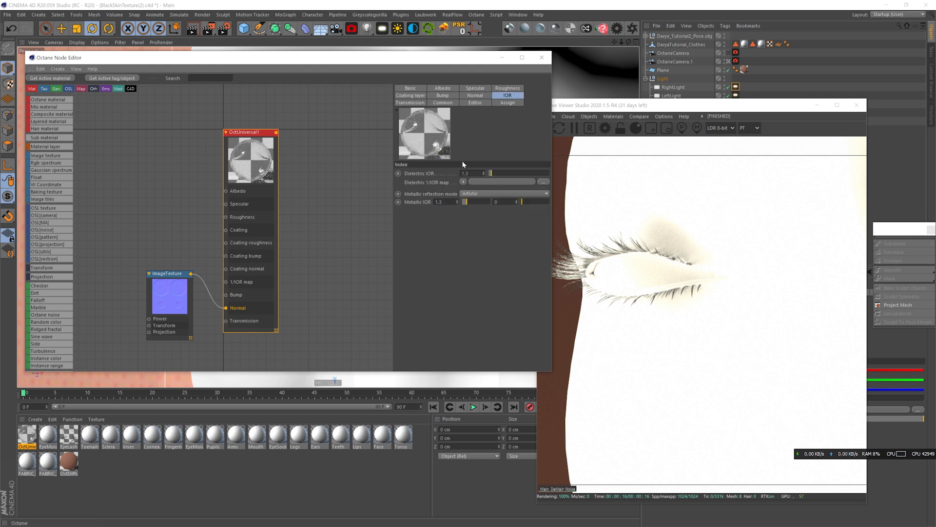
key("BackSpace")
type("5")
key("Return")
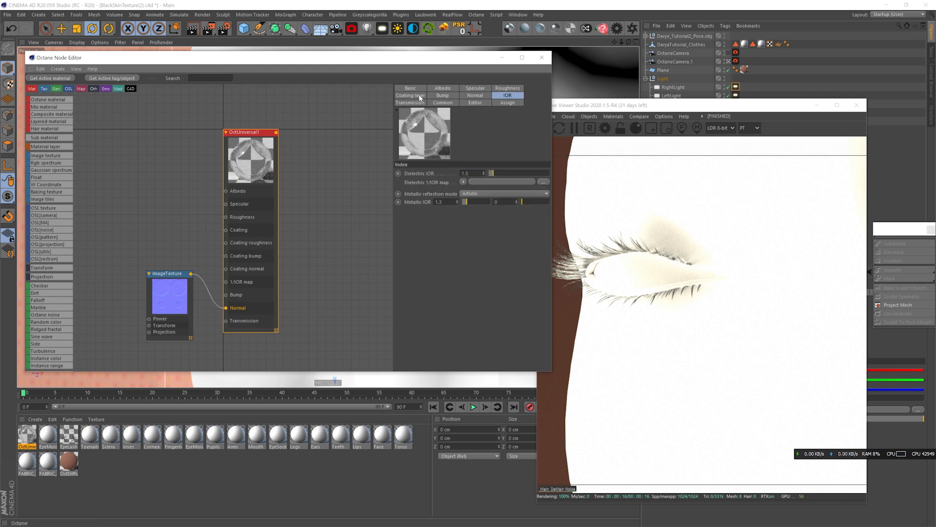
left_click(410, 96)
key("BackSpace")
type("6")
key("Return")
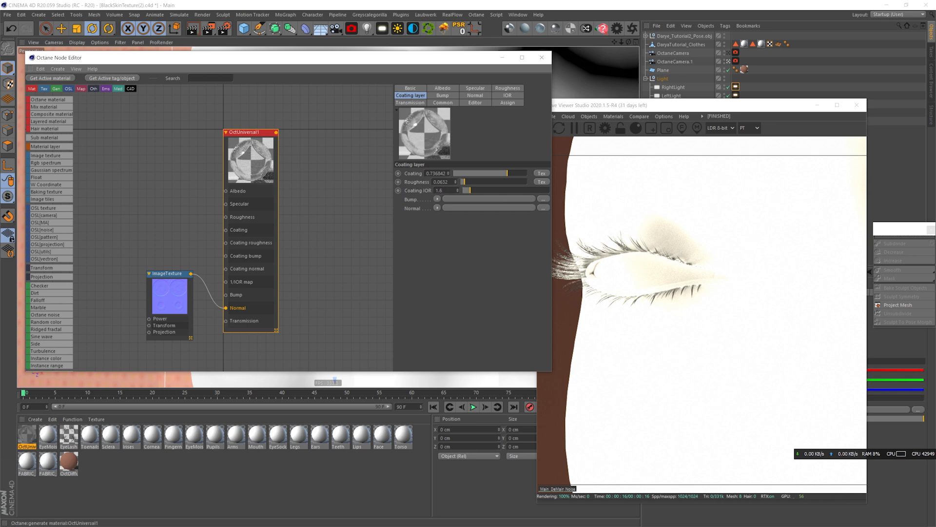
Step: Connect the normal map to the universal material's Coating normal input and rename the material EyeMoisture
left_click_drag(191, 274, 227, 269)
left_click(541, 58)
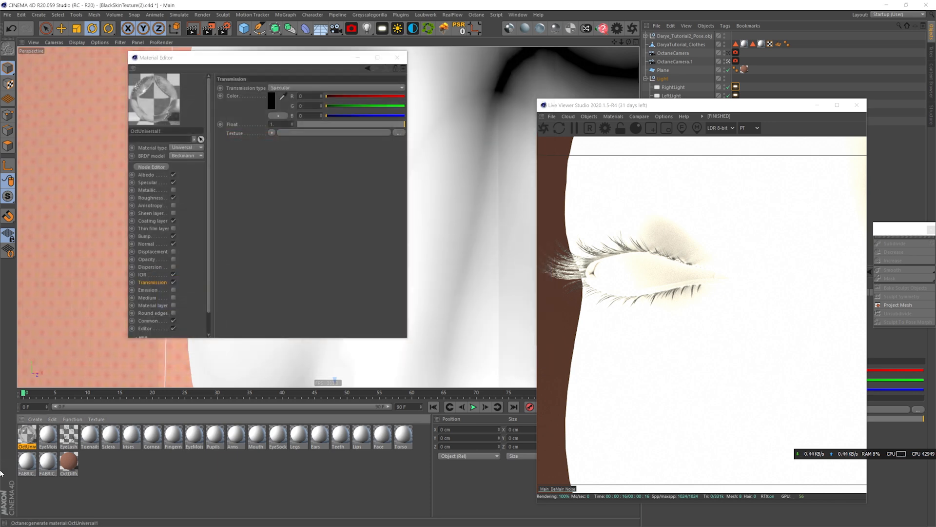
double_click(25, 446)
type("EyeMoisture")
key("Return")
Step: Check the figure's eyelash material tags and replace the Genesis8Female eye moisture material with the new EyeMoisture material
left_click_drag(683, 105, 693, 150)
left_click(646, 36)
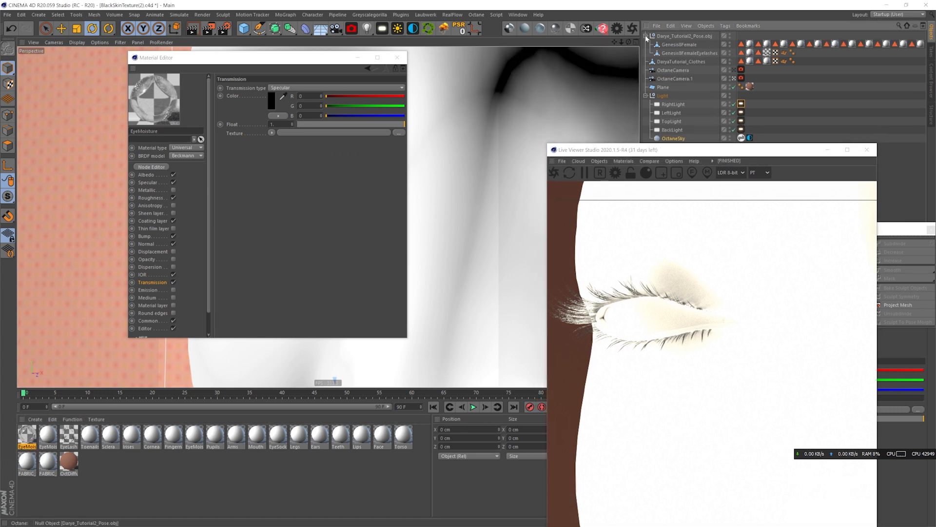
left_click(750, 54)
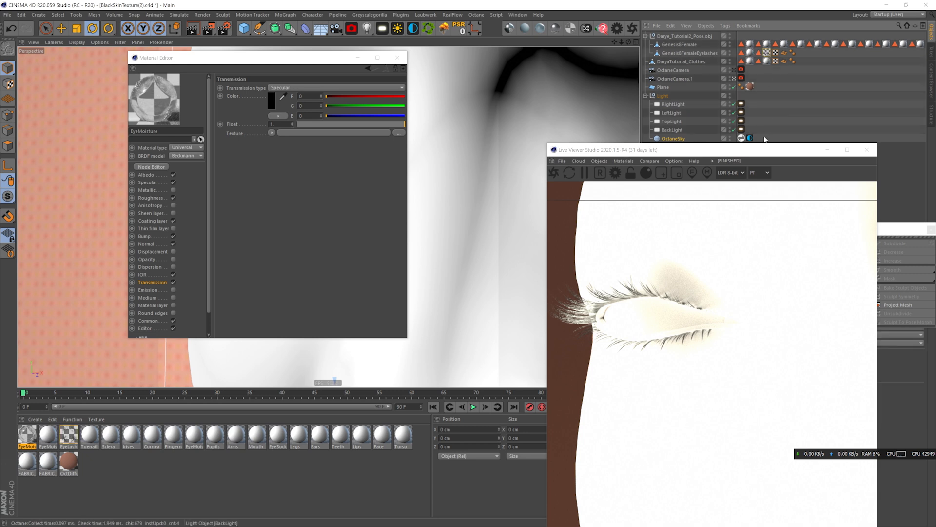
left_click_drag(765, 149, 549, 57)
left_click(749, 57)
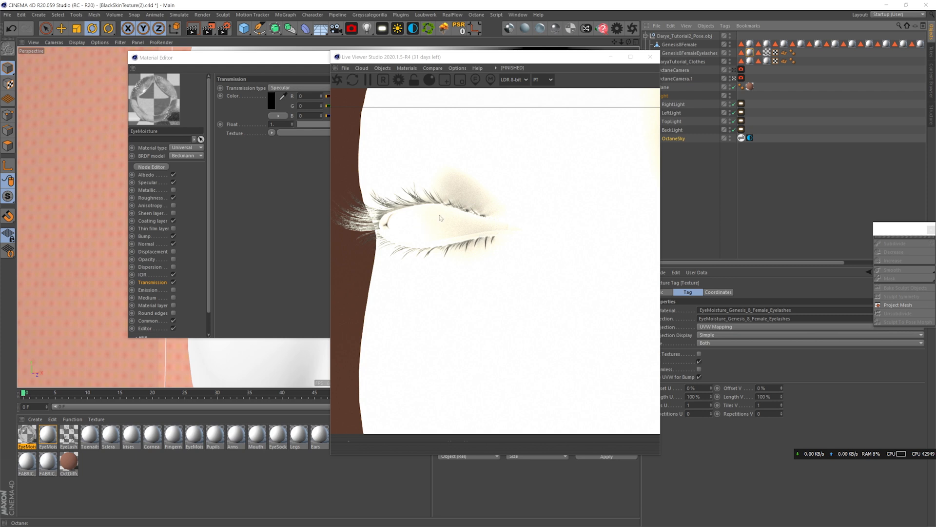
left_click_drag(597, 64, 573, 61)
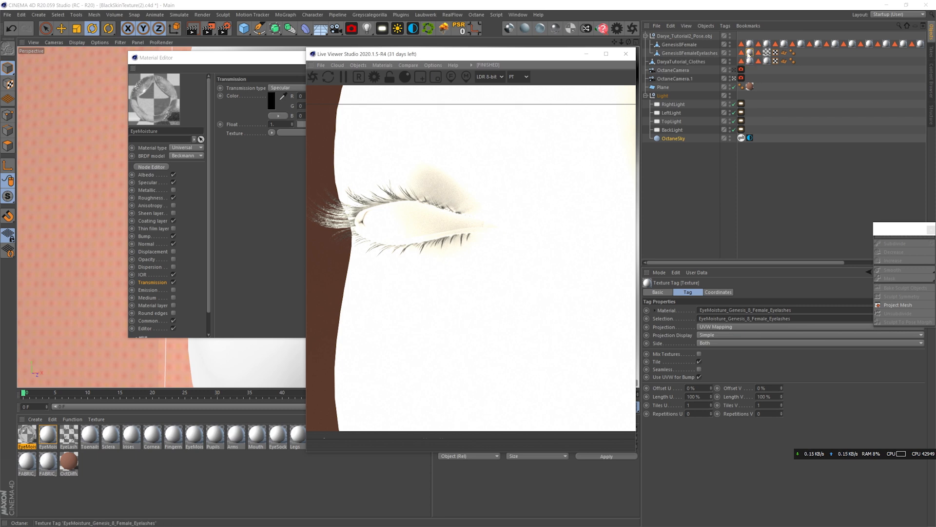
left_click(750, 53)
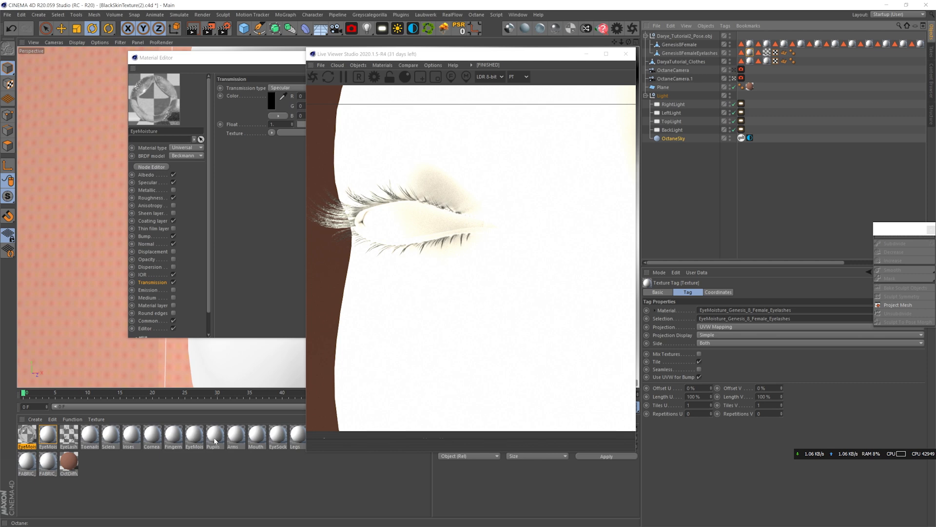
left_click_drag(23, 440, 197, 436)
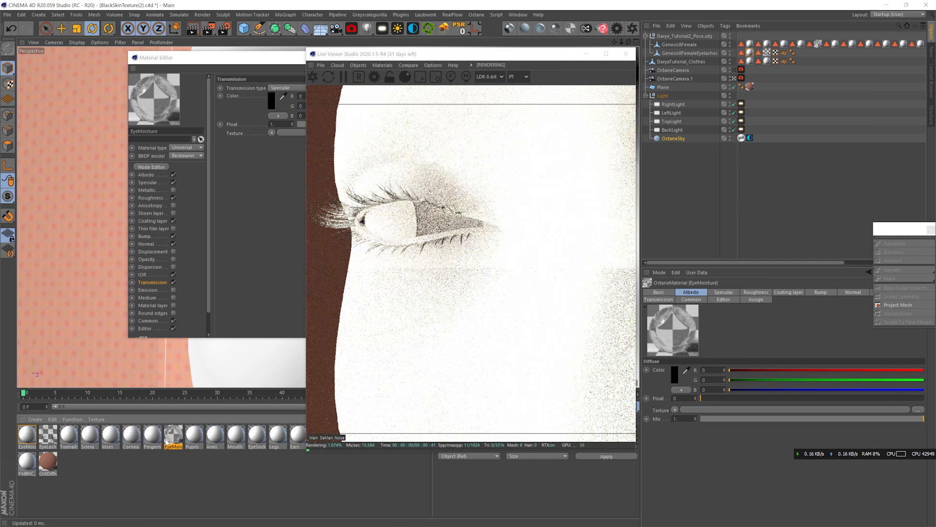
Step: Enable Fake shadows in the EyeMoisture material's common settings
left_click(146, 321)
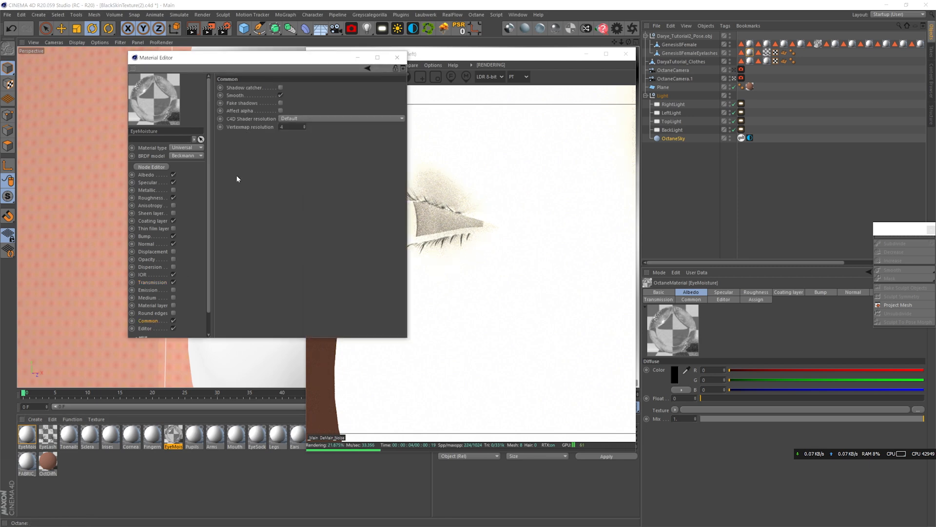
left_click(280, 103)
left_click_drag(205, 57, 139, 56)
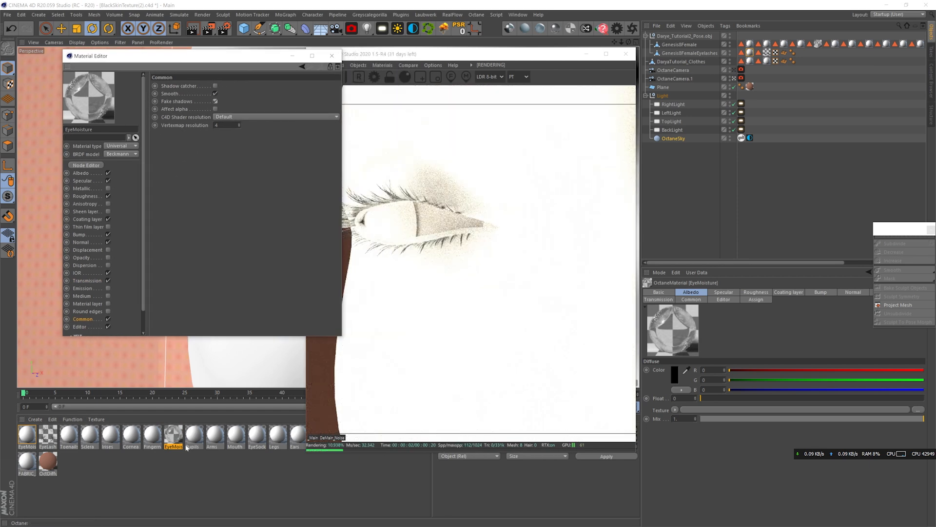
Step: Copy the EyeMoisture settings onto the EyeMoisture_Genesis_8_Female_Eyelashes material and disconnect its normal map in the node editor
left_click_drag(178, 440, 174, 437)
left_click_drag(30, 441, 30, 442)
left_click(84, 166)
left_click_drag(314, 166, 149, 127)
left_click(187, 337)
left_click(186, 359)
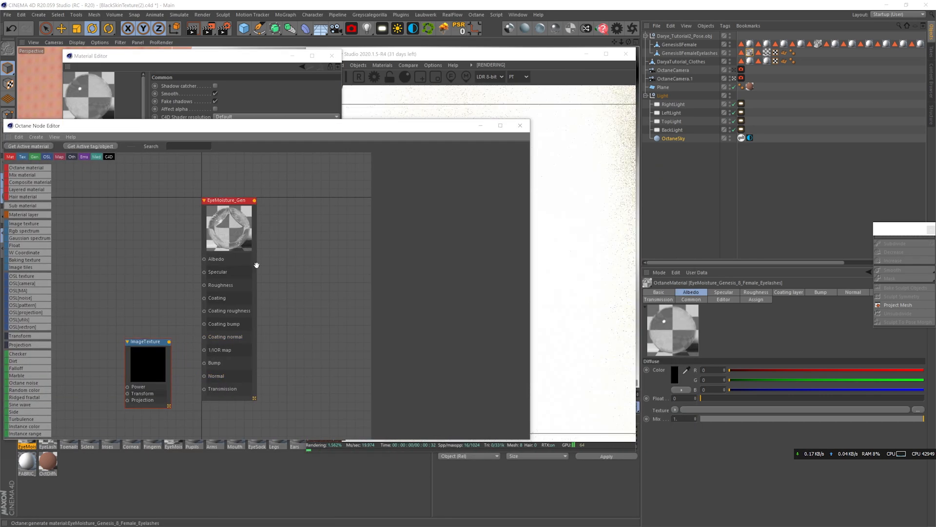
left_click(520, 125)
Step: Give the Cornea material the same clear universal settings as EyeMoisture and close the material editor
left_click_drag(488, 53, 603, 52)
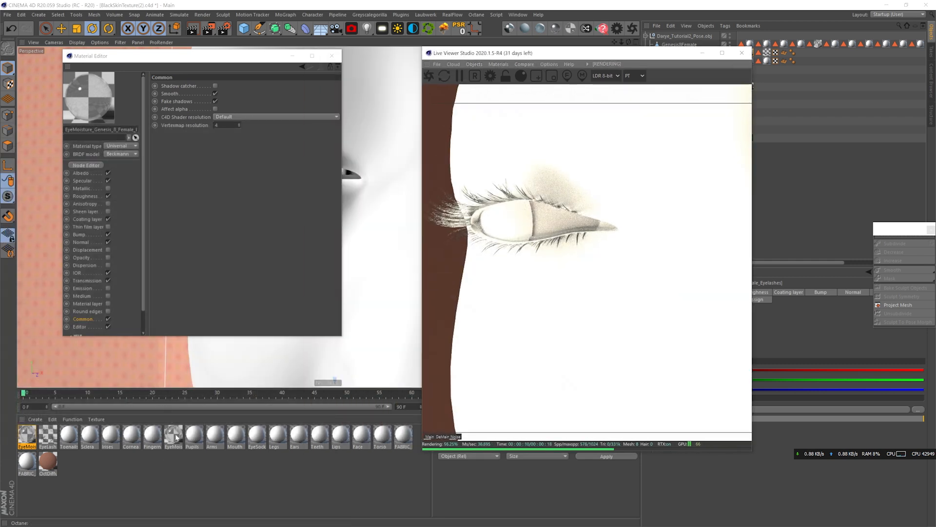
left_click(130, 445)
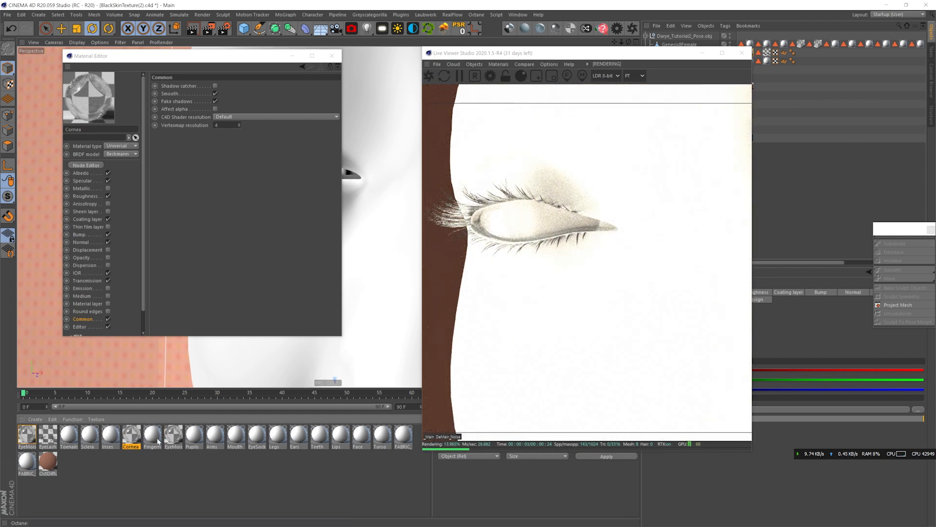
left_click(332, 56)
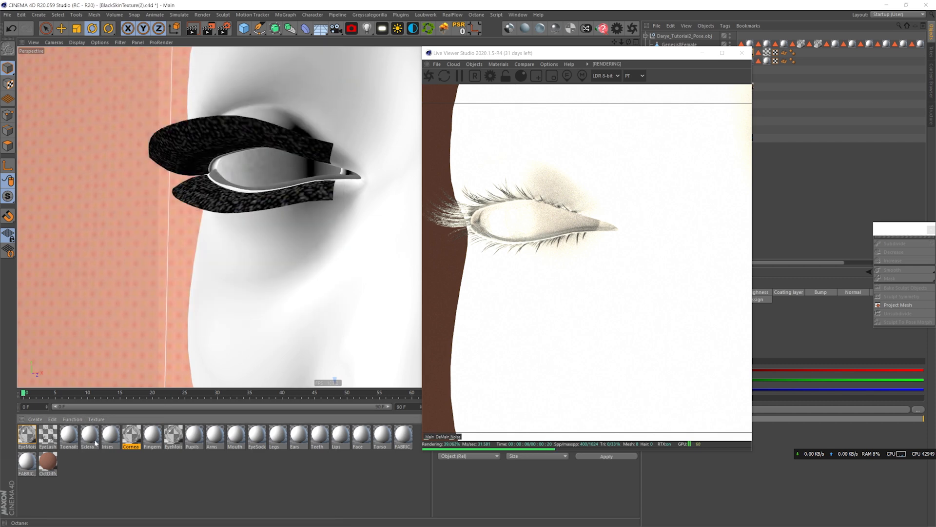
Step: Create another Octane material, set its type to Universal and open it in the node editor
left_click(509, 28)
double_click(27, 434)
left_click(187, 155)
left_click(184, 174)
left_click(151, 167)
left_click_drag(385, 165, 209, 98)
left_click_drag(535, 53, 642, 55)
left_click(147, 208)
left_click_drag(147, 207, 253, 185)
Step: Set Metallic and Specular to 0, and disable Metallic, Anisotropy, Sheen layer, Thin film layer, Displacement, Opacity, Dispersion and Emission on the new material
left_click(483, 126)
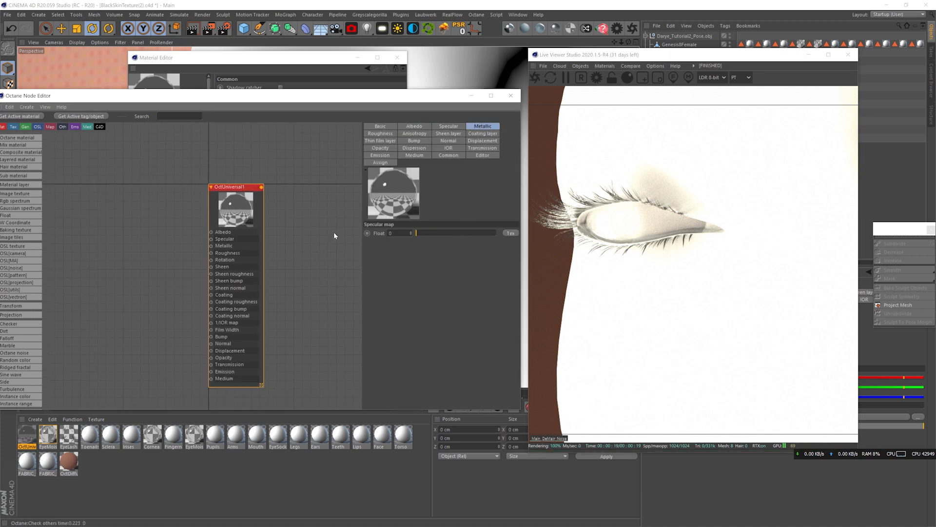
left_click(449, 127)
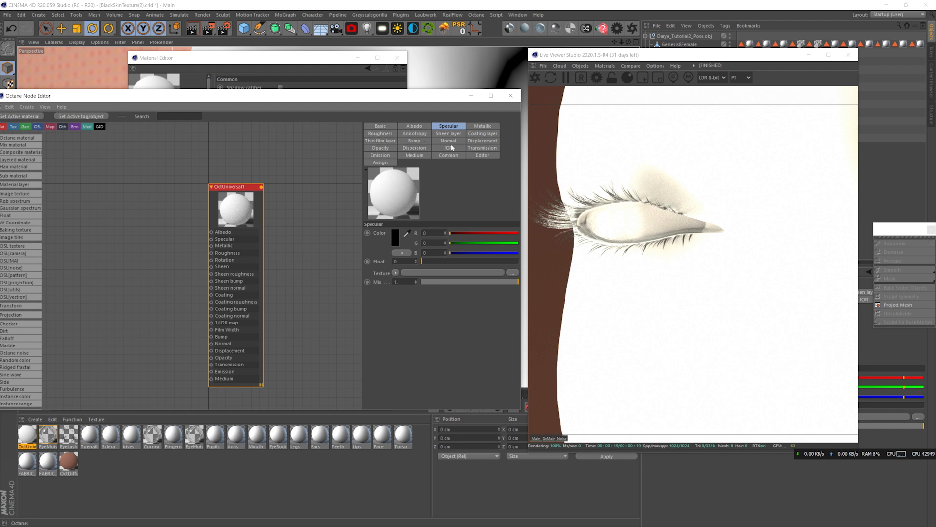
left_click(383, 127)
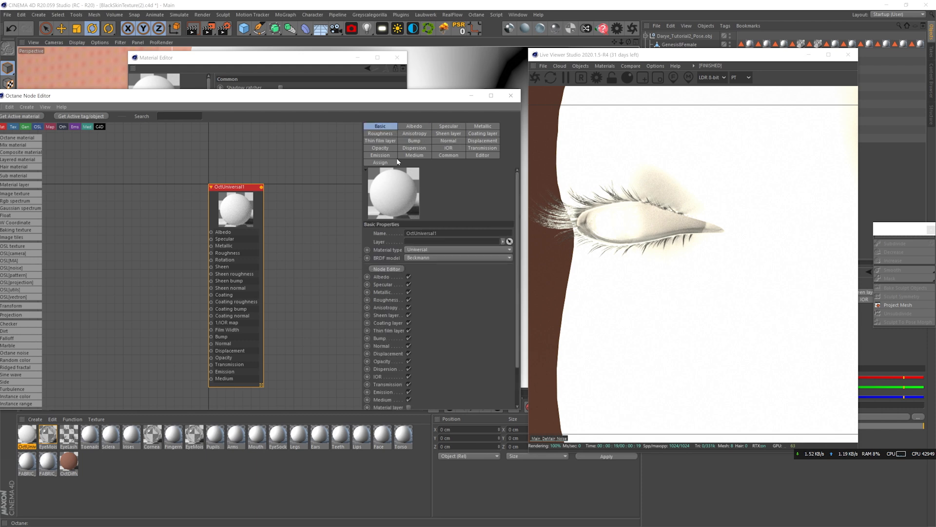
left_click(409, 293)
left_click(408, 301)
left_click(409, 308)
left_click(409, 324)
left_click(408, 346)
left_click(409, 347)
left_click(408, 354)
left_click(408, 378)
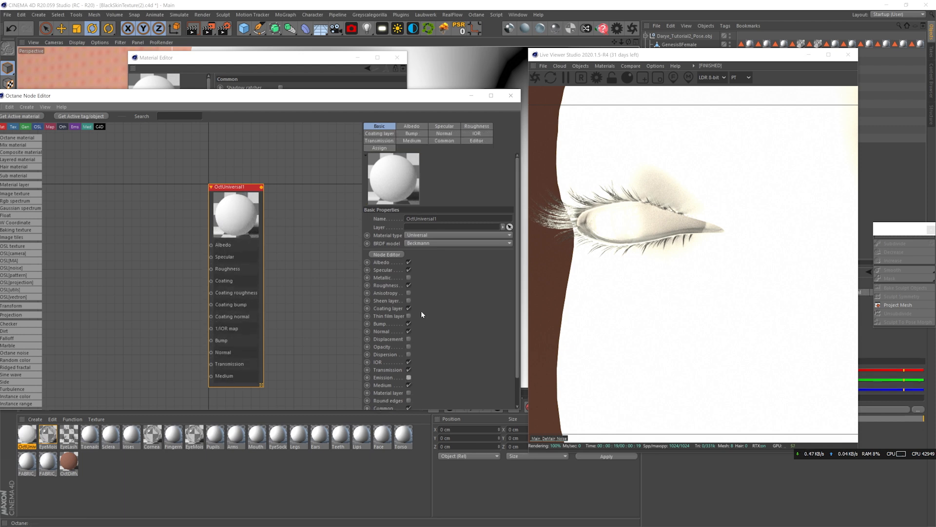
left_click(476, 133)
left_click(381, 126)
Step: Switch to the Darya texture folder and view the eye textures RyDarya_eyes04_1007.jpg and RyDarya_eyes06_1007.jpg
left_click_drag(364, 95, 366, 87)
middle_click_drag(191, 363, 228, 342)
key("alt+Tab")
left_click(406, 271)
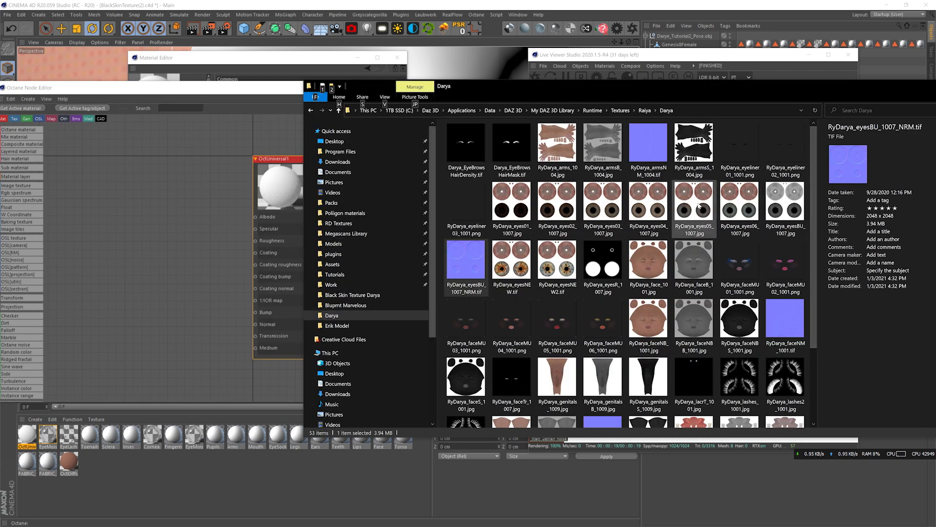
double_click(649, 201)
left_click_drag(703, 132, 505, 101)
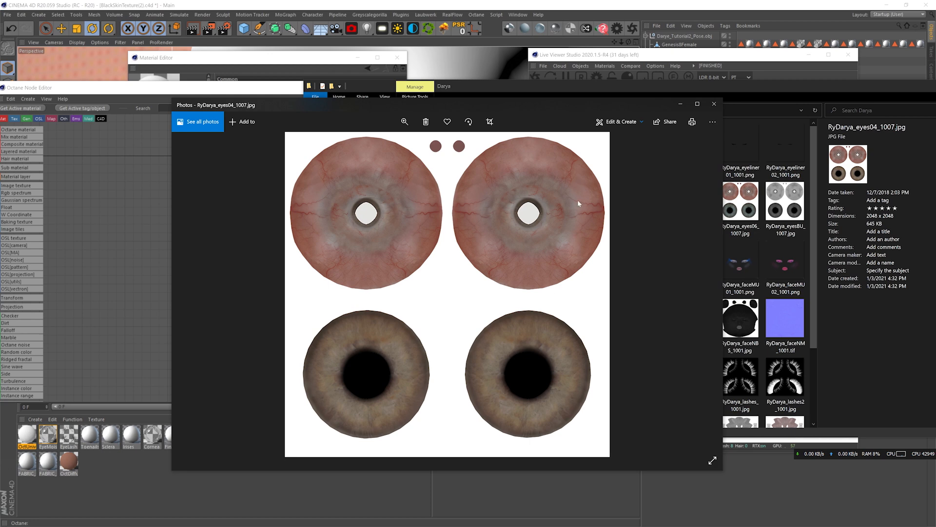
left_click_drag(609, 98, 463, 78)
double_click(740, 201)
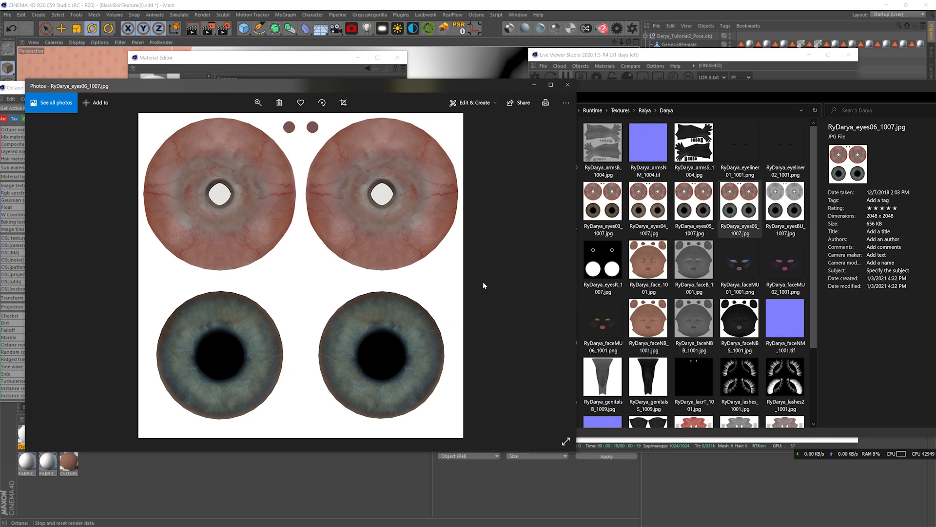
left_click(569, 84)
Step: Switch to Firefox and browse the iris photo gallery on irisphoto.art, viewing a photo enlarged in the slideshow
key("alt+Tab")
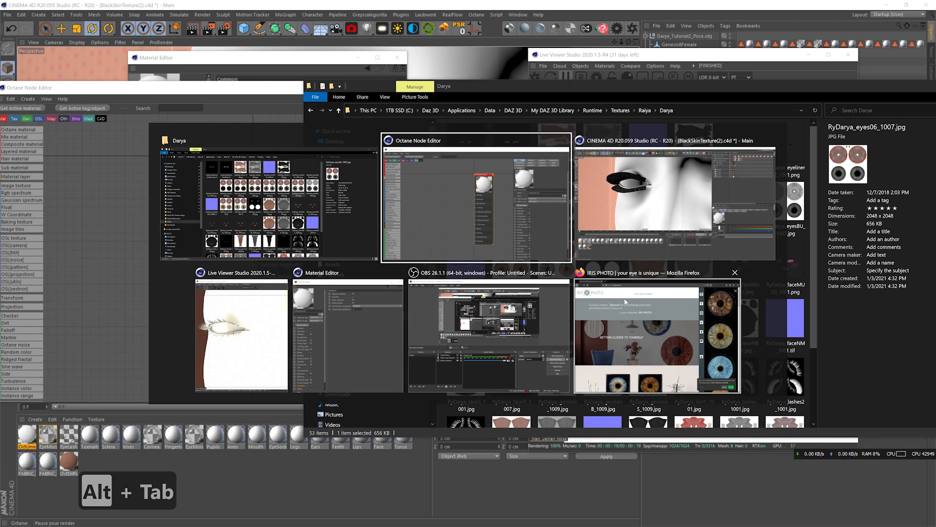
scroll(425, 309, "down", 6)
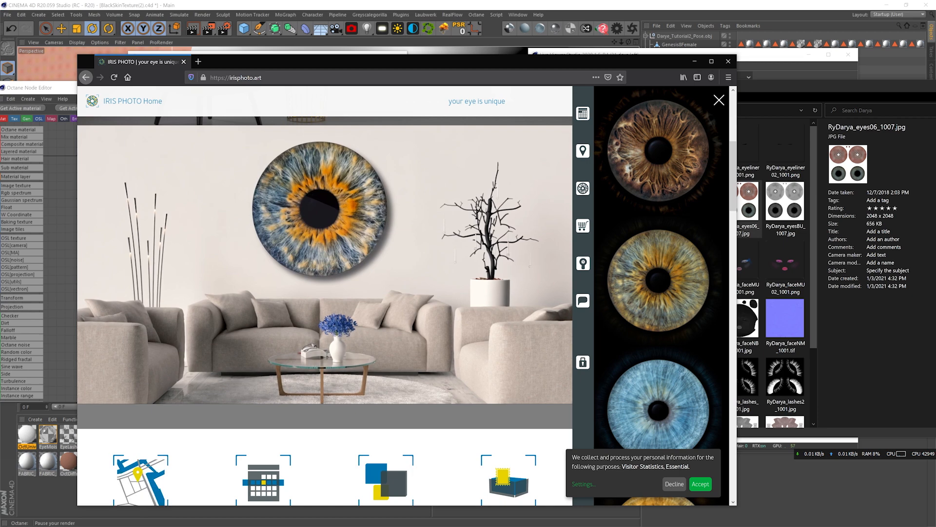
scroll(395, 321, "down", 10)
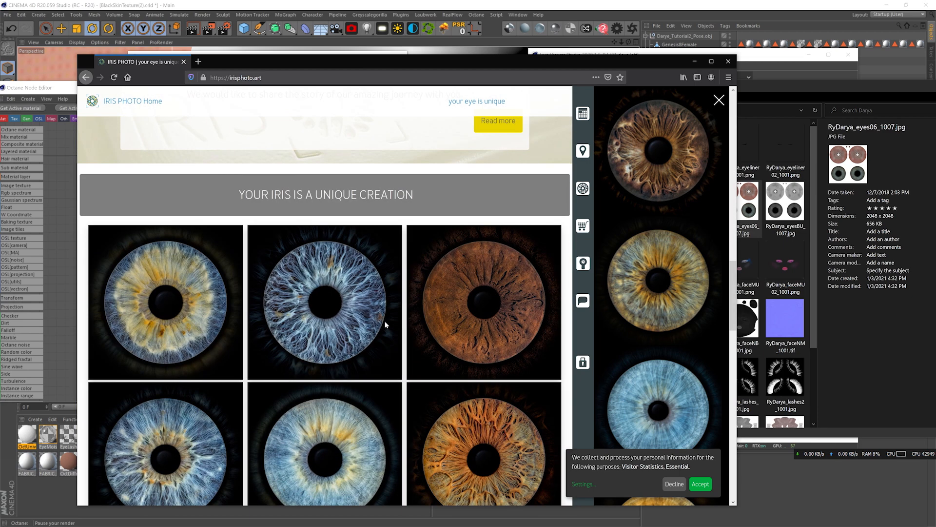
scroll(379, 324, "down", 5)
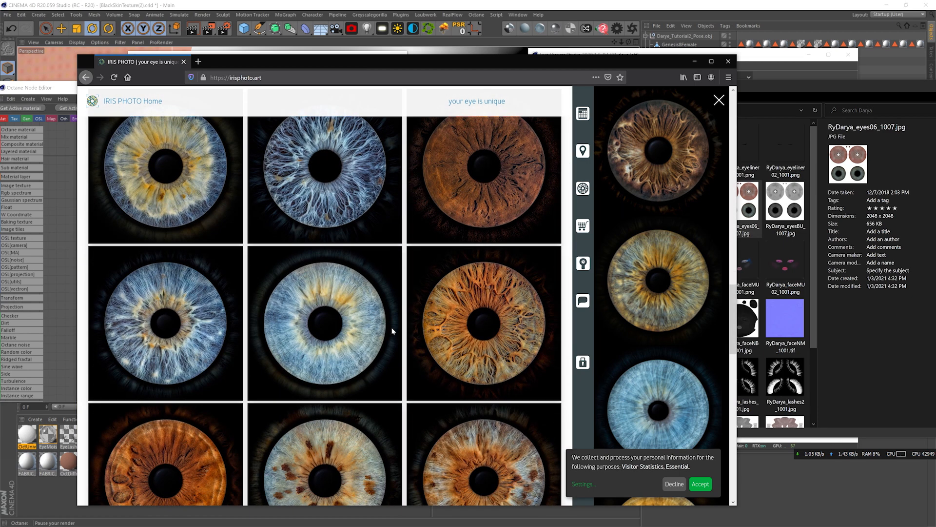
scroll(361, 326, "down", 3)
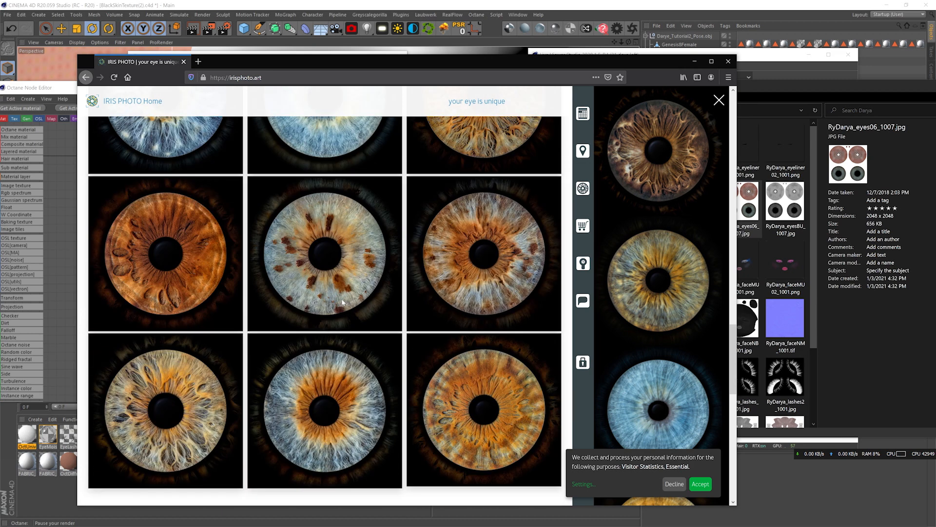
scroll(336, 356, "up", 1)
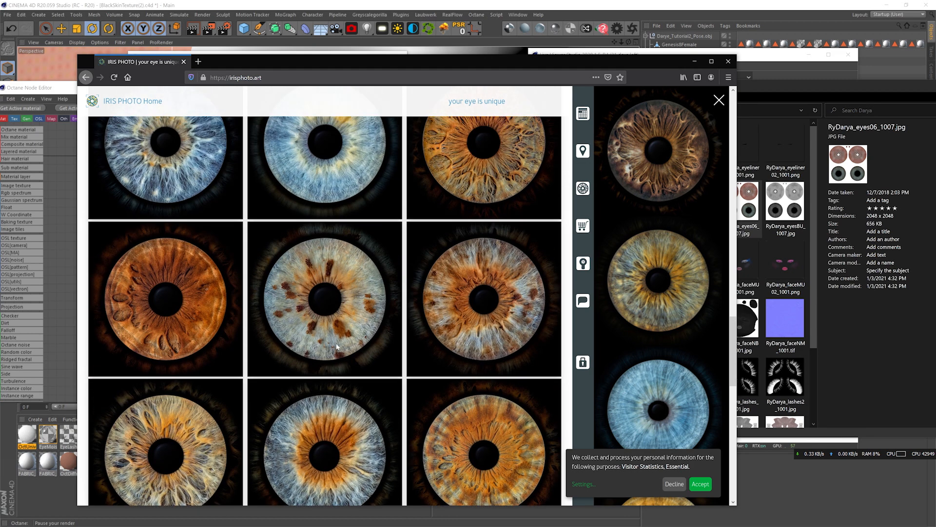
left_click(356, 402)
left_click(213, 260)
left_click(213, 260)
left_click(211, 256)
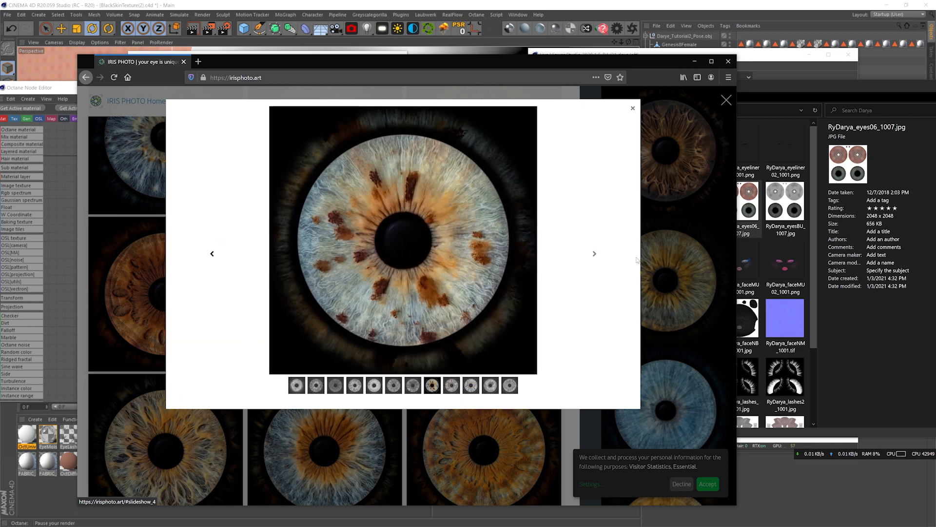
Step: Copy the orange and blue-grey iris photo and paste it into RyDarya_eyes06_1007.jpg in Photoshop
left_click(598, 259)
right_click(406, 245)
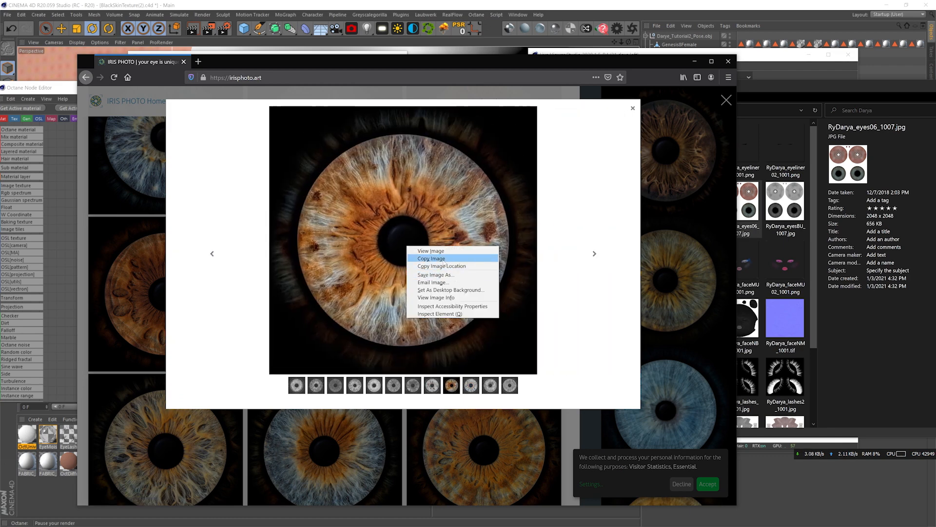
left_click(416, 258)
key("ctrl+v")
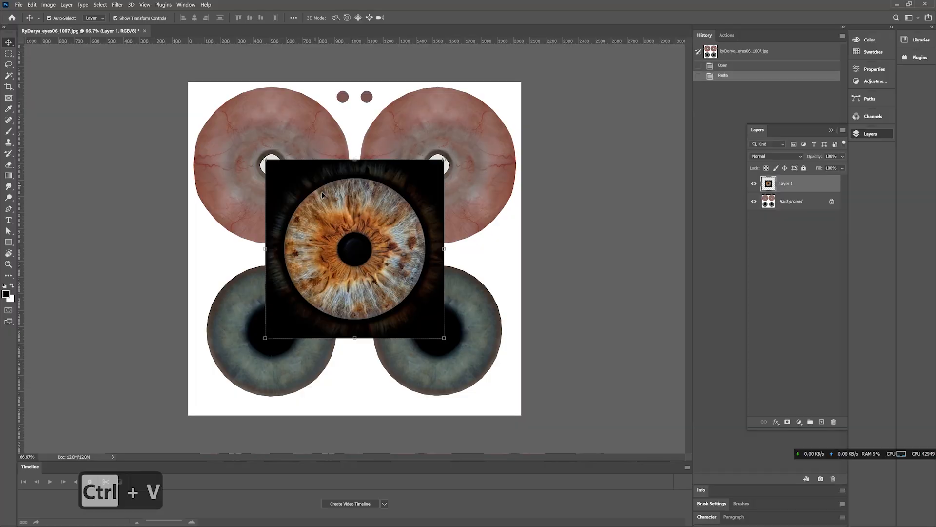
Step: Make a circular selection around the pasted iris and resize the selection to fit its edge
left_click_drag(332, 276, 404, 349, "alt")
left_click_drag(367, 312, 368, 311)
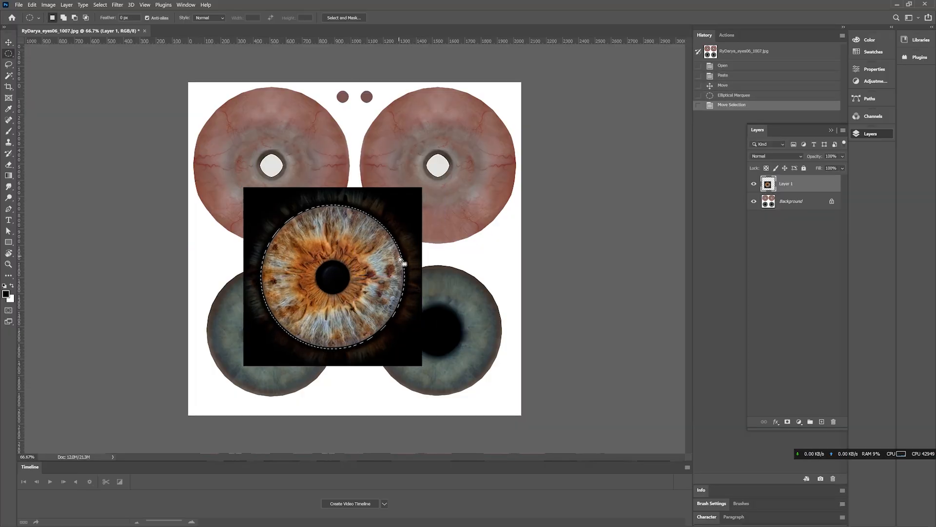
left_click(100, 5)
left_click(122, 154)
left_click_drag(402, 207, 401, 207, "alt+shift")
key("Return")
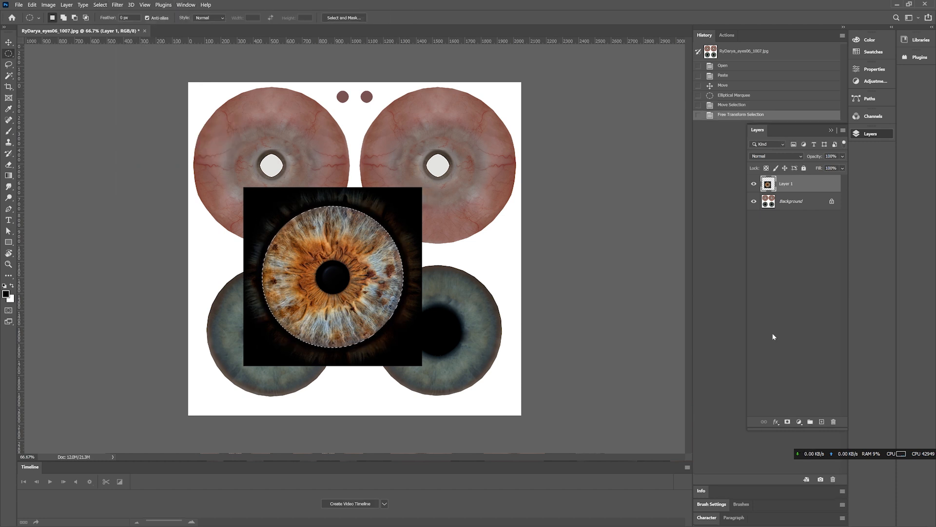
Step: Mask the iris layer with the circular selection, then move and scale it over the texture's lower-left iris
left_click(787, 422)
left_click(769, 184)
key("v")
left_click_drag(324, 255, 261, 312)
key("3")
key("4")
key("Right")
key("ctrl+t")
left_click_drag(360, 241, 354, 246, "alt")
key("Return")
key("0")
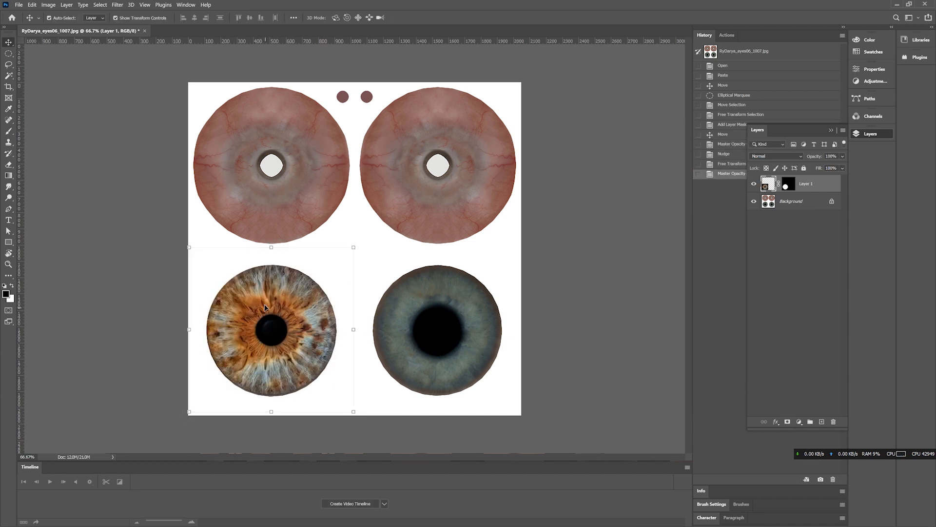
Step: Nudge the iris layer down and soften its unlinked layer mask with a Gaussian Blur
key("Down")
left_click(779, 184)
left_click(788, 184)
left_click(117, 5)
mouse_move(125, 103)
left_click(239, 136)
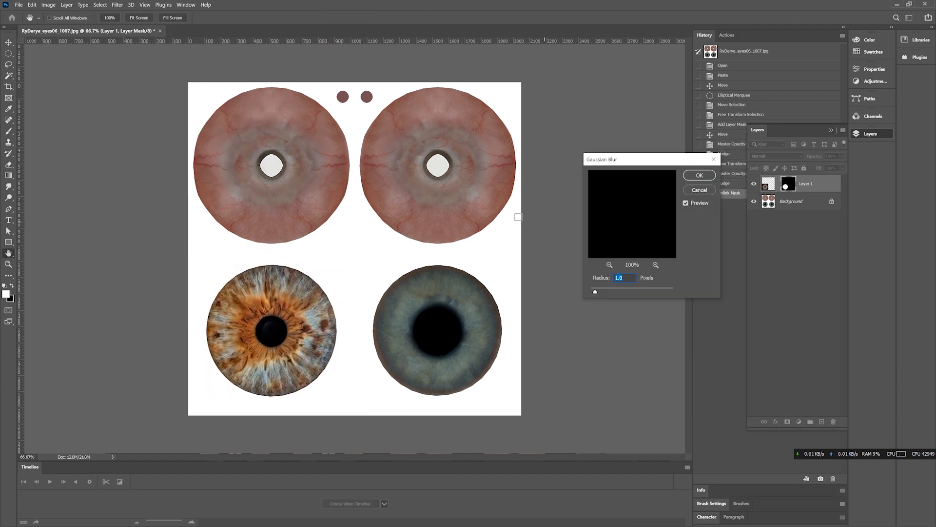
left_click_drag(615, 291, 608, 291)
left_click(699, 176)
left_click(779, 184)
Step: Duplicate the masked iris onto the texture's lower-right iris and rotate the copy half a turn
left_click(768, 184)
left_click(481, 264)
left_click_drag(283, 325, 444, 325)
key("alt+z")
key("ctrl+z")
key("Up")
key("ctrl+t")
left_click_drag(529, 246, 374, 404, "shift")
key("Return")
key("Up")
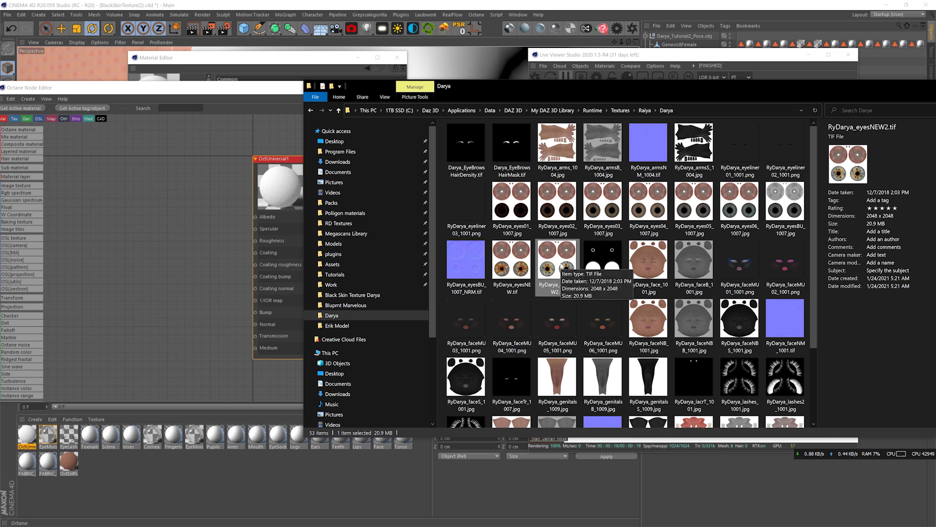
Step: Bring RyDarya_eyesNEW2.tif into the OctUniversal1 node graph and feed it through a Color Correction node into Albedo
left_click_drag(523, 269, 152, 206)
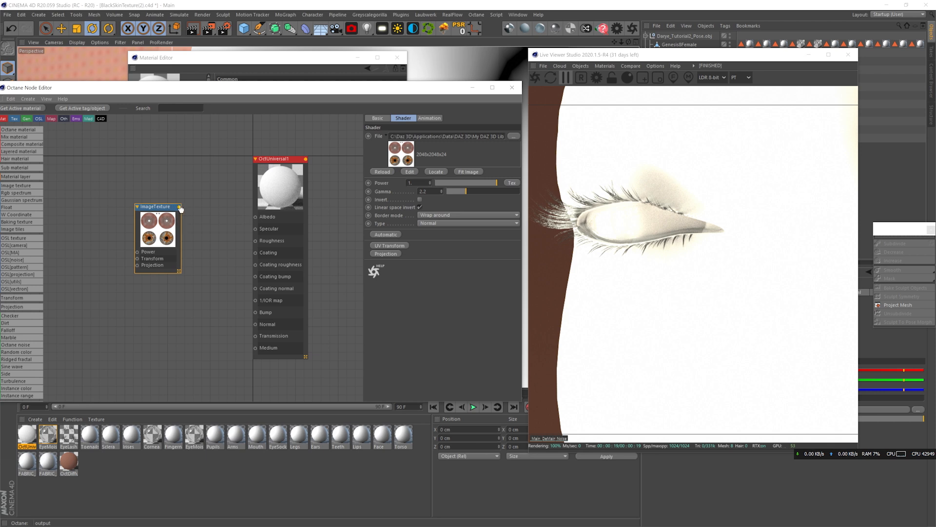
left_click_drag(254, 218, 255, 217)
left_click_drag(158, 208, 139, 196)
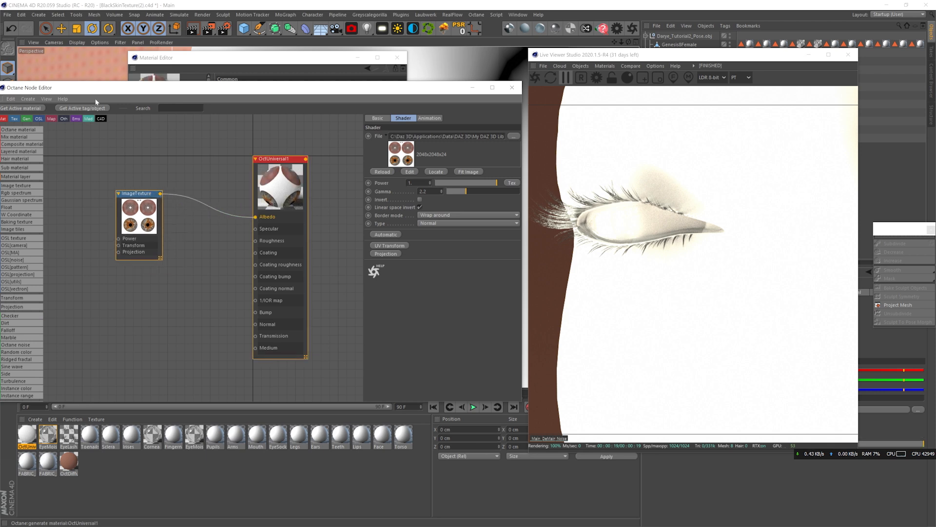
left_click_drag(97, 88, 114, 82)
scroll(41, 351, "down", 1)
scroll(41, 351, "down", 3)
left_click_drag(34, 330, 210, 198)
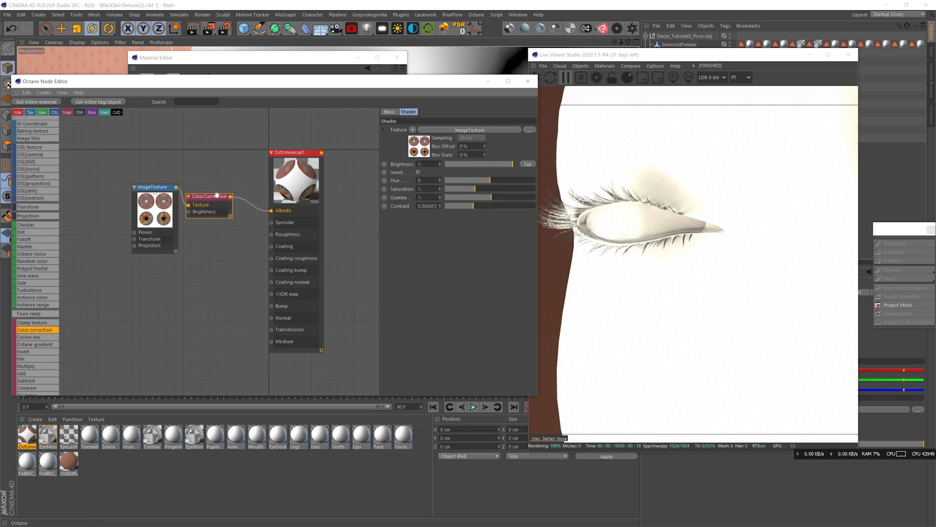
Step: Feed the eye colour image texture directly into the material's Transmission input and show the transmission settings
left_click_drag(151, 188, 271, 329)
left_click(296, 152)
left_click(434, 219)
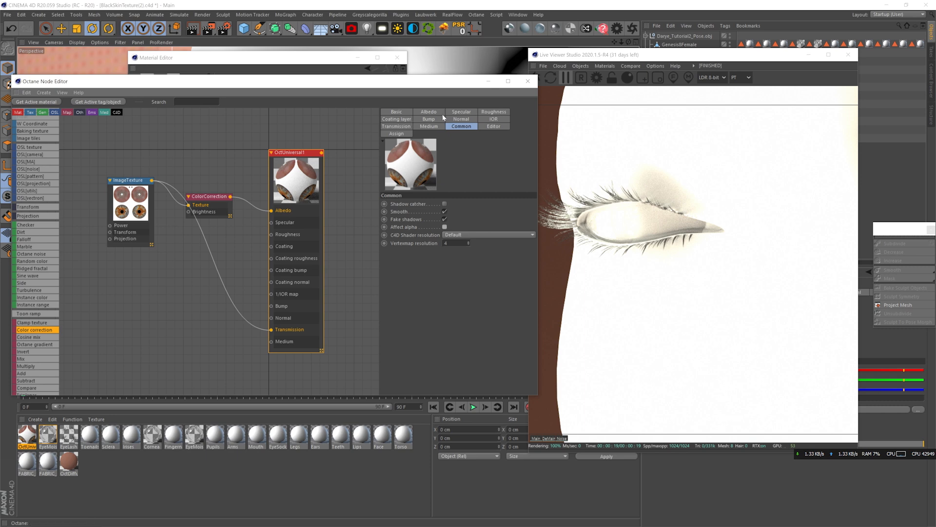
left_click(401, 127)
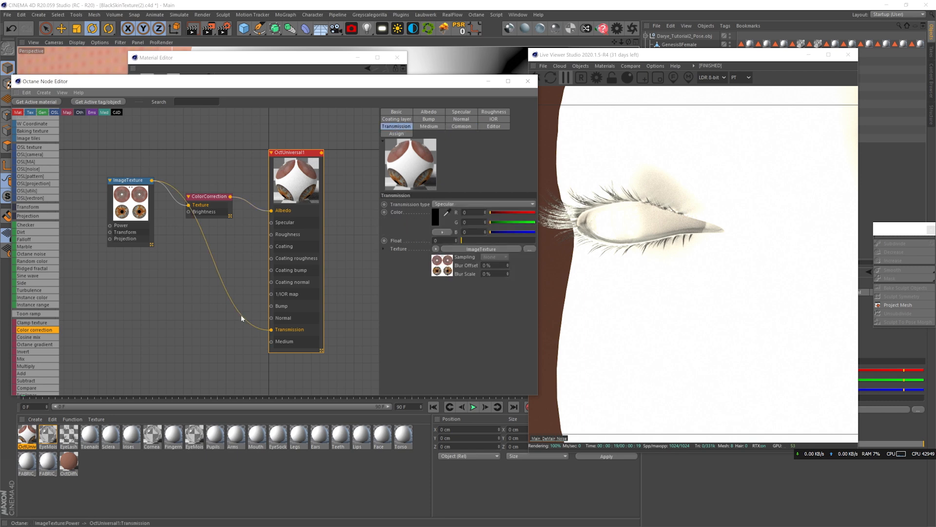
Step: Add RyDarya_eyesBU_1007.jpg and RyDarya_eyesBU_1007_NRM.tif as image textures, connecting them to Coating bump and Normal respectively
key("alt+Tab")
left_click(470, 257, "ctrl")
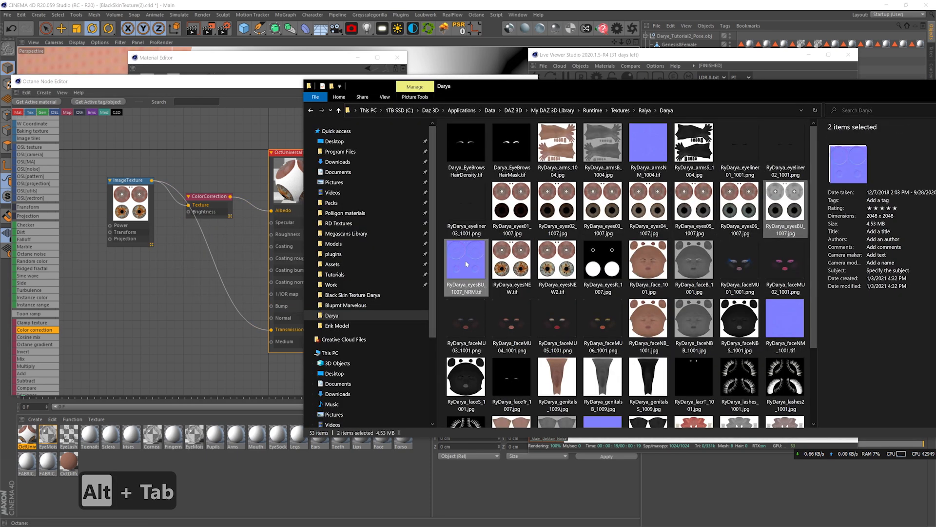
left_click_drag(169, 306, 271, 318)
left_click_drag(195, 316, 291, 270)
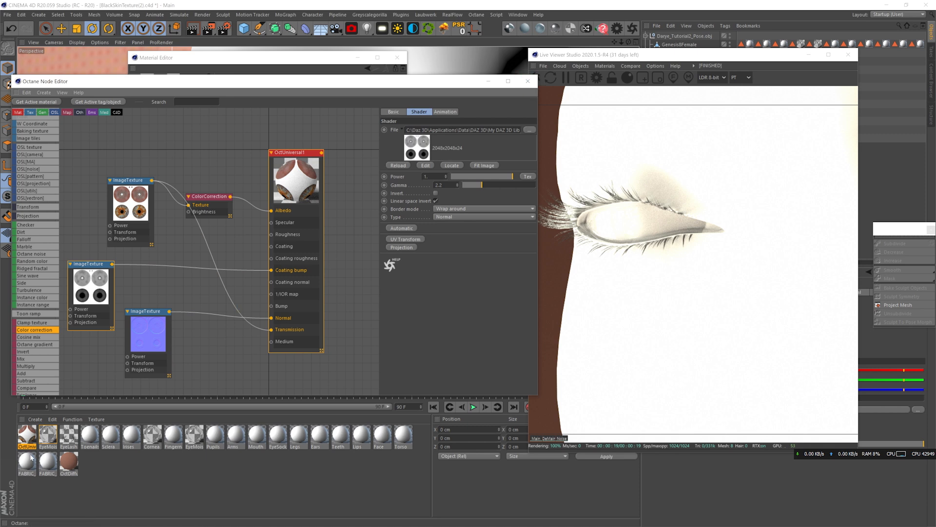
Step: Rename the new eye material to Iris and replace the figure's old Irises material with it
key("ctrl+a")
type("Iris")
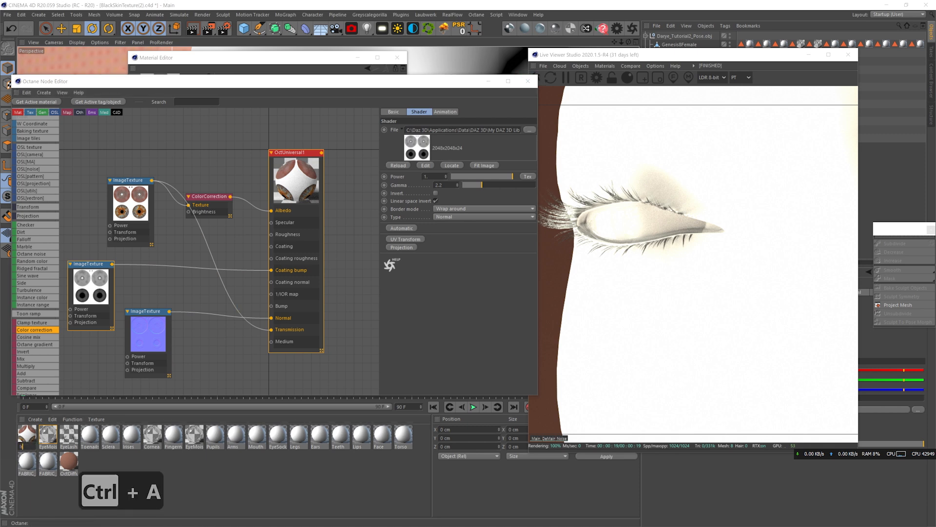
key("Return")
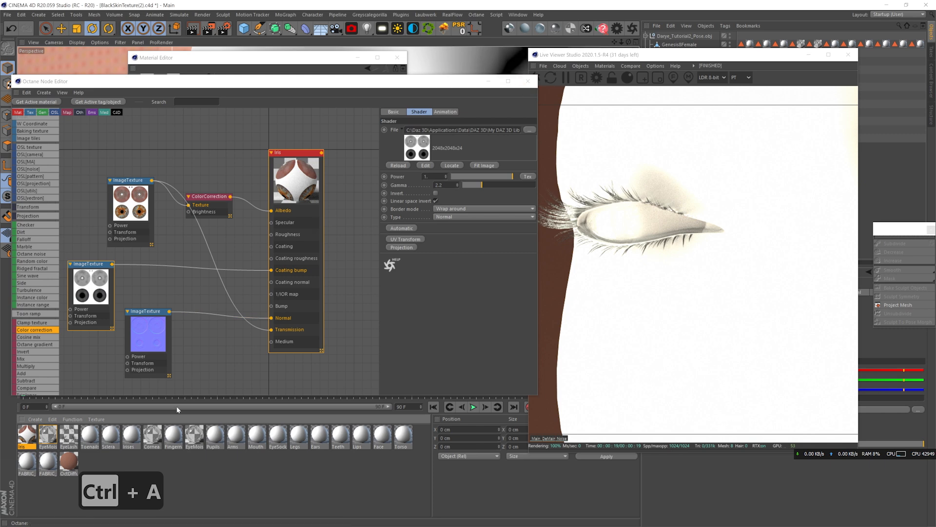
left_click_drag(27, 434, 132, 437, "alt")
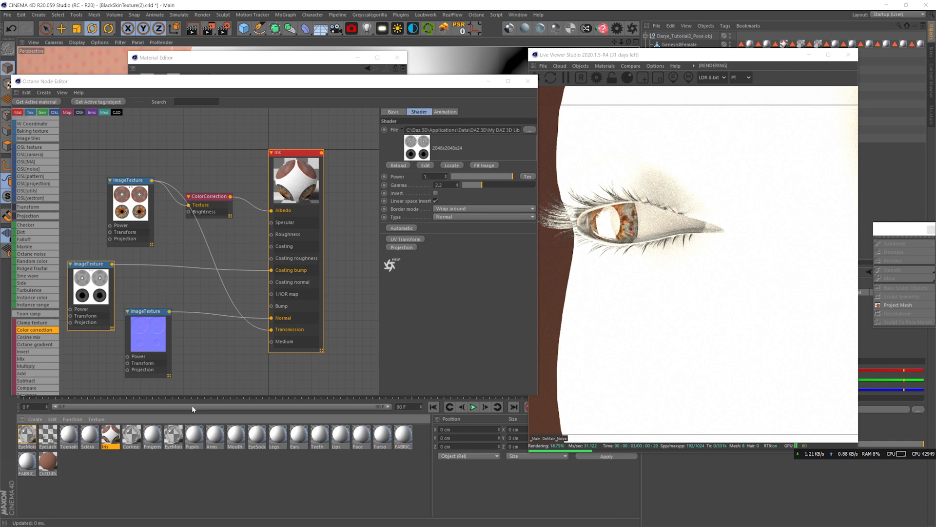
Step: Replace the Sclera material with a copy of Iris, then lower its Color Correction gamma and set contrast to about 0.26
left_click(93, 441)
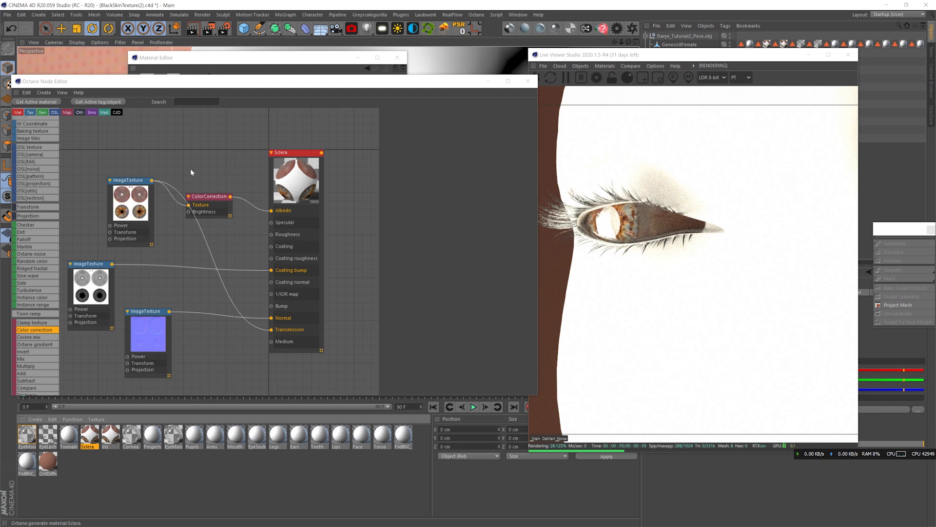
left_click(209, 196)
left_click_drag(490, 198, 481, 206)
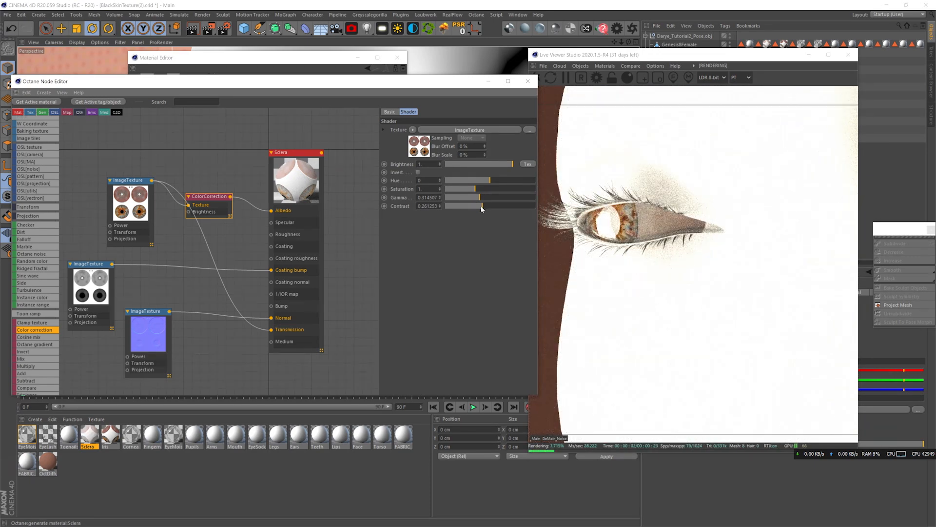
Step: In the Octane camera imager settings, set the exposure to about 0.56 and the highlight compression to 1
left_click(617, 29)
left_click(46, 28)
left_click_drag(151, 48, 212, 51)
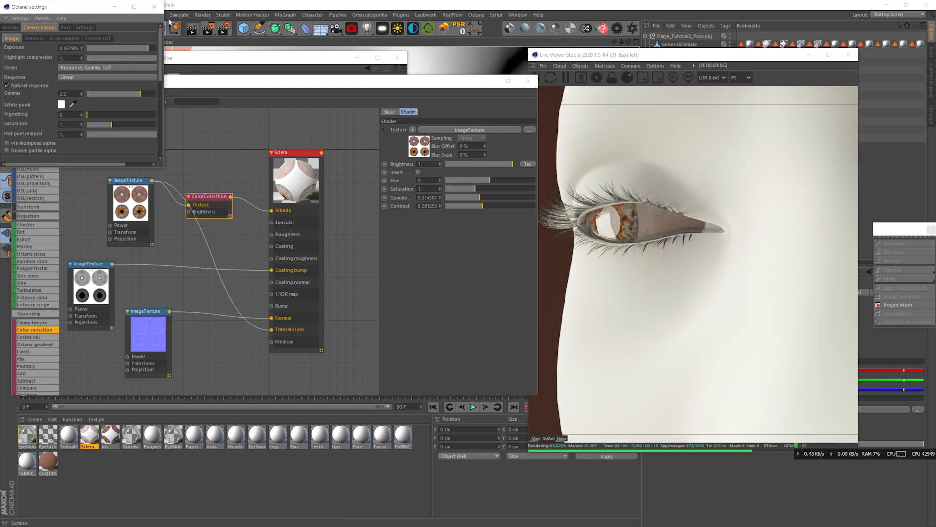
left_click(154, 7)
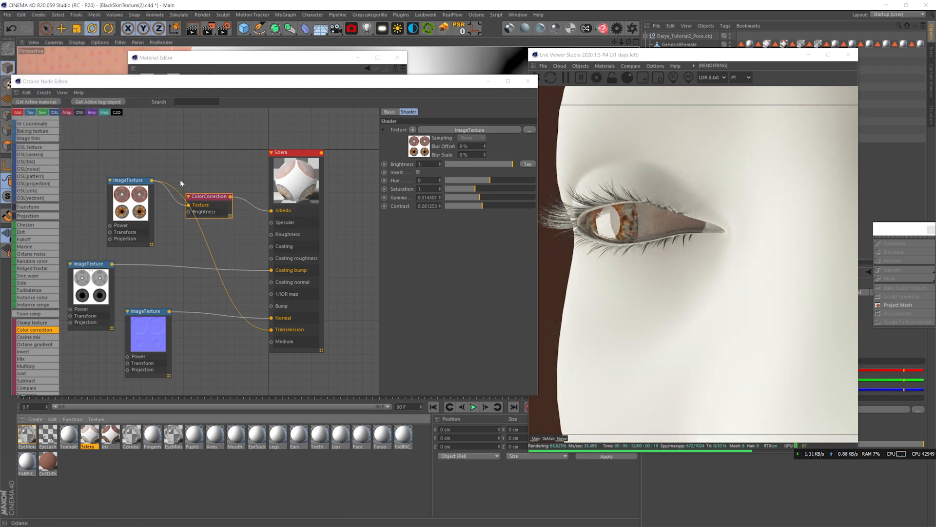
Step: Replace the Pupils material with a copy of Iris and open its node graph beside the rendered eye
double_click(106, 439)
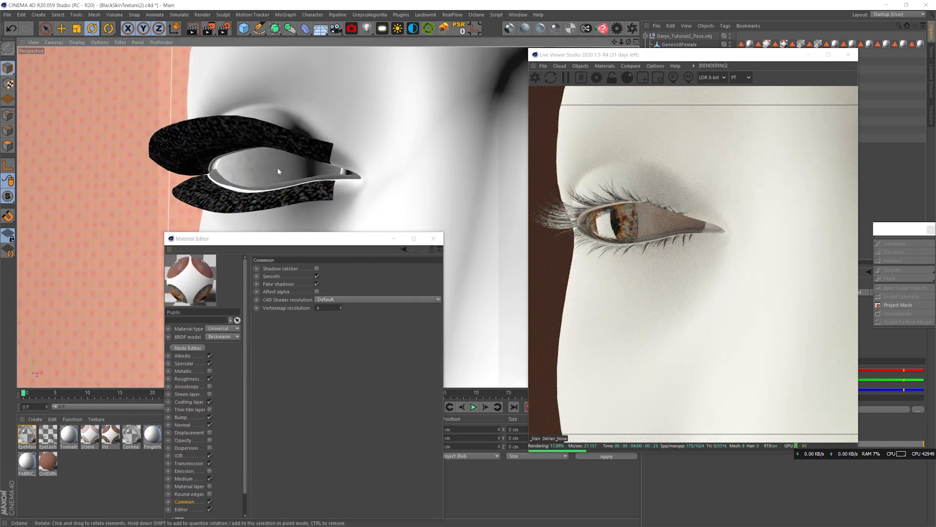
left_click_drag(279, 172, 293, 138, "alt")
left_click_drag(288, 238, 240, 215)
left_click(140, 324)
left_click_drag(387, 163, 235, 90)
middle_click_drag(255, 177, 275, 155)
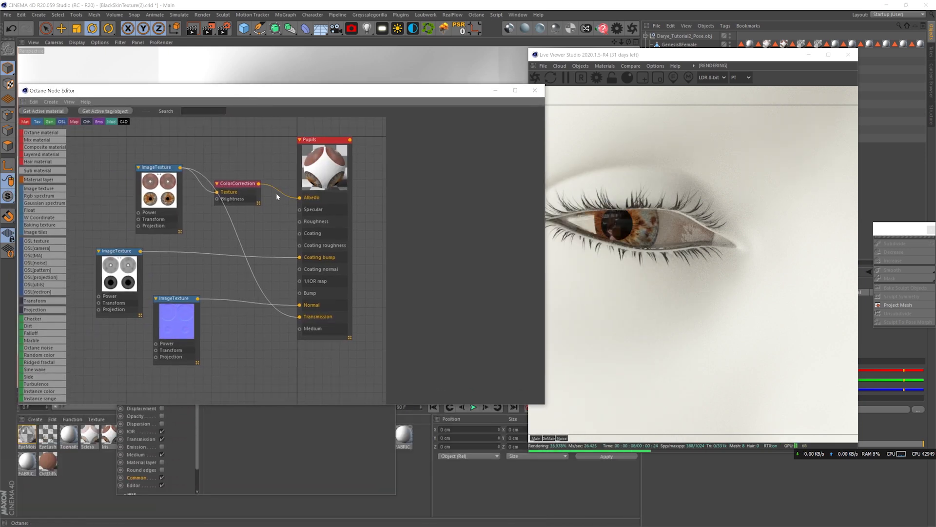
Step: Disconnect Color Correction from the Pupils material's Albedo and set the albedo colour to black
left_click(276, 189)
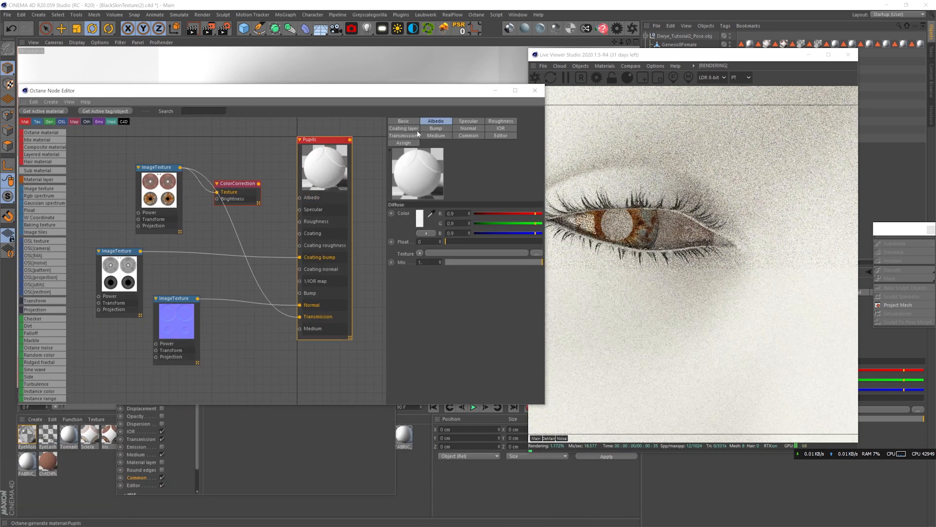
left_click(429, 234)
left_click(387, 242)
Step: Give the Pupils material a Random Walk medium, feeding its Albedo from Color Correction with gamma set to about 0.72
left_click_drag(245, 187, 247, 204)
left_click(322, 140)
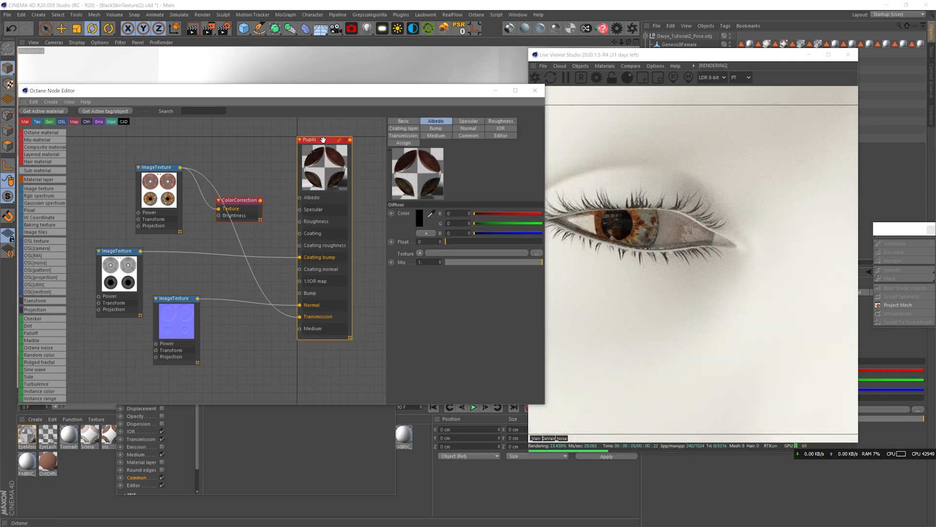
left_click(435, 136)
left_click(480, 213)
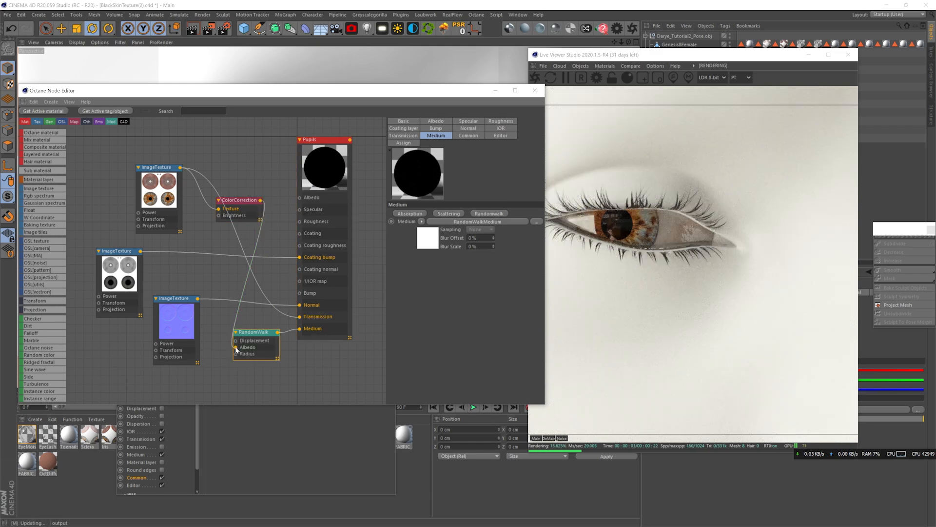
left_click_drag(236, 349, 236, 348)
left_click_drag(239, 200, 229, 229)
mouse_move(498, 206)
left_mouse_down()
mouse_move(485, 209)
mouse_move(495, 206)
left_mouse_up()
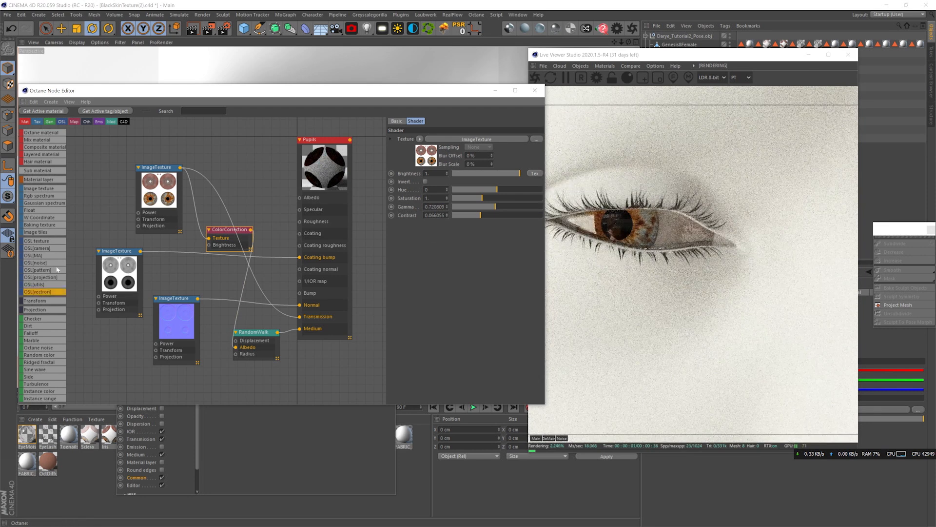
Step: Connect an RGB Spectrum node to the Random Walk Radius and set its colour to red with 77% saturation and 82% value
left_click_drag(155, 346, 171, 381)
left_click_drag(237, 358, 236, 353)
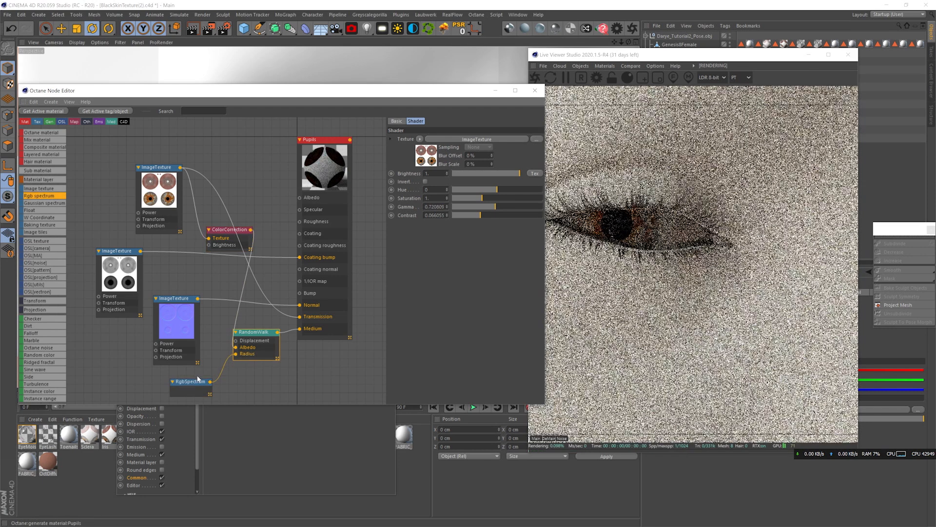
left_click(420, 150)
left_click(368, 141)
left_click_drag(368, 140, 364, 140)
left_click(410, 147)
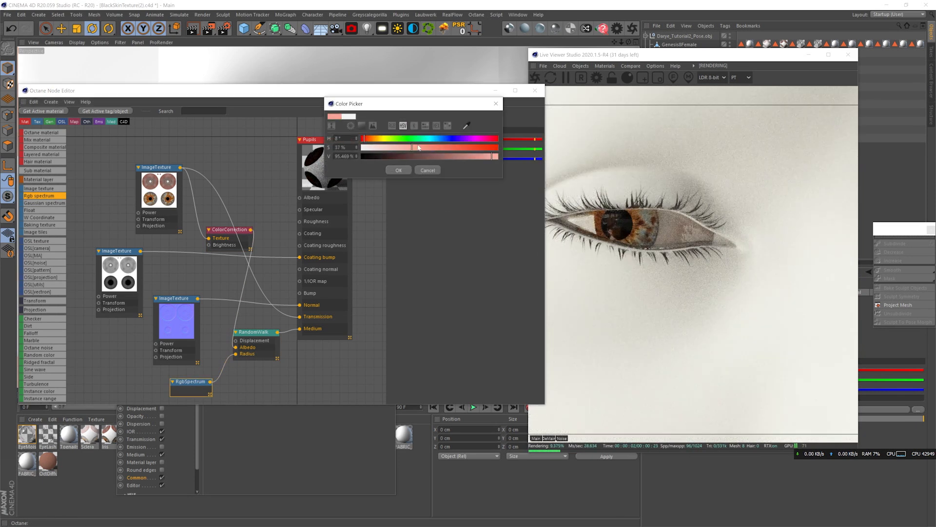
left_click(467, 148)
left_click(475, 157)
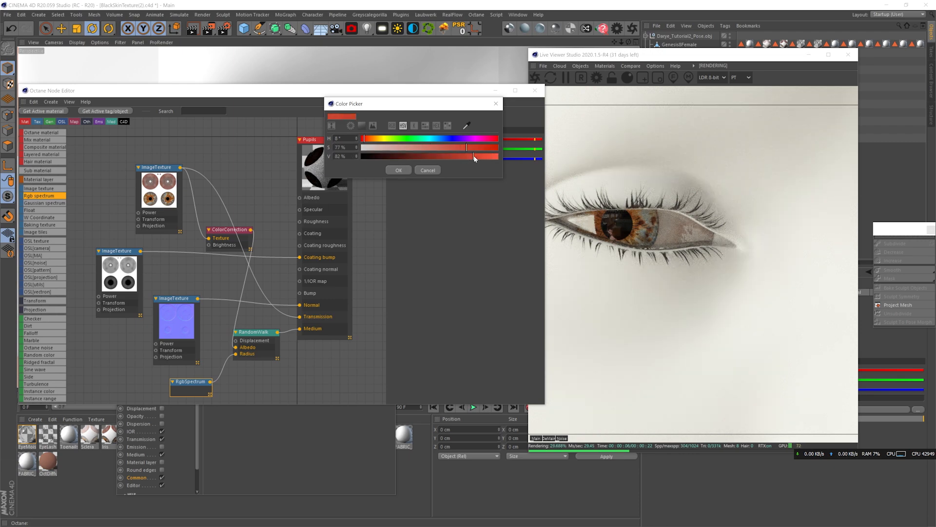
left_click(398, 170)
Step: Set the Density of the Pupils material's Random Walk medium to 30
left_click(255, 339)
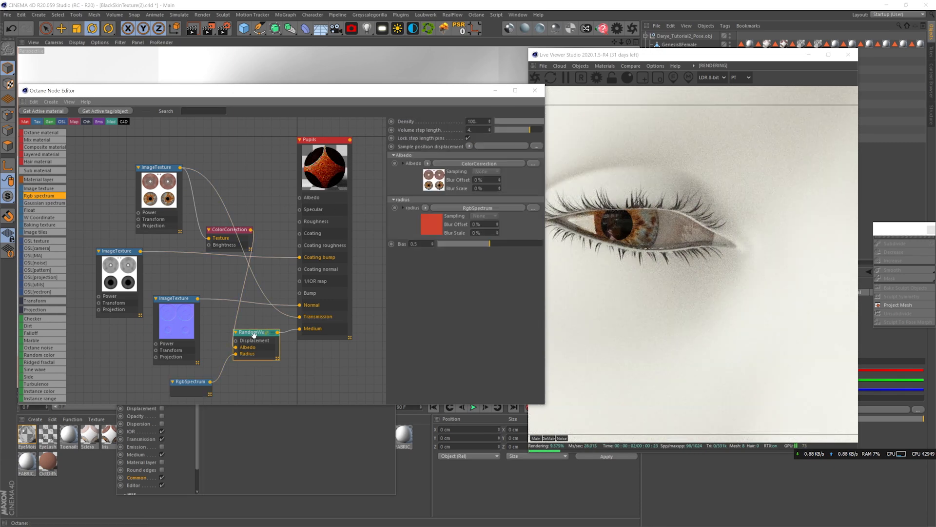
left_click_drag(487, 122, 440, 124)
type("30")
key("Return")
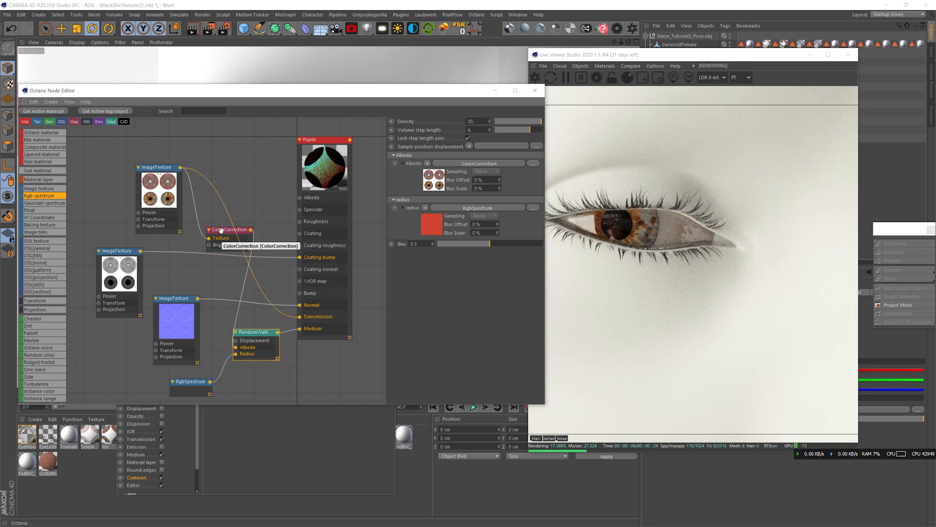
Step: Remove the image texture link from the Pupils material's Transmission input and set the transmission float to 1
left_click(265, 293)
key("Delete")
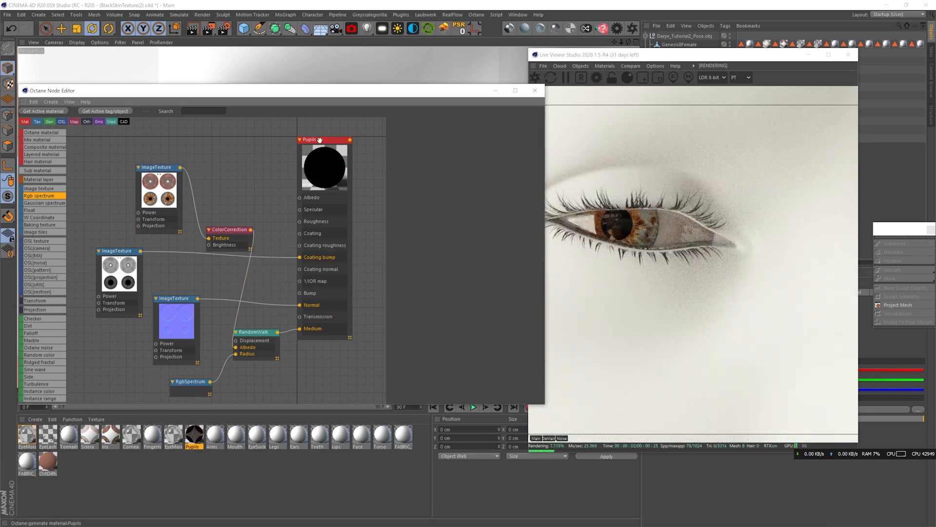
left_click(319, 140)
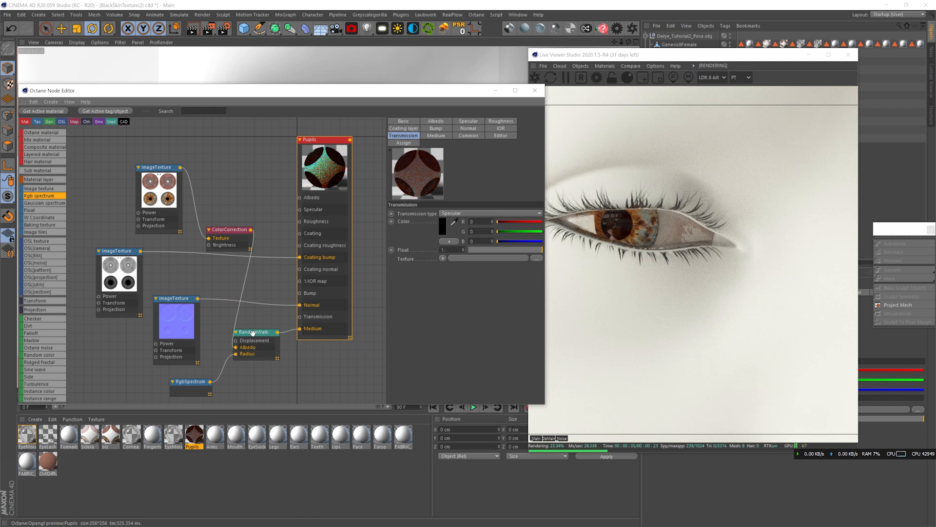
Step: Set the Random Walk bias to about 0.52 and darken the RGB Spectrum colour used for its radius
left_click(253, 332)
mouse_move(490, 244)
left_mouse_down()
mouse_move(458, 246)
mouse_move(520, 243)
mouse_move(491, 246)
left_mouse_up()
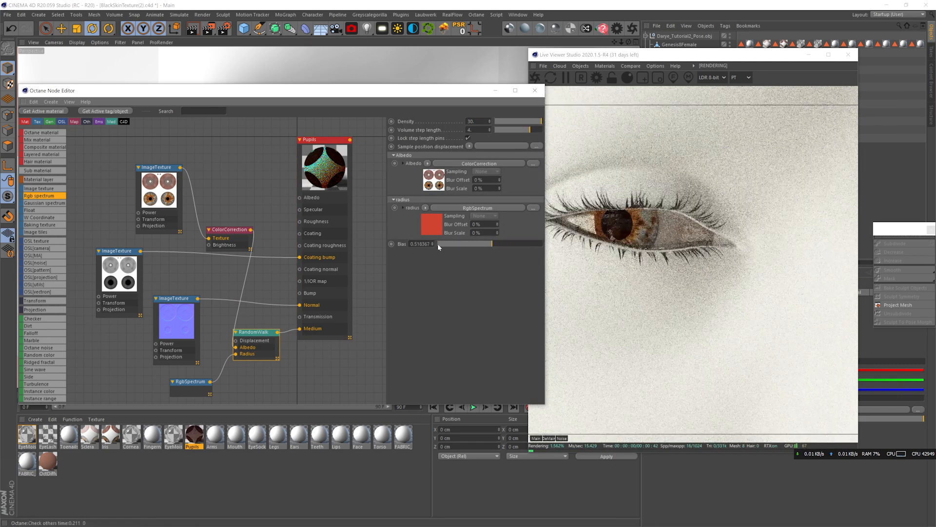
left_click(478, 208)
left_click(416, 151)
left_click_drag(488, 166, 453, 166)
left_click(399, 179)
Step: Close the Pupils node graph with the whole face framed in the live render, and save the scene
left_click(535, 91)
left_click_drag(239, 150, 263, 177, "alt")
left_click_drag(336, 192, 292, 215, "alt")
scroll(312, 190, "down", 5)
scroll(312, 217, "down", 5)
left_click_drag(694, 58, 712, 132)
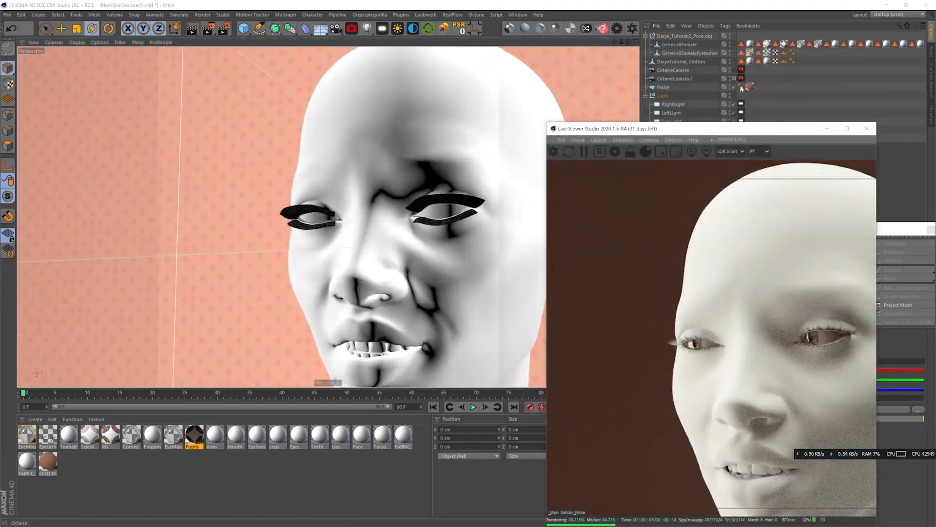
key("ctrl+shift+z")
key("ctrl+shift+z")
key("ctrl+shift+y")
key("ctrl+shift+y")
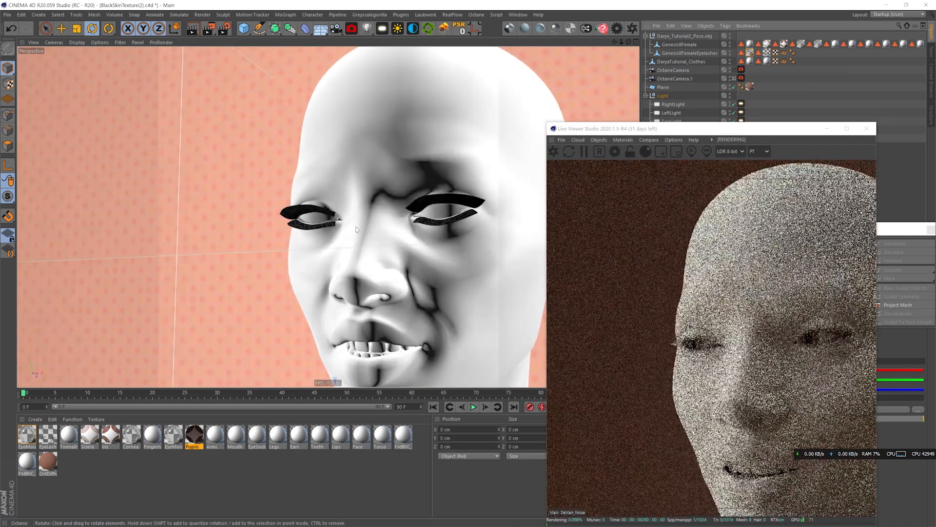
key("ctrl+s")
Step: Create a new Octane Universal material, set its BRDF model to GGX and open its node graph
left_click(509, 28)
double_click(27, 434)
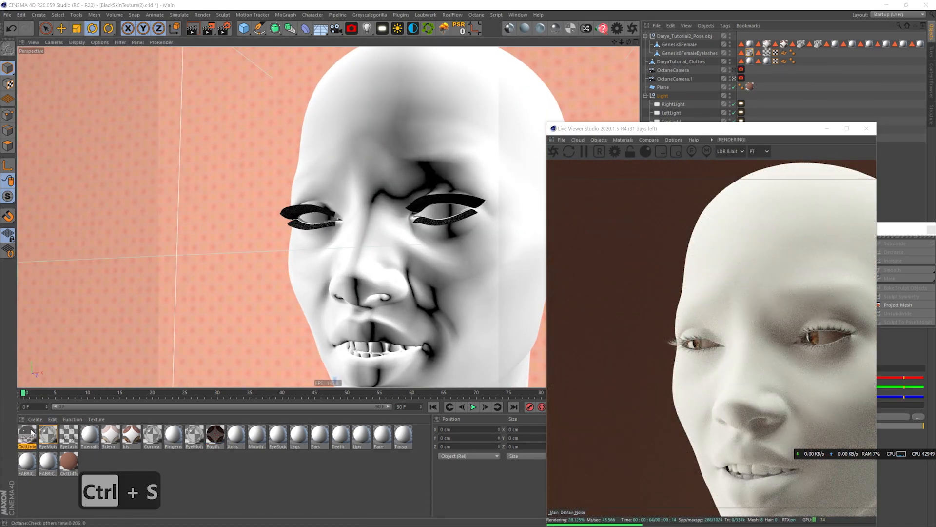
left_click(187, 155)
left_click(188, 181)
left_click(151, 167)
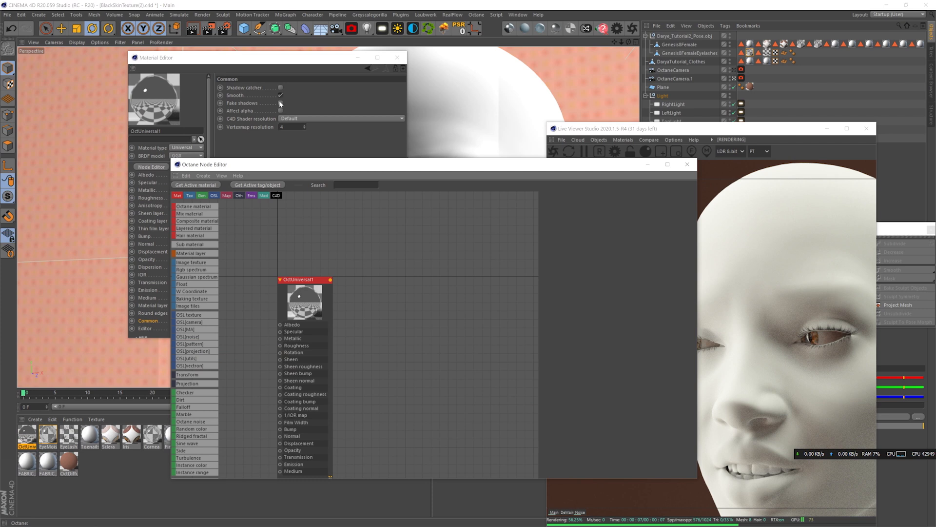
Step: Turn off the new material's Metallic, Anisotropy, Thin film layer, Displacement, Opacity and Emission channels, leaving only its node graph open
left_click(297, 293)
left_click(659, 195)
left_click(557, 195)
left_click(585, 361)
left_click(585, 369)
left_click(585, 392)
left_click(585, 415)
left_click(585, 422)
left_click(585, 453)
left_click(512, 328)
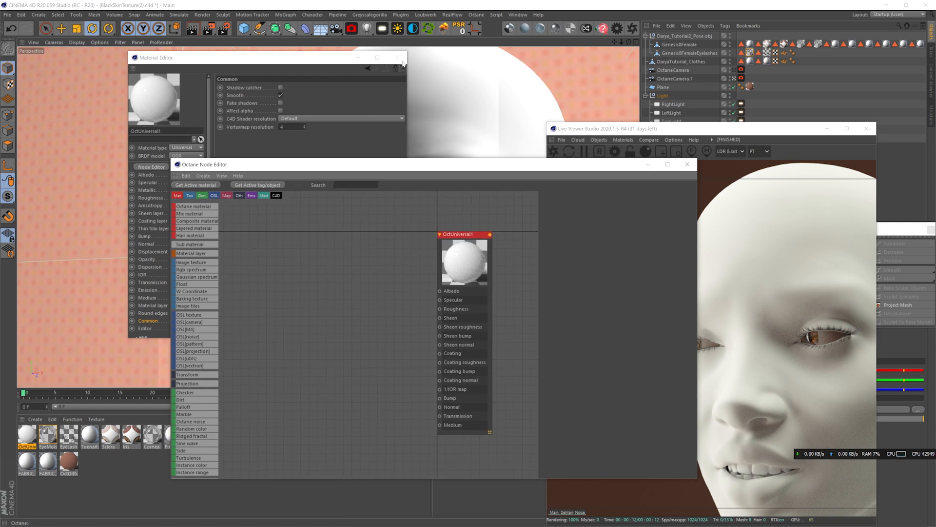
left_click(338, 61)
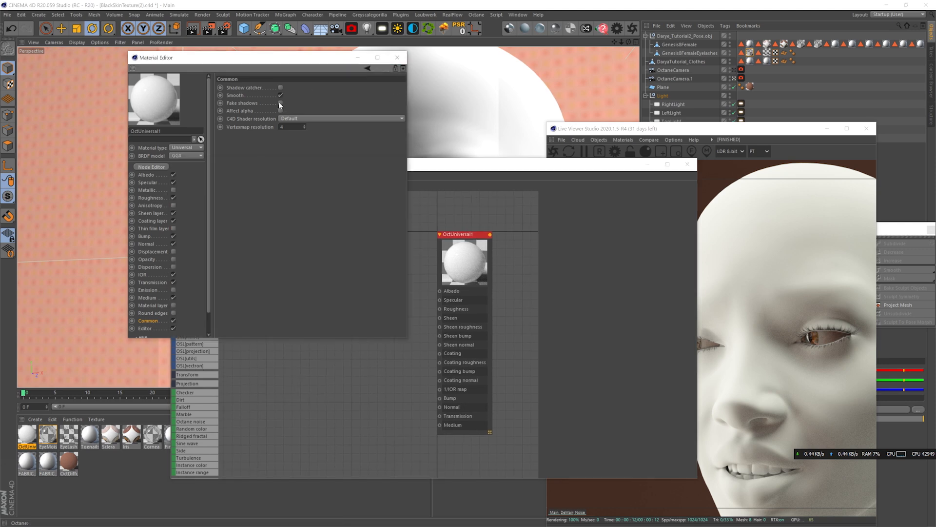
left_click(397, 58)
left_click_drag(414, 167, 263, 60)
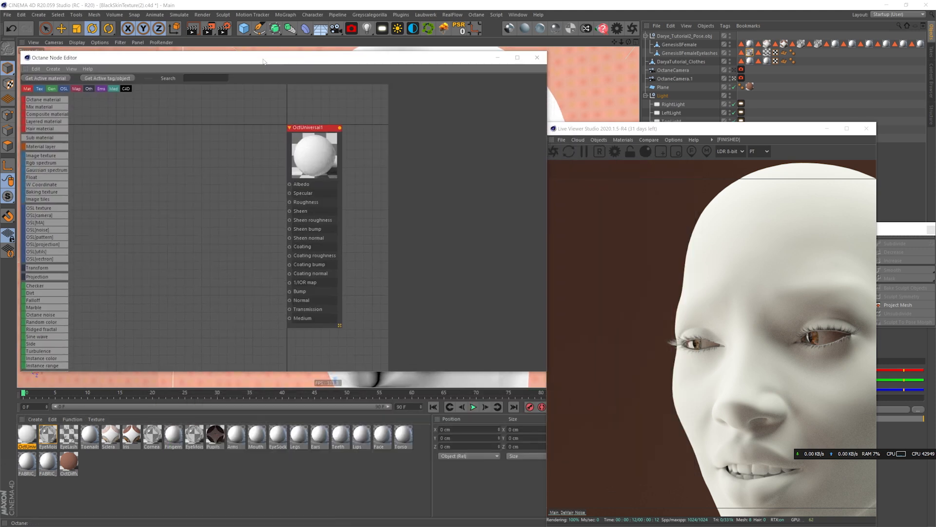
Step: Open the new universal material's dielectric IOR for editing and return to its basic properties
left_click(305, 128)
left_click(406, 103)
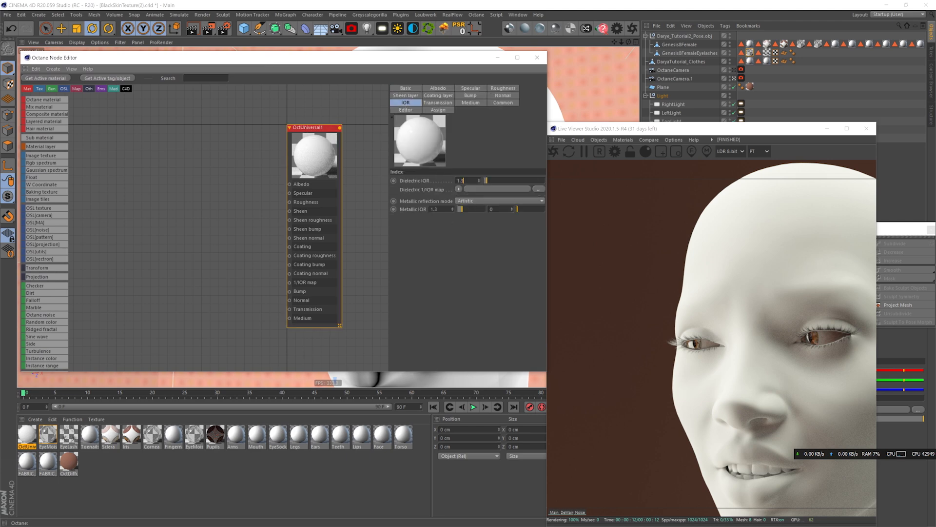
left_click(405, 88)
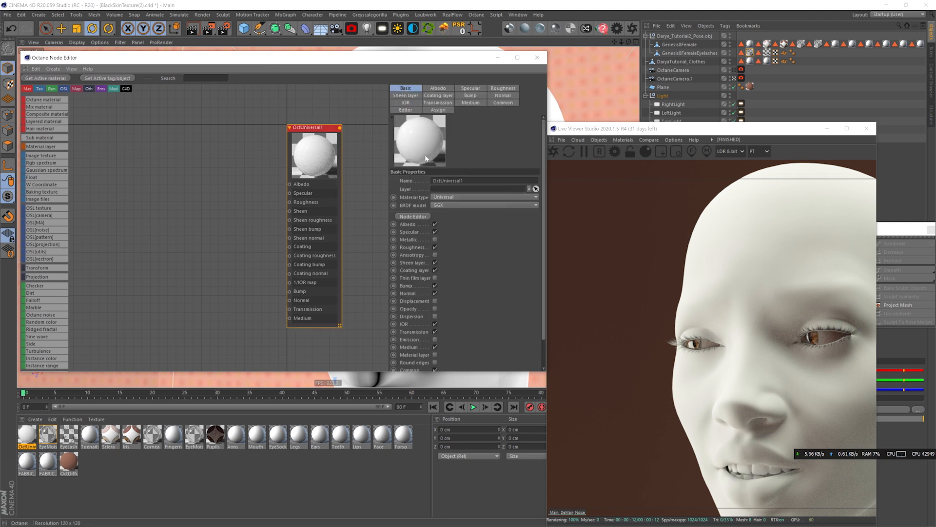
Step: Bring RyDarya_face_1001.jpg, RyDarya_faceB_1001.jpg, RyDarya_faceNM_1001.tif and RyDarya_faceS_1001.jpg from the Darya folder in File Explorer into the node graph
key("alt+Tab")
key("alt+Tab")
key("alt+Tab")
left_click(667, 271)
left_click(694, 273, "ctrl")
left_click(783, 322, "ctrl")
left_click(482, 385, "ctrl")
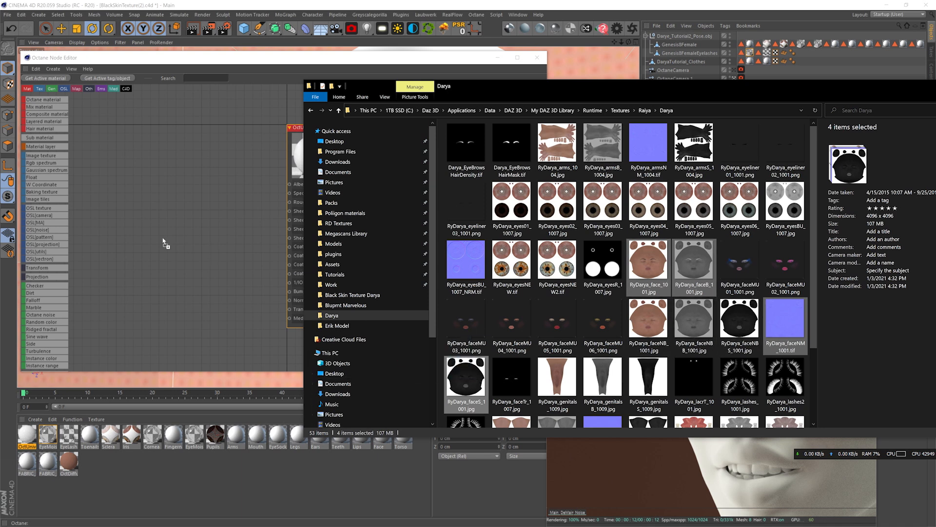
Step: Arrange the four imported image texture nodes in a column beside the universal material node
left_click_drag(162, 237, 160, 167)
left_click_drag(193, 261, 153, 238)
left_click_drag(184, 250, 153, 92)
left_click_drag(197, 271, 149, 315)
Step: Connect the face colour map to Albedo, the specular map to Specular and Coating, and the bump map to Bump and Coating bump
middle_click_drag(203, 303, 211, 339)
left_click_drag(190, 129, 298, 219)
left_click_drag(190, 204, 303, 289)
left_click_drag(188, 275, 298, 326)
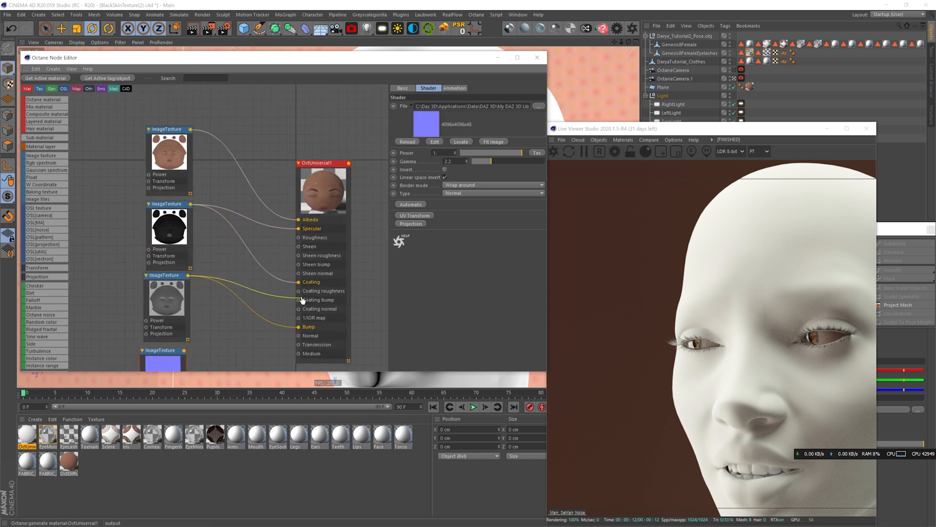
Step: Add the skin detail normal map from the Free+Head JPG Textures Head folder and stack it with the face normal map
middle_click_drag(168, 356, 165, 274)
left_click_drag(164, 274, 169, 323)
middle_click_drag(180, 299, 181, 257)
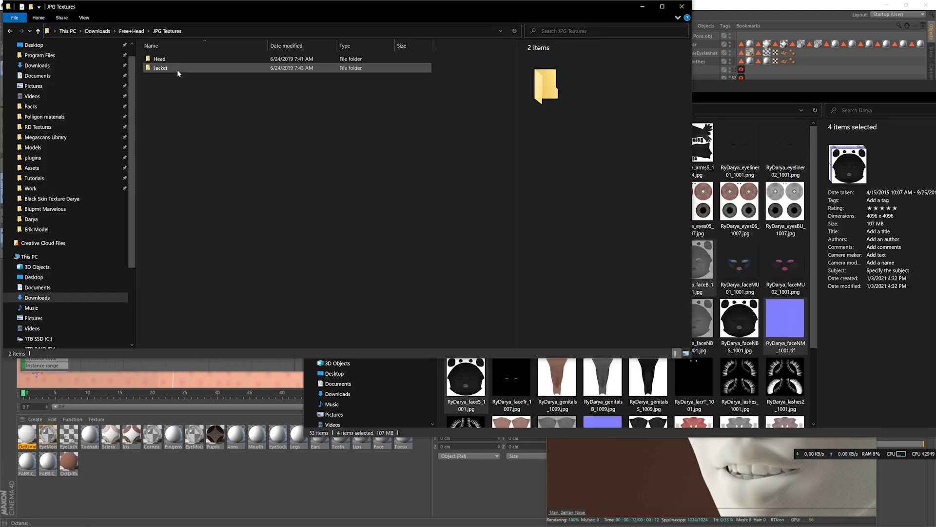
double_click(160, 59)
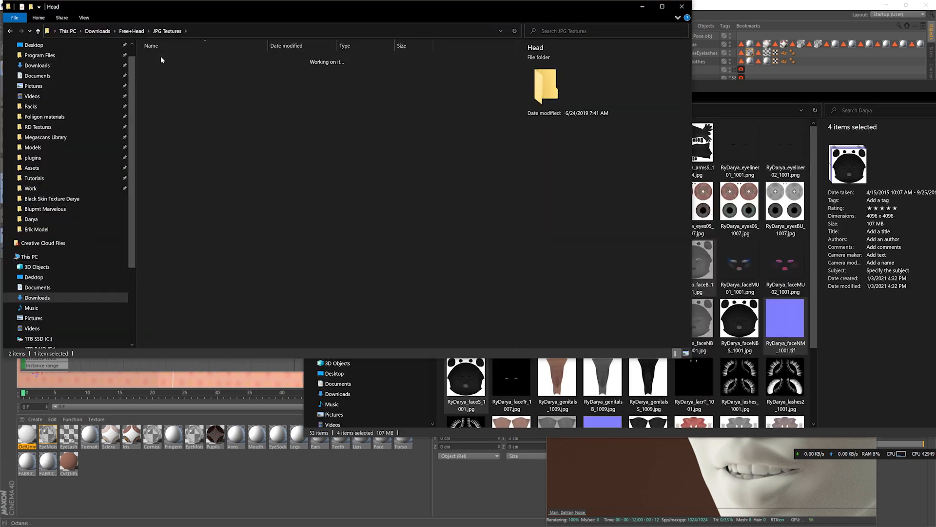
double_click(162, 60)
left_click(305, 64)
left_click_drag(262, 7, 540, 115)
left_click_drag(133, 235, 133, 235)
left_click(193, 277)
left_click_drag(183, 284, 171, 321)
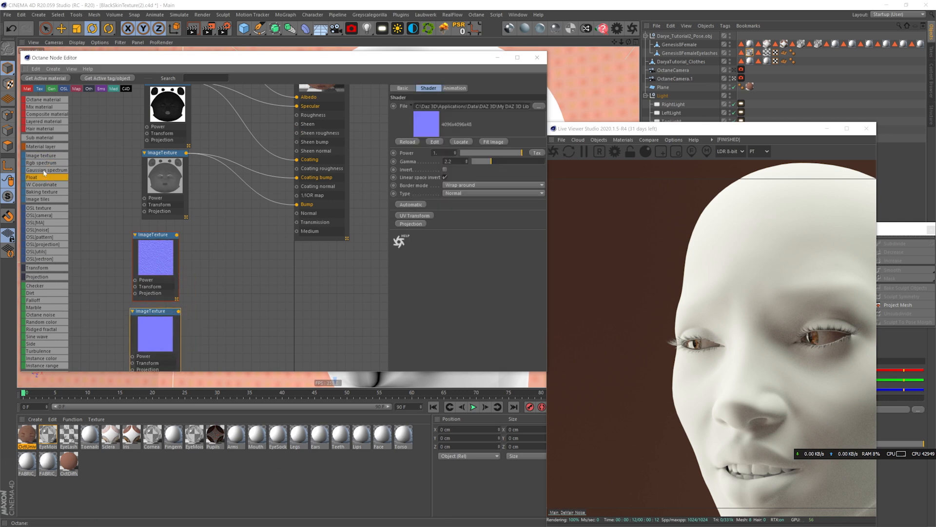
left_click_drag(215, 278, 215, 279)
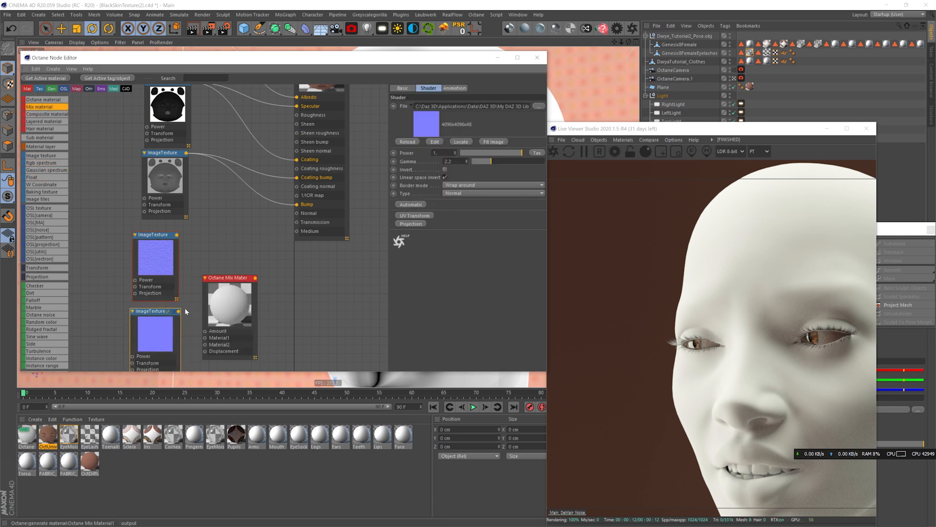
left_click(226, 278)
key("Delete")
Step: Blend the two normal maps in a Mix texture node and connect it to the material's Normal and Coating normal
scroll(44, 292, "down", 5)
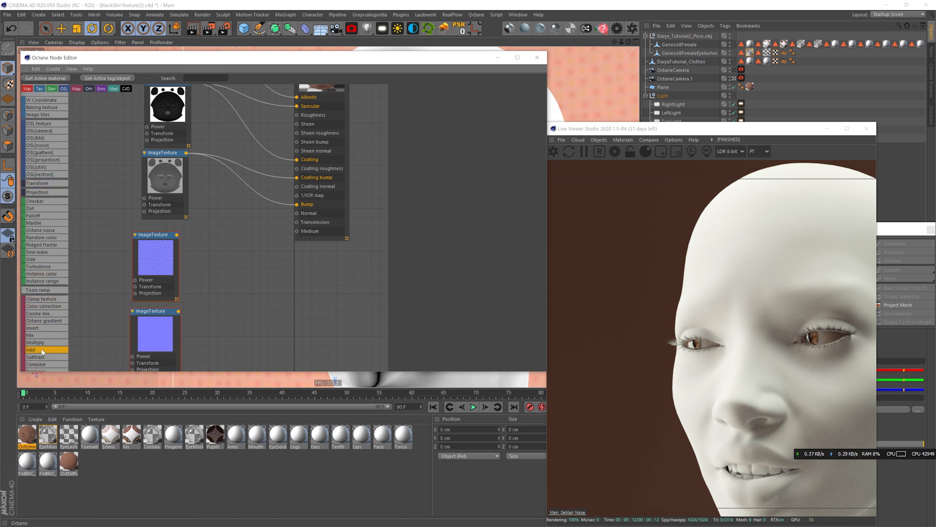
left_click_drag(178, 312, 207, 295)
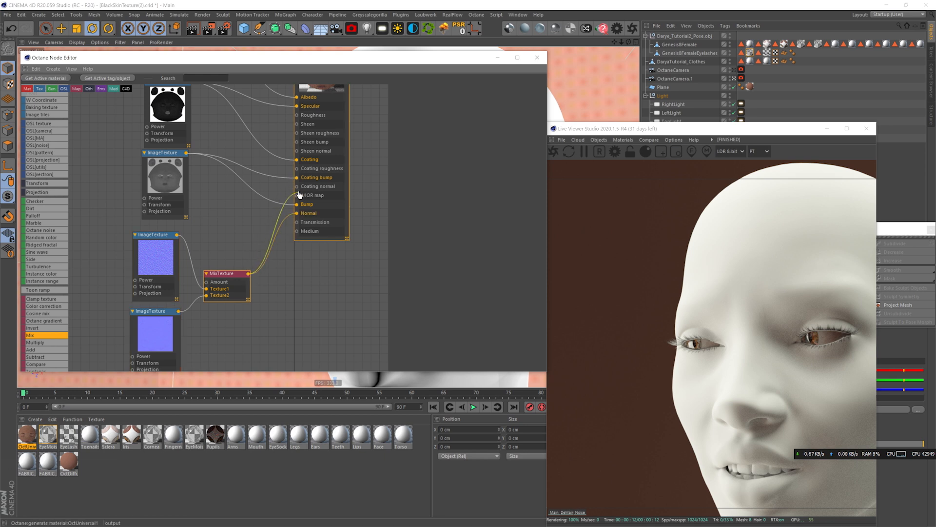
Step: Add a UV Transform node to the detail normal map and place it beside that texture
middle_click_drag(209, 234, 280, 215)
left_click(232, 216)
left_click(413, 215)
left_click_drag(176, 326, 163, 264)
Step: Name the new material Face and use it to replace the figure's original Face and Ears materials
middle_click_drag(278, 196, 241, 214)
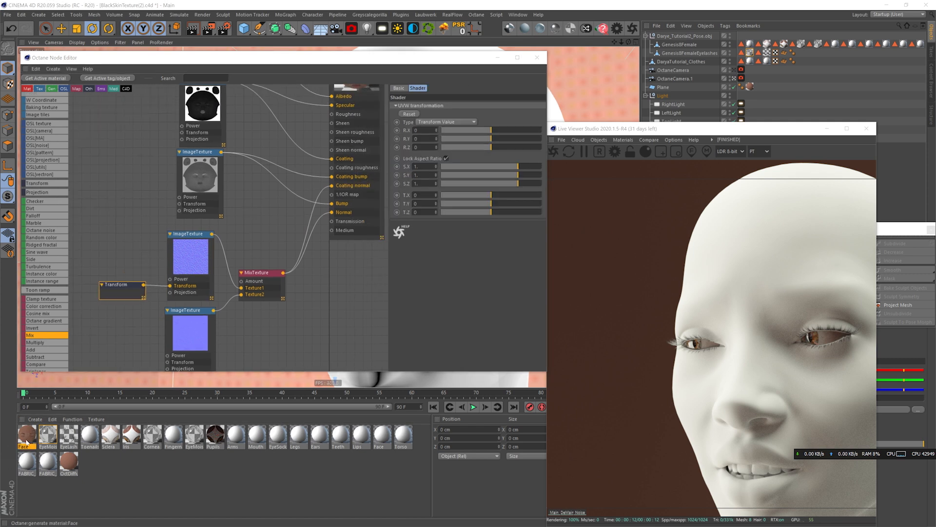
left_click_drag(27, 445, 150, 441)
left_click_drag(380, 434, 375, 436)
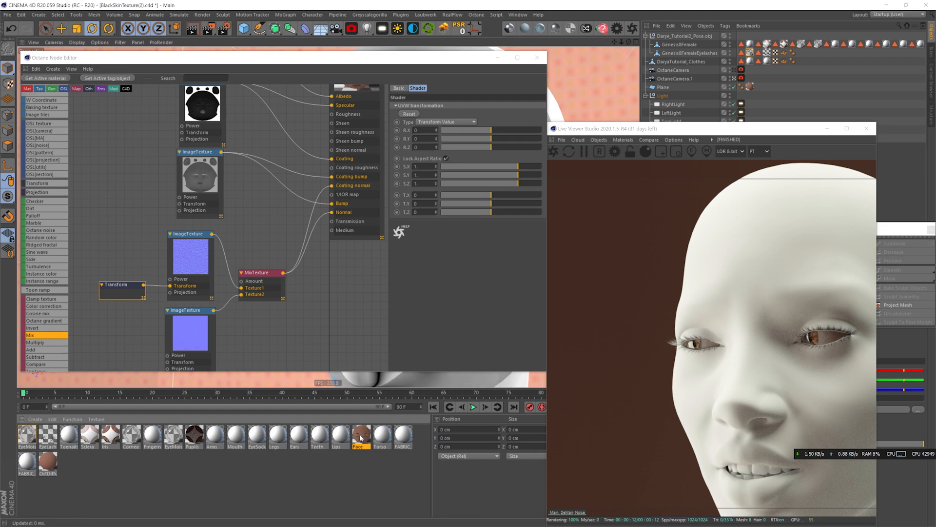
left_click_drag(300, 441, 300, 440, "alt")
Step: Reduce the detail normal map's transform scale to about 0.085 with the head visible in the live render
left_click_drag(448, 58, 364, 143)
middle_click_drag(462, 98, 348, 92, "alt")
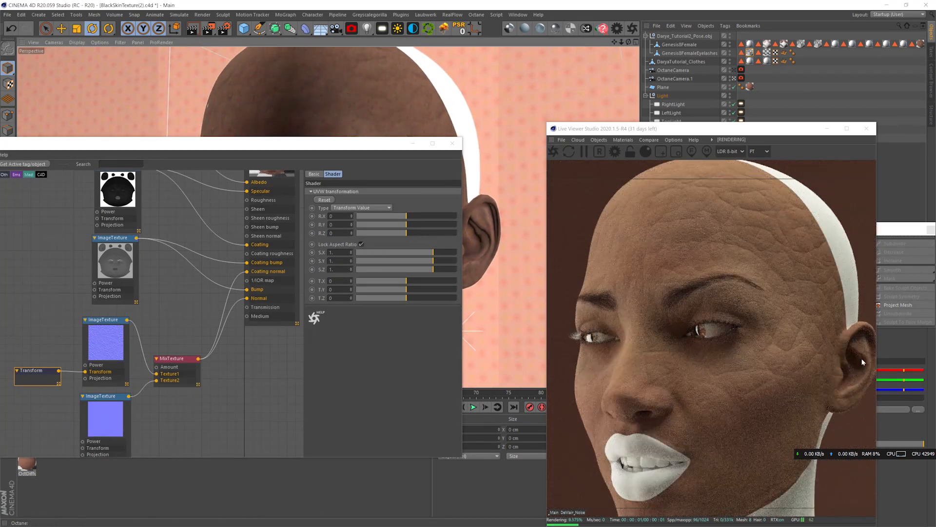
left_click(38, 372)
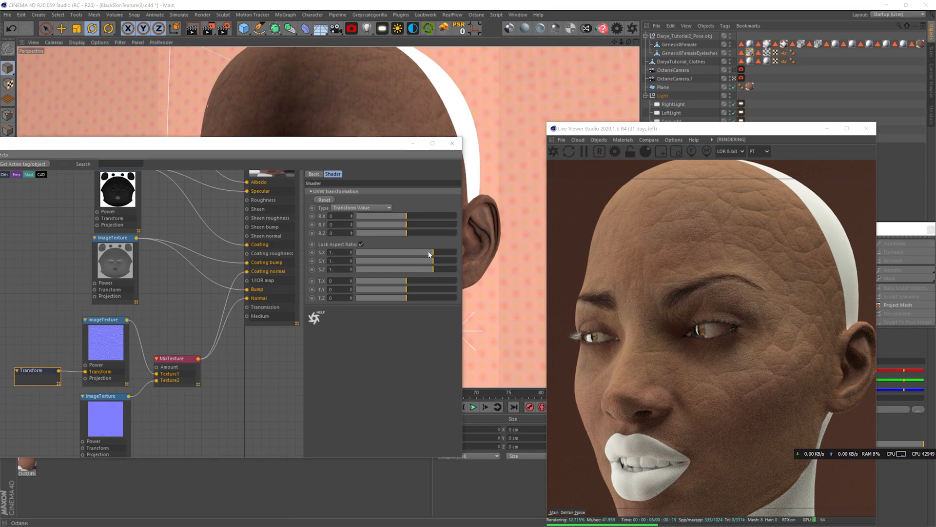
left_click_drag(428, 254, 406, 254)
right_click_drag(443, 128, 483, 116, "alt")
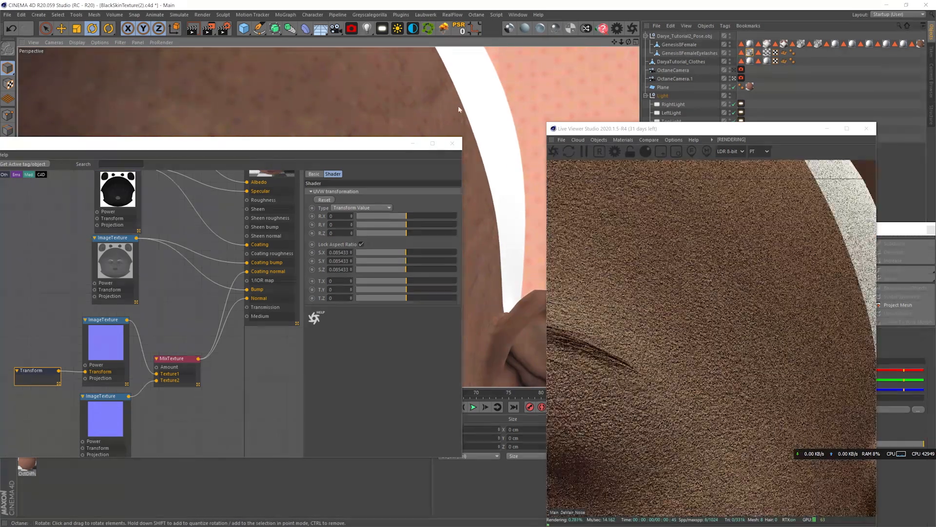
Step: Solo the detail normal map in the live render, with the side of the head in view
left_click_drag(390, 90, 310, 75, "alt")
right_click(110, 323)
left_click(119, 329)
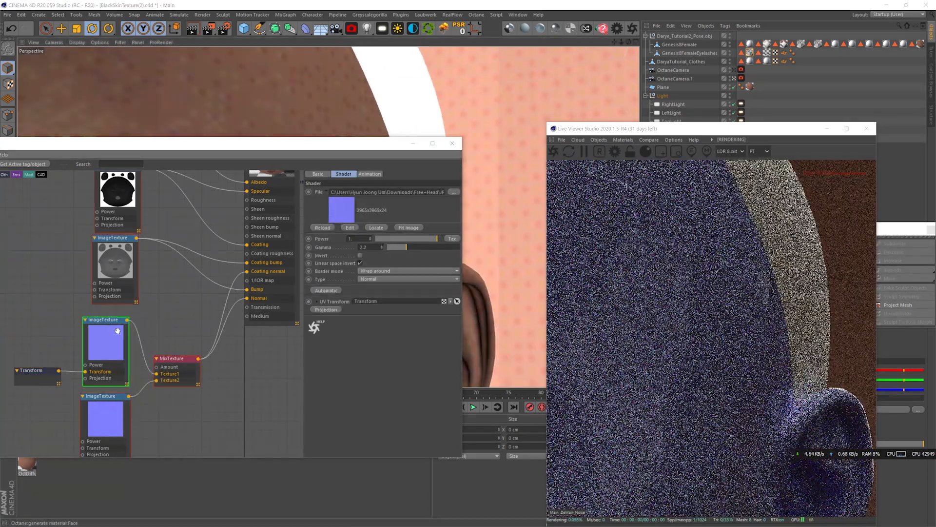
Step: Lower the detail normal map's transform scale to about 0.035 and fine-tune it slightly smaller
left_click(38, 372)
key("Down")
key("Down")
key("Down")
key("Down")
key("Down")
key("Down")
key("Down")
key("Up")
key("Up")
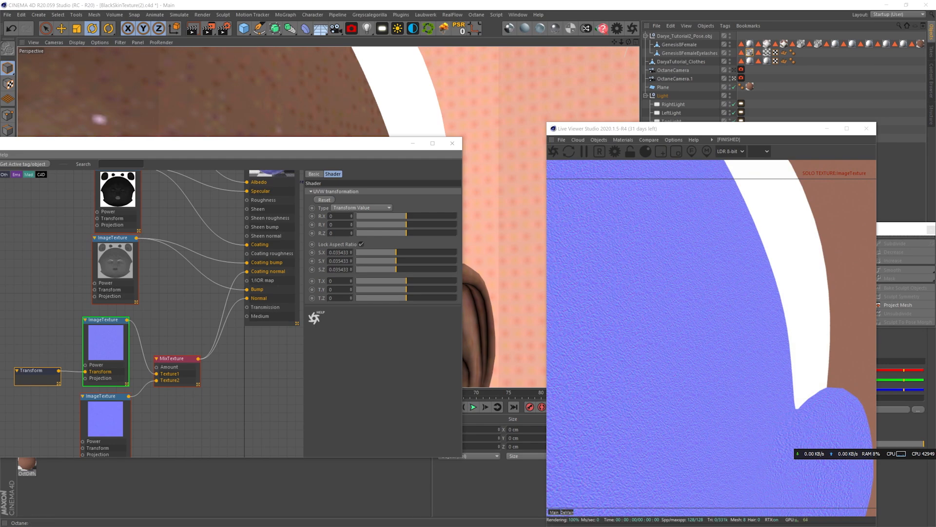
key("alt+Down")
key("alt+Down")
Step: Check the soloed normal map around the eye and turn the texture solo off
scroll(283, 102, "down", 4)
left_click_drag(283, 101, 473, 84, "alt")
right_click(105, 325)
left_click(106, 328)
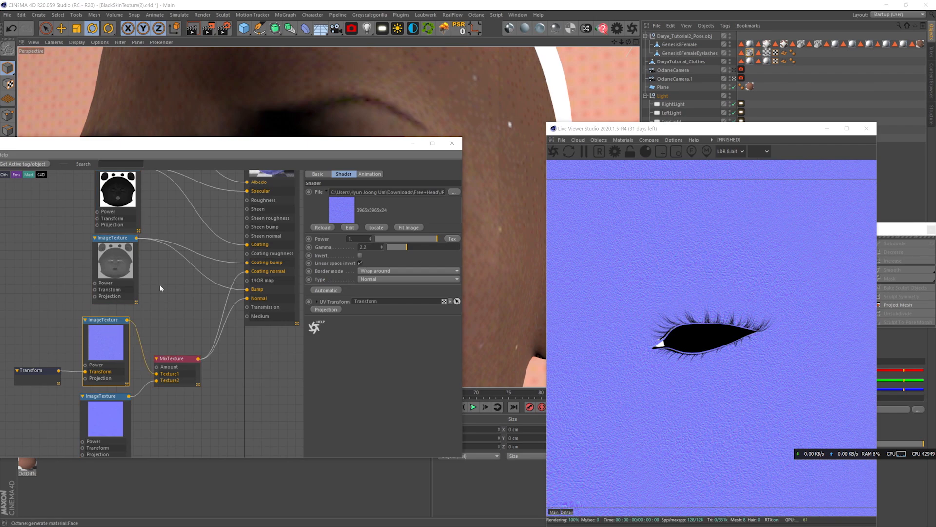
Step: Insert a Color Correction node between the face colour texture and the Albedo input, and tidy the two nodes
middle_click_drag(164, 258, 153, 358)
scroll(309, 107, "down", 4)
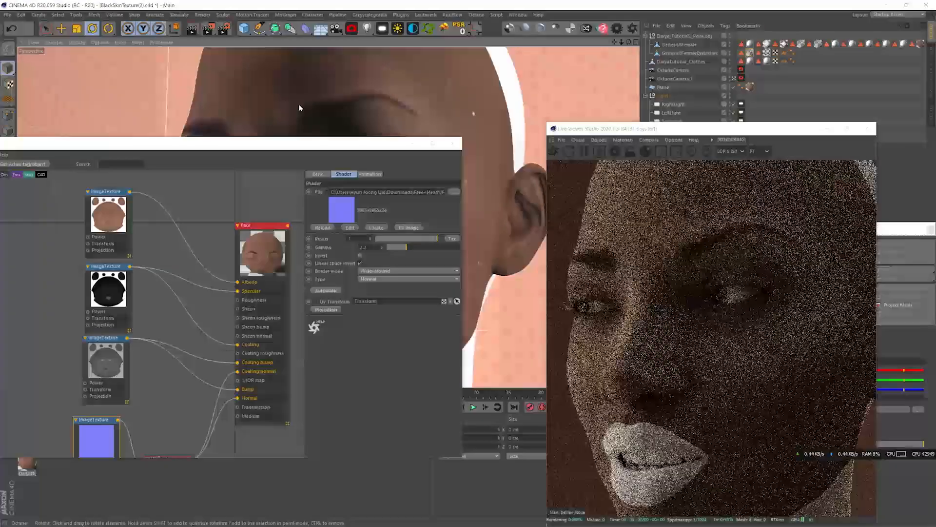
left_click(104, 192)
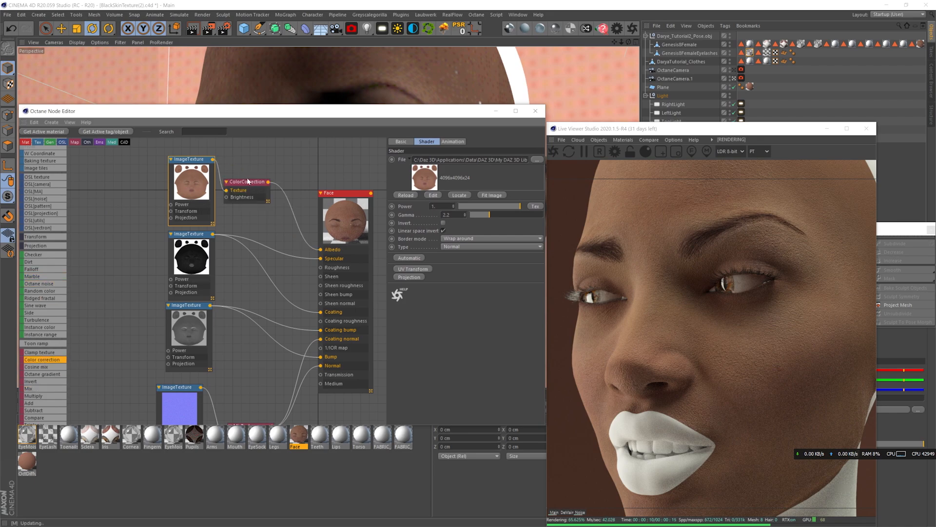
left_click_drag(248, 182, 250, 183)
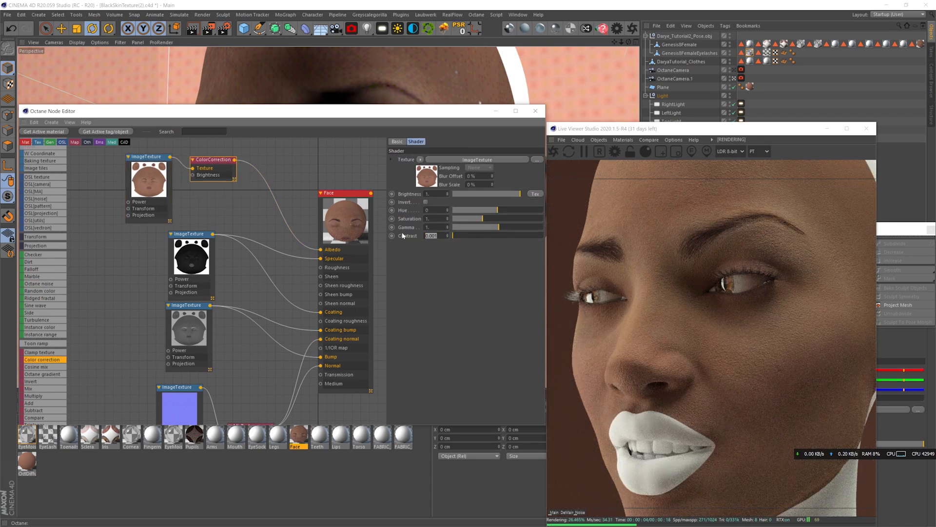
Step: Set the face colour correction to contrast 0.5, gamma 2.3, saturation 0.55 and hue 0.005
type("1.6")
key("Return")
type("0.5")
key("Return")
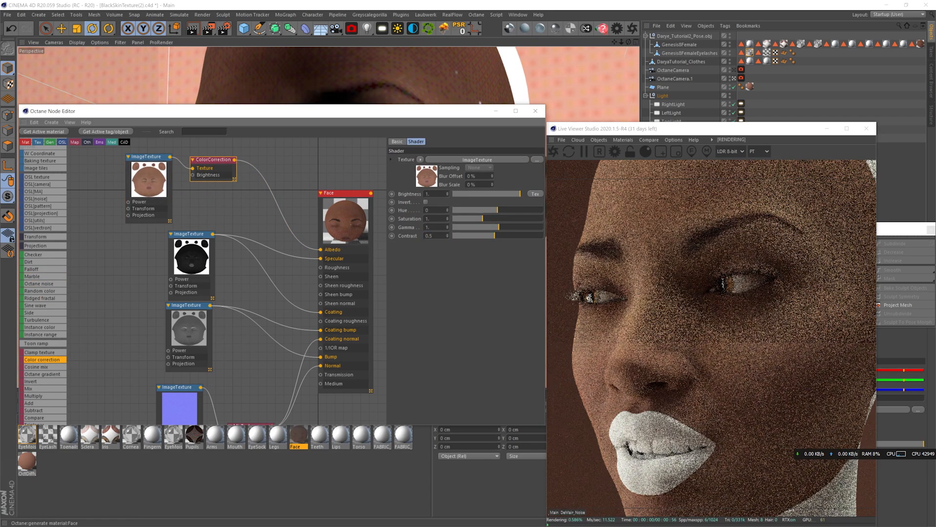
type("2.3")
key("Return")
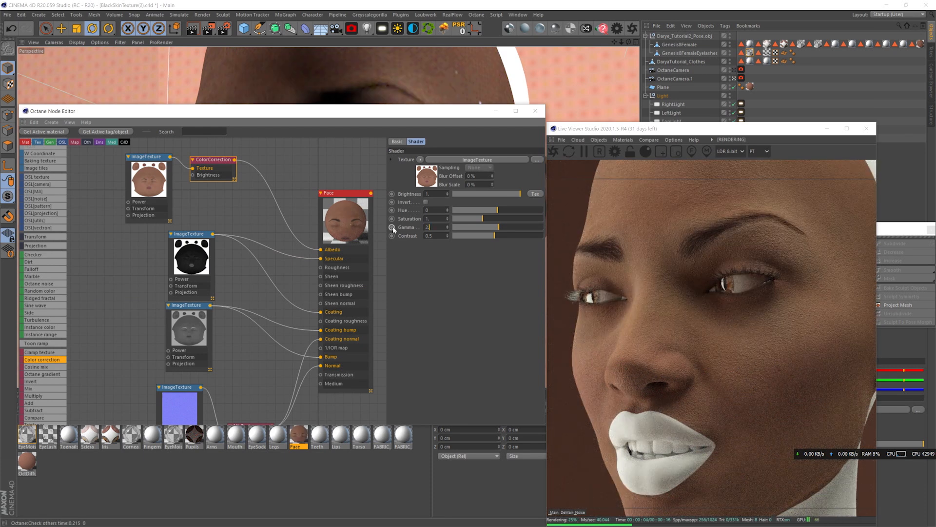
key("BackSpace")
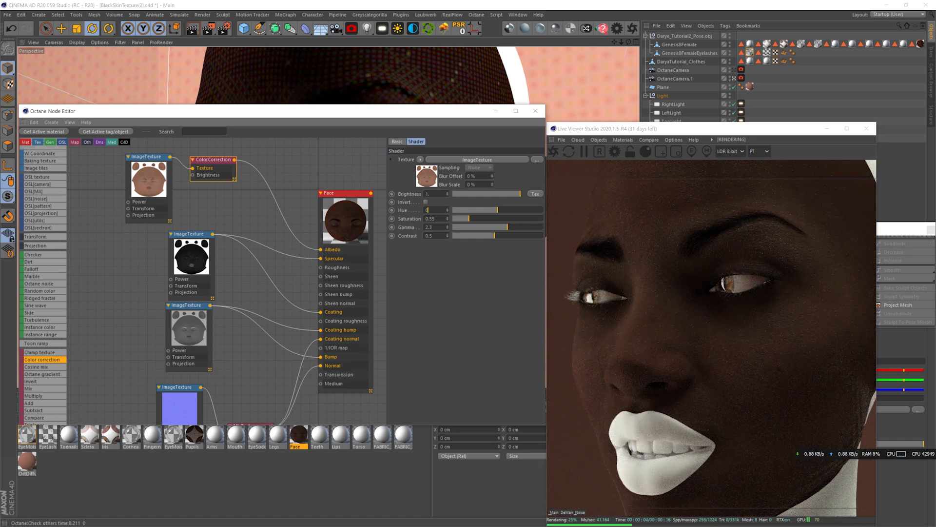
key("0")
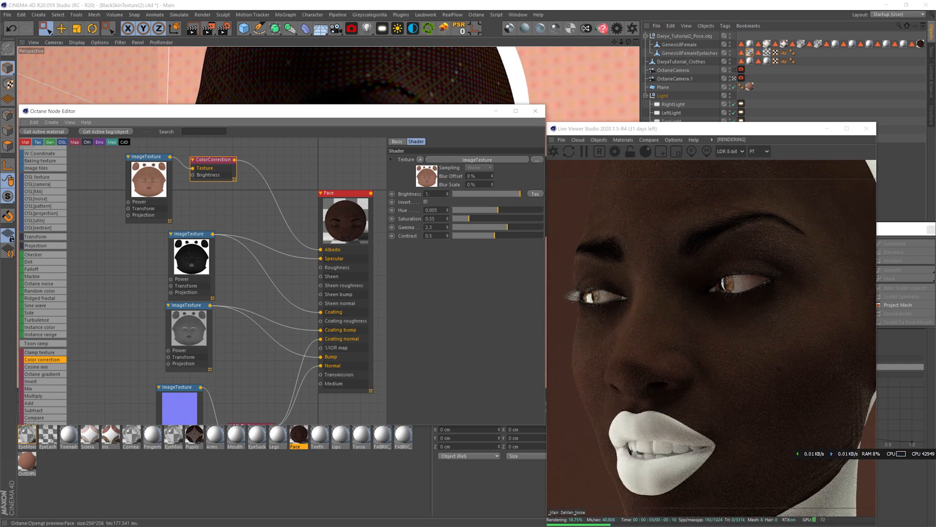
Step: Set the gamma of the face's specular image texture to 1.5
left_click(202, 236)
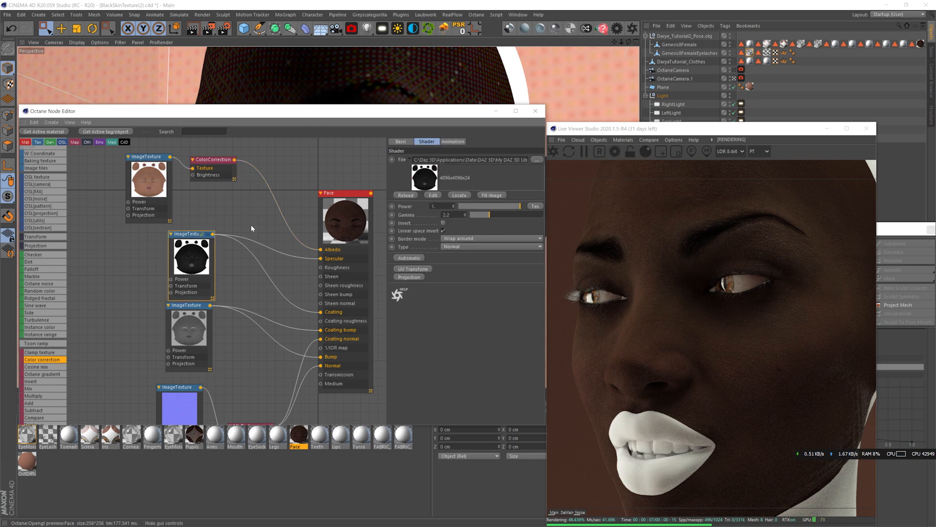
type("1.5")
key("Return")
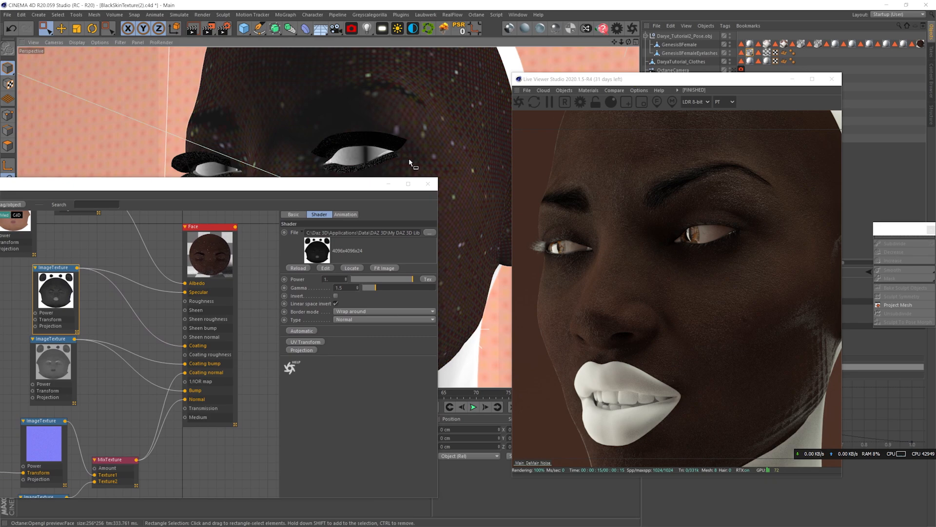
Step: Set the power of the face's bump image texture to 0.3 after checking the cheek and jaw in the render
left_click_drag(414, 158, 353, 148, "alt")
left_click(308, 130)
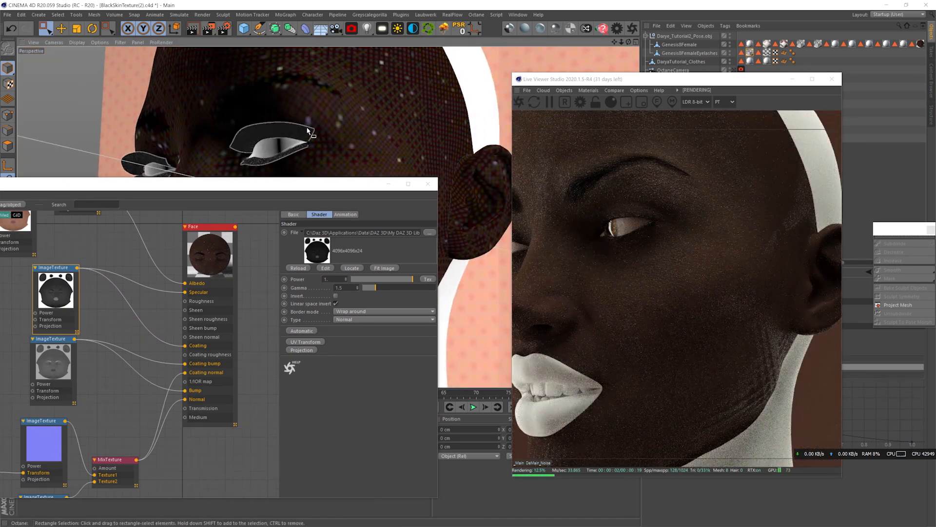
left_click_drag(308, 130, 342, 136, "alt")
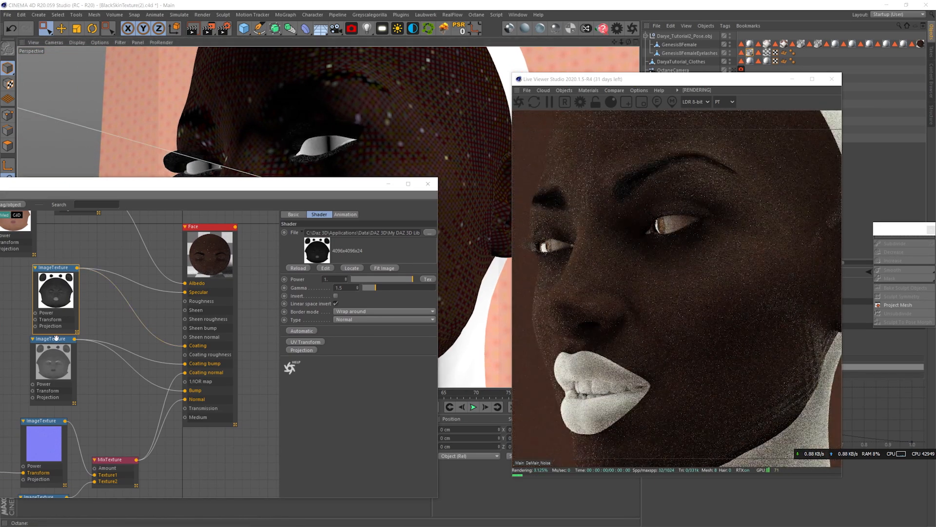
left_click(52, 361)
type("0.3")
key("Return")
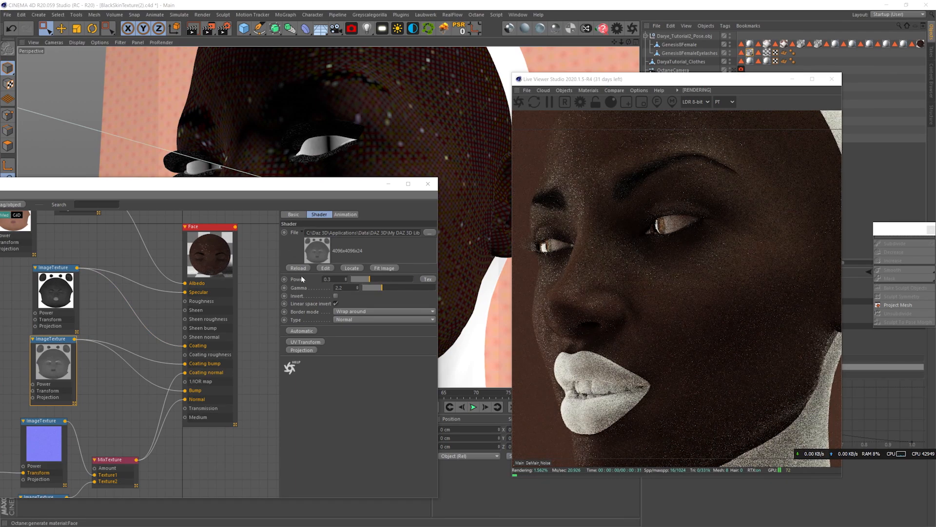
Step: Examine the skin detail around the eyes, nose, cheek and ear in the live render, and move the render window aside
mouse_move(342, 139)
left_mouse_down("alt")
mouse_move(363, 119)
mouse_move(349, 128)
left_mouse_up("alt")
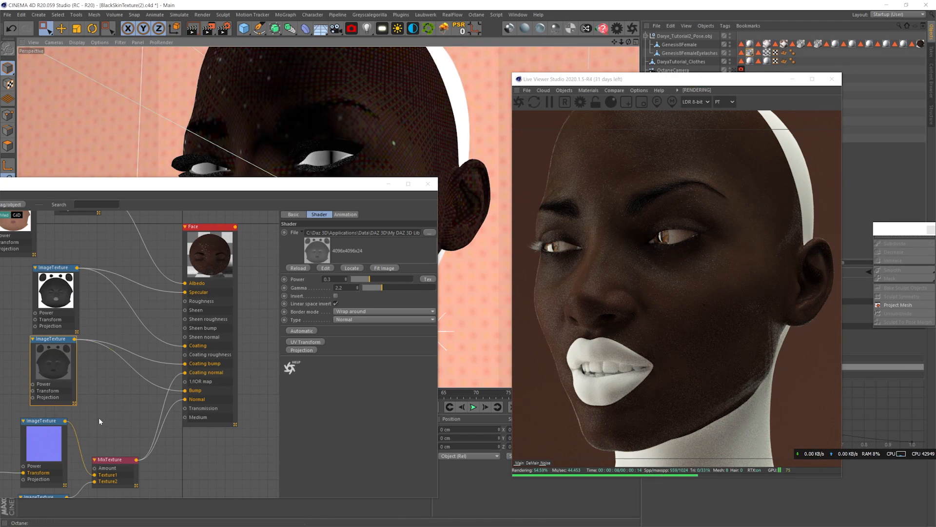
scroll(264, 133, "up", 5)
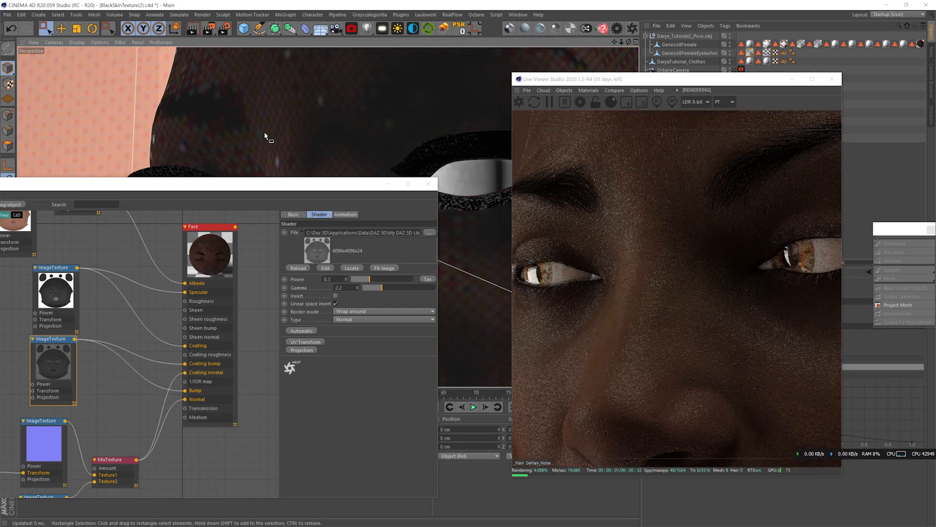
scroll(262, 132, "down", 5)
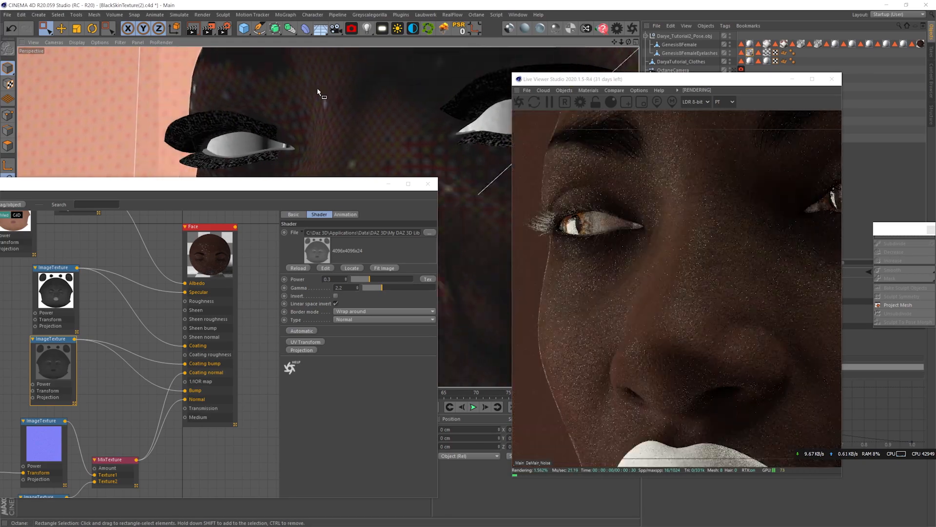
scroll(419, 149, "up", 3)
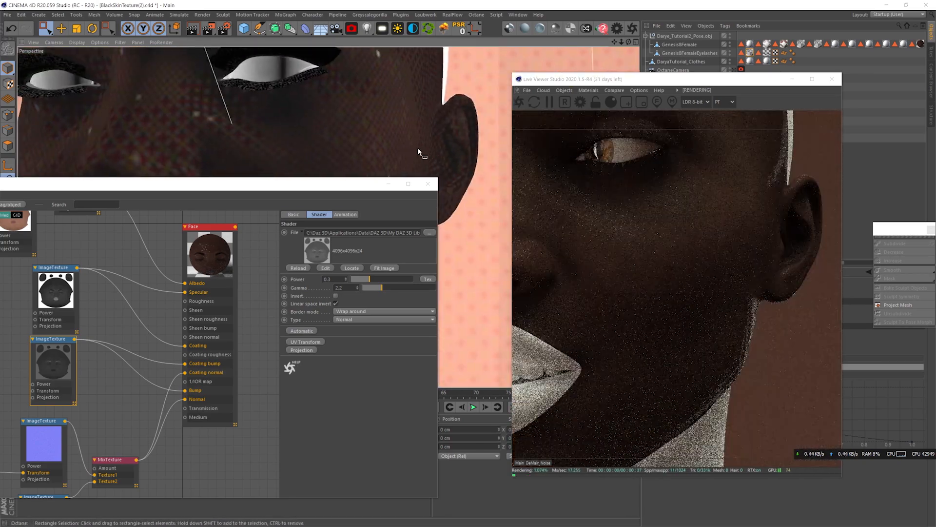
mouse_move(418, 150)
left_mouse_down("alt")
mouse_move(369, 145)
mouse_move(412, 148)
left_mouse_up("alt")
left_click_drag(707, 79, 507, 77)
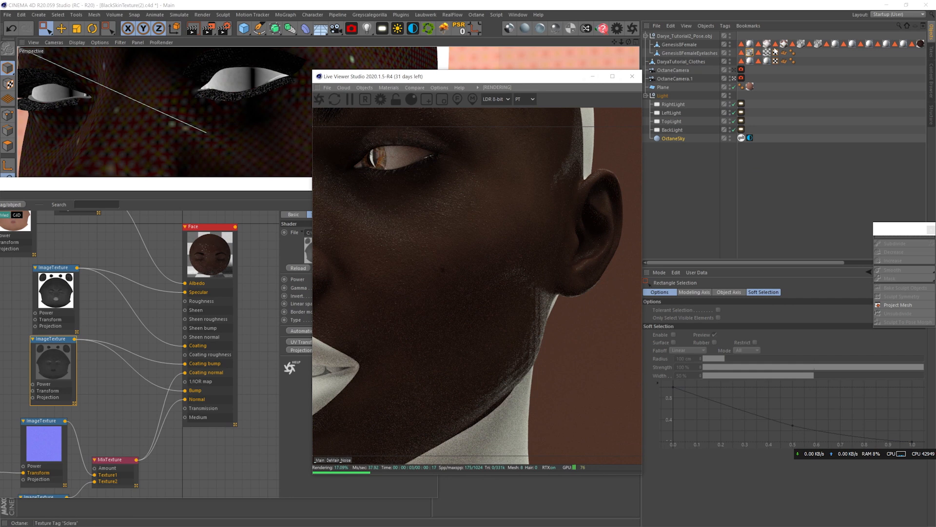
Step: Try Phong angles of 40° and 80° on the figure's Phong tag, and disable its angle limit
left_click_drag(790, 263, 872, 262)
left_click(921, 44)
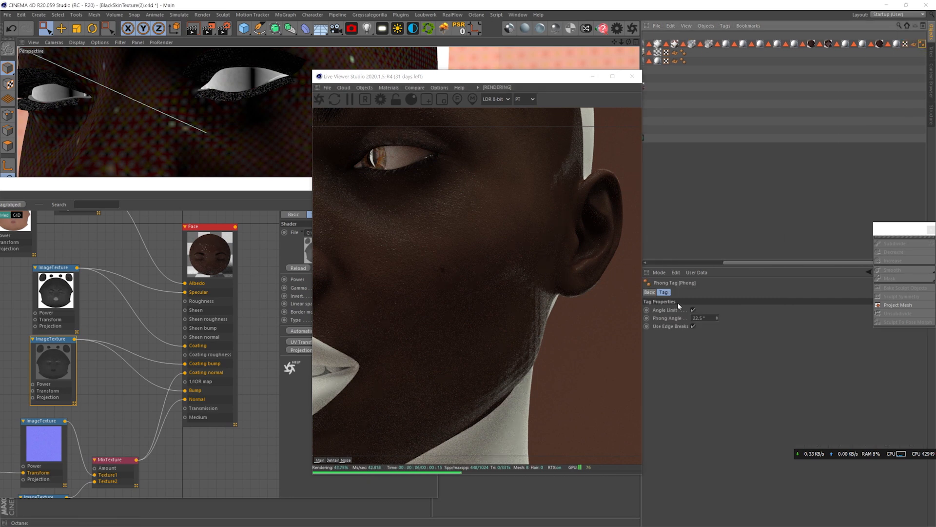
type("40")
key("Return")
left_click_drag(717, 319, 668, 319)
type("80")
key("Return")
left_click(693, 310)
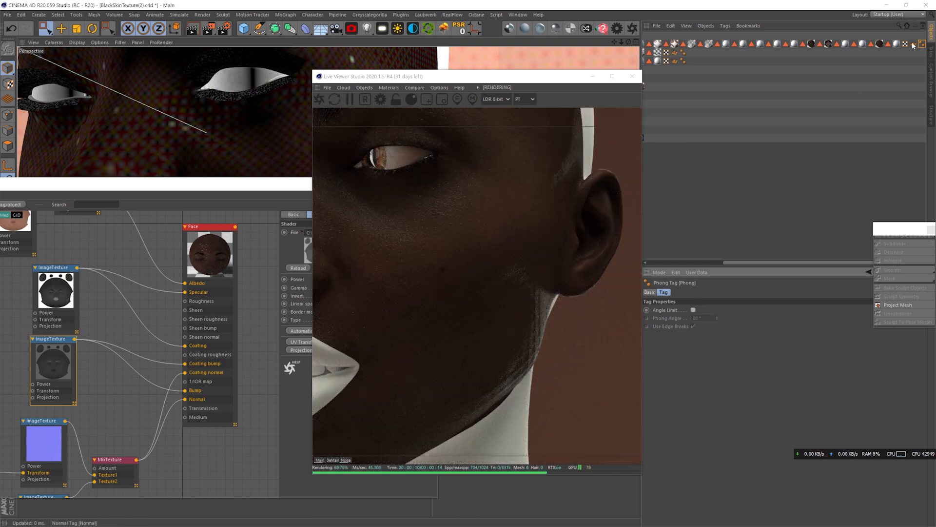
Step: Try deleting the figure's Normal tag, undo the deletion and save the scene
key("Delete")
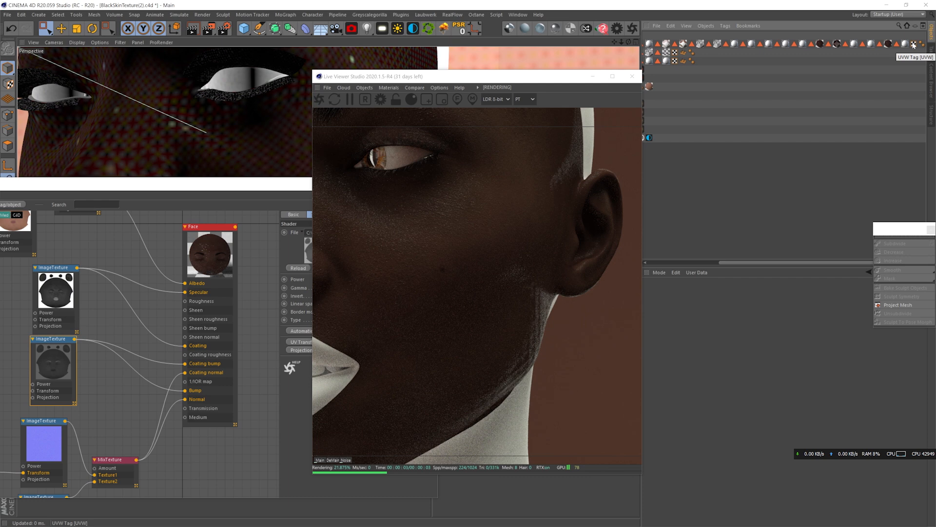
key("ctrl+z")
key("ctrl+s")
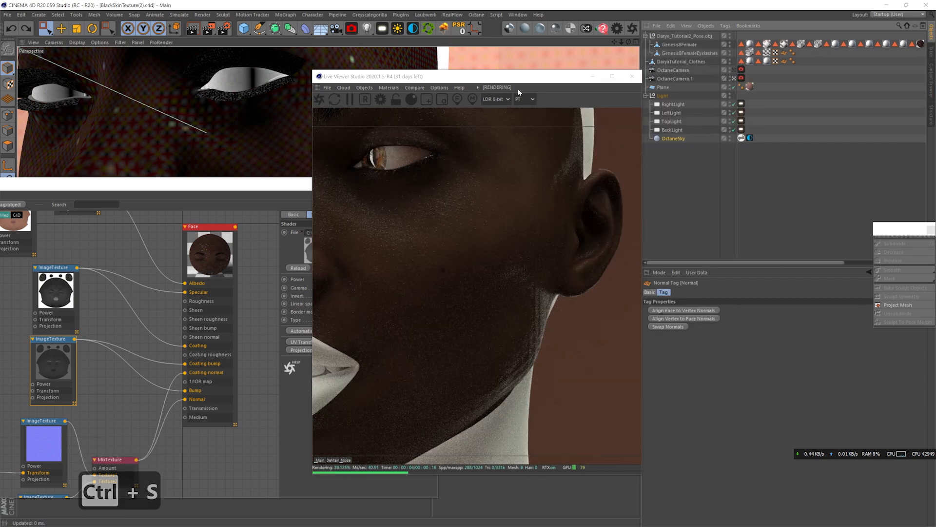
Step: Add a Dirt node below the MixTexture node and connect it to the Face material's Transmission input
left_click_drag(519, 76, 702, 75)
left_click_drag(288, 184, 343, 145)
mouse_move(164, 339)
middle_mouse_down()
mouse_move(197, 293)
mouse_move(176, 333)
middle_mouse_up()
mouse_move(235, 196)
middle_mouse_down()
mouse_move(233, 227)
mouse_move(233, 191)
middle_mouse_up()
right_click_drag(262, 87, 226, 105, "alt")
middle_click_drag(226, 105, 324, 199, "alt")
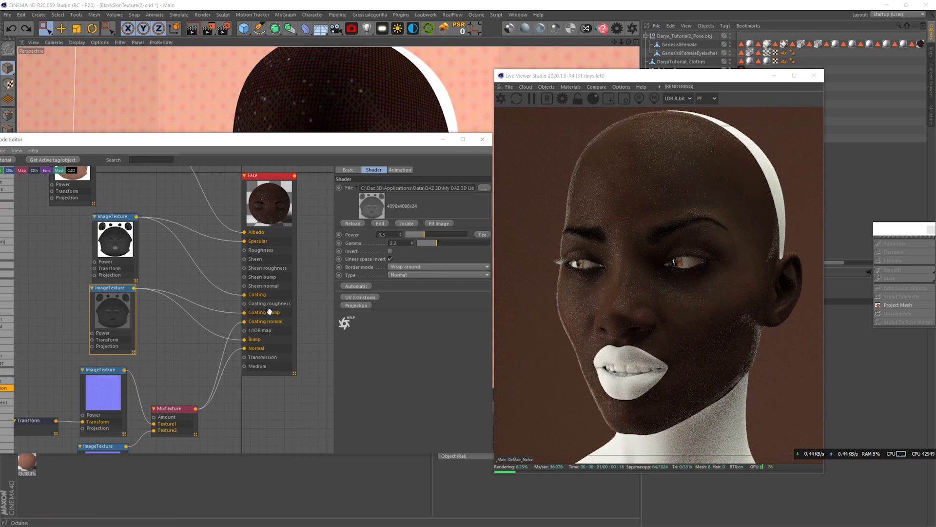
left_click_drag(168, 408, 163, 367)
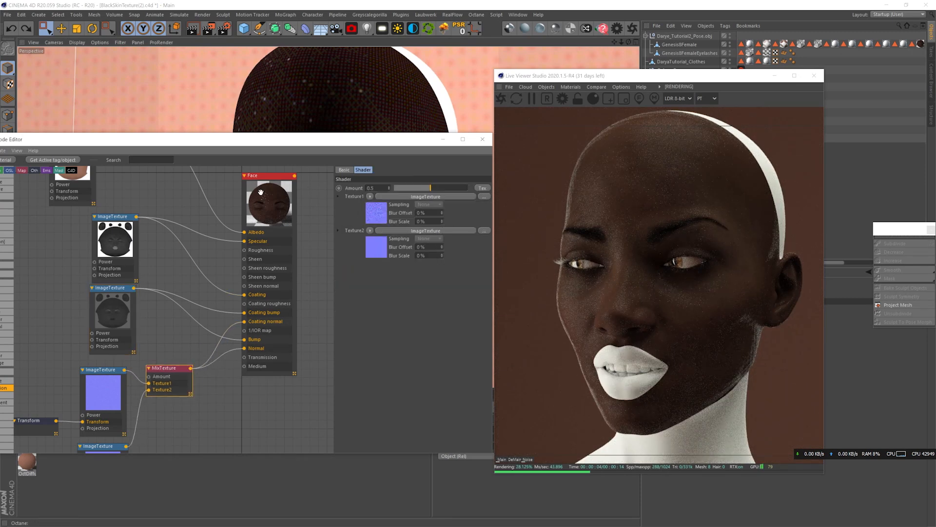
left_click_drag(130, 146, 181, 131)
left_click_drag(222, 412, 221, 408)
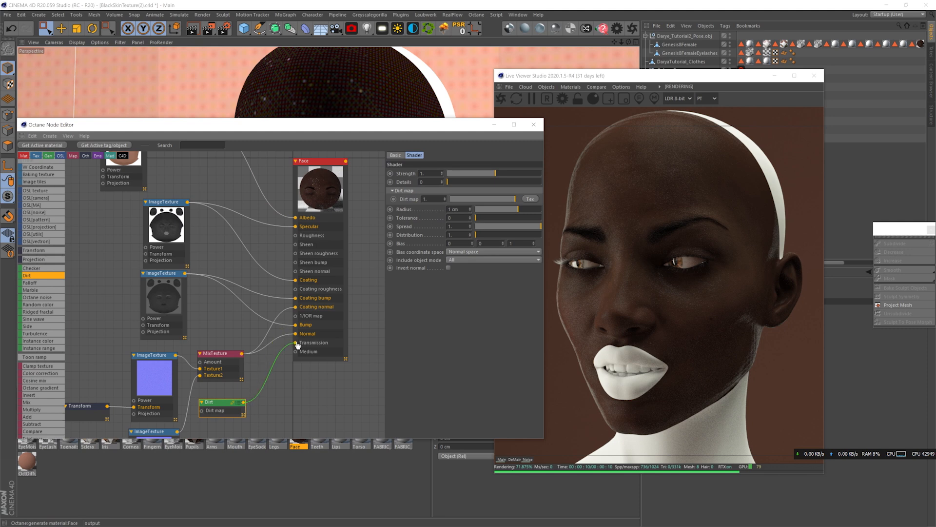
left_click_drag(298, 344, 296, 343)
Step: Solo the Dirt node in the live render
right_click(220, 406)
key("Escape")
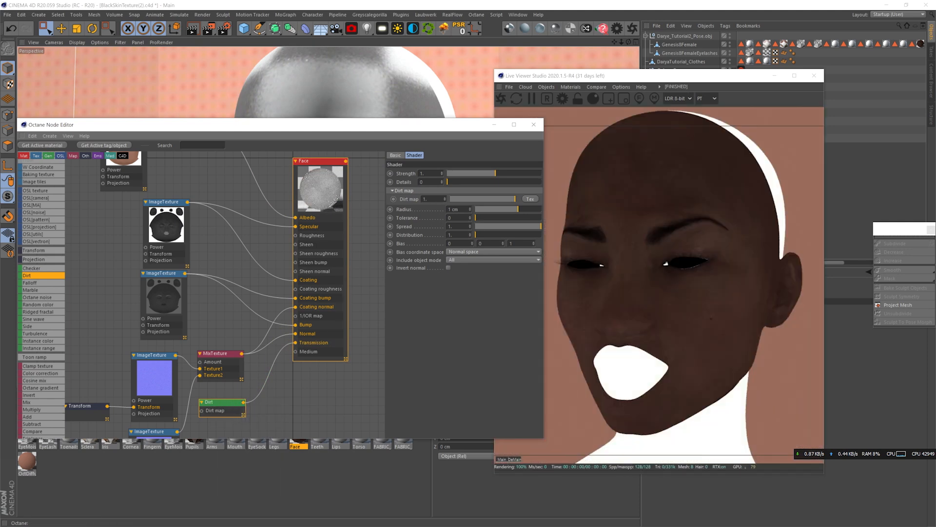
right_click(218, 401)
left_click(228, 406)
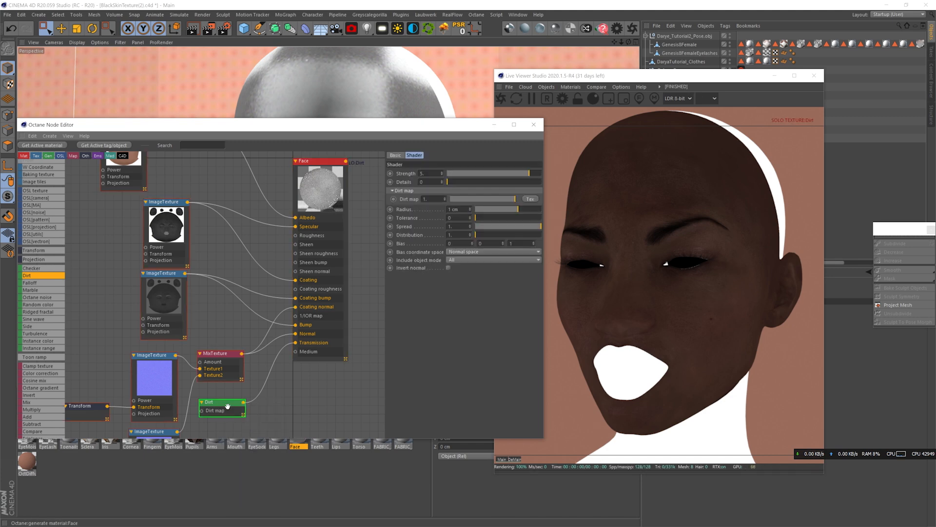
Step: Enable Invert normal on the Dirt node and set strength about 2.08, details 0.56, radius 11.97 cm, tolerance 0.06 and spread 0.21
left_click(449, 267)
left_click_drag(518, 209, 539, 217)
left_click(524, 226)
left_click_drag(524, 225, 489, 218)
left_click(523, 209)
left_click(527, 210)
left_click(500, 181)
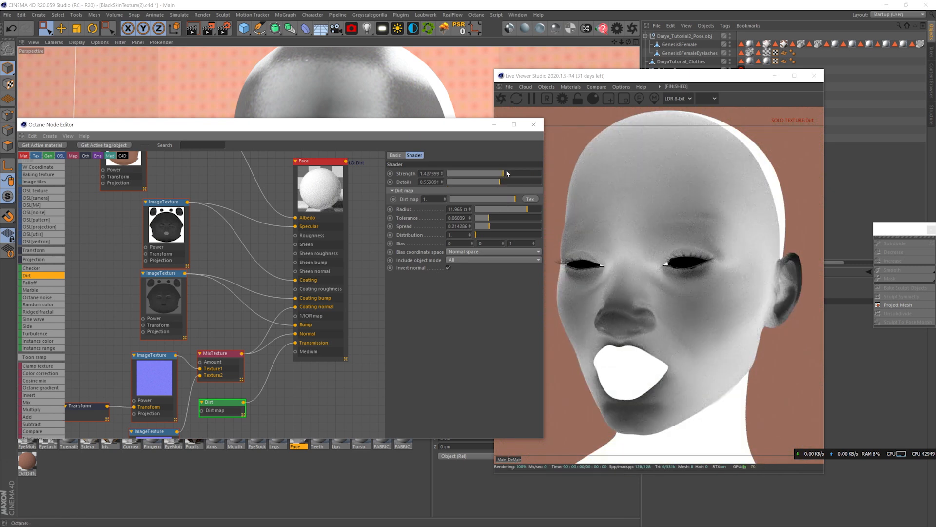
left_click_drag(504, 173, 510, 174)
Step: Insert an Octane gradient between Dirt and Transmission and colour its start knot bright red with 84% value
left_click_drag(41, 387, 281, 386)
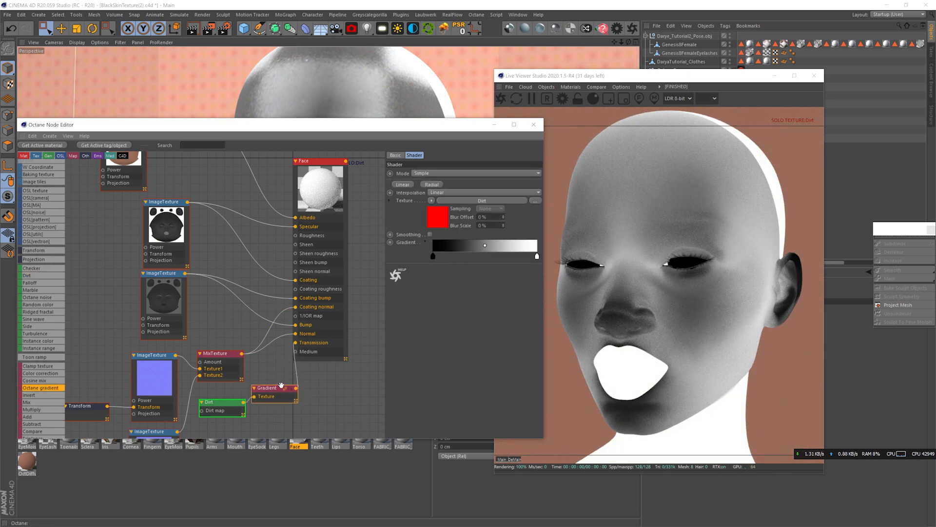
double_click(433, 256)
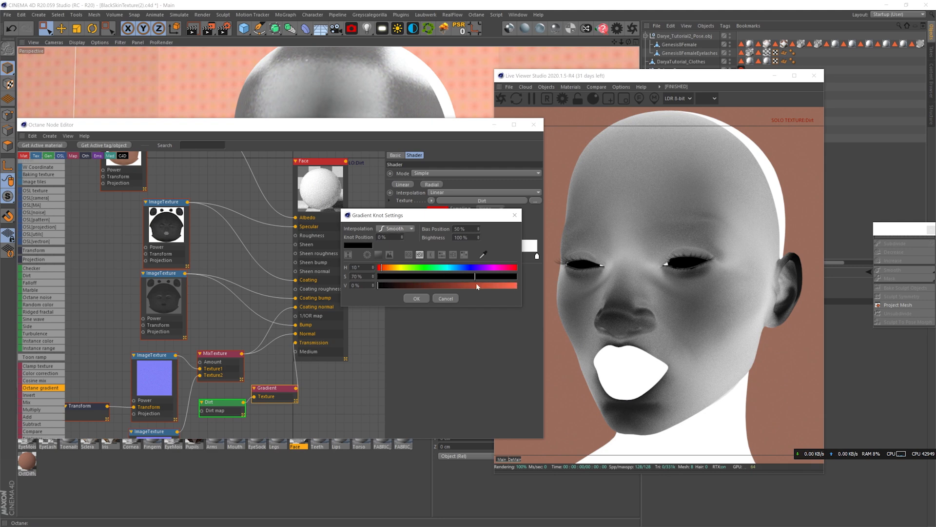
left_click(494, 285)
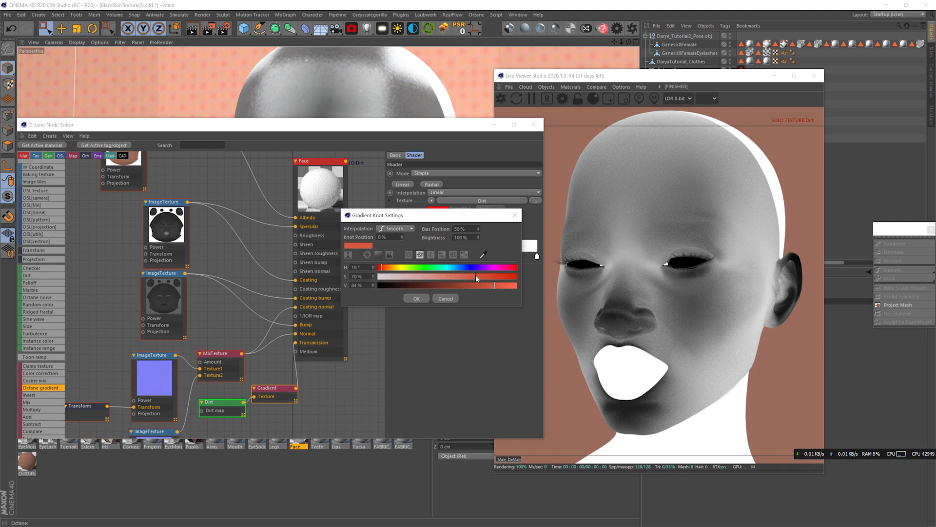
left_click_drag(381, 267, 380, 267)
left_click(320, 393)
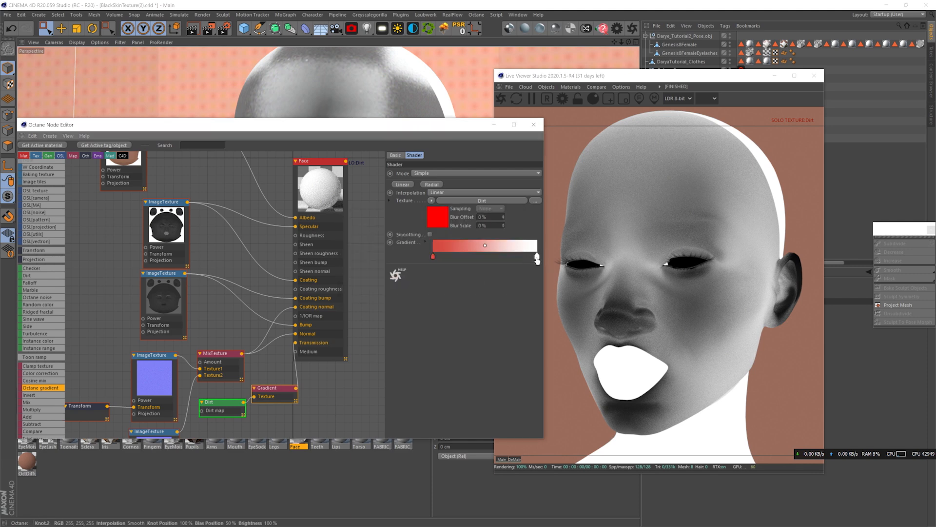
Step: Colour the transmission gradient's end knot dark red with hue 4°, saturation 60% and value 28%
double_click(536, 256)
left_click(575, 276)
left_click(534, 285)
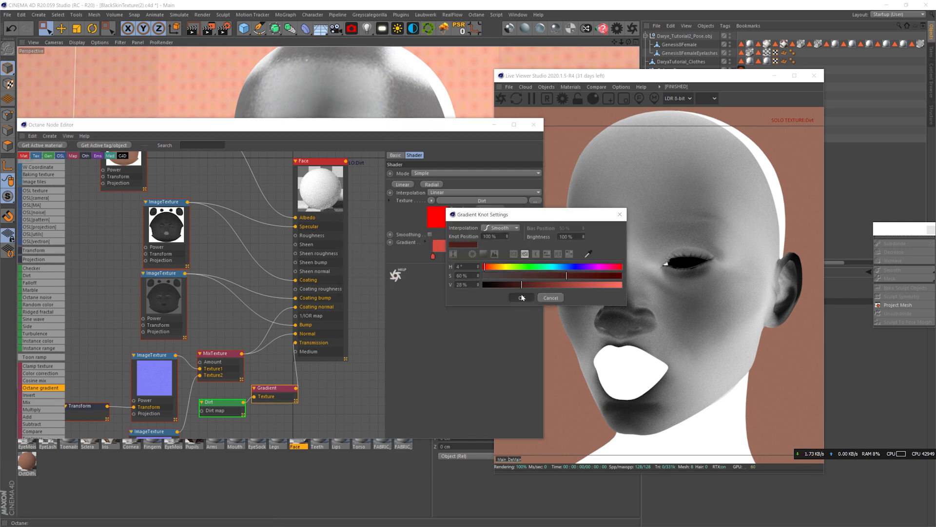
left_click(521, 297)
Step: Solo the transmission gradient, move its dark red knot to about 20% and save the scene
right_click(282, 389)
left_click(284, 390)
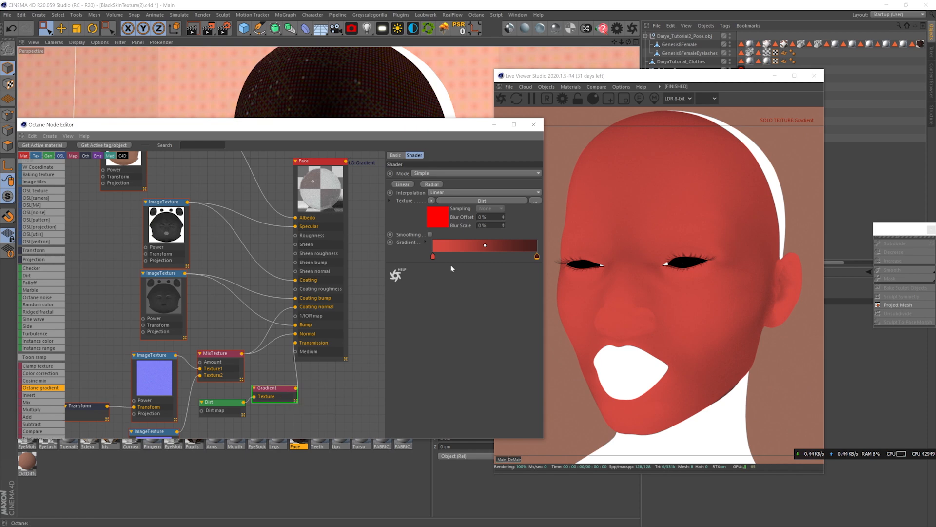
left_click_drag(537, 256, 443, 258)
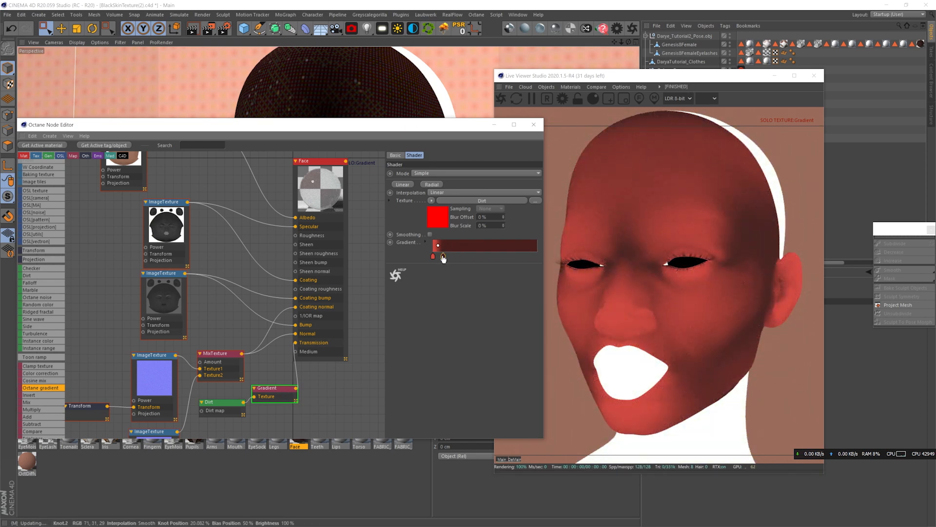
key("ctrl+s")
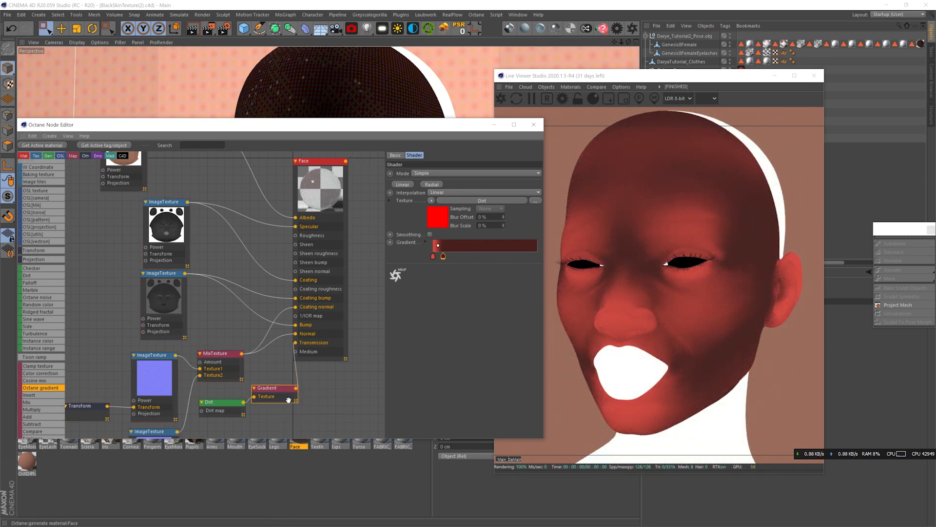
Step: End the gradient's solo preview and connect the Dirt node to the Face material's Roughness input
right_click(289, 401)
left_click(298, 409)
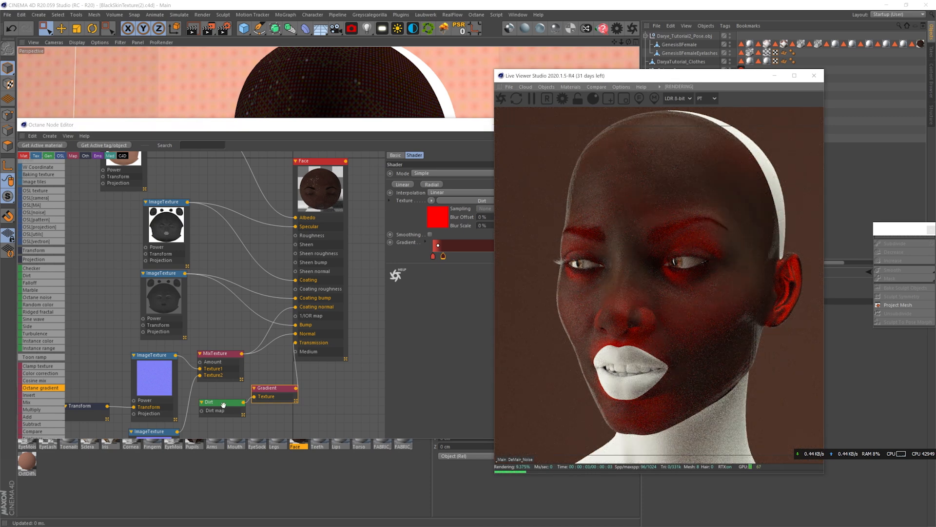
left_click_drag(223, 405, 217, 408)
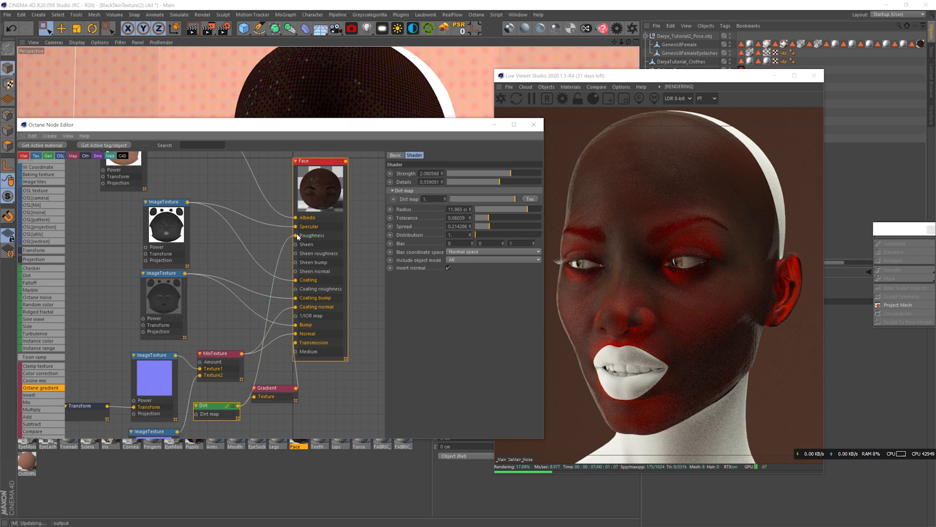
left_click_drag(298, 237, 296, 236)
Step: Insert a second gradient between Dirt and Roughness, running from white to black at about 55%, and solo it in the render
right_click(217, 407)
left_click(225, 415)
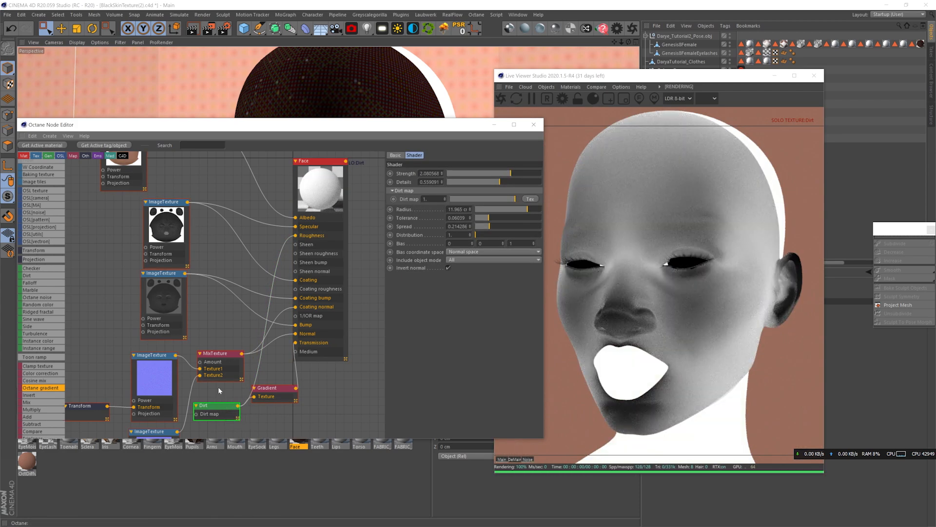
left_click_drag(272, 288, 271, 287)
left_click_drag(263, 284, 246, 284)
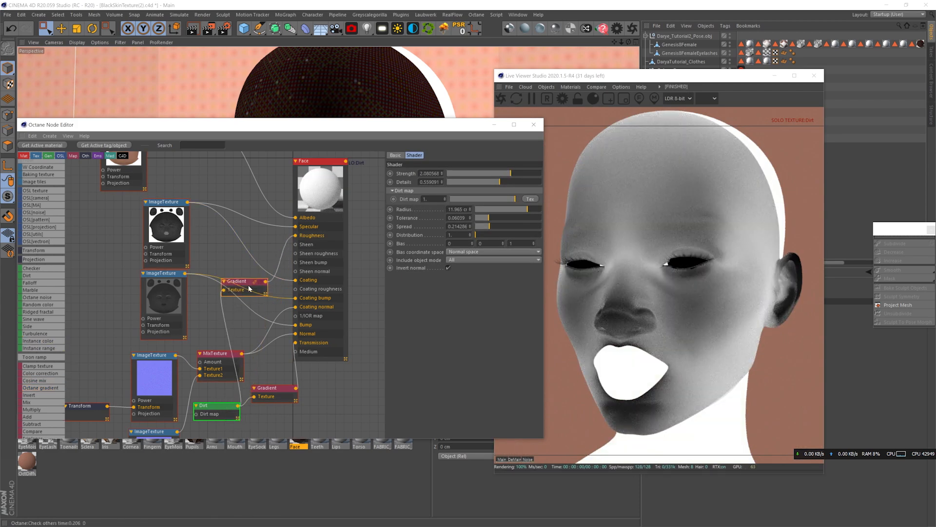
mouse_move(433, 256)
left_mouse_down()
mouse_move(517, 261)
mouse_move(433, 257)
left_mouse_up()
right_click(246, 282)
left_click(255, 290)
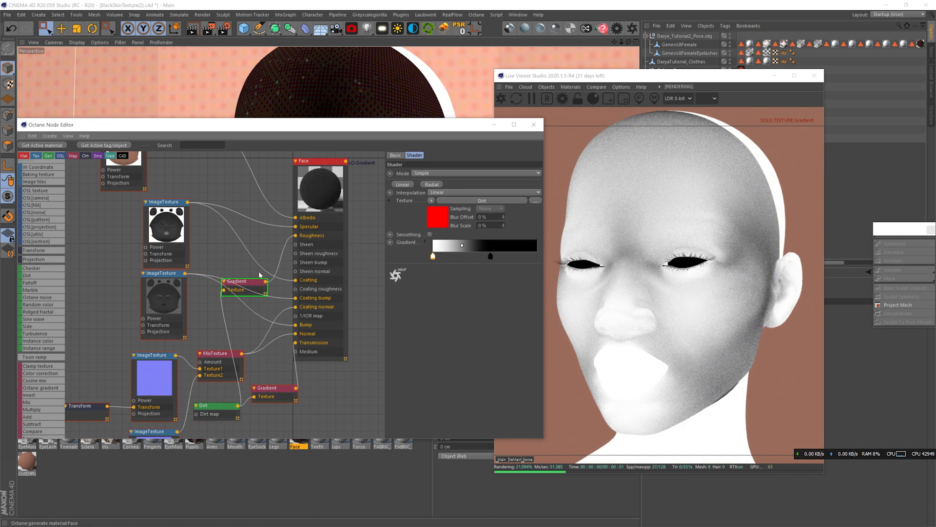
Step: Set the roughness gradient's start knot to 70% value and its end knot to 20% value
double_click(433, 256)
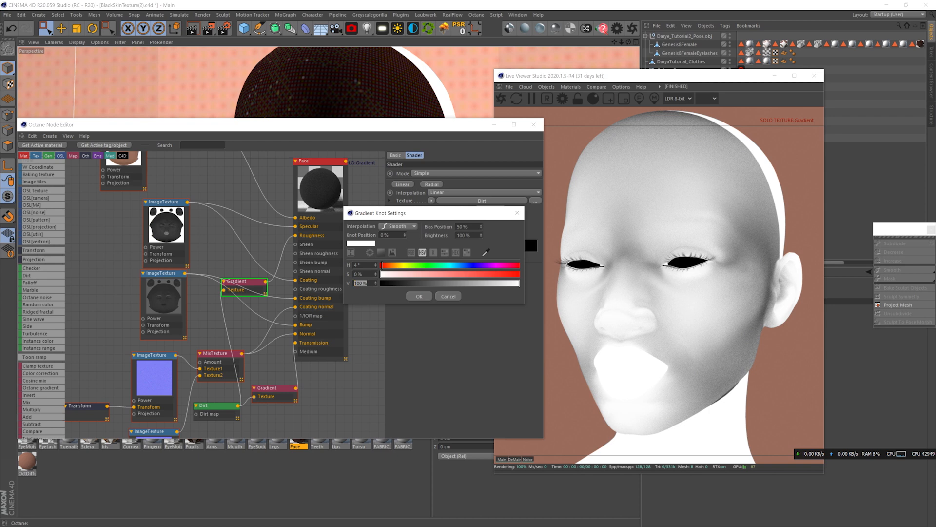
type("70")
key("Return")
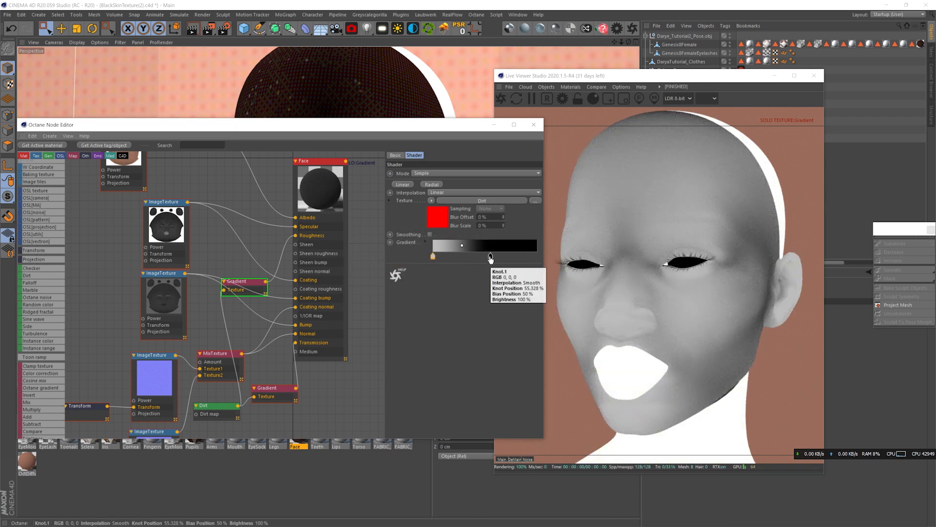
double_click(490, 257)
type("20")
key("Return")
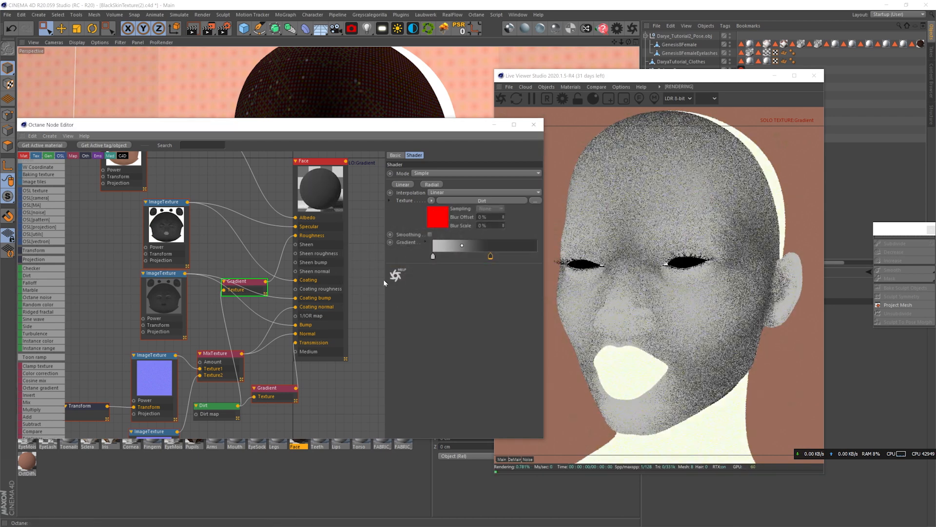
Step: Move the roughness gradient's end knot to about 21%, set its value to 35% and save the scene
left_click_drag(490, 258, 456, 258)
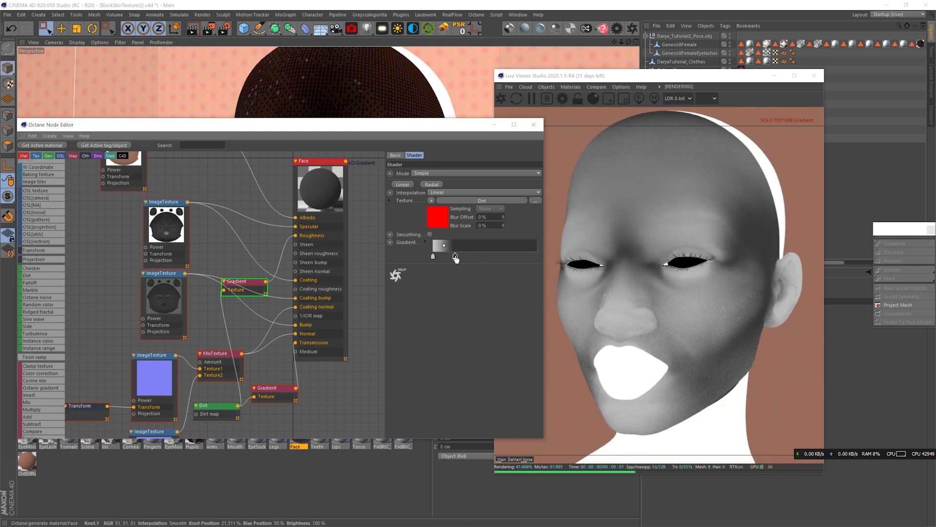
double_click(456, 258)
type("35")
key("Return")
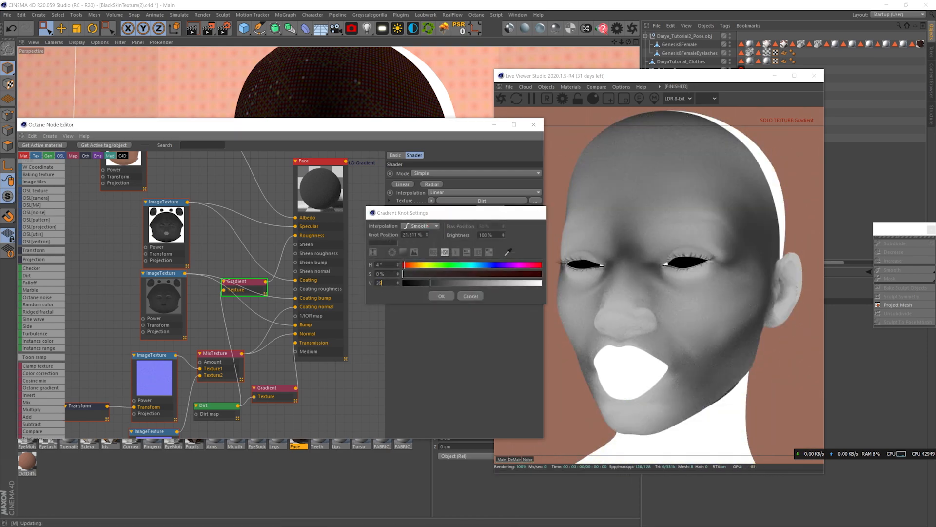
key("ctrl+s")
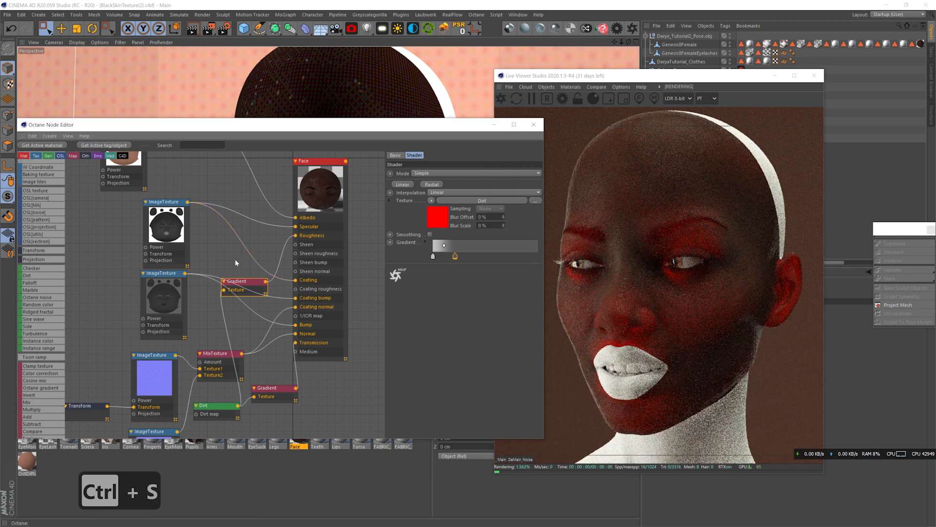
Step: Add a RandomWalk medium to the Face material and place its node below the gradients
middle_click_drag(317, 383, 314, 365)
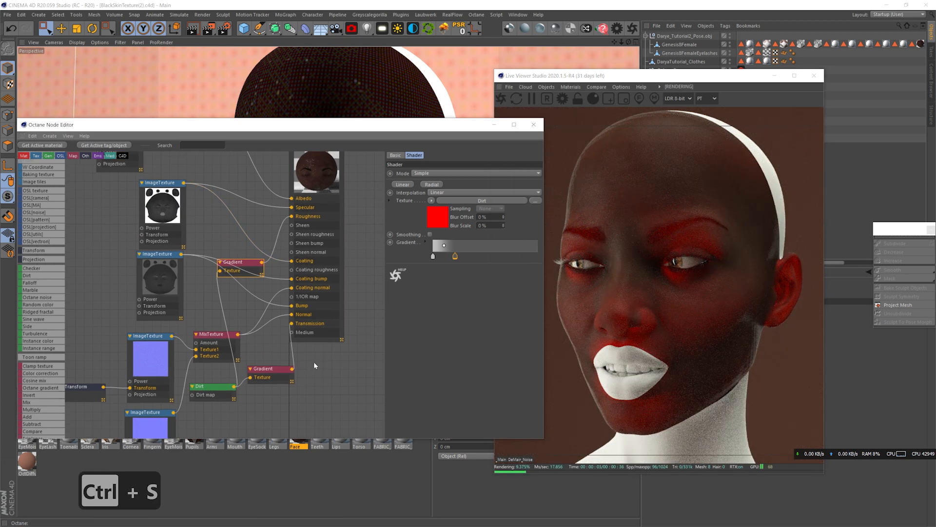
middle_click_drag(327, 153, 326, 181)
left_click(325, 172)
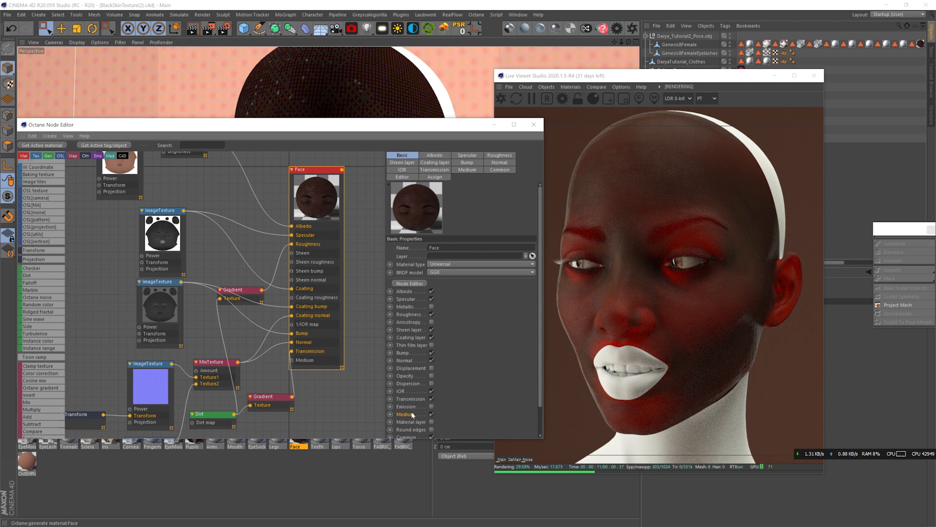
left_click(467, 170)
left_click(487, 248)
middle_click_drag(248, 391, 274, 297)
left_click_drag(274, 297, 272, 398)
Step: Route the face colour image texture through a new Color correction node into the RandomWalk albedo, with hue -0.02
scroll(282, 342, "up", 3)
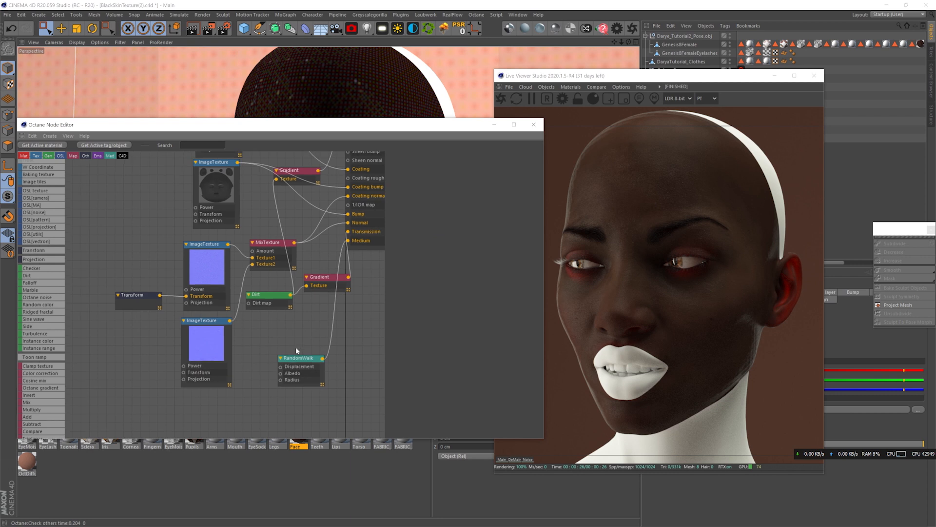
scroll(297, 358, "down", 3)
left_click_drag(246, 190, 211, 192)
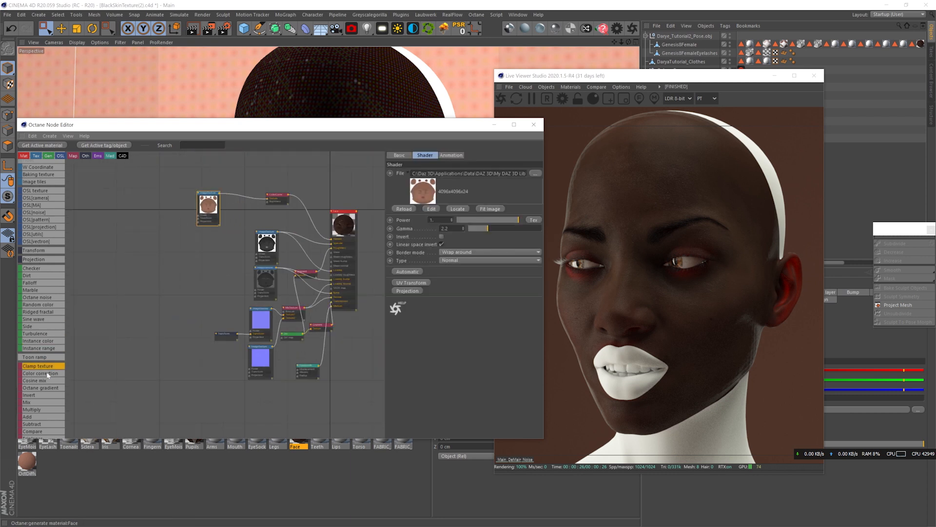
left_click_drag(260, 391, 255, 385)
left_click_drag(219, 193, 249, 389)
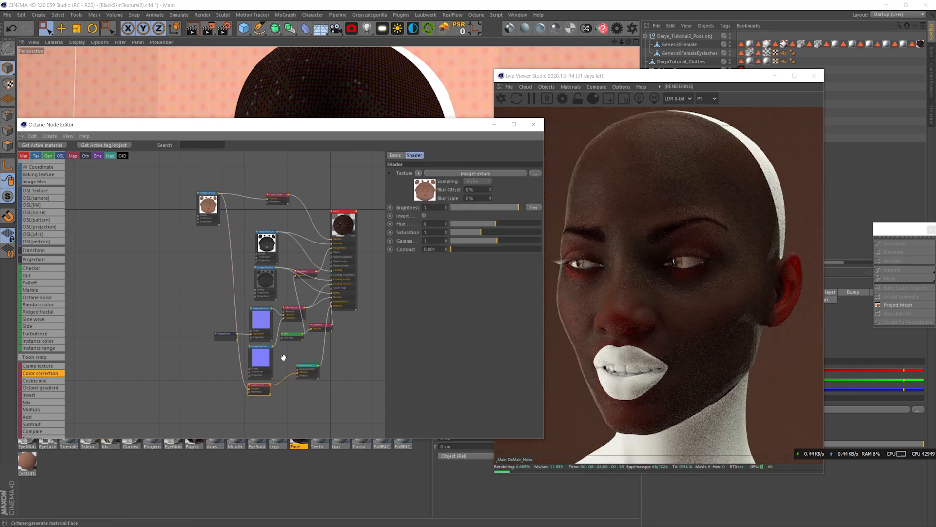
left_click(428, 223)
key("Return")
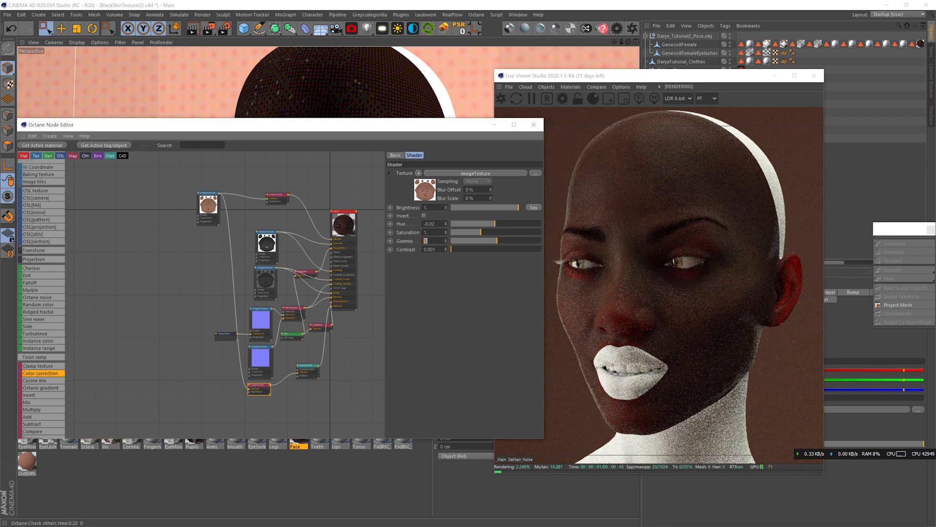
Step: Set the Color correction node's gamma to 0.5 and contrast to 1.6, and solo it in the live render
type("0.5")
key("Tab")
type("1.6")
key("Return")
right_click(256, 384)
left_click(263, 389)
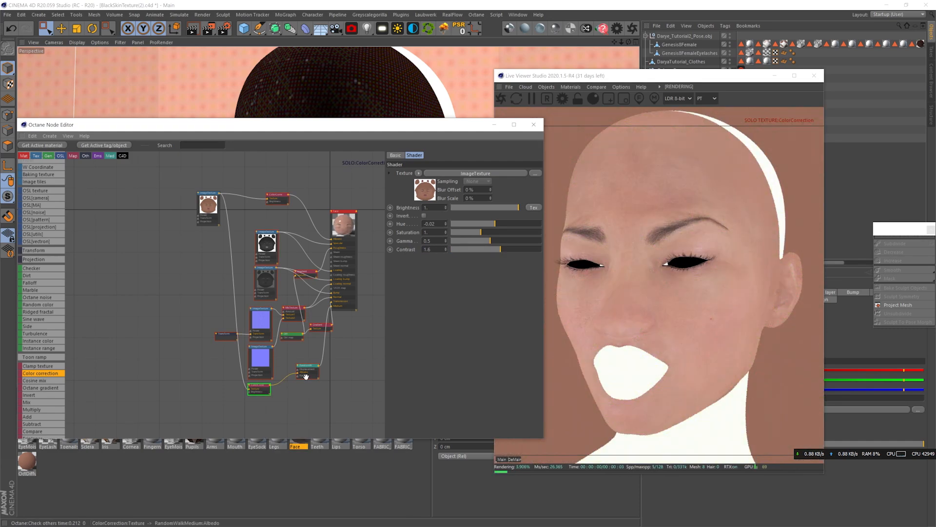
Step: Feed an RGB spectrum node into the Color correction's brightness and tint it peach, about R 0.748, G 0.447, B 0.338
scroll(39, 176, "up", 2)
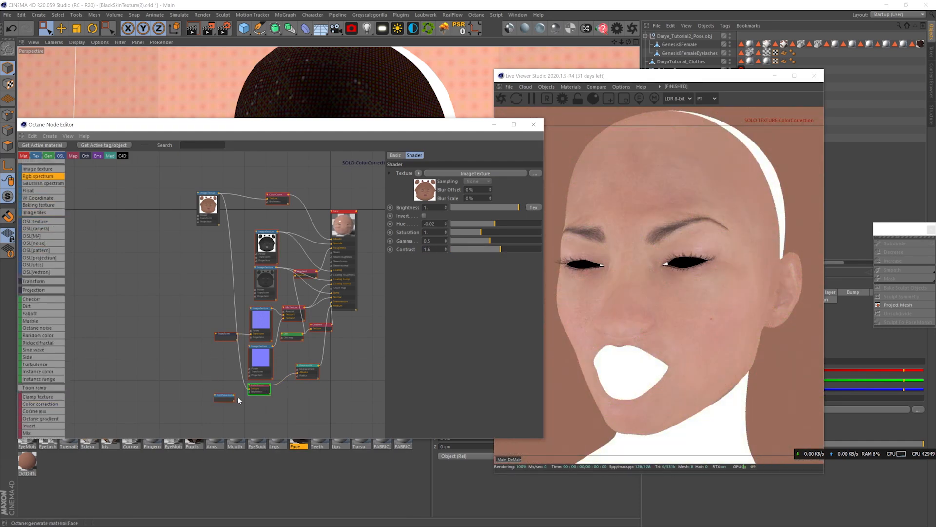
left_click_drag(250, 393, 249, 392)
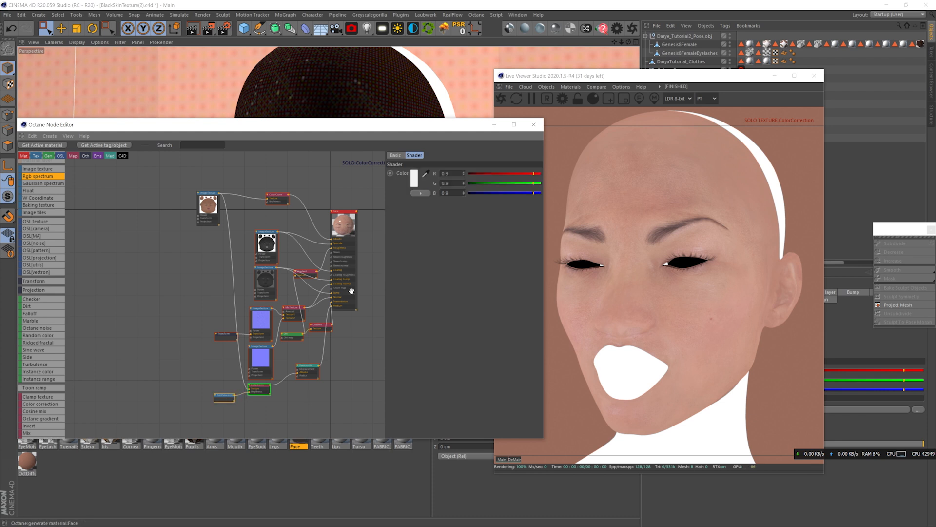
left_click(414, 181)
left_click_drag(386, 185, 420, 185)
left_click(402, 205)
left_click(415, 185)
left_click(374, 182)
left_click_drag(496, 199, 485, 200)
left_click(402, 212)
left_click(413, 182)
left_click(402, 190)
left_click(398, 214)
Step: Connect a second RGB spectrum node, coloured about R 0.748, G 0.240, B 0.124, to the RandomWalk medium's radius
middle_click_drag(299, 395, 277, 379)
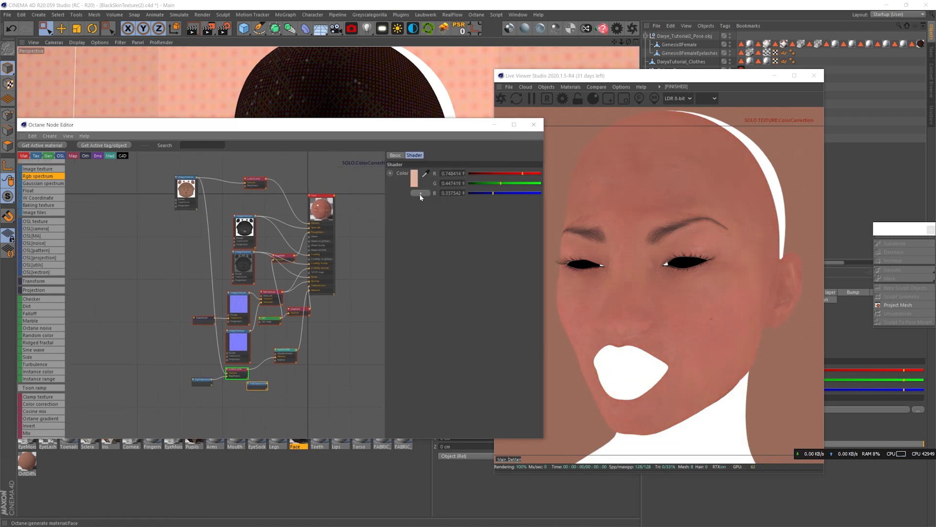
left_click(414, 178)
left_click_drag(364, 182, 367, 182)
left_click_drag(433, 188, 435, 192)
left_click(399, 213)
left_click_drag(277, 362, 276, 360)
Step: Disable the solo preview and shift the radius RGB spectrum to muted teal, with green about 0.515 and blue about 0.508
right_click(237, 371)
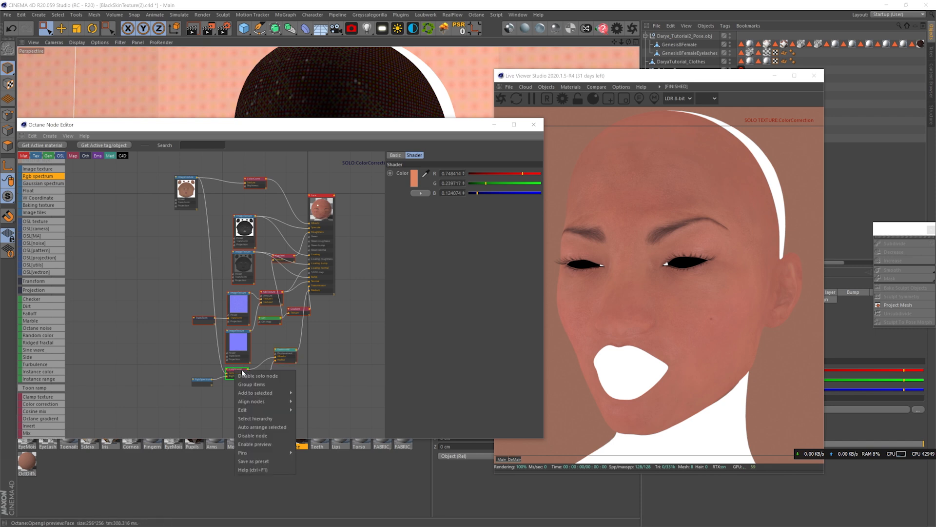
left_click(241, 374)
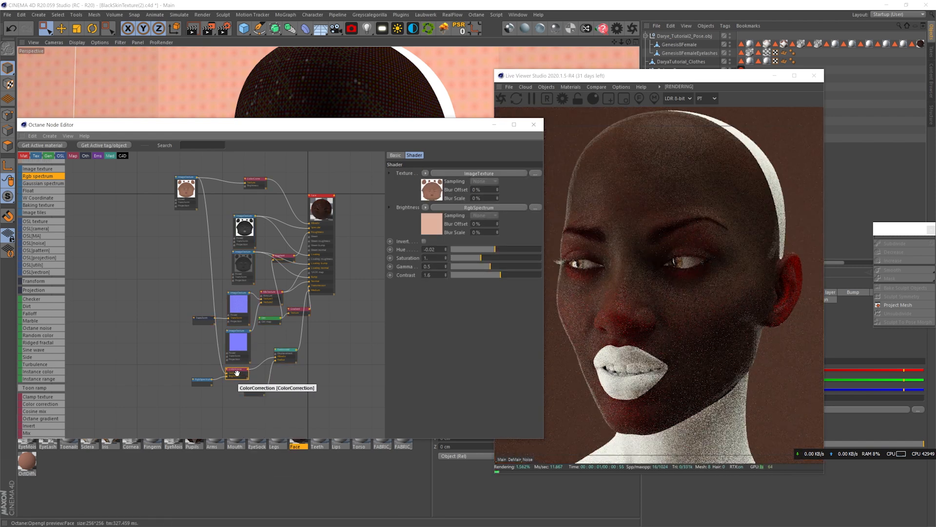
left_click(256, 390)
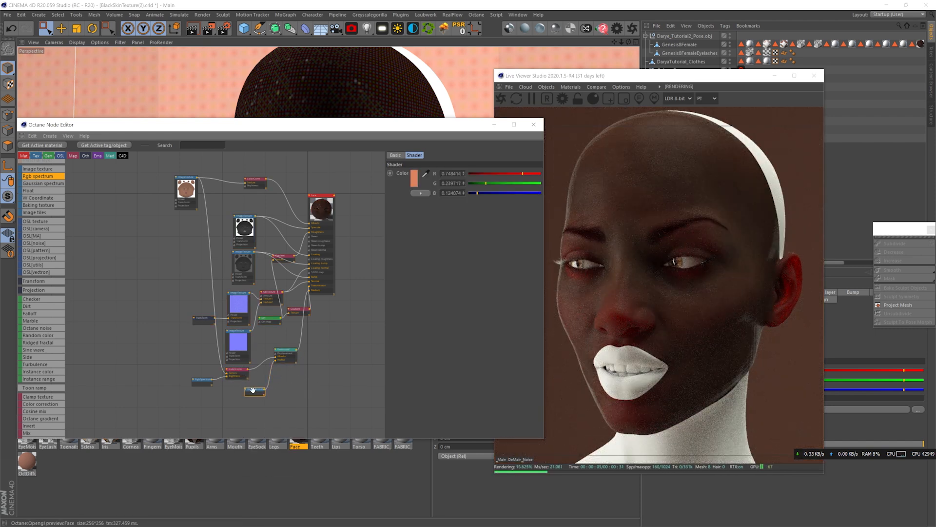
left_click(415, 182)
left_click(425, 182)
left_click(402, 214)
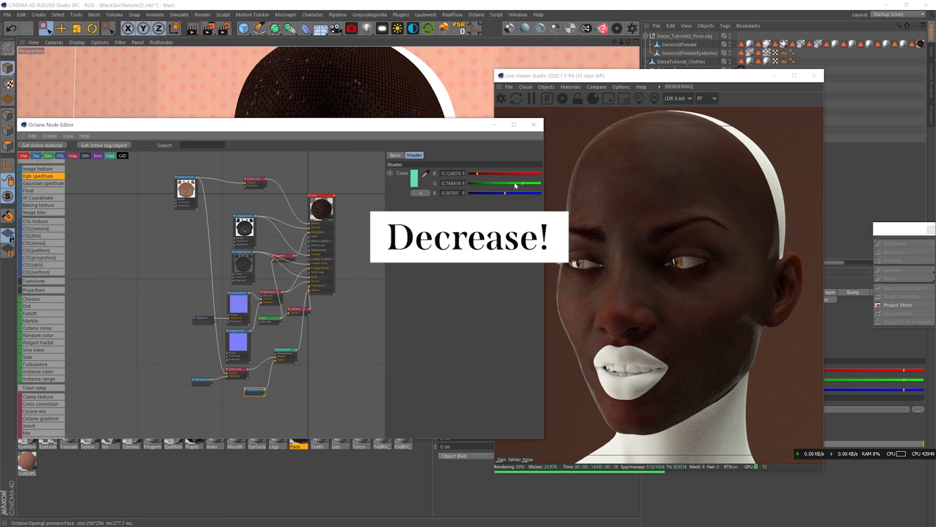
left_click_drag(524, 185, 498, 174)
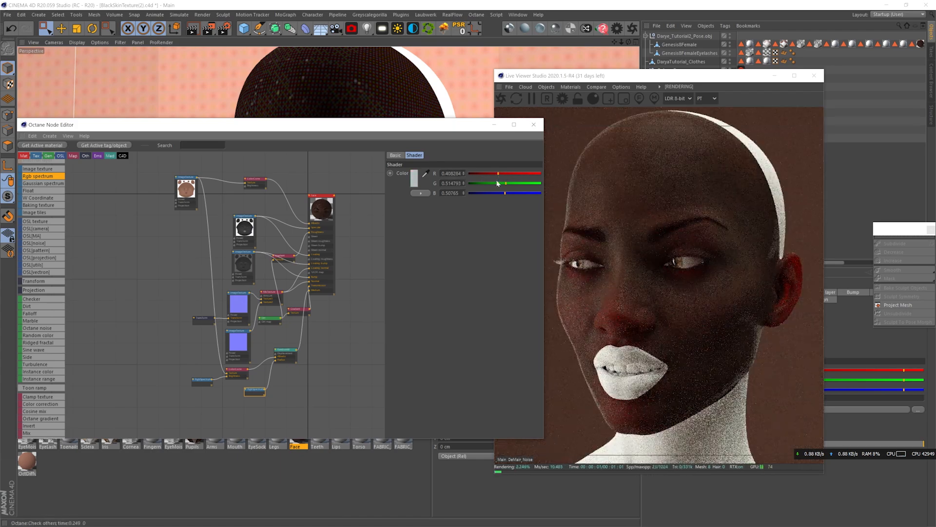
left_click(482, 172)
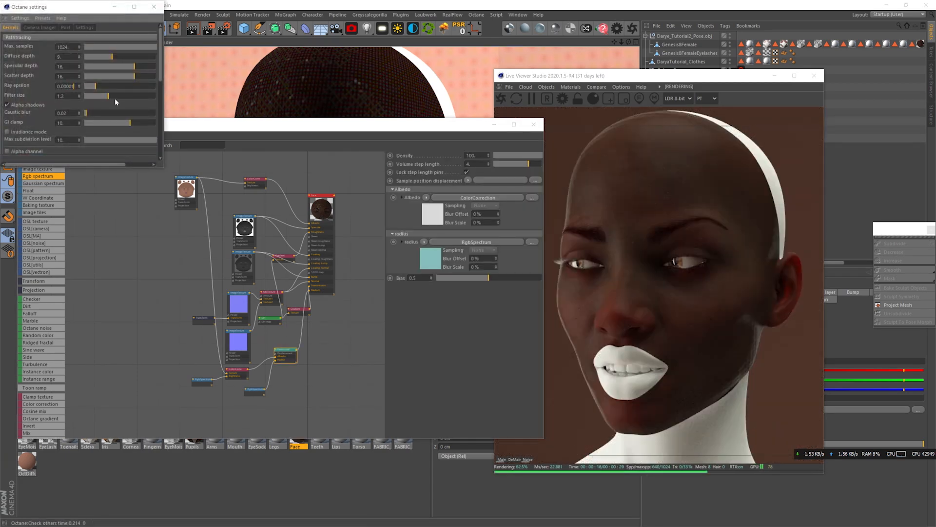
Step: Try a path tracing ray epsilon of 0.00003, and raise it to 0.0001
key("BackSpace")
type("3")
key("Return")
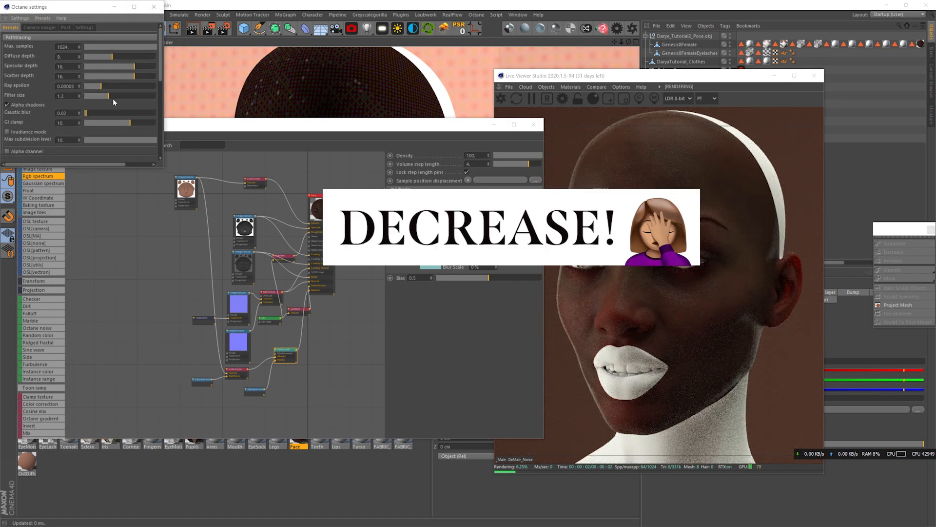
type("1")
key("Return")
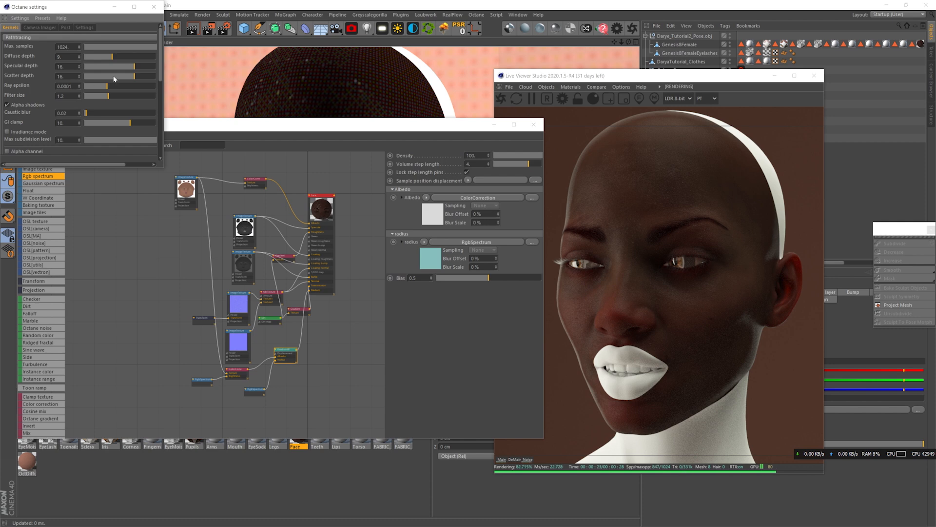
Step: Save the scene and open the Face material's coating layer settings
key("ctrl+z")
left_click(319, 195)
left_click(263, 88)
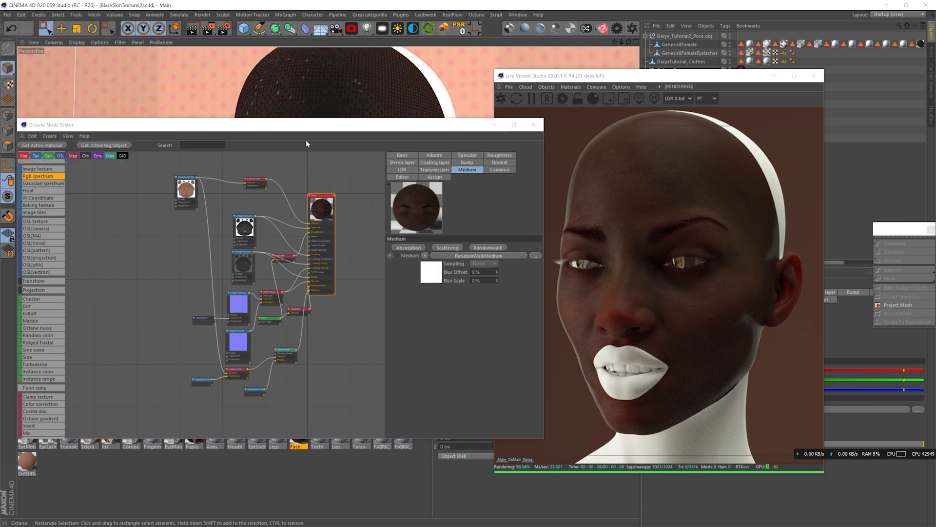
left_click(436, 163)
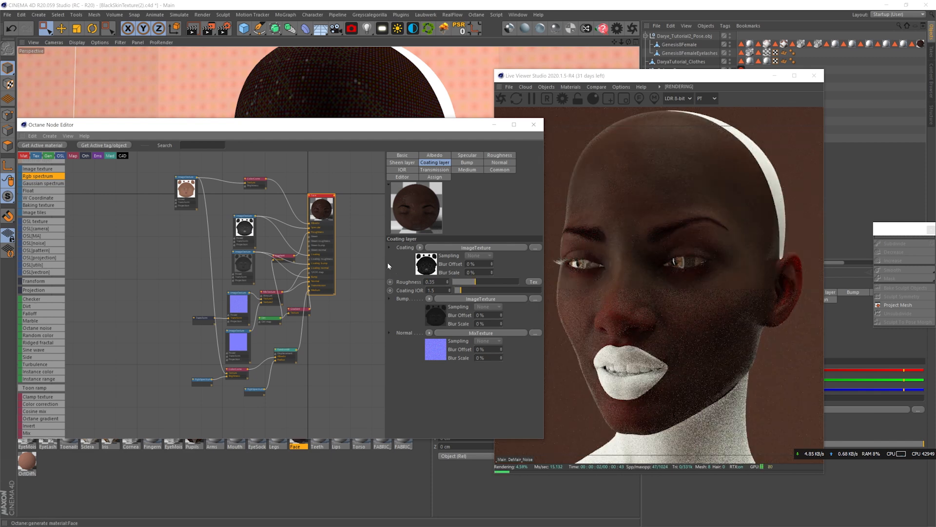
Step: Set the Octane camera imager's exposure to 1 and highlight compression to 0, and close the render settings
left_click(617, 29)
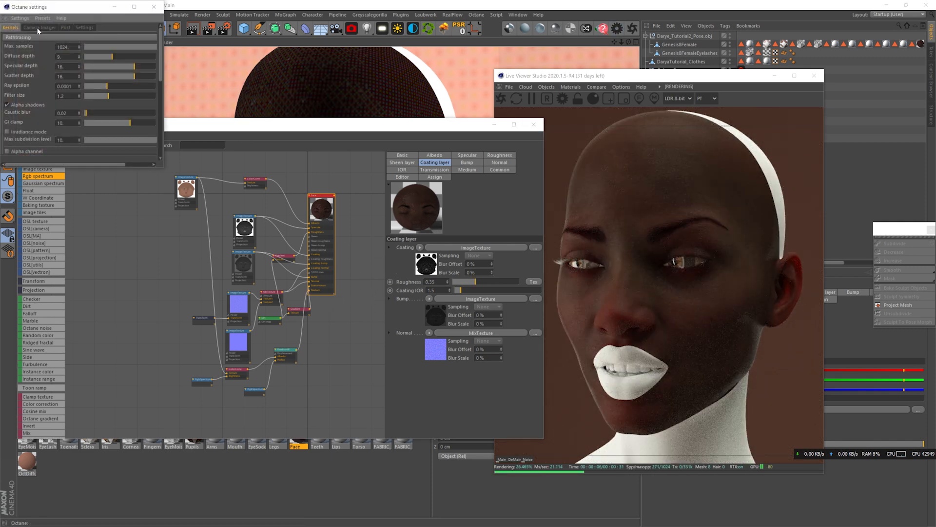
type("1")
key("Return")
left_click_drag(117, 58, 32, 60)
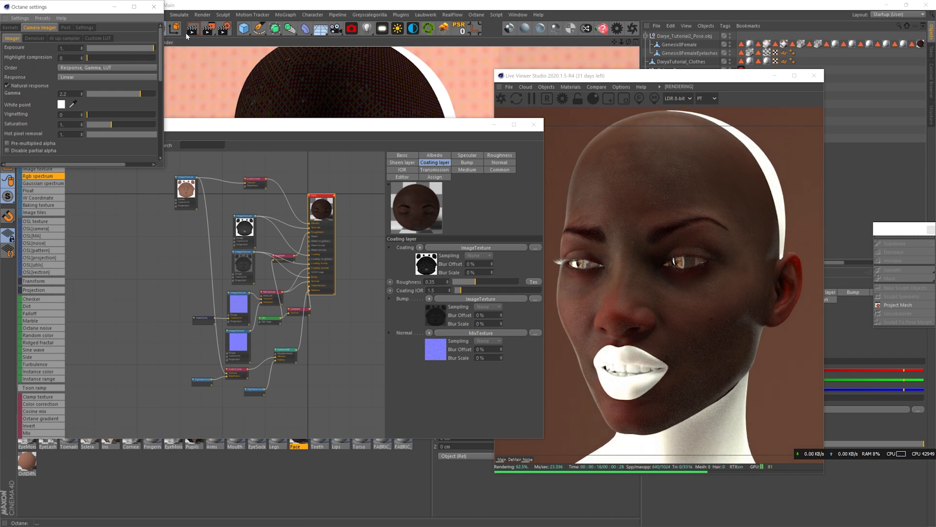
left_click(154, 7)
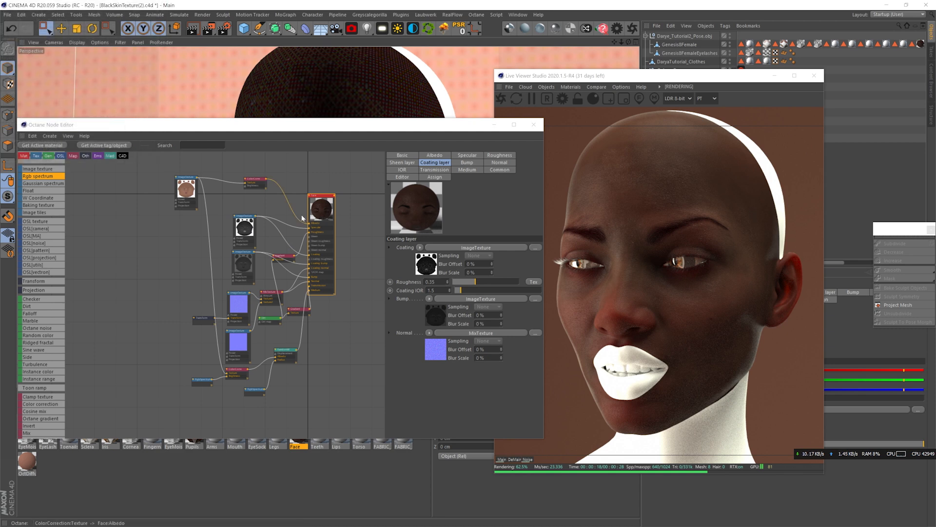
Step: Move the roughness gradient node slightly lower in the Face node graph and save the scene
left_click(286, 264)
left_click_drag(286, 264, 288, 277)
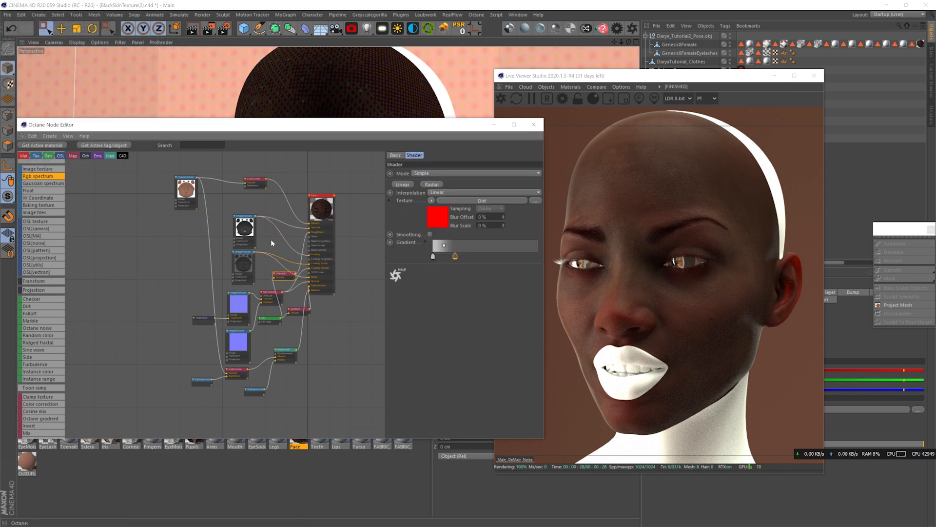
key("ctrl+s")
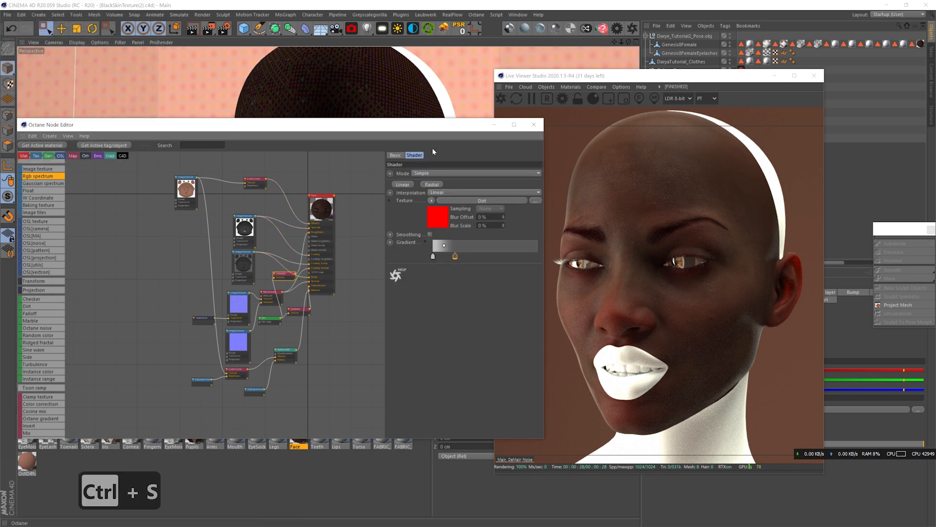
Step: Close the node editor and examine the skin detail around the eyes up close in the live render
left_click(533, 125)
left_click_drag(701, 76, 703, 102)
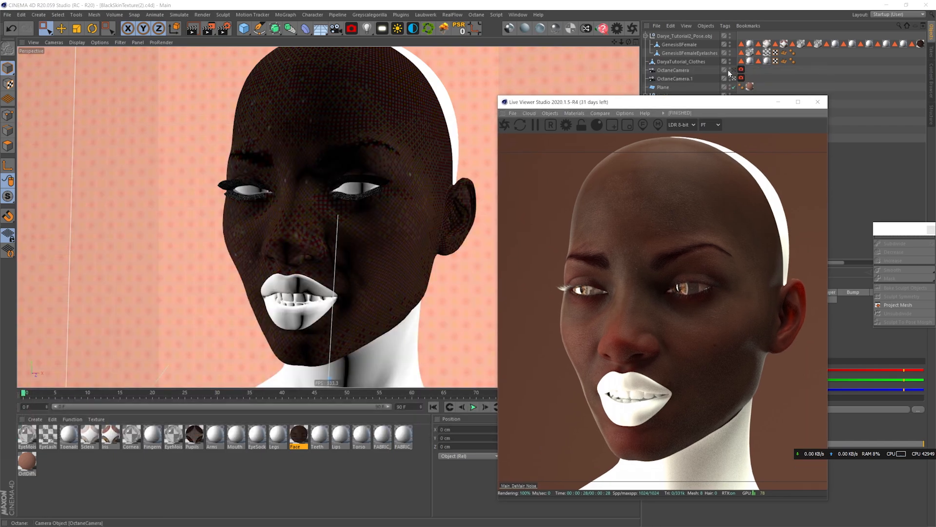
scroll(332, 224, "down", 3)
scroll(282, 195, "up", 10)
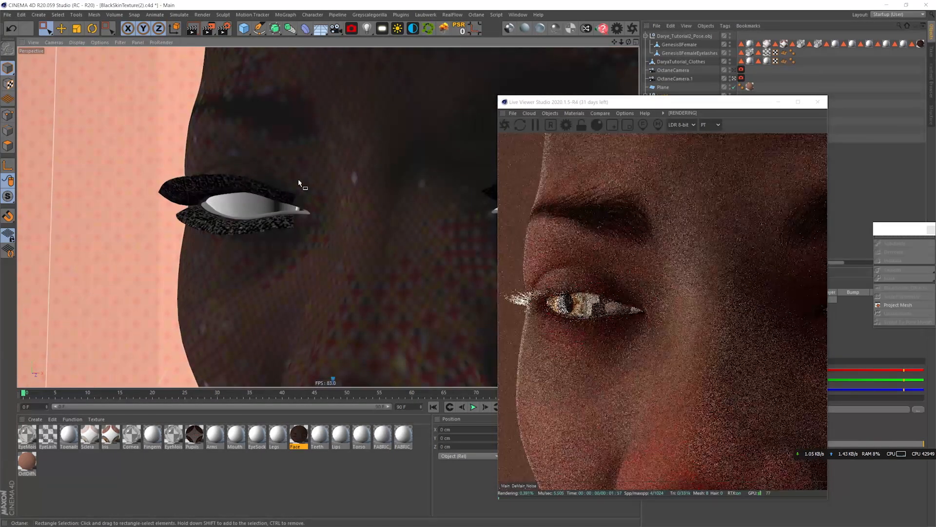
middle_click_drag(480, 195, 268, 198, "alt")
left_click_drag(357, 212, 313, 206, "alt")
scroll(312, 206, "up", 6)
Step: Lower the path tracing ray epsilon to 0.00005 and on to 0.00001, and close the render settings
left_click(604, 29)
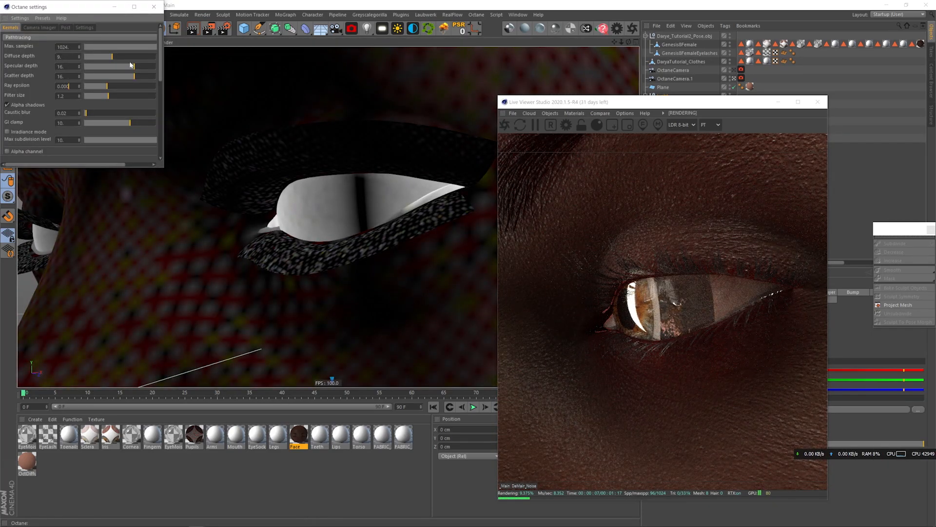
key("Return")
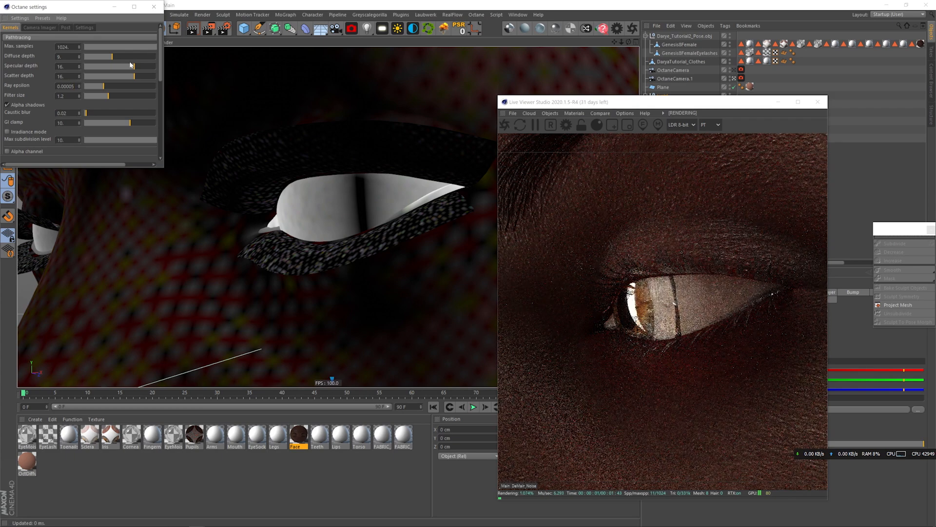
key("BackSpace")
type("1")
key("Return")
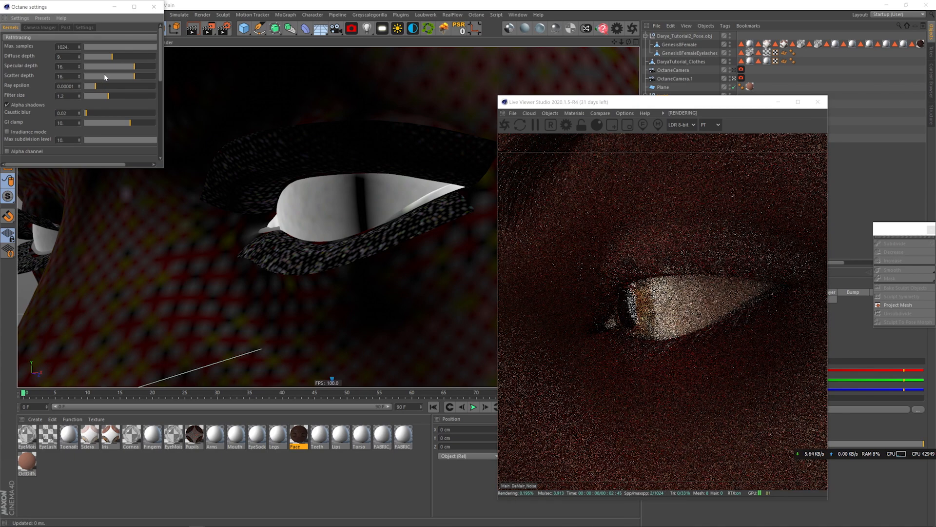
left_click(153, 7)
Step: Add an Octane Object tag to the Genesis8Female figure and set its subdivision level to 1
left_click_drag(343, 225, 373, 225, "alt")
scroll(368, 217, "up", 3)
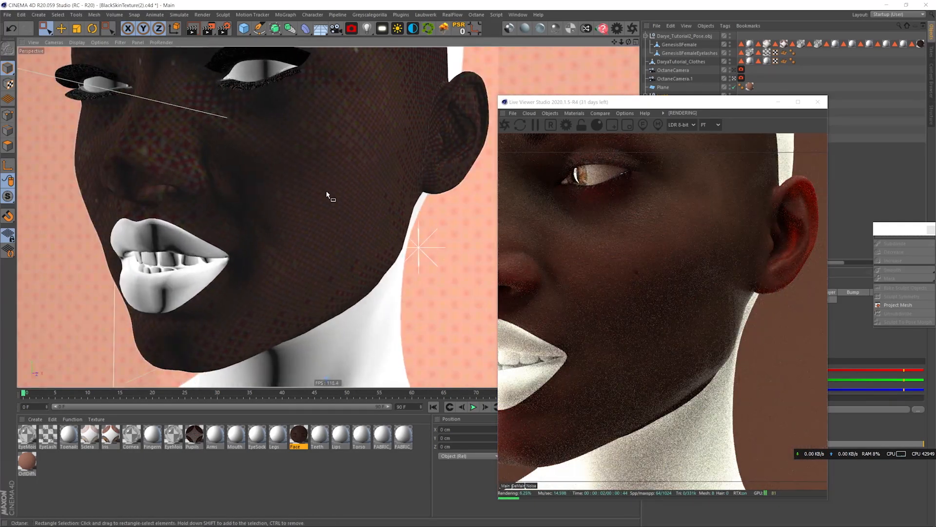
left_click_drag(561, 102, 361, 70)
right_click(688, 45)
mouse_move(772, 61)
left_click(832, 85)
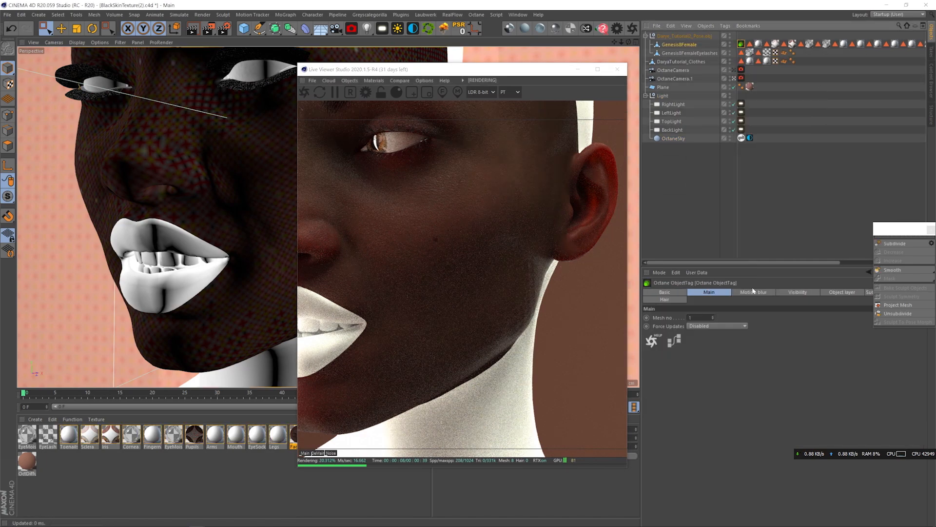
left_click(870, 292)
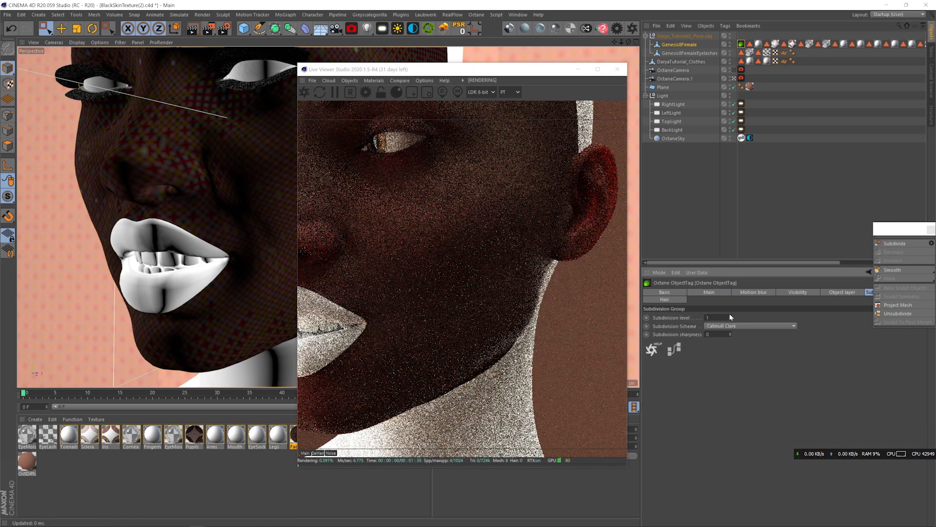
Step: Examine the subdivided face from several angles in the live render and check the path tracing settings
left_click_drag(528, 73, 584, 90)
left_click_drag(277, 178, 310, 164, "alt")
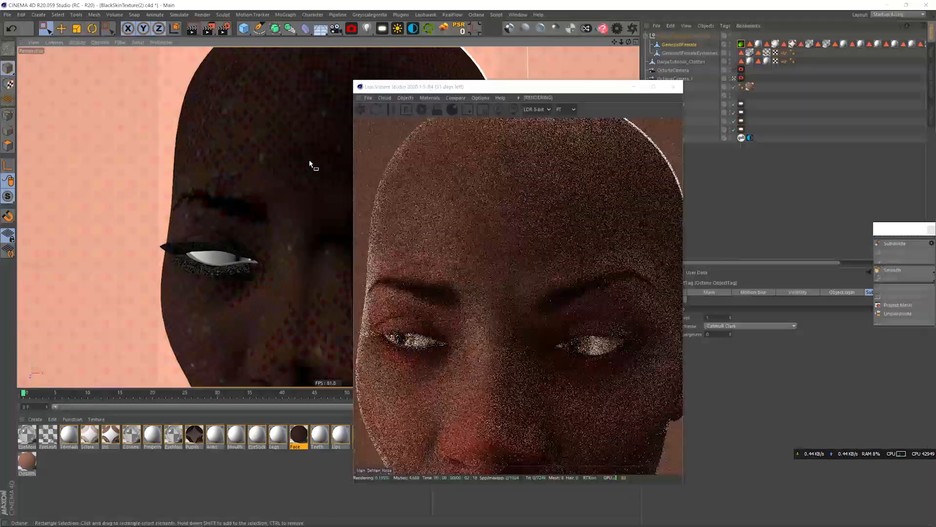
left_click_drag(297, 217, 210, 171, "alt")
scroll(210, 171, "down", 3)
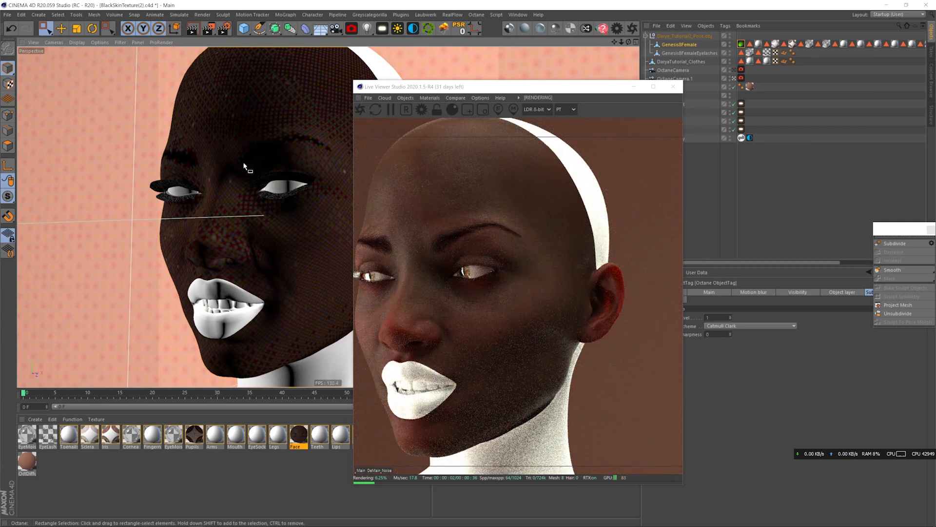
left_click(617, 28)
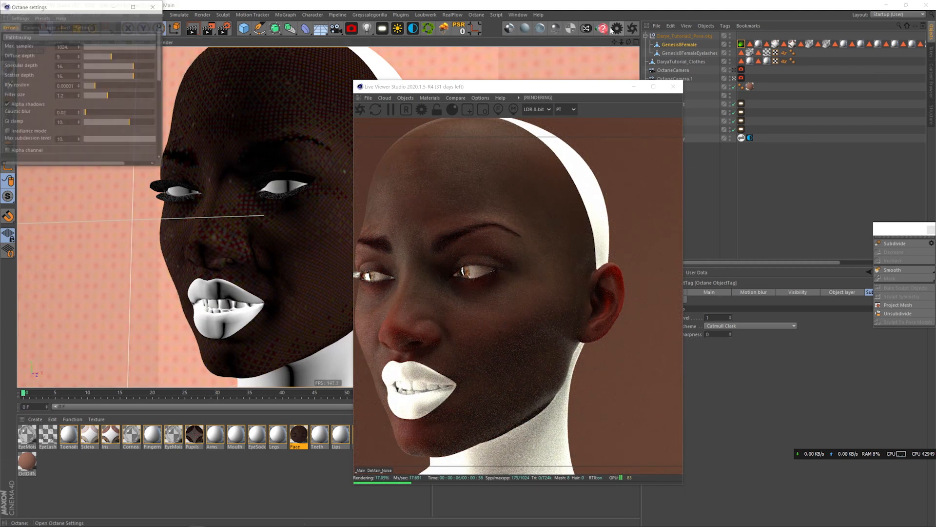
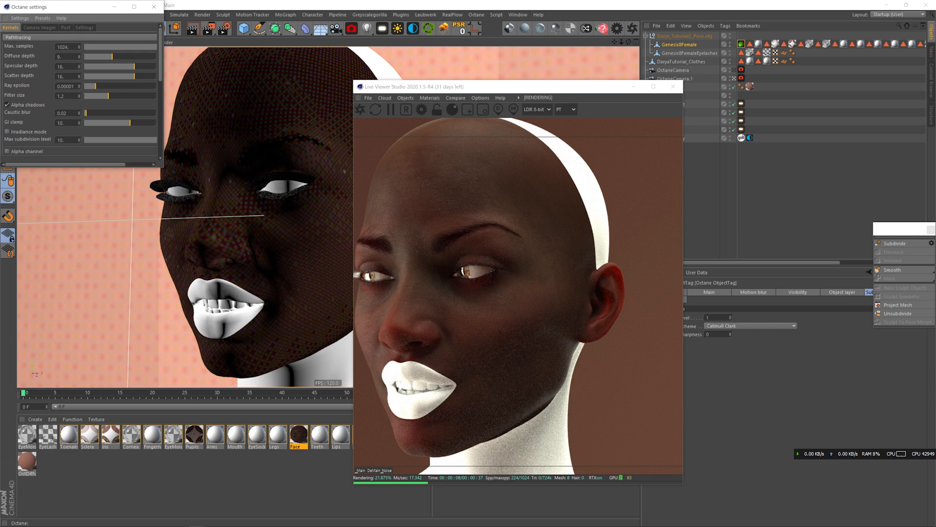
left_click(154, 7)
Step: Tone down the red of the start knot in the Face material's transmission gradient and close the material editor
double_click(297, 436)
left_click_drag(266, 63, 176, 70)
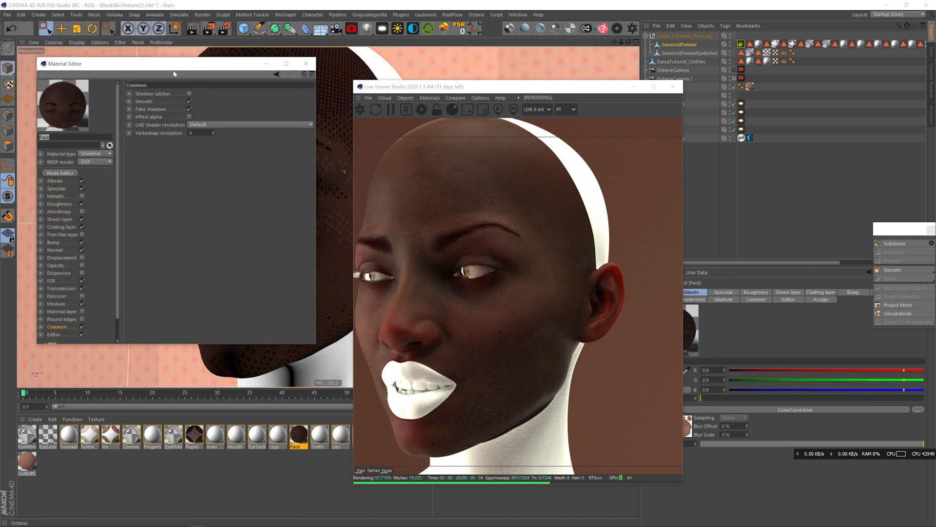
left_click(64, 288)
left_click(200, 132)
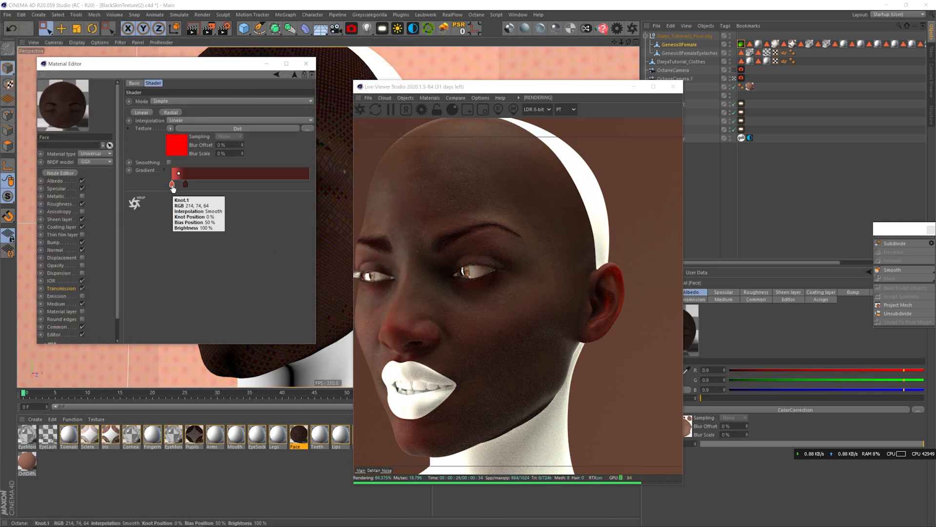
double_click(172, 185)
left_click(221, 213)
left_click(157, 225)
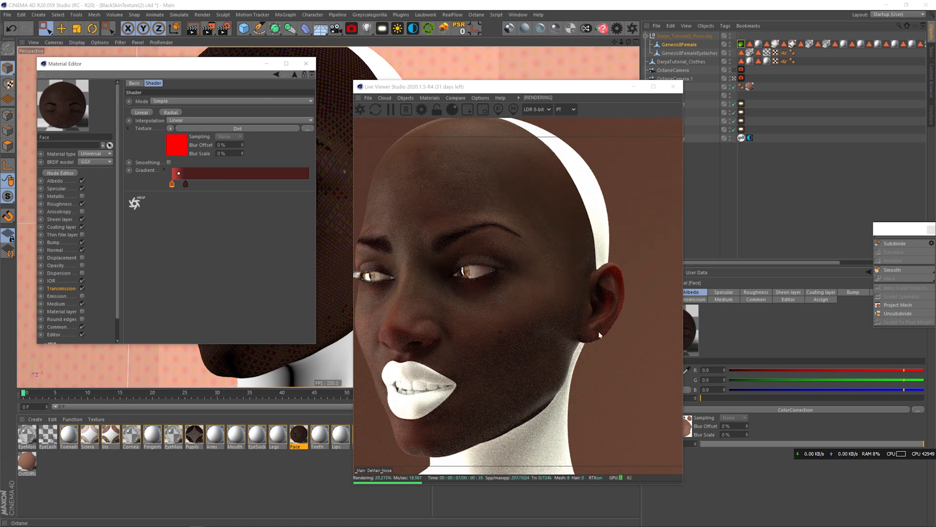
left_click(308, 63)
scroll(257, 169, "down", 3)
middle_click_drag(264, 180, 294, 191, "alt")
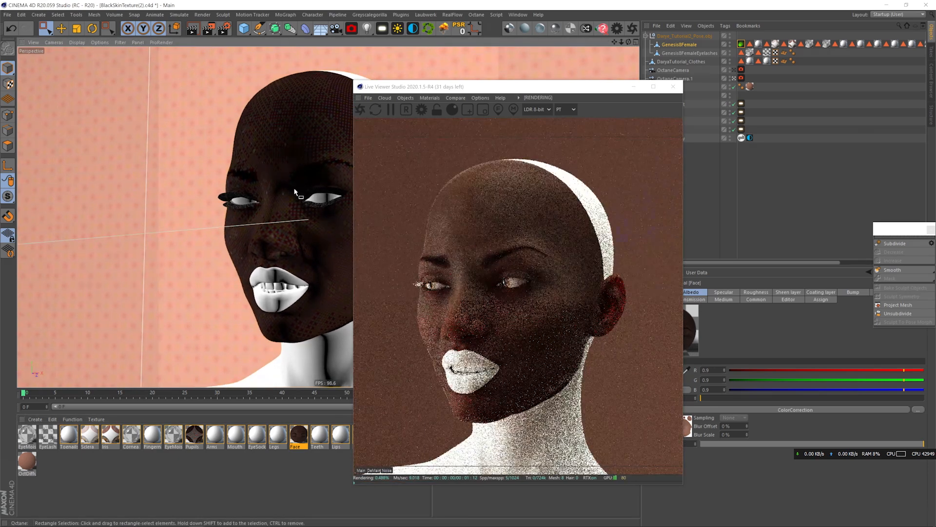
Step: Save the scene and copy the Face material onto the EyeSocket material
key("ctrl+s")
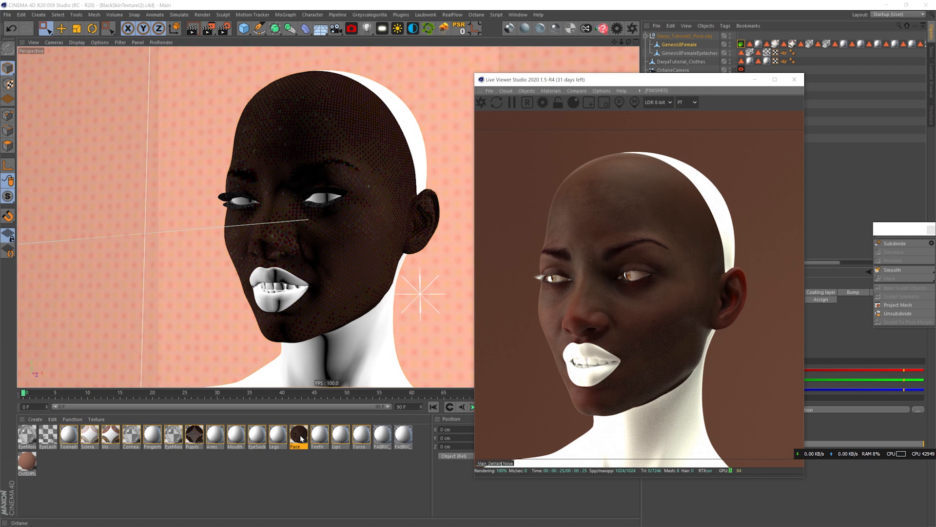
mouse_move(301, 438)
left_mouse_down()
mouse_move(373, 437)
mouse_move(225, 443)
mouse_move(261, 439)
left_mouse_up()
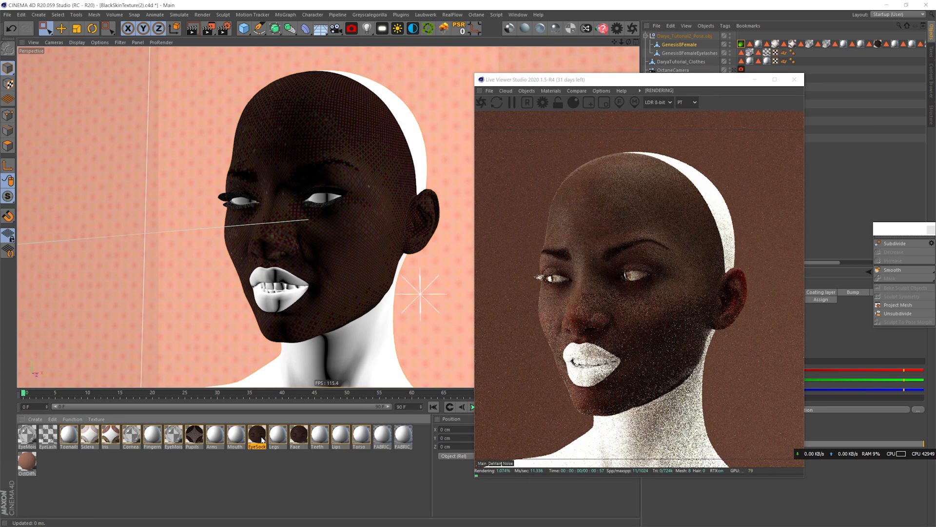
scroll(332, 194, "up", 6)
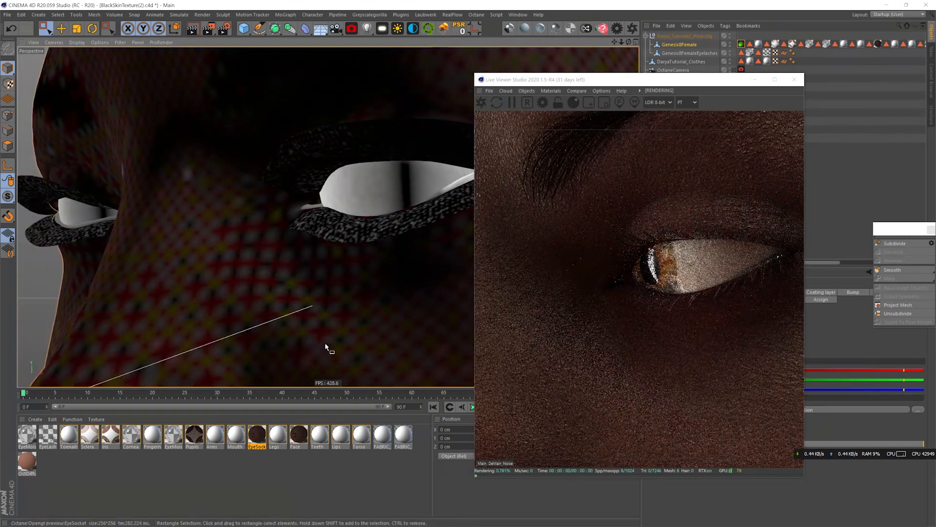
Step: In the EyeSocket material's albedo colour correction, set the gamma to about 1.07 and the saturation to about 0.82
double_click(257, 436)
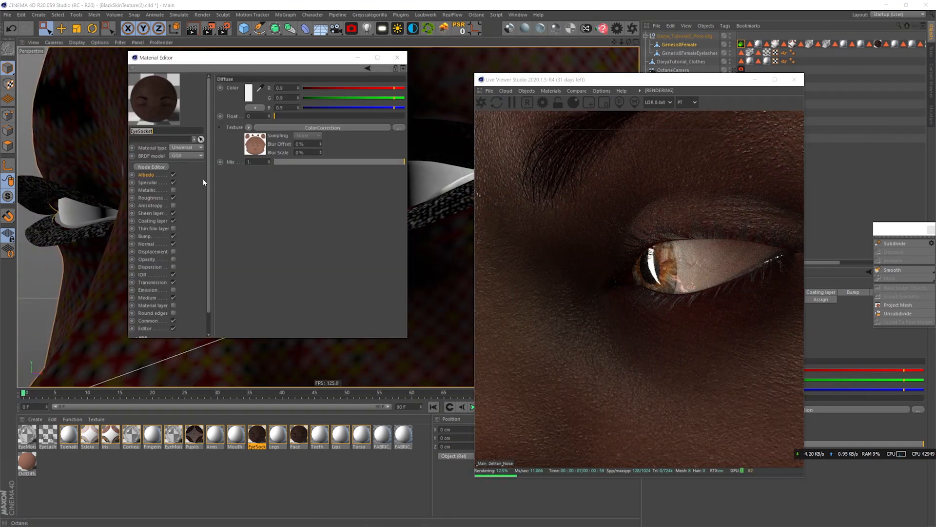
left_click(151, 167)
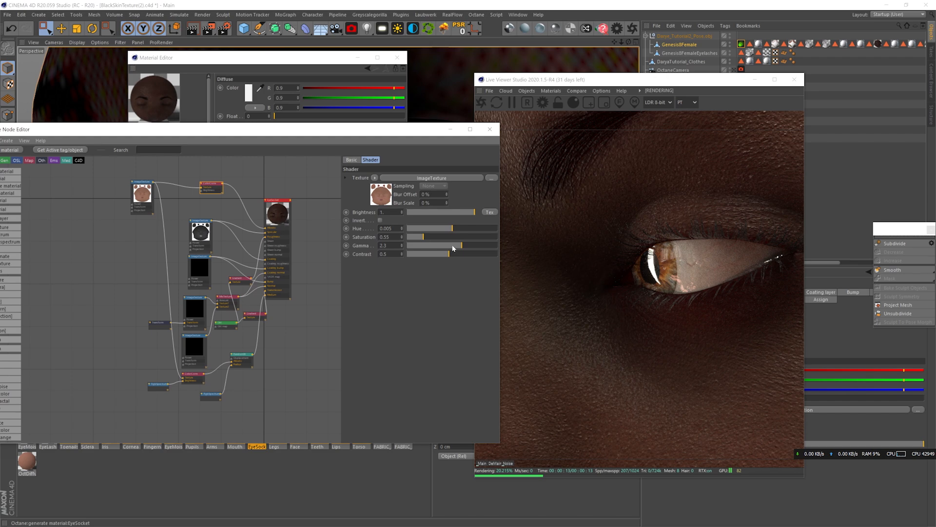
left_click(452, 246)
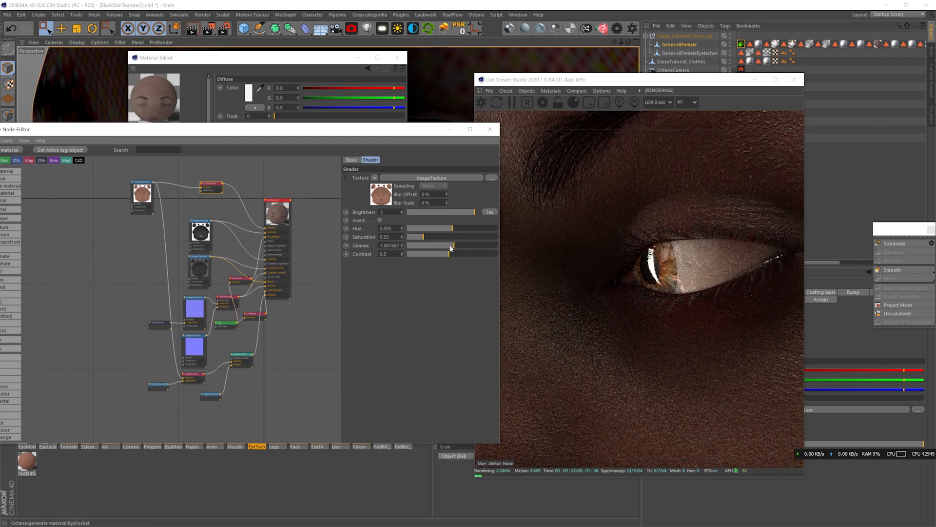
left_click(431, 237)
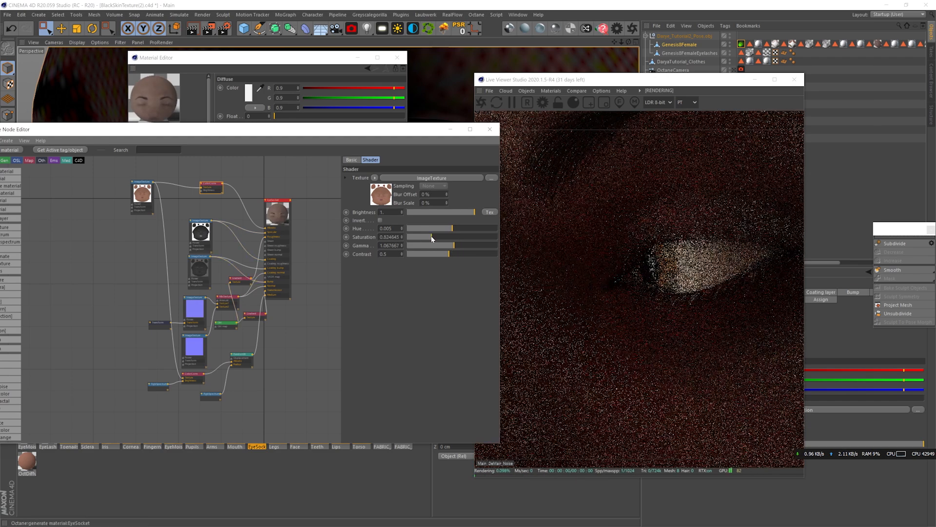
Step: Move the dark knot of the EyeSocket transmission gradient to about a third of its length and close the material's editors
left_click(241, 358)
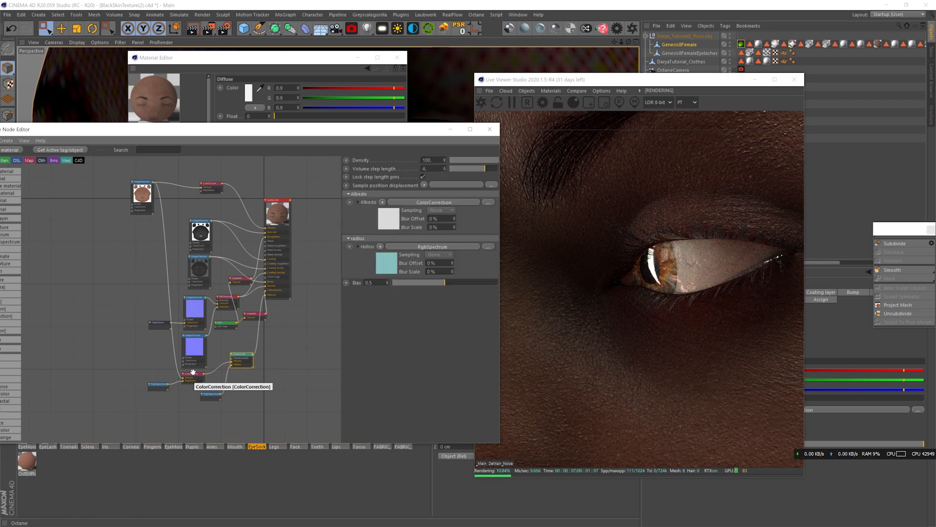
left_click(254, 315)
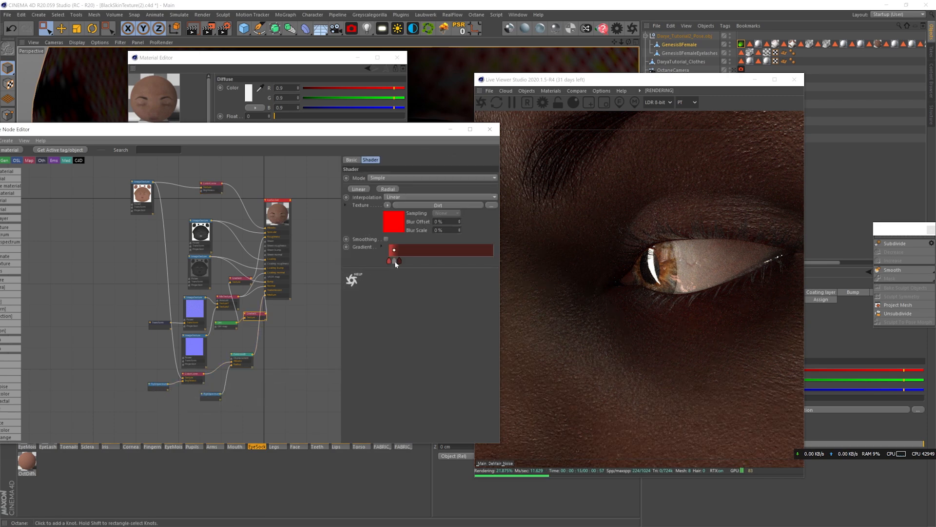
left_click_drag(399, 261, 424, 259)
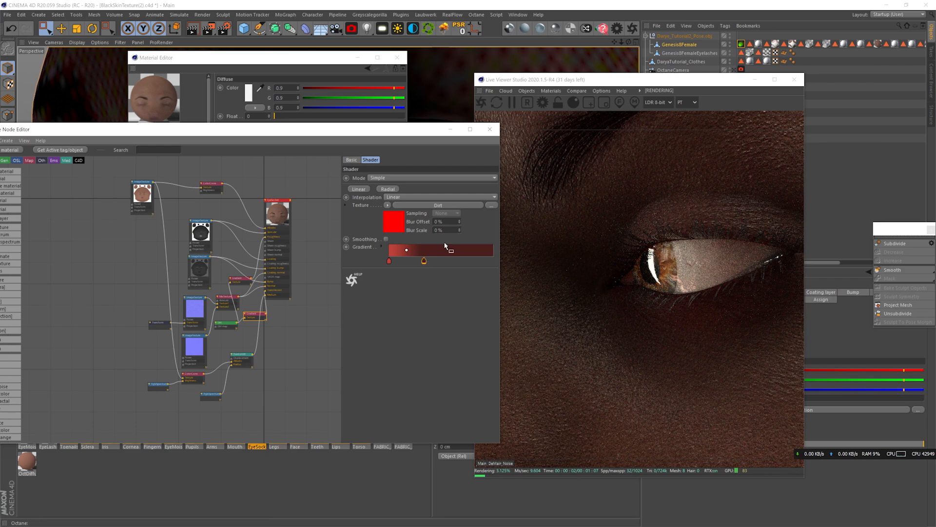
left_click(489, 129)
left_click(398, 58)
right_click_drag(341, 170, 293, 251, "alt")
middle_click_drag(332, 248, 316, 218, "alt")
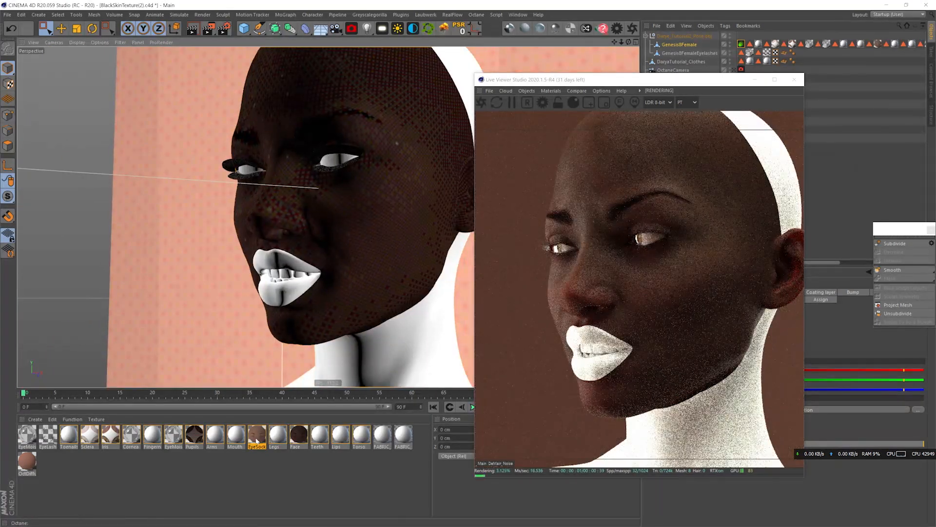
Step: Save the scene and copy the Face material onto the Lips material
key("ctrl+z")
key("ctrl+s")
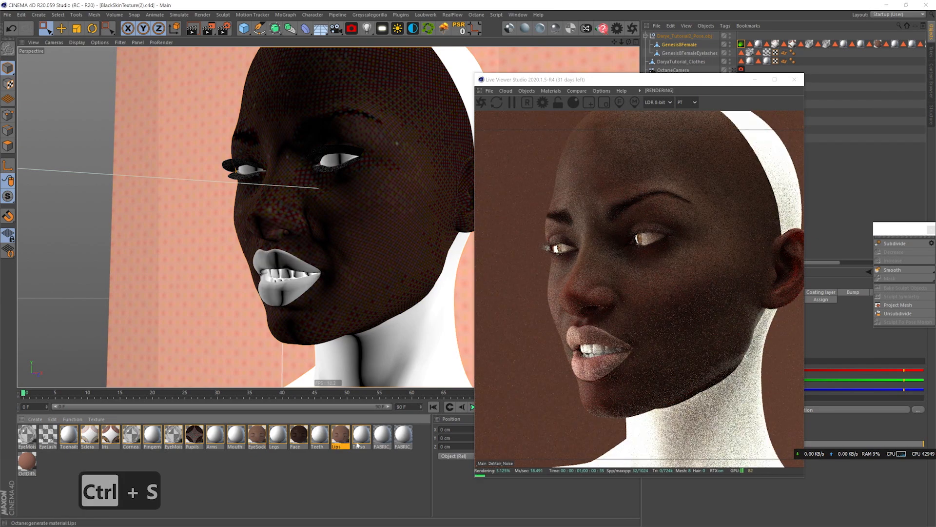
double_click(341, 435)
left_click_drag(298, 438, 342, 436, "alt")
Step: Shift the dark knot of the Lips material's transmission gradient slightly further from the start knot
left_click(152, 168)
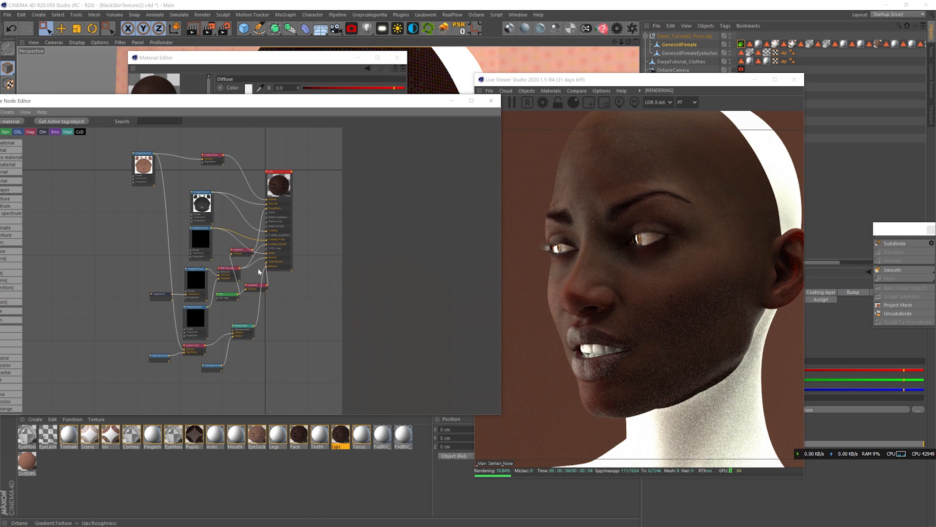
left_click(254, 285)
right_click(254, 284)
left_click(269, 291)
left_click_drag(401, 233, 411, 234)
right_click(254, 284)
left_click(270, 291)
Step: Set the density of the Lips material's RandomWalk medium to 50
left_click(232, 336)
left_click_drag(433, 132, 403, 133)
type("50")
key("Return")
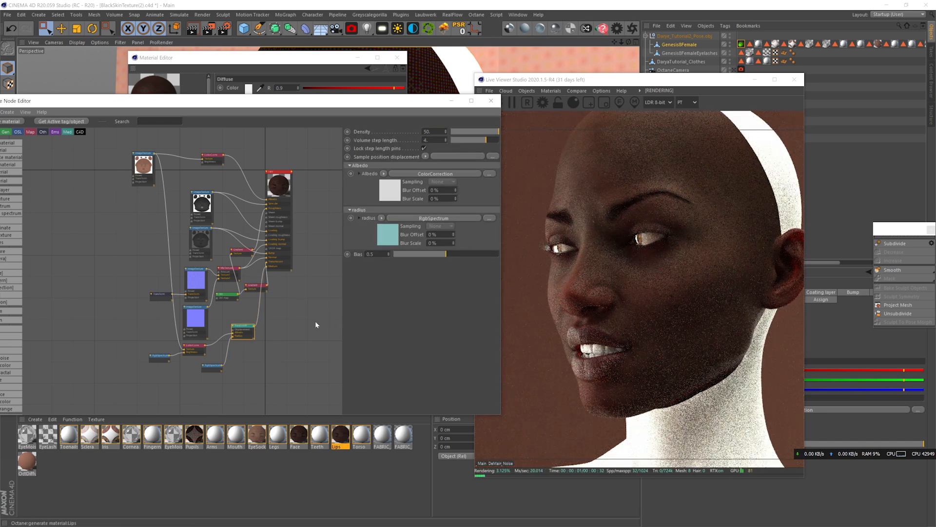
Step: Set the RGB spectrum colour feeding the Lips medium's albedo correction to a red of about R 0.748, G 0.098, B 0.057
left_click(160, 357)
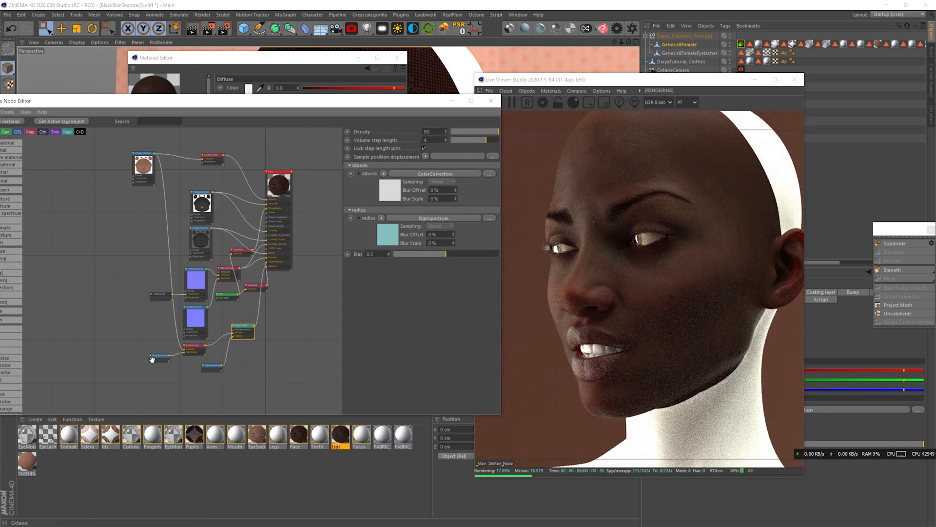
left_click(373, 157)
left_click(327, 150)
left_click(402, 159)
left_click(360, 182)
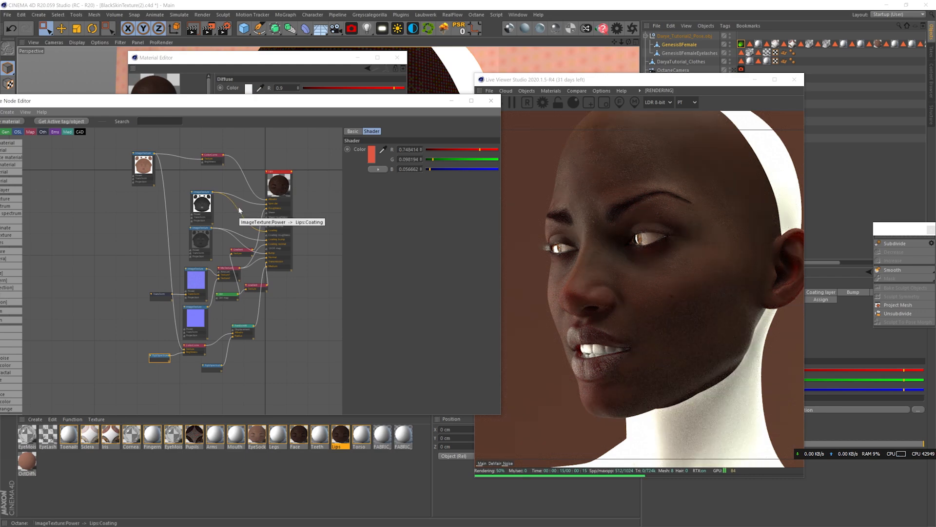
Step: Set the Lips coating layer roughness to 0.2, close the material's editors and save the scene
left_click(285, 182)
left_click(393, 139)
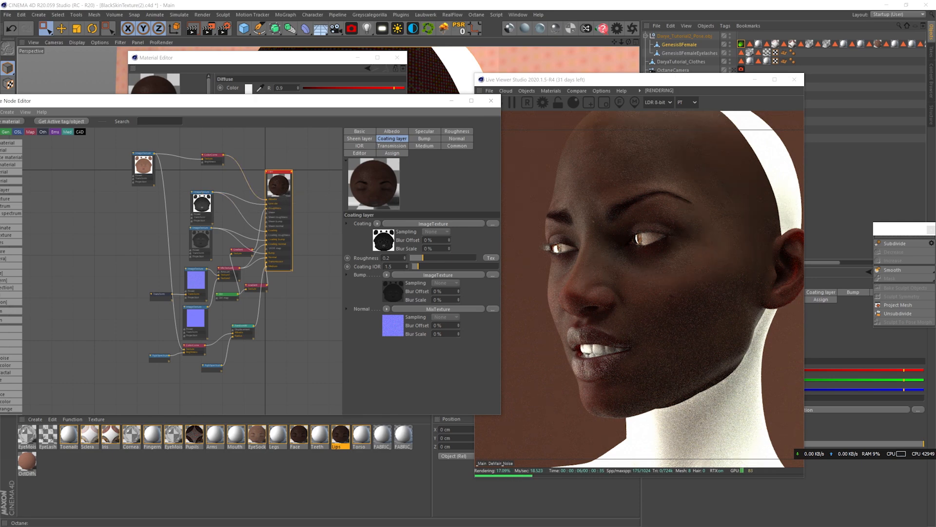
key("Return")
left_click(491, 101)
left_click(397, 57)
key("ctrl+s")
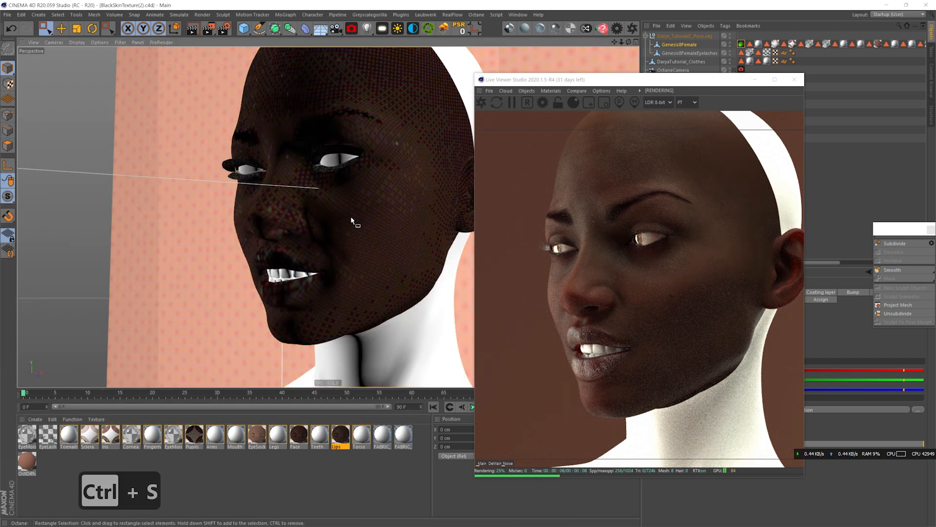
Step: Create a new Octane Universal material and open its BRDF model choices
left_click(299, 434)
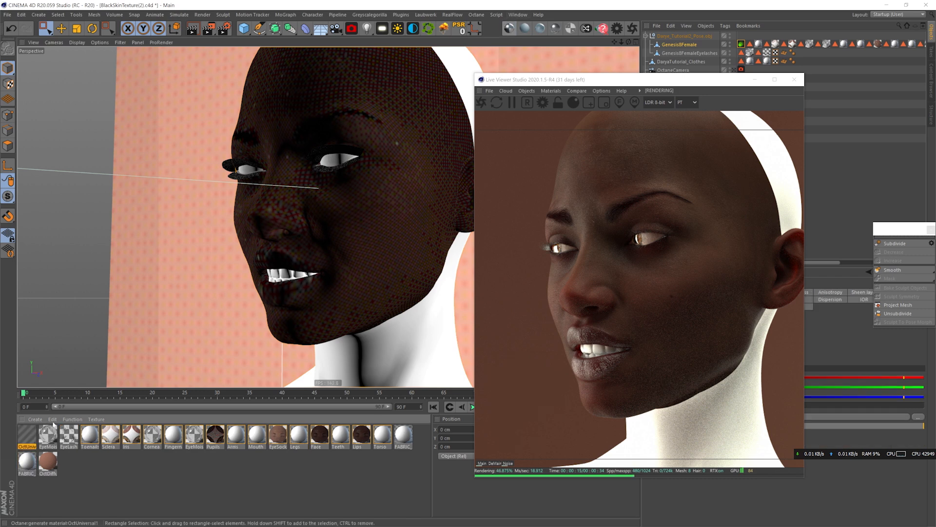
double_click(28, 433)
left_click(187, 156)
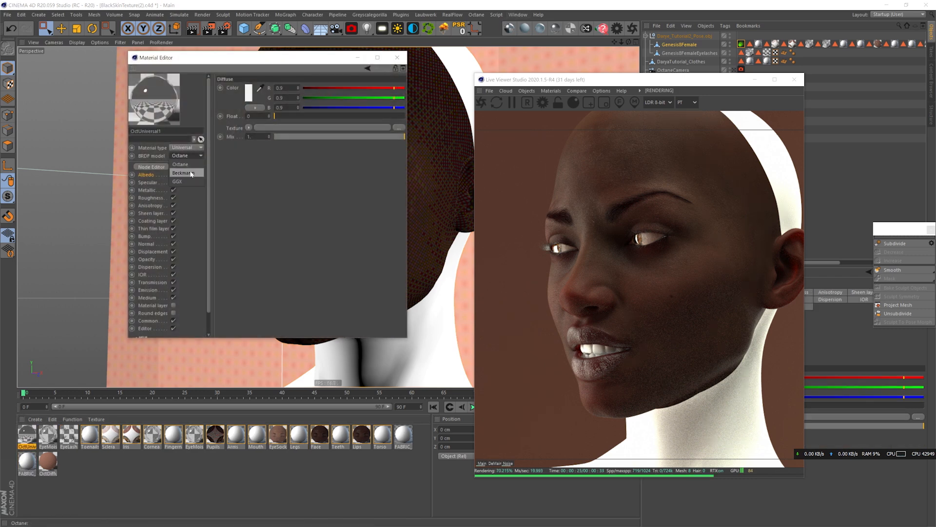
Step: Set the new universal material's BRDF model to Beckmann and open its node graph in the Octane Node Editor
left_click(191, 174)
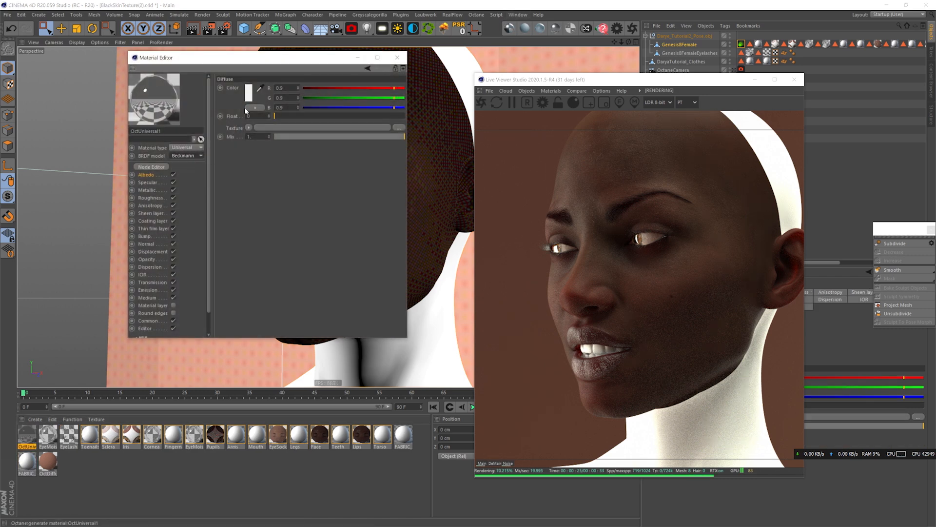
left_click(151, 167)
middle_click_drag(160, 176, 326, 145)
left_click(324, 149)
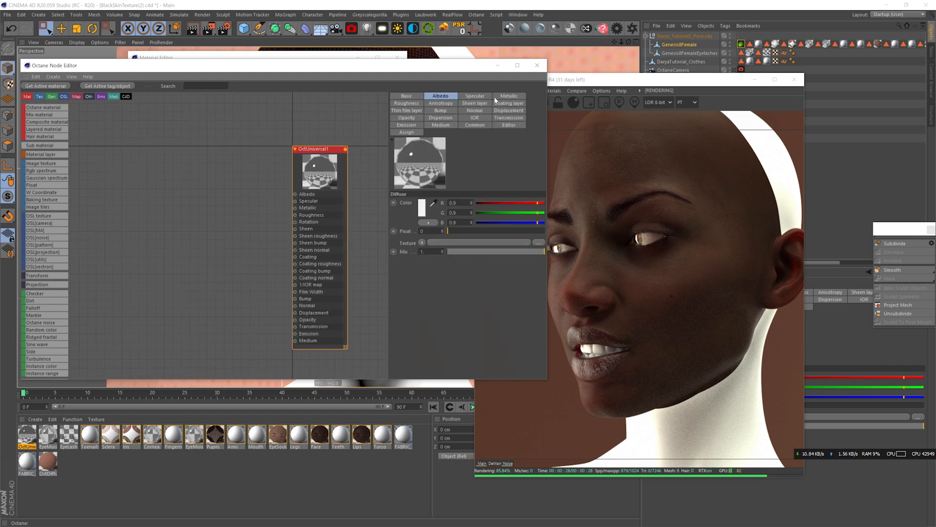
Step: Disable the material's Metallic, Anisotropy, Thin film layer, Displacement, Opacity, Dispersion and Emission channels
left_click(507, 96)
left_click(407, 96)
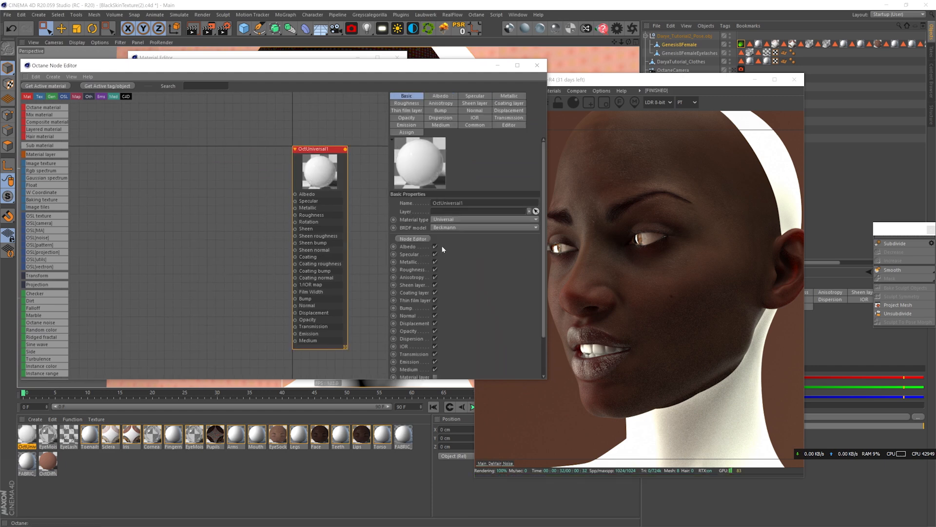
left_click(435, 261)
left_click(434, 271)
left_click(435, 323)
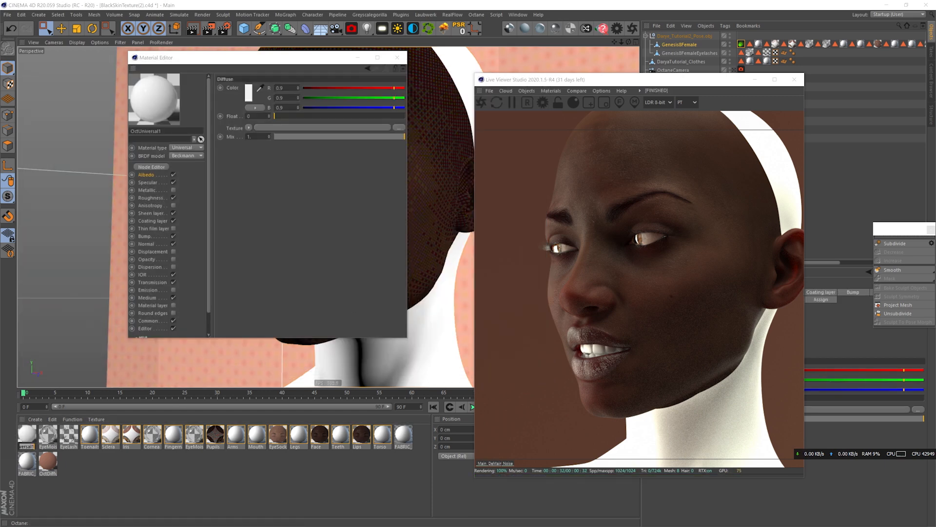
Step: Rename the material as Teeth and reopen its node graph
type("Teeth")
key("Return")
left_click(151, 167)
left_click(291, 199)
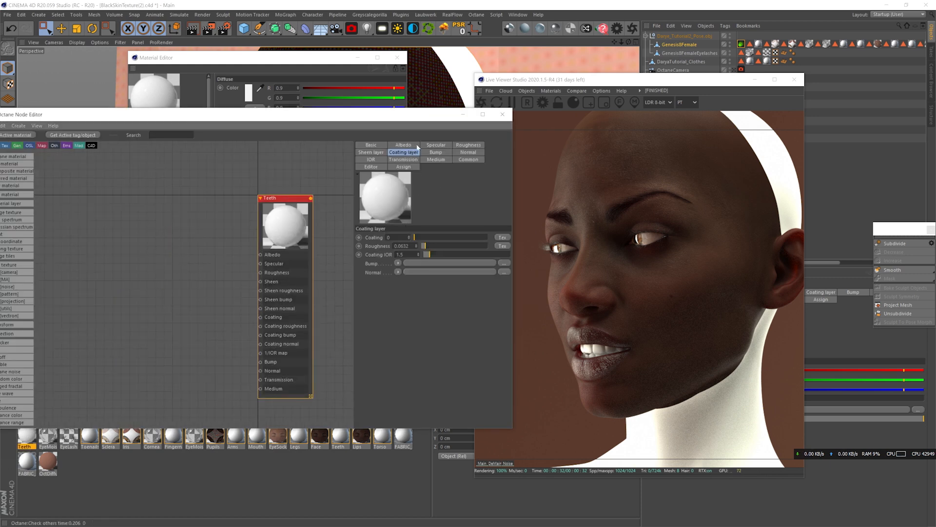
Step: Set the Teeth material's coating amount to 1
left_click(468, 160)
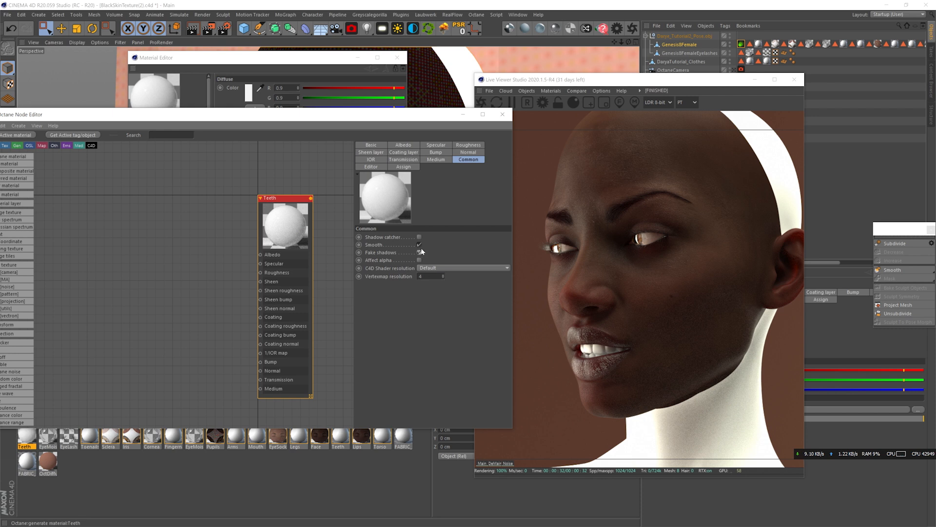
left_click(371, 159)
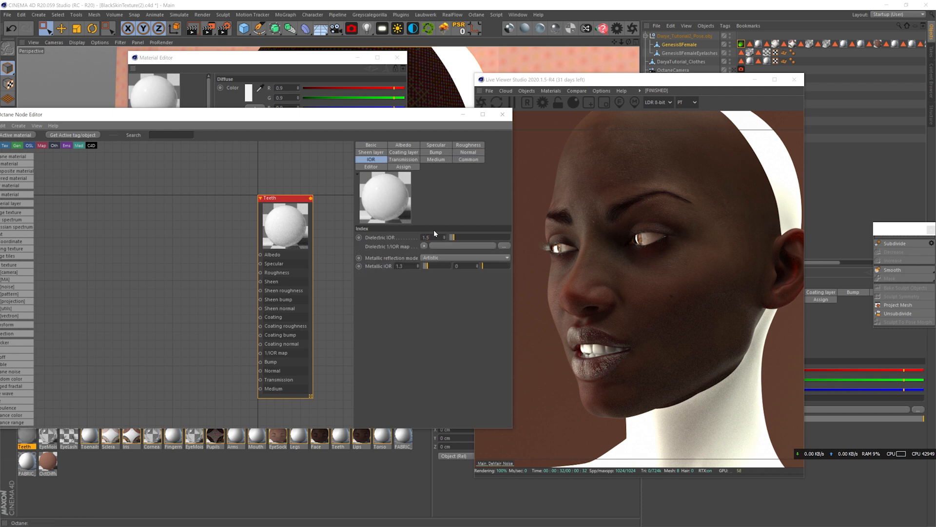
left_click(399, 152)
left_click_drag(426, 239, 488, 237)
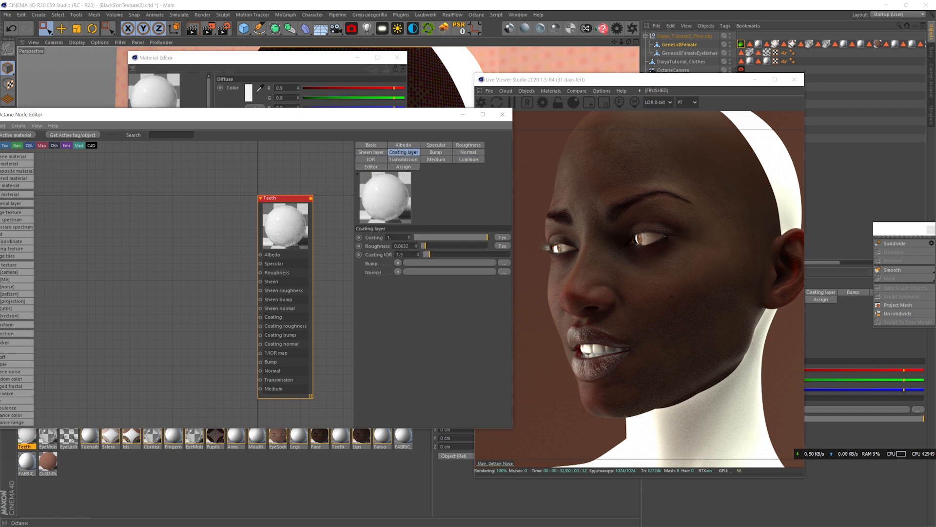
Step: Bring the teeth color and bump images in from the Darya folder, wiring color to Albedo and bump to Coating bump and Bump
key("alt+Tab")
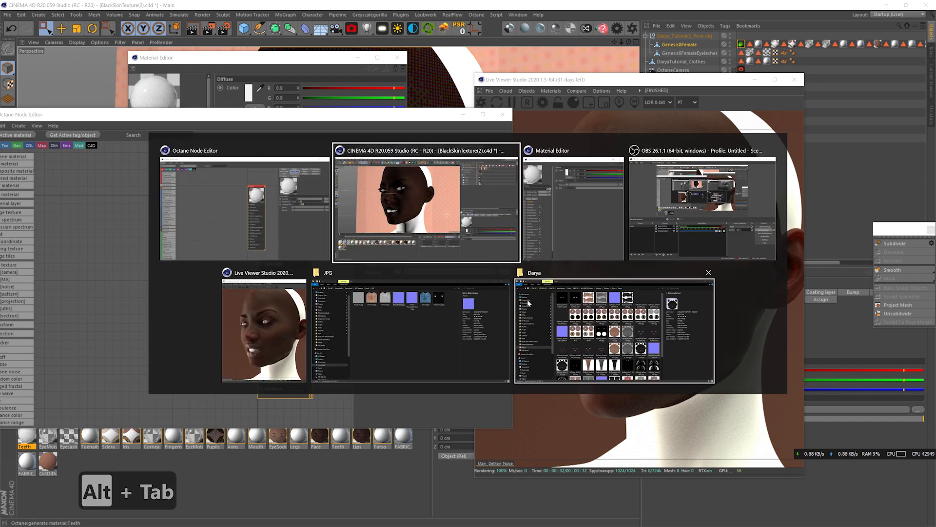
left_click_drag(761, 380, 707, 348)
left_click_drag(697, 339, 133, 190)
left_click_drag(196, 264, 117, 314)
left_click_drag(275, 372, 261, 336)
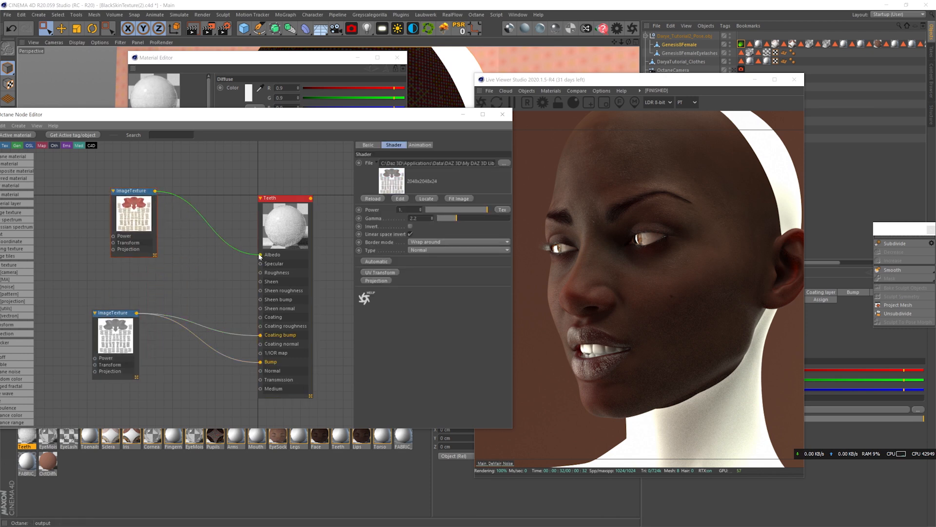
left_click_drag(259, 256, 260, 255)
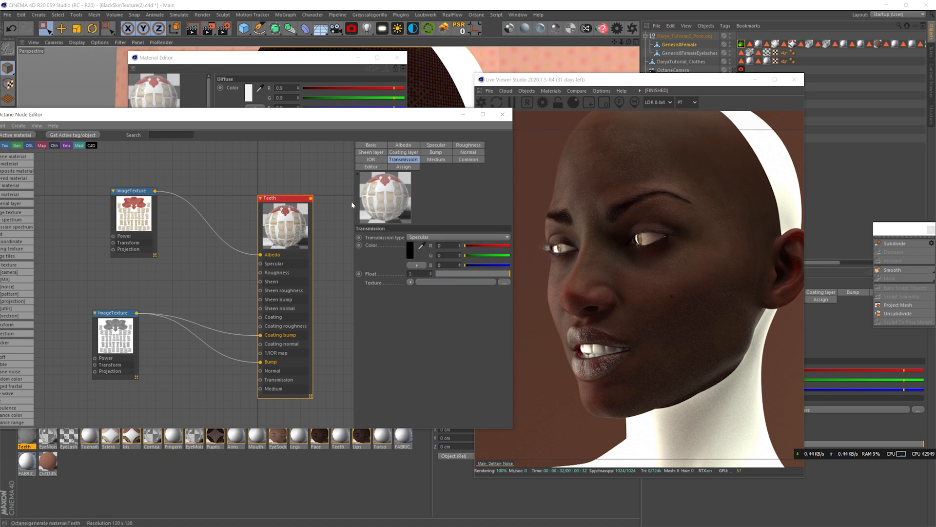
Step: Insert a Color correction node between the teeth color image and Albedo, with gamma about 1.39
left_click(129, 191)
left_click_drag(138, 115, 160, 87)
scroll(41, 333, "down", 2)
scroll(42, 333, "down", 1)
left_click_drag(26, 361, 205, 190)
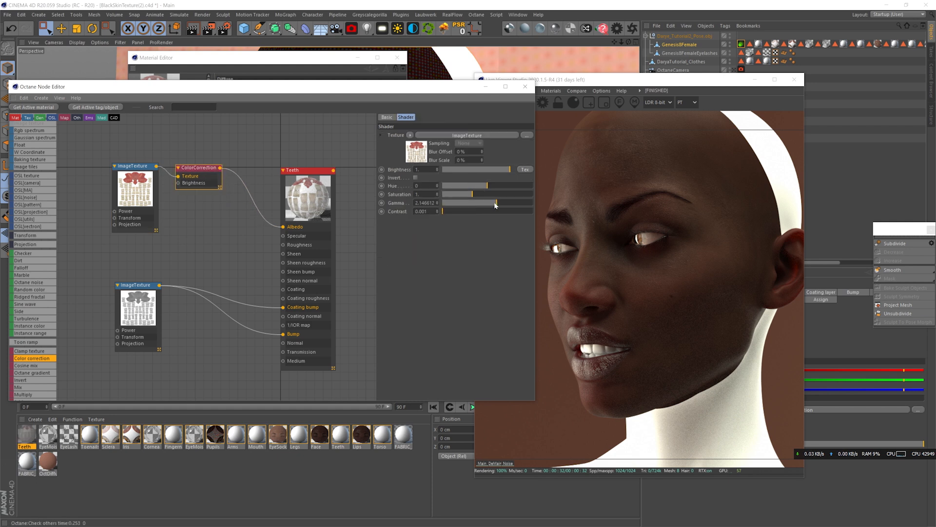
Step: Duplicate the Color correction node on the color image, with saturation about 0.85, gamma about 0.61 and contrast about 1.18
left_click_drag(199, 180, 184, 233, "ctrl")
left_click(188, 224)
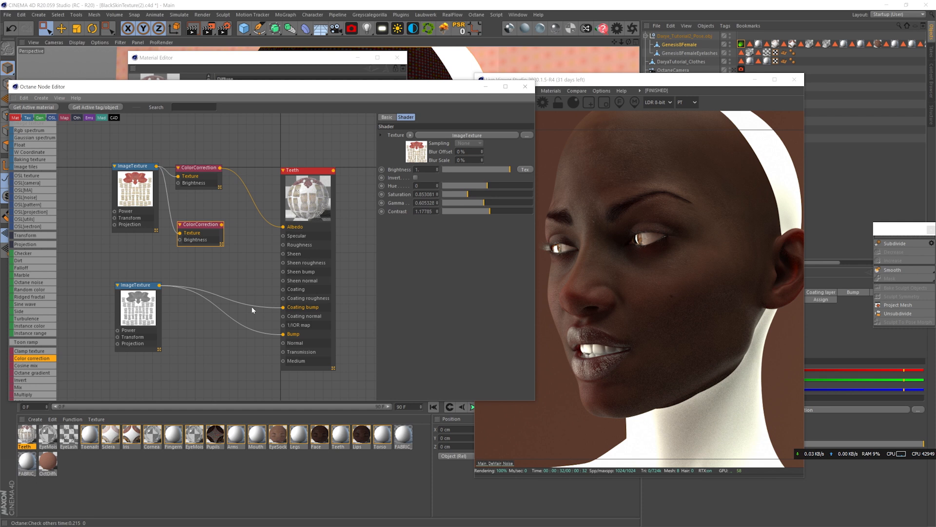
Step: Give the Teeth material a Random Walk medium with density 30 and feed its Albedo from the second Color correction node
left_click(297, 169)
left_click(451, 132)
left_click(466, 210)
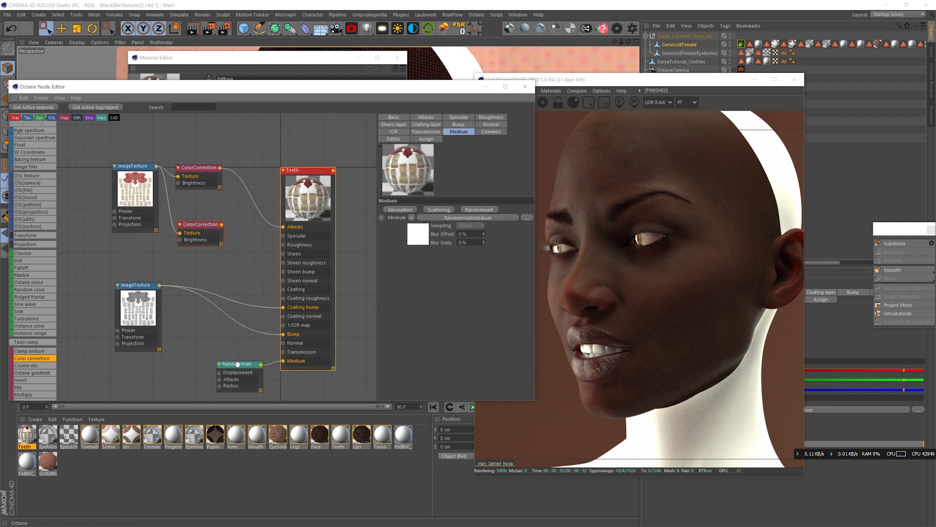
left_click(237, 364)
left_click_drag(217, 386, 219, 379)
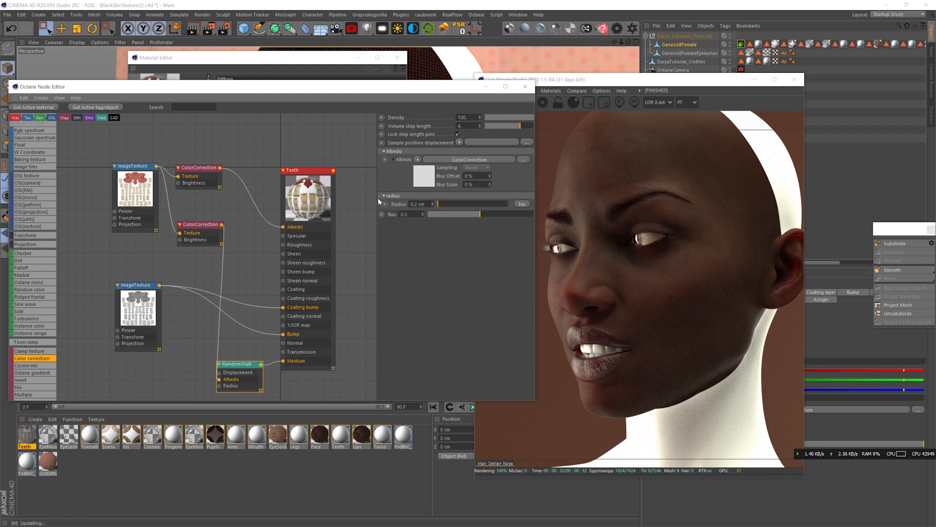
left_click_drag(478, 117, 405, 109)
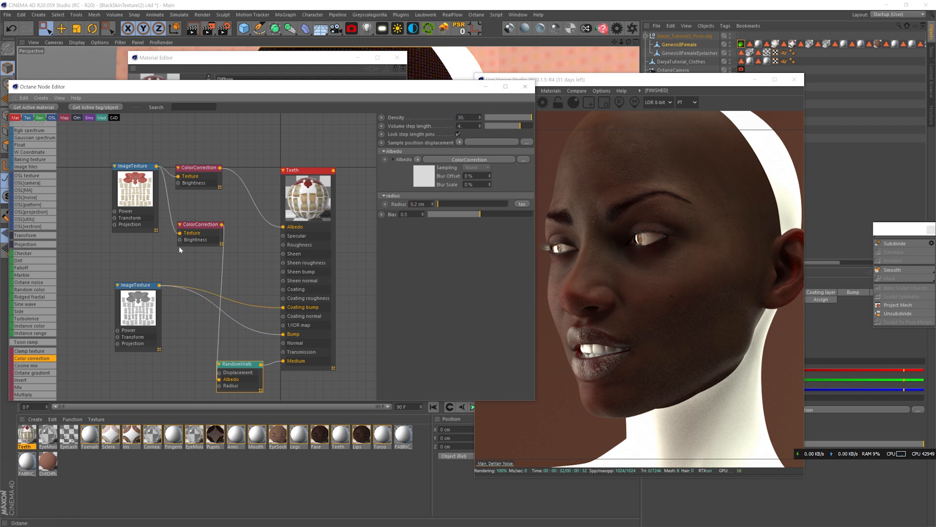
Step: Replace the original Teeth material with the new one and save the scene
left_click_drag(215, 434, 233, 434)
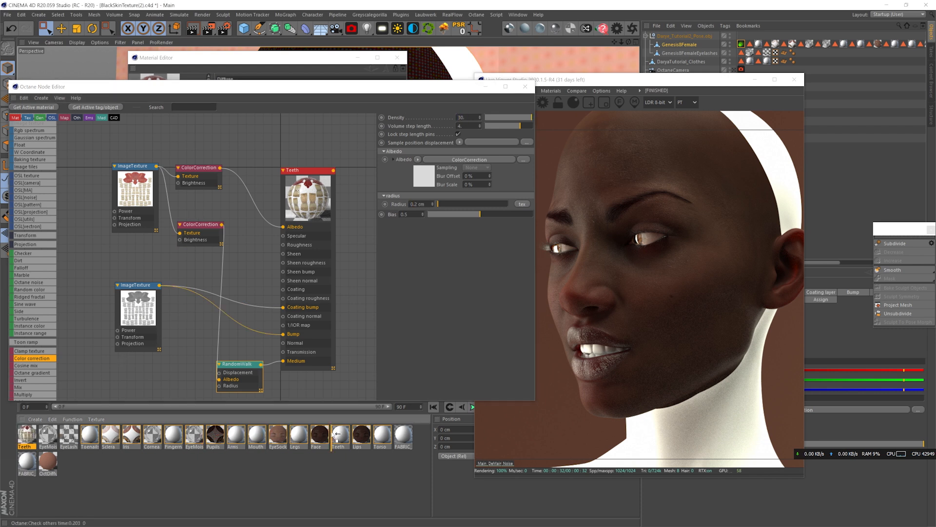
left_click_drag(337, 434, 341, 434)
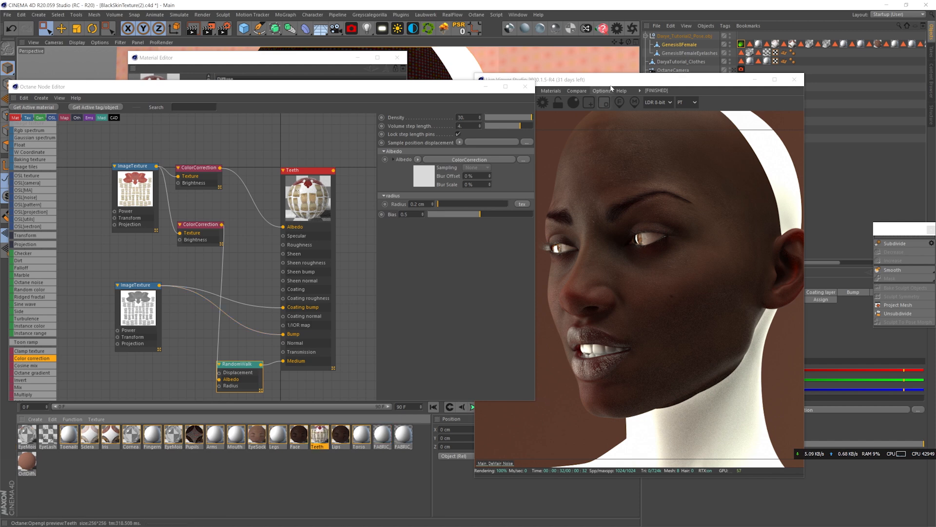
key("ctrl+s")
Step: Restart the live render and limit it to a region around the mouth
left_click(516, 102)
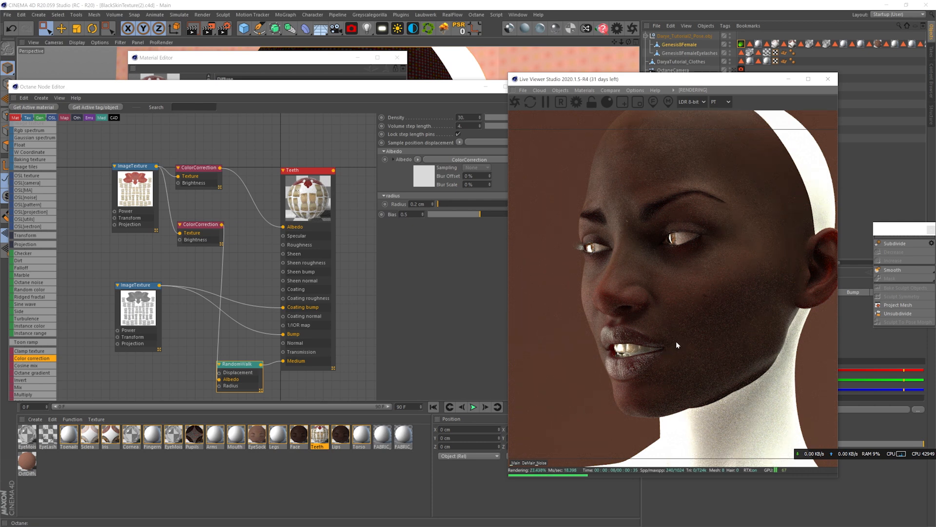
left_click_drag(678, 372, 685, 385)
Step: Set the power of the teeth bump image to 0.4
left_click(138, 307)
type("0.4")
key("Return")
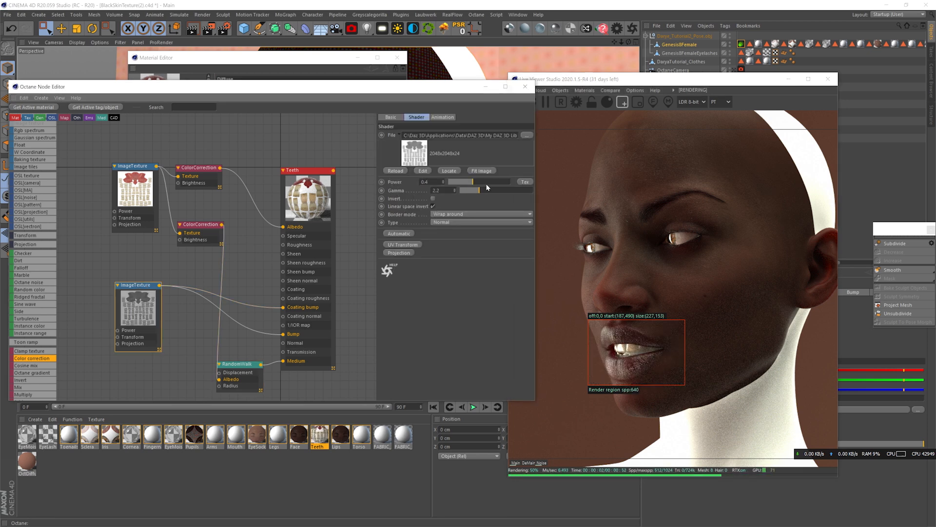
Step: Set the Teeth material's transmission color to a pale pink with about 25% saturation and 85% brightness
left_click(237, 364)
left_click(200, 224)
left_click(316, 172)
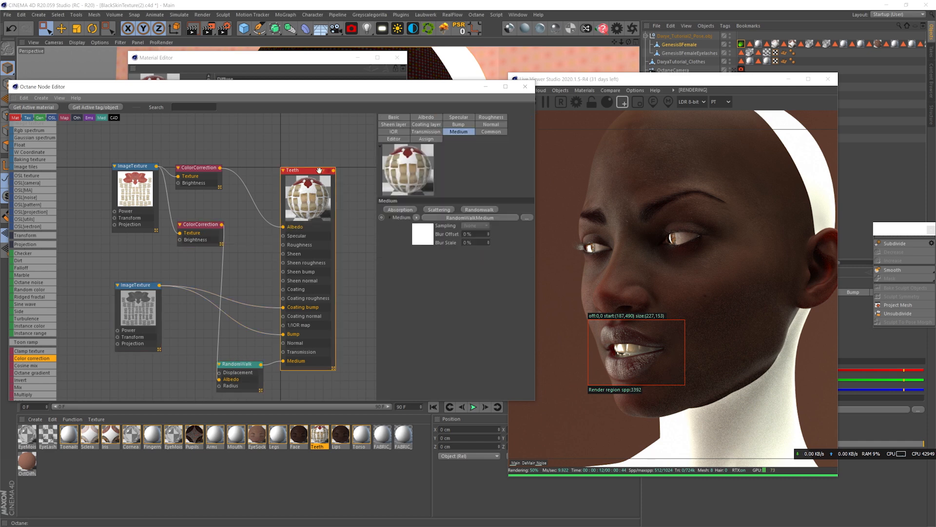
left_click(427, 133)
left_click(435, 224)
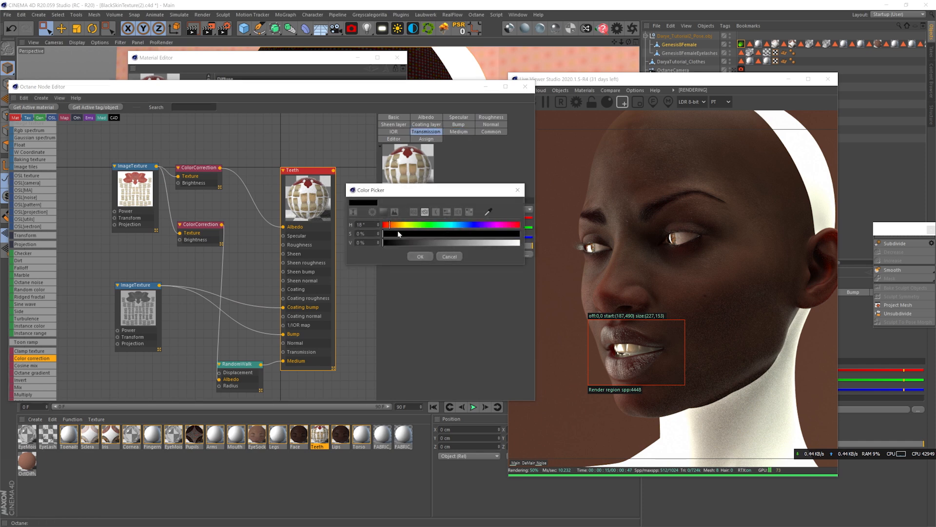
left_click(471, 243)
left_click(432, 234)
left_click(481, 241)
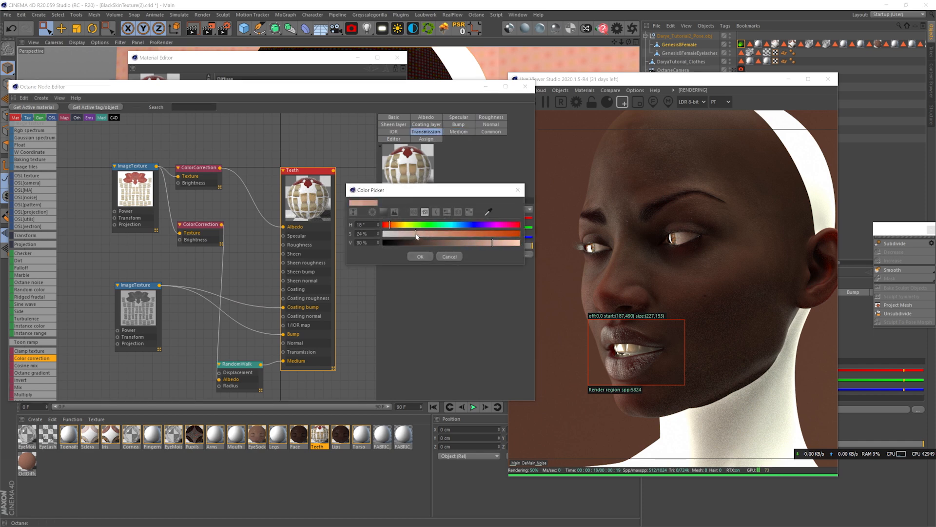
left_click(421, 256)
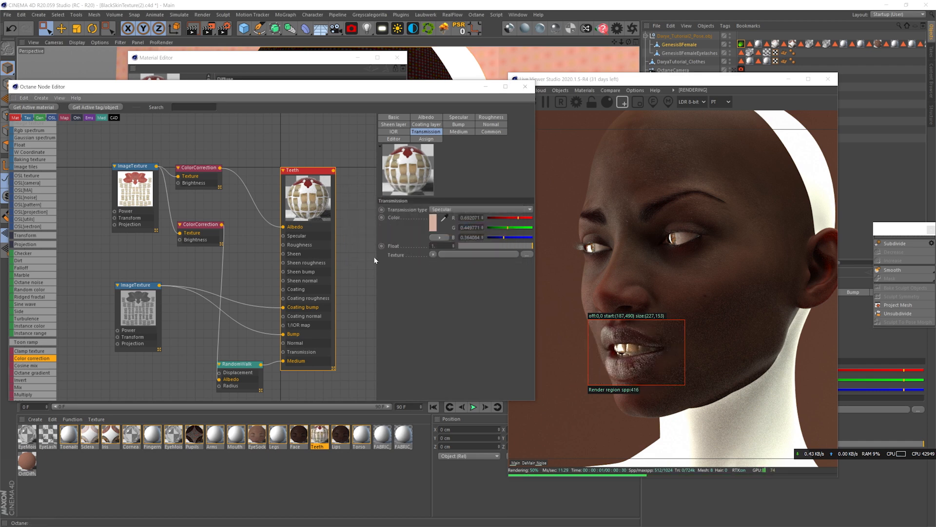
Step: Adjust the gamma of the Color correction node that feeds the Random Walk albedo
left_click(199, 228)
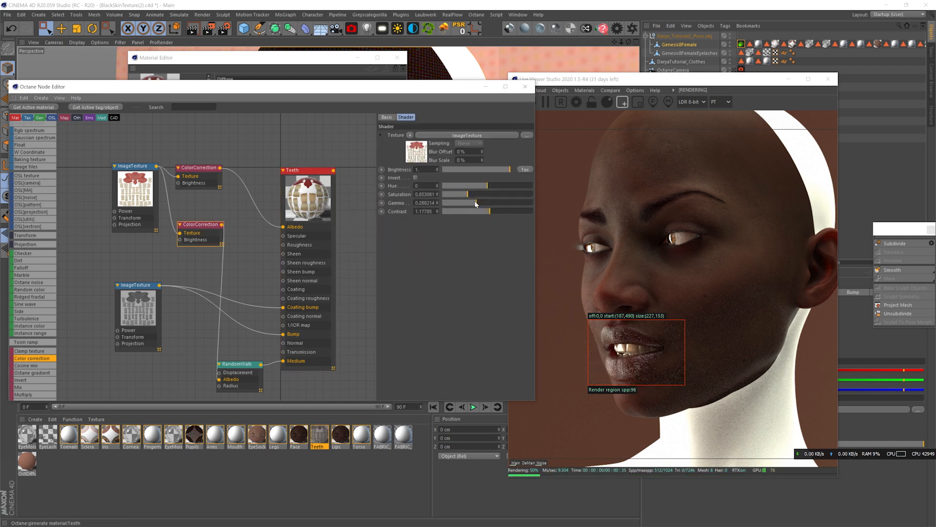
left_click_drag(496, 203, 450, 218)
Step: Set the Teeth coating to 0 with roughness about 0.10 and IOR 1.7, and the surface roughness to about 0.18
left_click(304, 263)
left_click(434, 125)
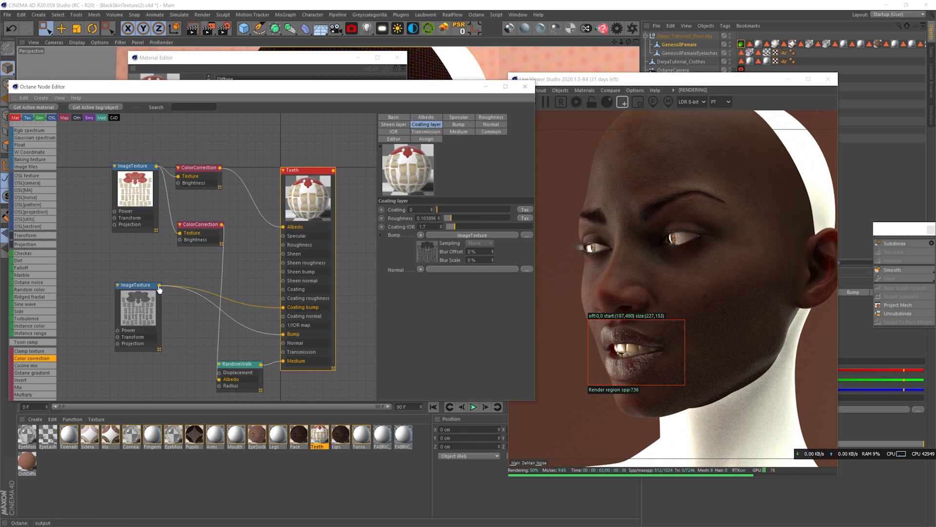
left_click(491, 117)
left_click(449, 237)
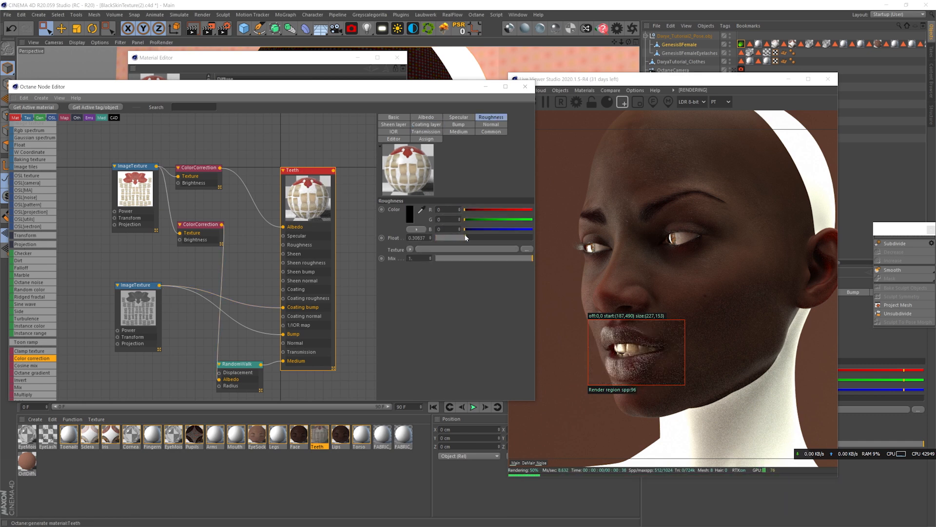
left_click_drag(454, 237, 452, 238)
Step: Connect the teeth bump image to Specular through a new Color correction node
left_click_drag(160, 284, 280, 238)
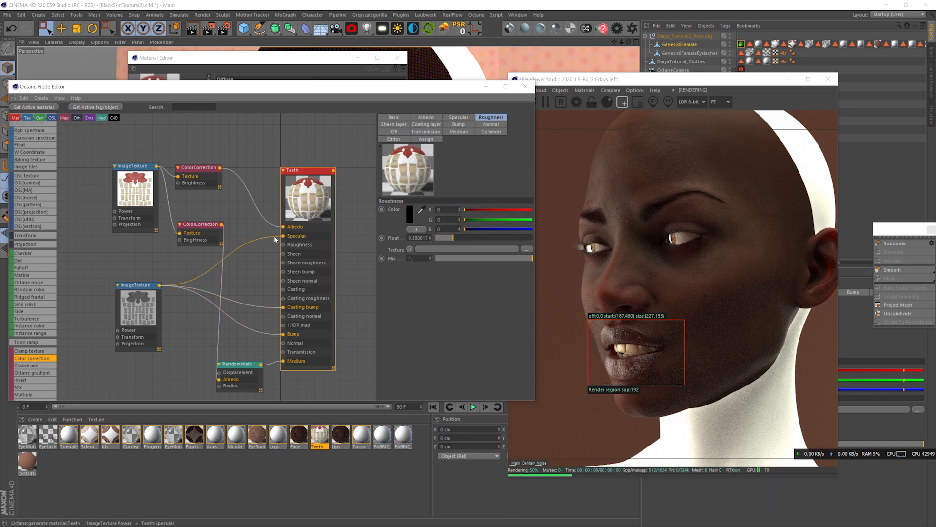
left_click_drag(42, 304, 199, 265)
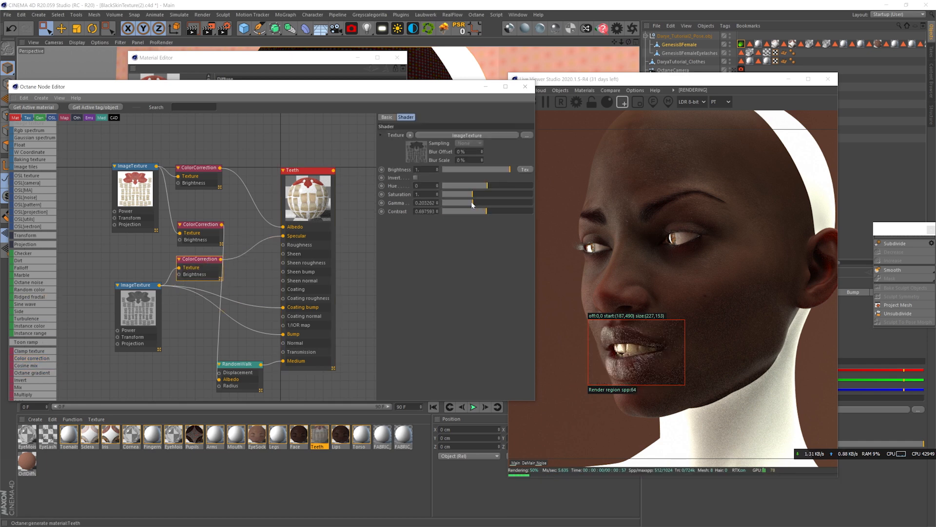
Step: Solo the specular Color correction, set its contrast to about 6.9 and gamma to about 0.34, end the solo and save
right_click(221, 259)
left_click_drag(486, 211, 502, 211)
left_click_drag(473, 203, 476, 203)
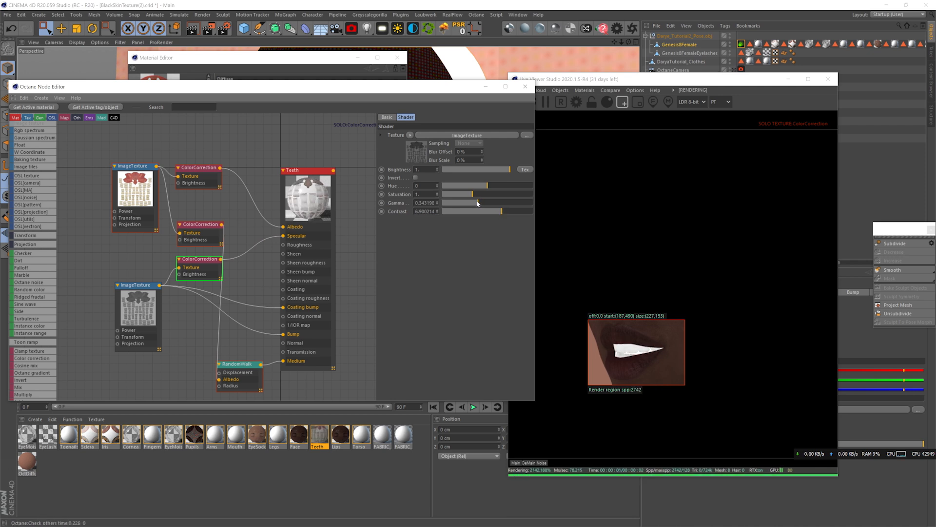
right_click(221, 260)
key("ctrl+s")
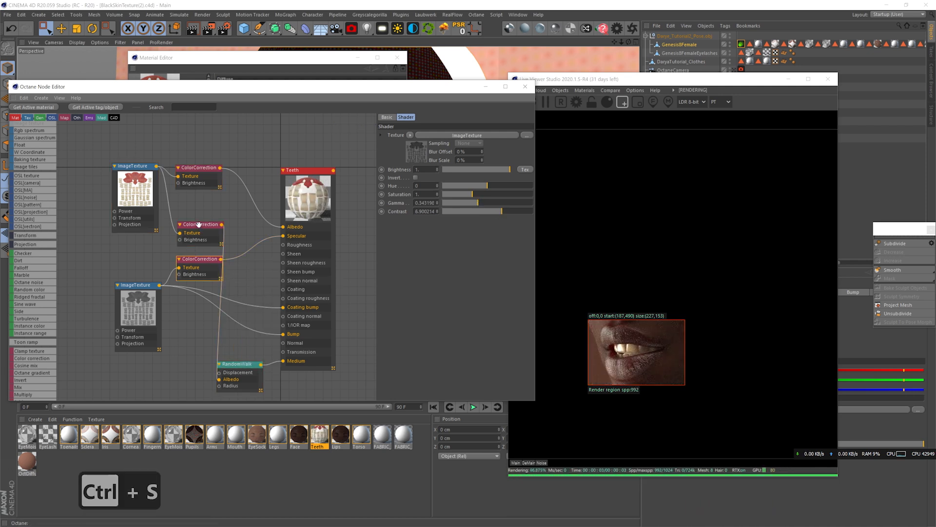
Step: Readjust the gamma and contrast of the Color correction node driving the Random Walk albedo
left_click(203, 169)
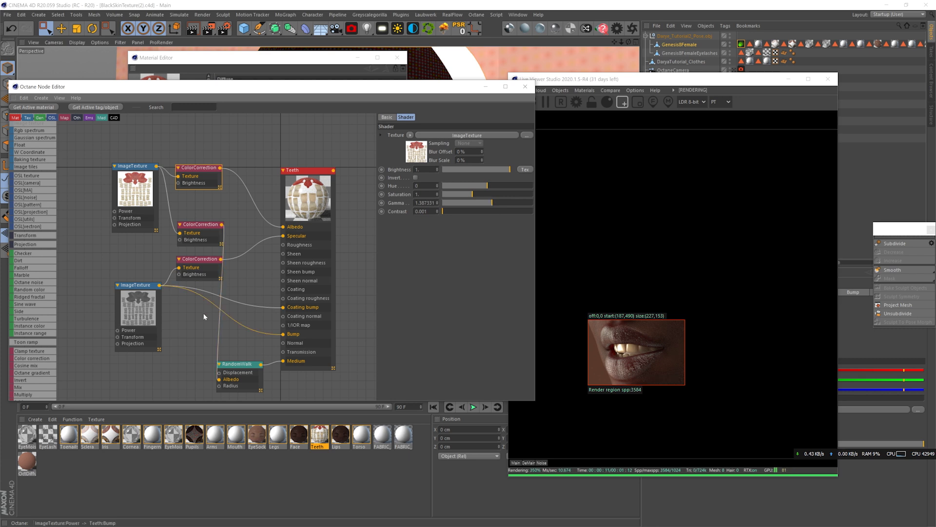
left_click(237, 365)
left_click(200, 224)
left_click_drag(461, 202, 488, 210)
Step: Lighten the Teeth material's transmission color to about RGB 0.85, 0.64, 0.56
left_click(303, 170)
left_click(426, 131)
left_click(410, 214)
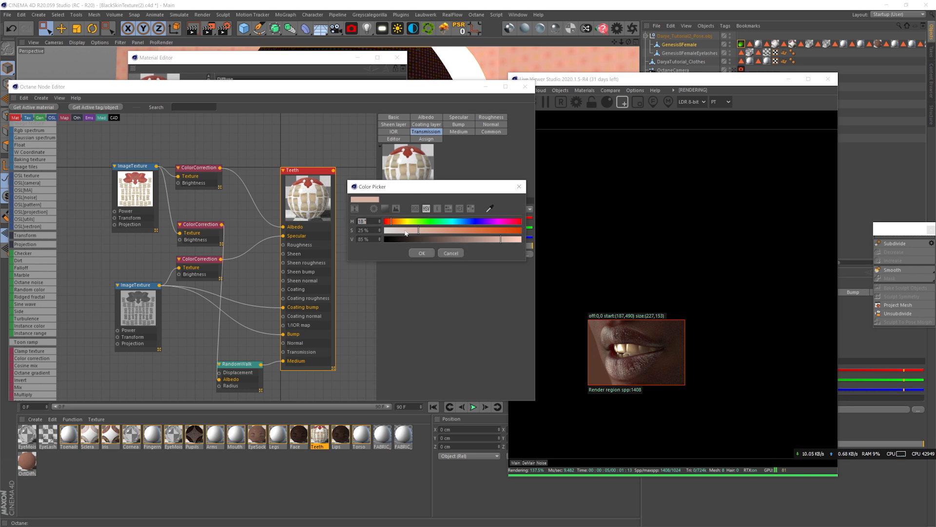
left_click(422, 252)
left_click(433, 217)
left_click_drag(504, 234, 509, 234)
left_click(426, 248)
Step: Overwrite the Mouth material with a copy of the Teeth material
left_click_drag(318, 438, 308, 433)
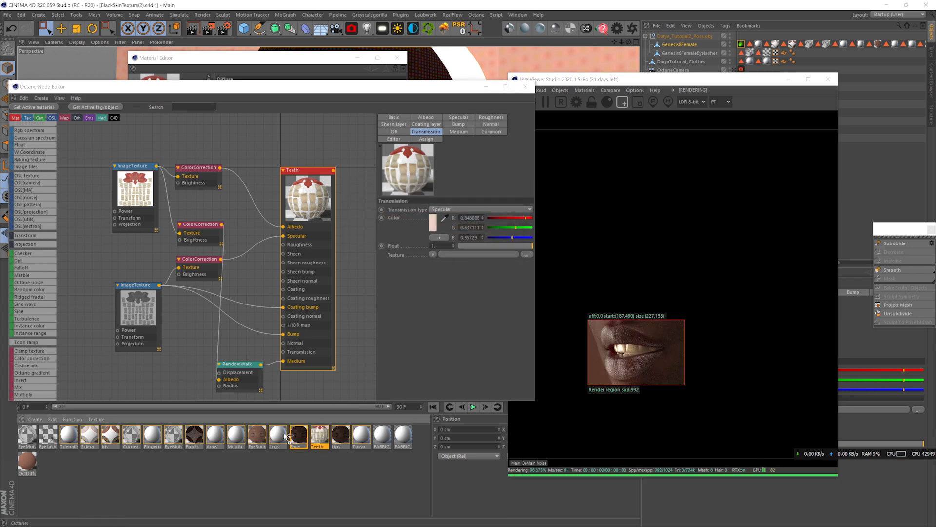
left_click_drag(238, 436, 239, 435)
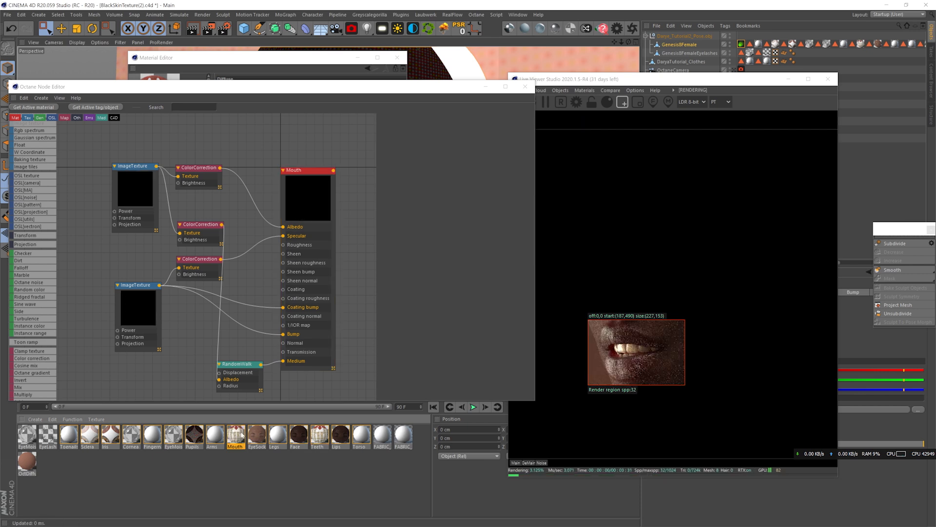
Step: Redden the Mouth material's transmission color to about RGB 0.95, 0.41, 0.39
left_click(193, 238)
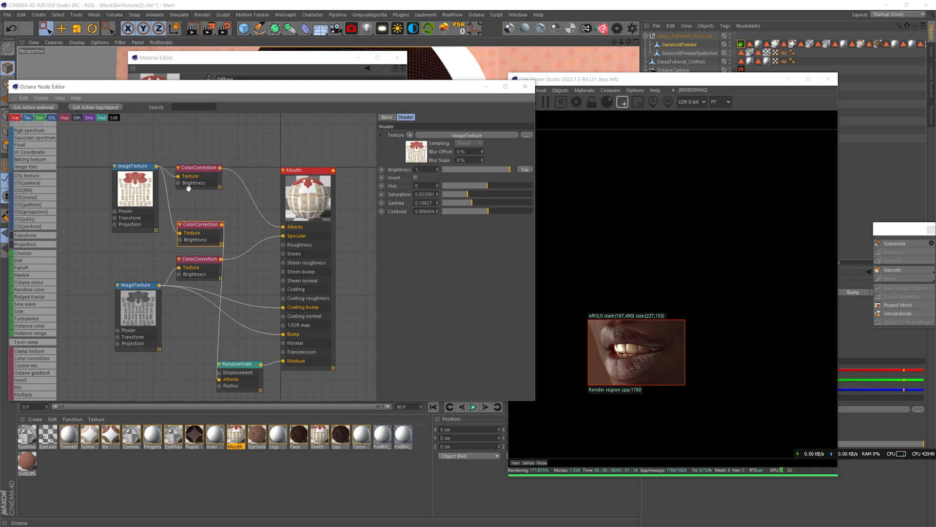
left_click(307, 170)
left_click(445, 222)
left_click(407, 227)
left_click(420, 252)
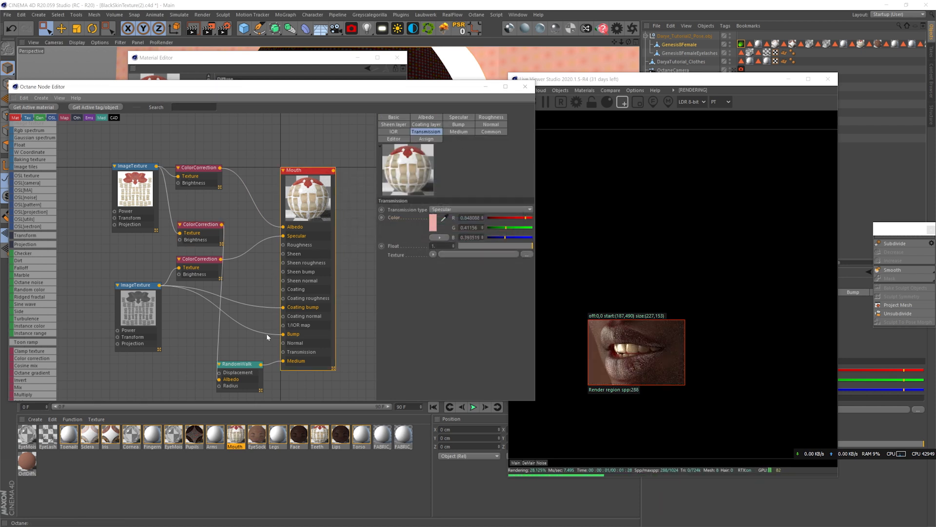
Step: Set the Mouth's Random Walk density to 60, save the scene and turn off the render region
left_click(240, 364)
left_click_drag(466, 118, 441, 120)
type("60")
key("Return")
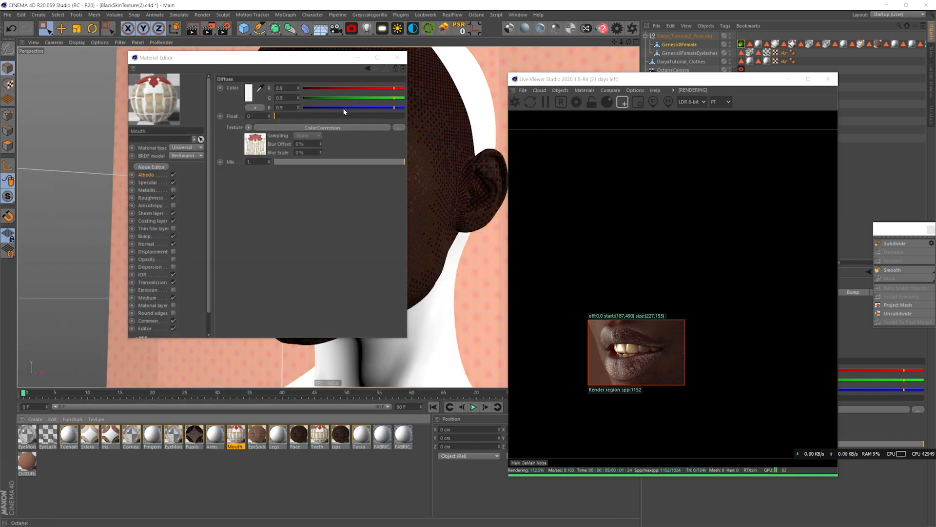
key("ctrl+s")
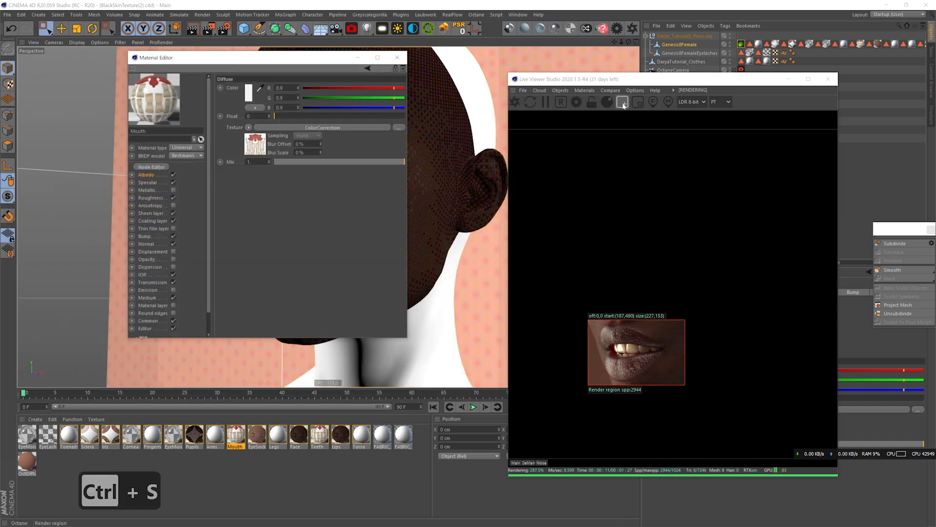
left_click(623, 103)
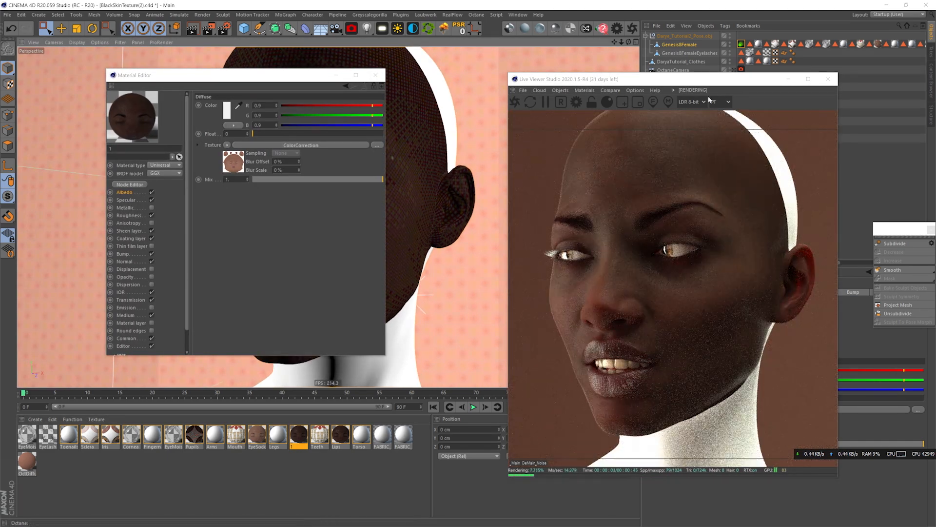
Step: Open the Face material's node network and recolor the transmission gradient's first knot to about H 4°, S 58%, V 71%
left_click(132, 299)
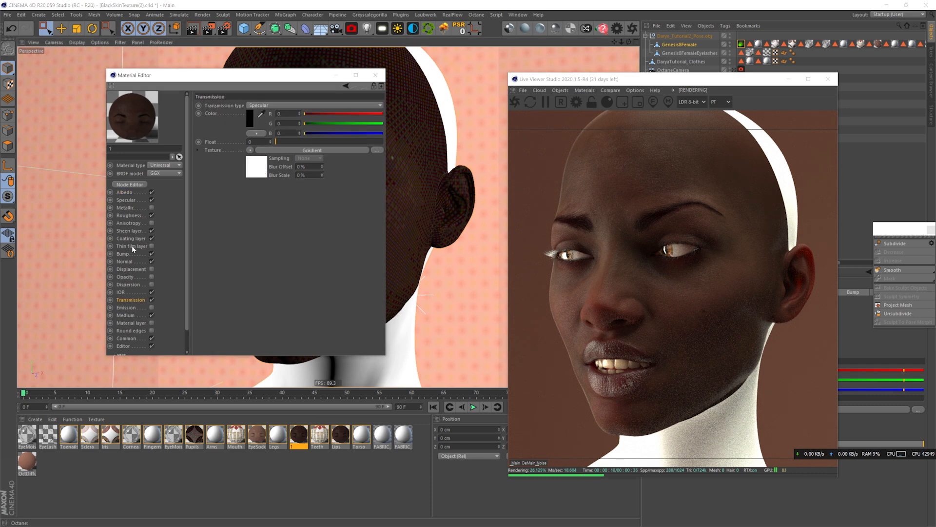
left_click(144, 184)
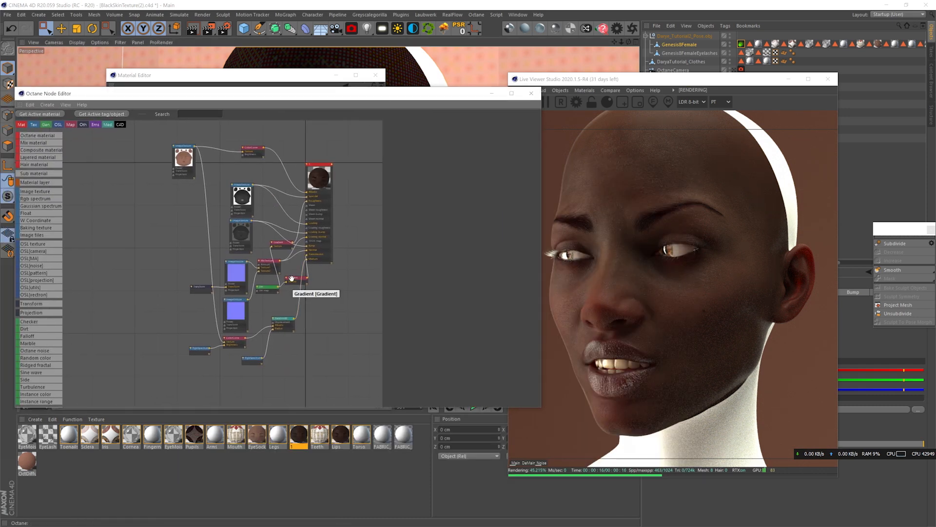
left_click(247, 357)
left_click(283, 318)
left_click_drag(485, 247, 539, 248)
mouse_move(463, 247)
left_mouse_down()
mouse_move(436, 245)
mouse_move(466, 242)
mouse_move(456, 242)
left_mouse_up()
left_click(295, 279)
double_click(430, 224)
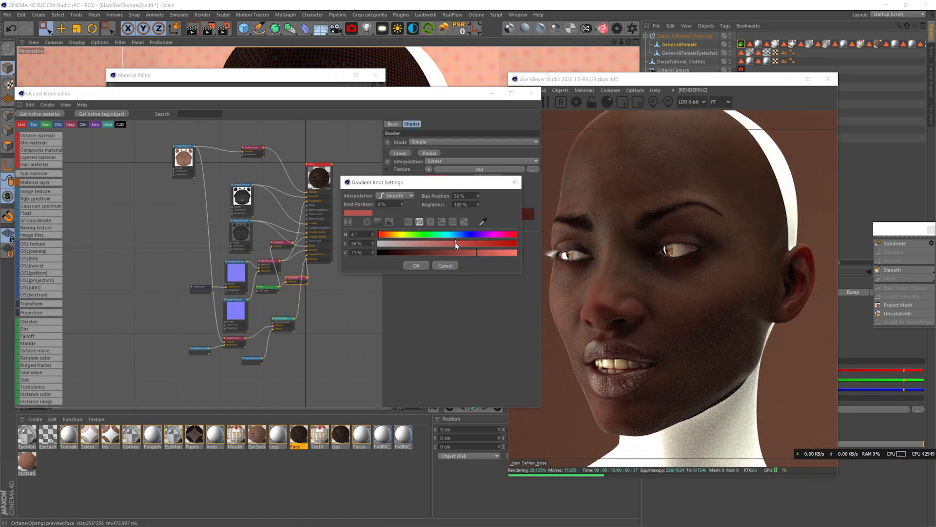
left_click(418, 265)
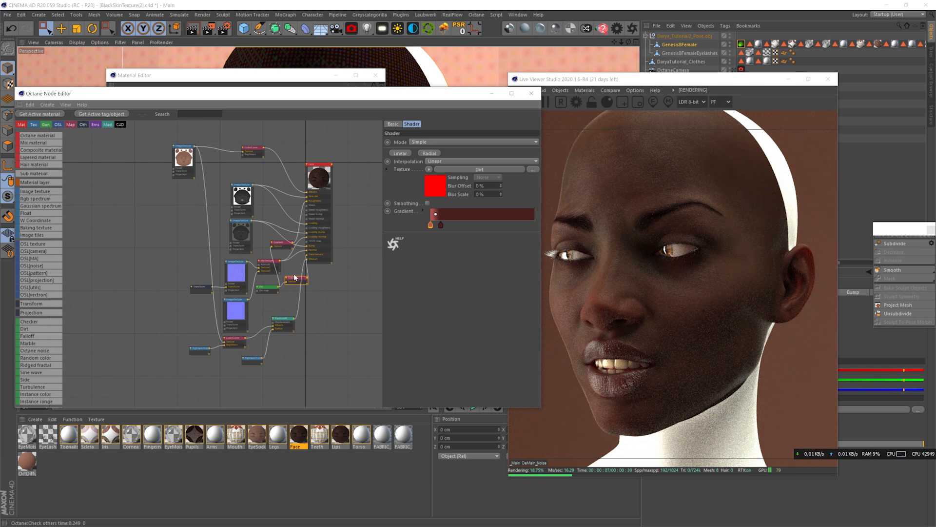
Step: With the Face's transmission gradient soloed, set its Dirt radius to about 8.36 cm, end the solo and save
left_click(267, 288)
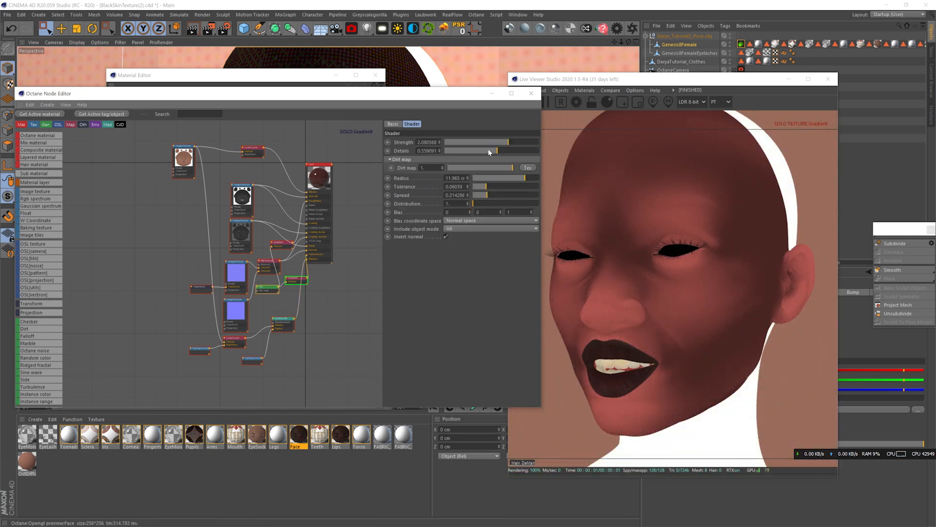
left_click_drag(522, 178, 523, 182)
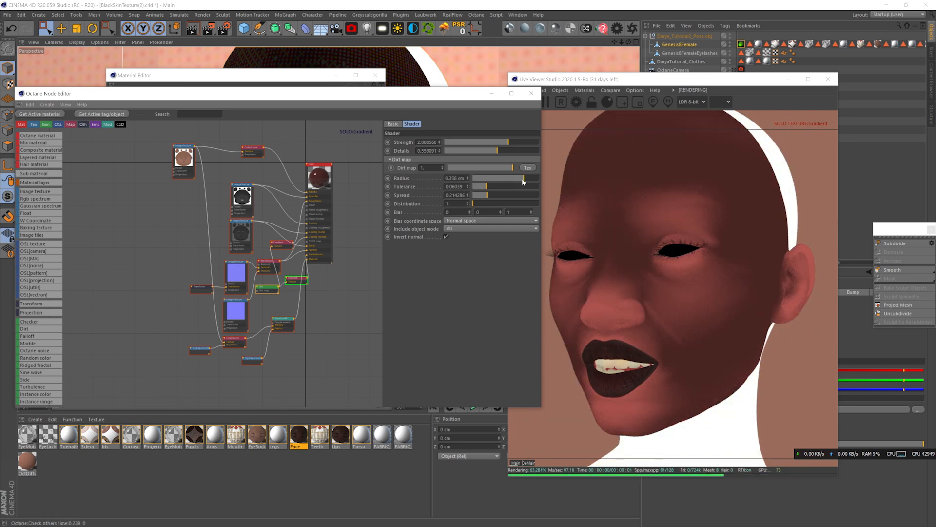
left_click(297, 279)
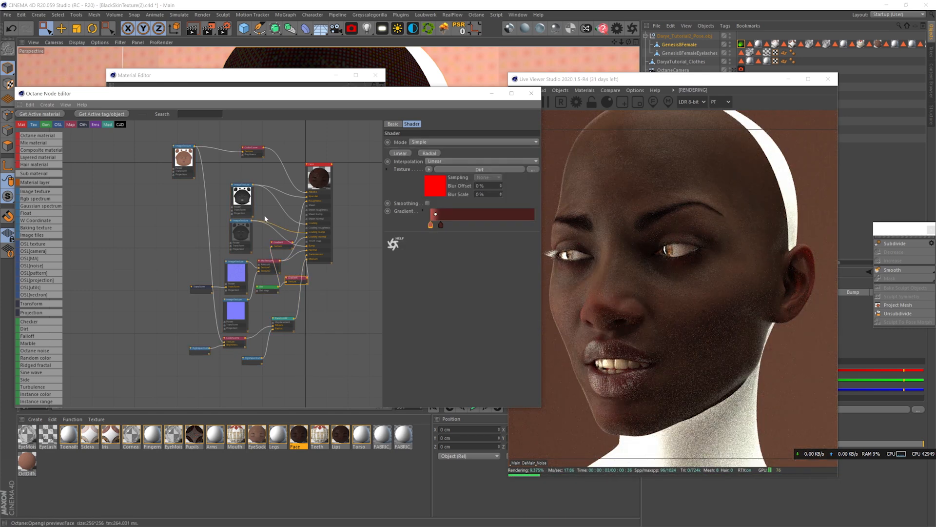
key("ctrl+s")
Step: Close the Face node network, overwrite the Torso material with a copy of the Face material and open the Torso's nodes
left_click(319, 166)
left_click(437, 132)
left_click(282, 243)
left_click(531, 93)
key("ctrl+z")
double_click(366, 437)
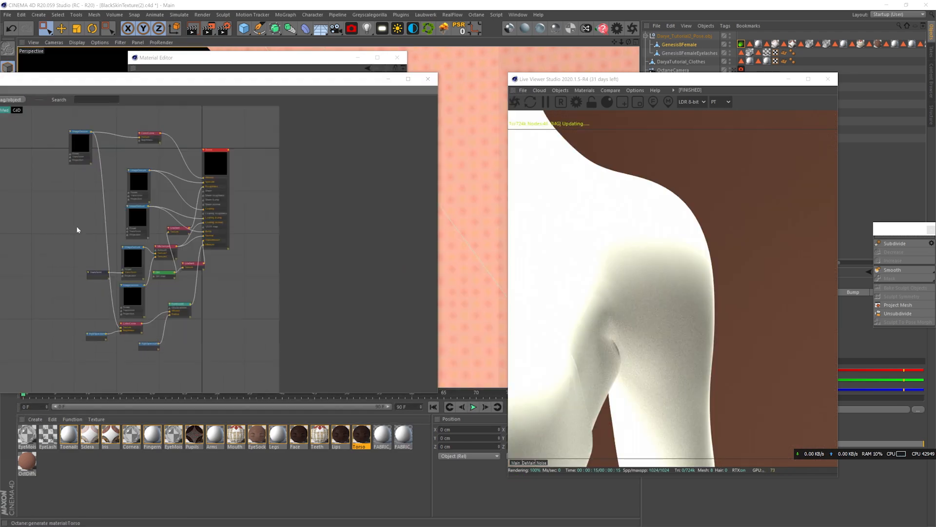
Step: Load RyDarya_torso_1002.jpg, RyDarya_torsoB_1002.jpg and RyDarya_torsoS_1002.jpg into the Torso's color, bump and specular image textures, and save
key("alt+Tab")
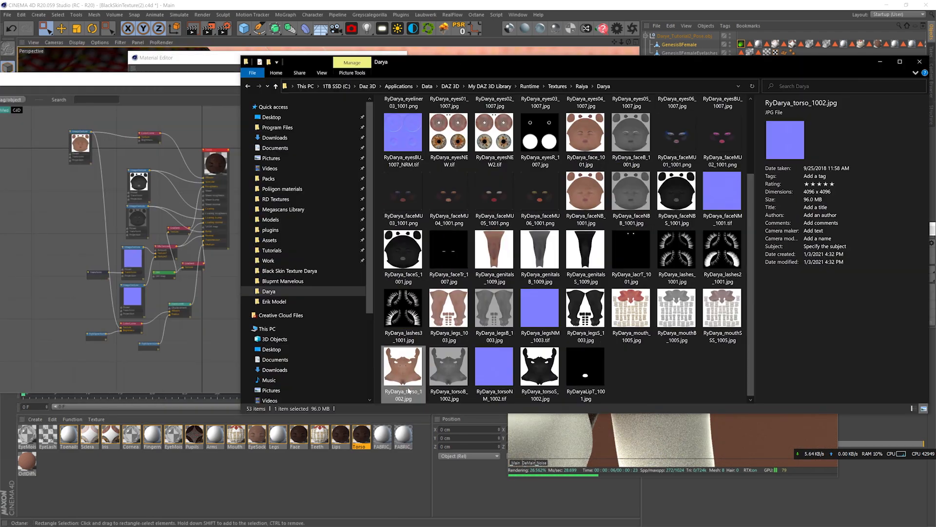
left_click_drag(449, 371, 155, 255)
left_click_drag(140, 222, 138, 219)
key("alt+Tab")
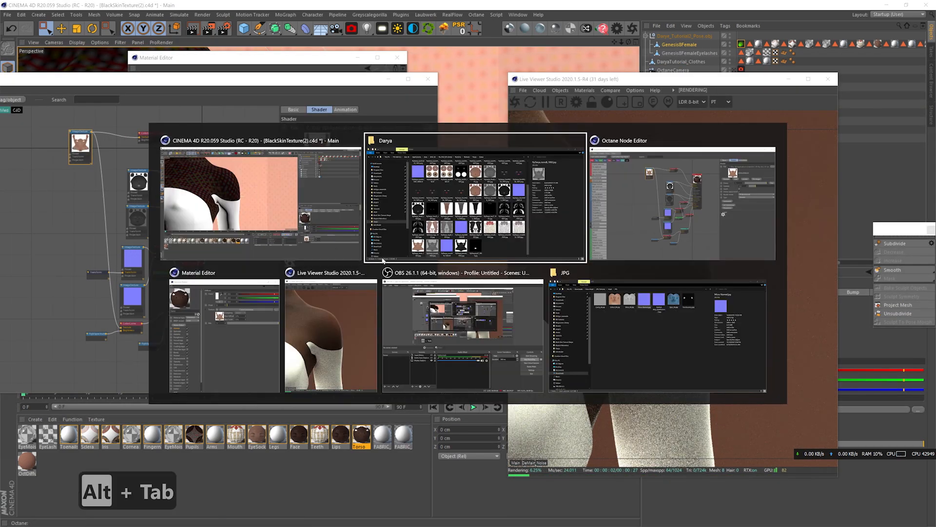
left_click_drag(539, 371, 139, 185)
key("alt+Tab")
key("ctrl+s")
key("alt+Tab")
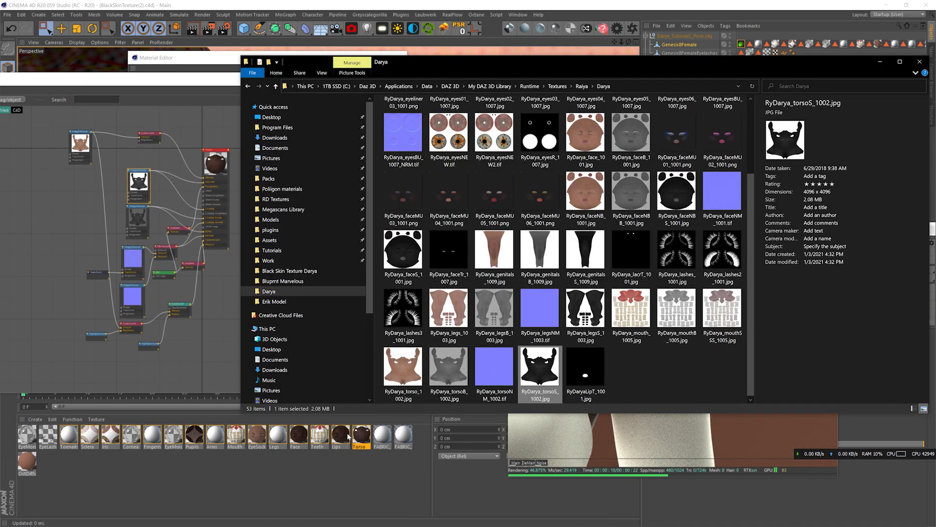
Step: Overwrite the Arms material with a copy of the Torso material and load the Darya arm maps into its image textures
key("alt+Tab")
key("ctrl+z")
key("ctrl+z")
left_click(220, 442)
key("alt+Tab")
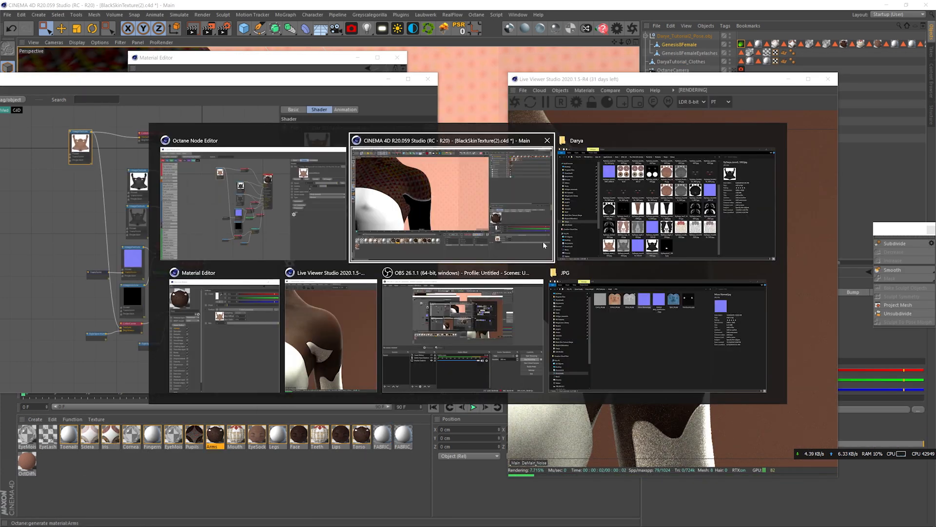
left_click_drag(540, 125, 136, 218)
left_click_drag(631, 122, 139, 185)
left_click_drag(585, 122, 136, 296)
key("alt+Tab")
Step: Overwrite the Legs material with a copy of the Arms material and open its nodes
left_click_drag(147, 78, 291, 102)
left_click_drag(25, 249, 27, 147, "alt")
left_click_drag(312, 101, 163, 391)
middle_click_drag(83, 293, 102, 122, "alt")
left_click_drag(211, 392, 245, 51)
left_click_drag(215, 438, 277, 435, "alt")
left_click(277, 435)
Step: Load RyDarya_legs_1003.jpg, RyDarya_legsB_1003.jpg, RyDarya_legsNM_1003.tif and RyDarya_legsS_1003.jpg into the Legs' color, bump, normal and specular image textures
key("alt+Tab")
left_click_drag(449, 310, 111, 117)
left_click_drag(494, 309, 166, 190)
left_click_drag(539, 310, 168, 268)
left_click_drag(585, 310, 167, 156)
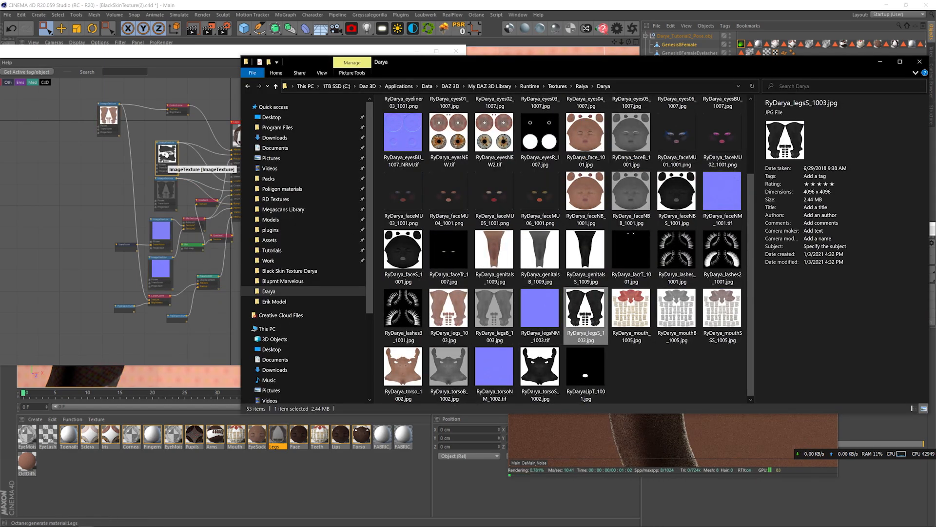
Step: Overwrite the Fingernails material with a copy of the Arms material and open its Random Walk medium settings
left_click_drag(488, 62, 181, 427)
left_click_drag(357, 51, 370, 292)
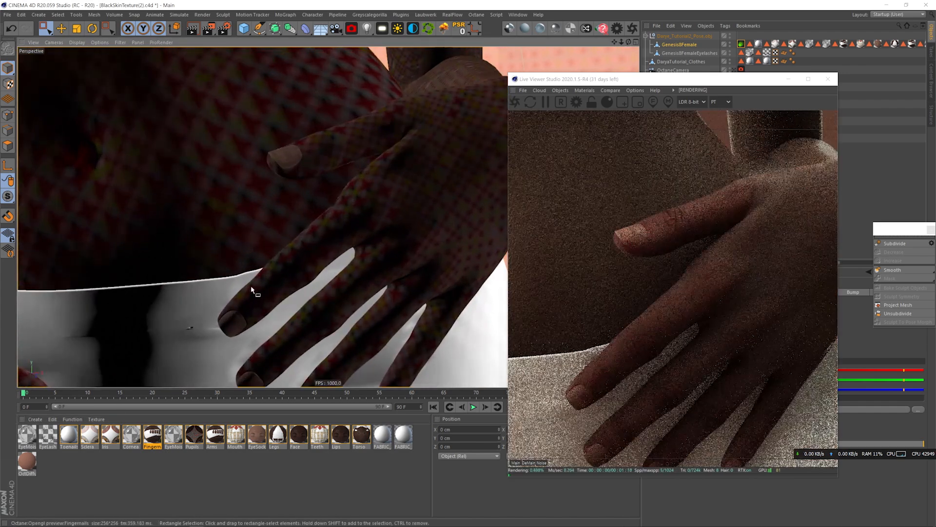
double_click(152, 434)
left_click(61, 341)
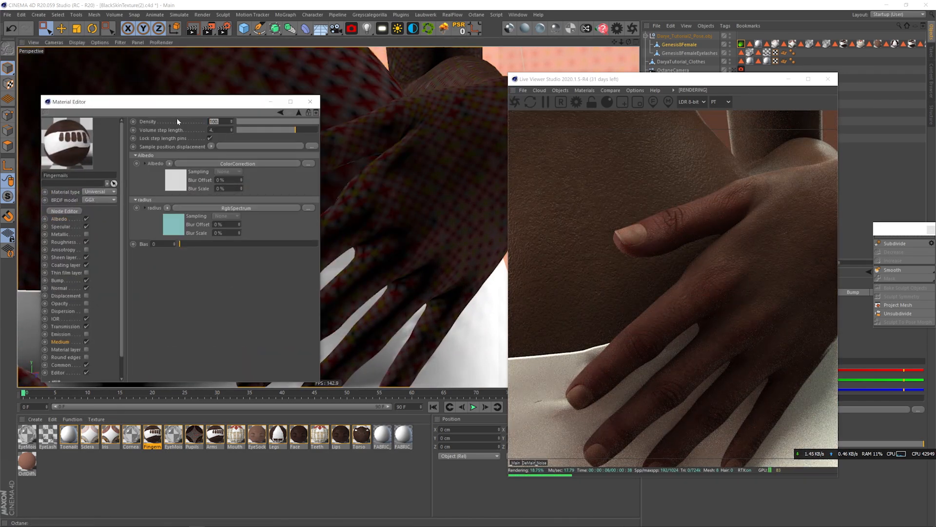
Step: Adjust the first knot color of the Fingernails' transmission gradient and set the albedo Color correction's gamma to about 1.80
left_click(66, 326)
left_click(195, 178)
double_click(176, 222)
left_click(160, 263)
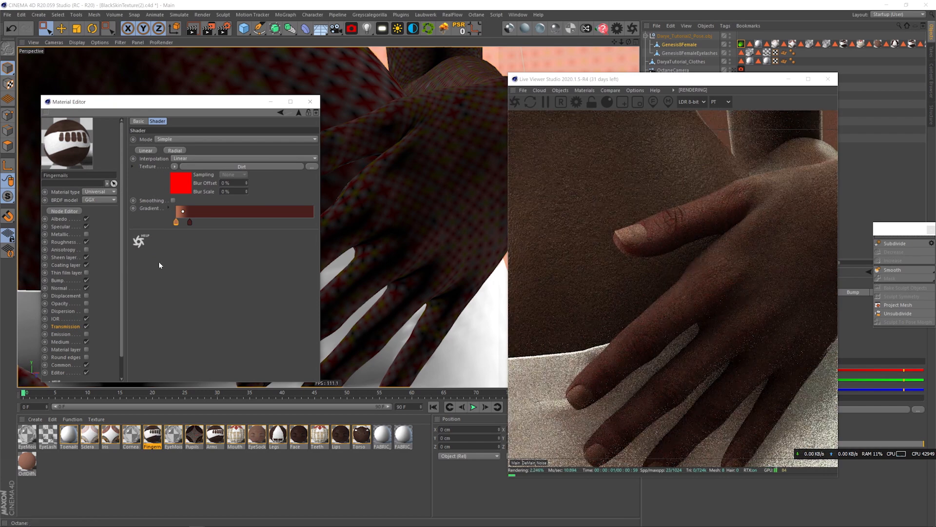
left_click(59, 218)
left_click(187, 171)
left_click(265, 207)
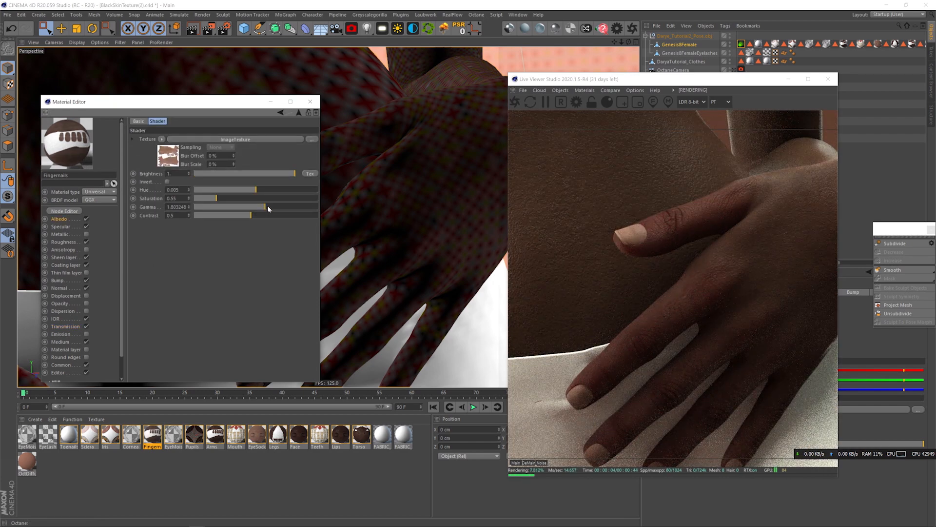
Step: Solo the Color correction feeding the Fingernails' Random Walk albedo and set its saturation to about 0.51 and hue to 0.1
left_click(65, 211)
left_click_drag(299, 162, 104, 89)
left_click(199, 334)
right_click(197, 334)
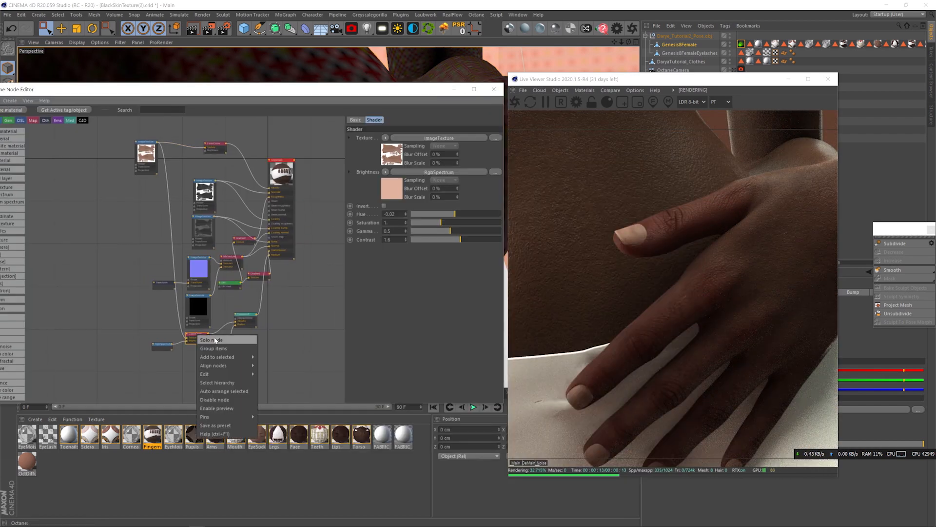
left_click(214, 339)
left_click(425, 223)
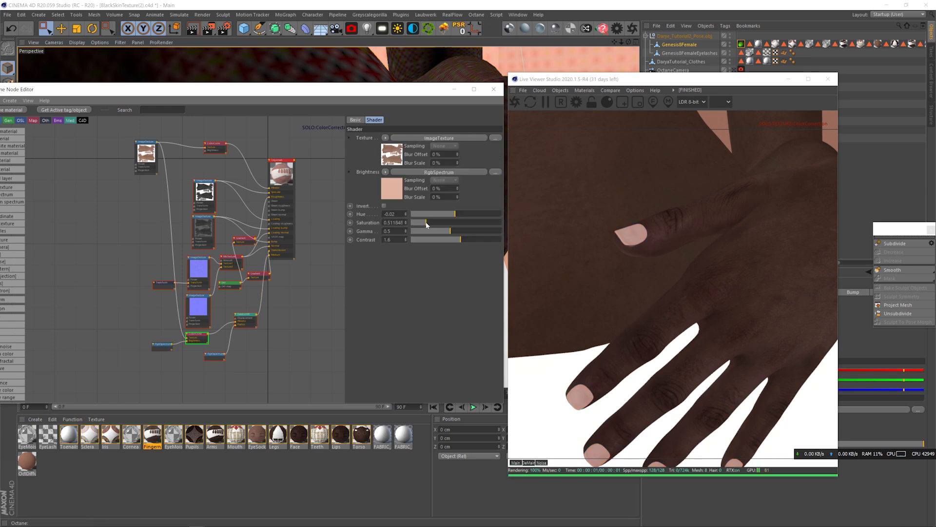
type("0.1")
key("Return")
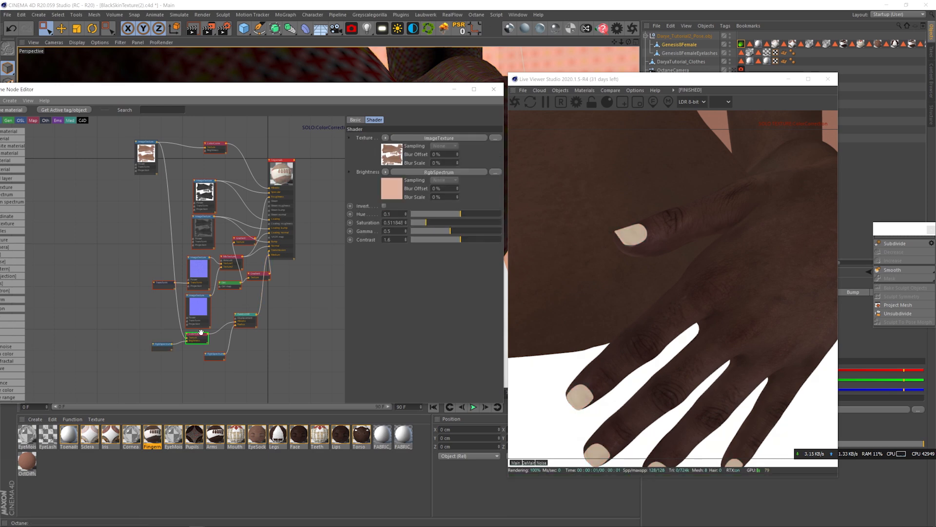
Step: End the solo and set the Fingernails' Random Walk density to 100
left_click(253, 272)
right_click(257, 275)
left_click(244, 315)
left_click_drag(438, 119, 402, 120)
type("100")
key("Return")
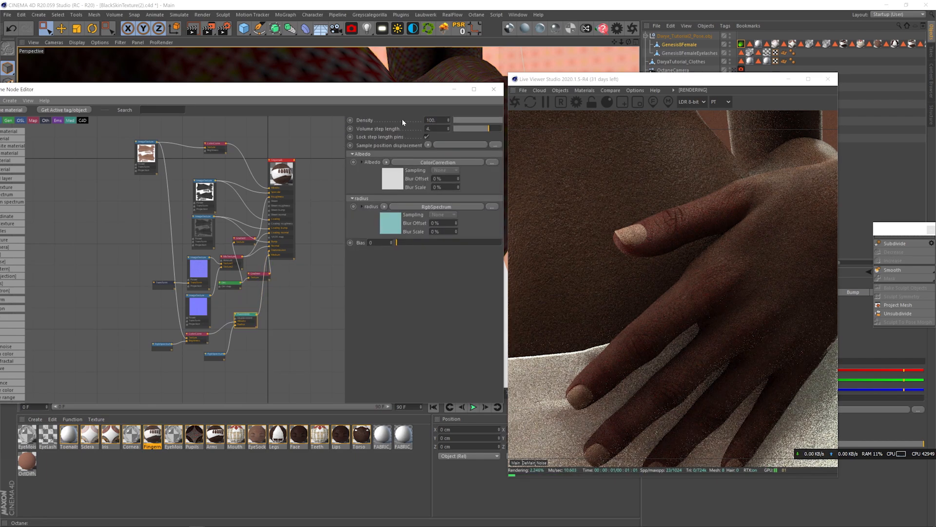
Step: Raise the Fingernails' albedo Color correction gamma to about 2.24 and set the specular image texture's gamma to about 0.9
left_click(215, 147)
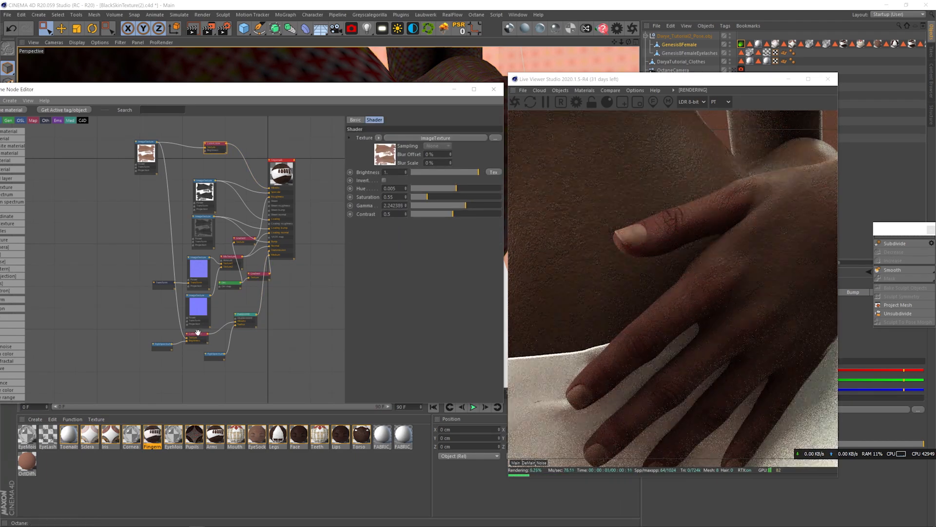
left_click(198, 335)
left_click(214, 183)
left_click(434, 194)
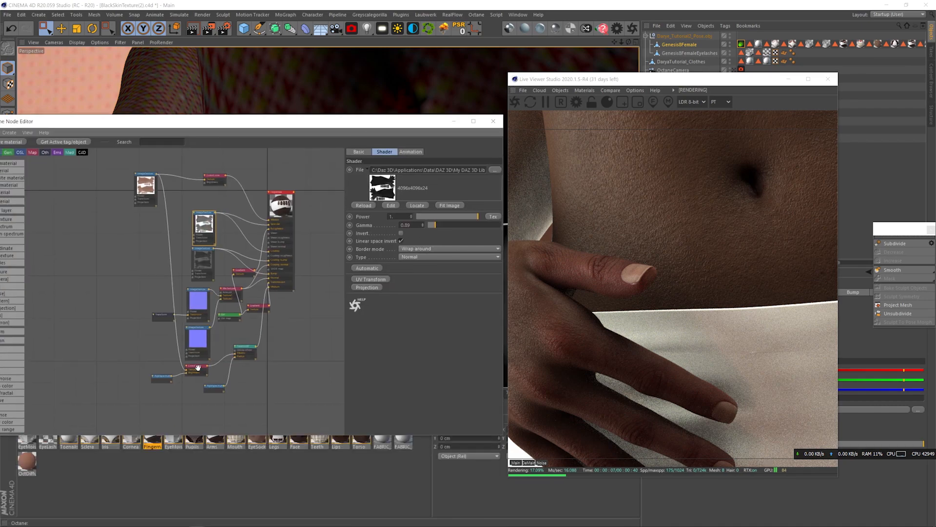
Step: Lower the Random Walk albedo Color correction's saturation to about 0.21 and readjust the transmission gradient's first knot color
left_click(197, 366)
left_click_drag(443, 264, 414, 255)
left_click(257, 306)
double_click(393, 252)
left_click_drag(444, 282, 420, 282)
left_click(377, 294)
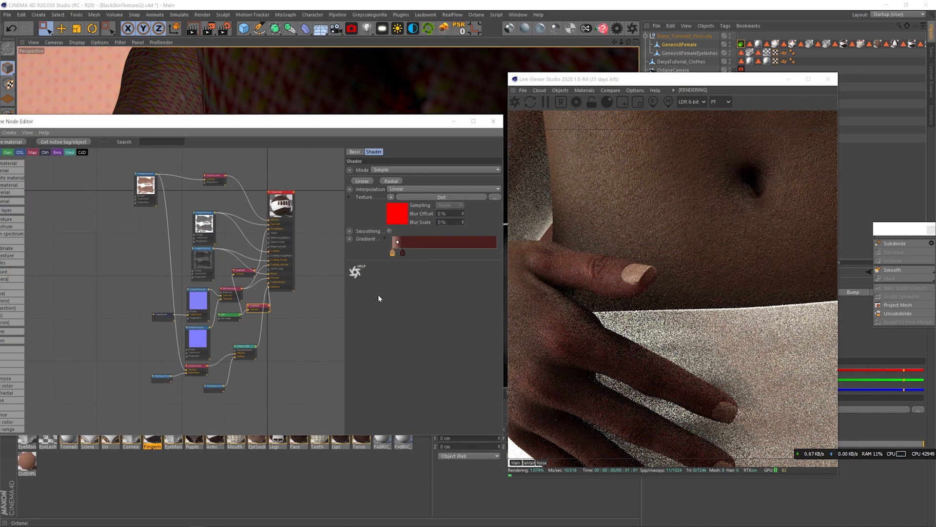
Step: Check the Fingernails' Random Walk settings and solo the Dirt and transmission gradient nodes in the live render
left_click(245, 350)
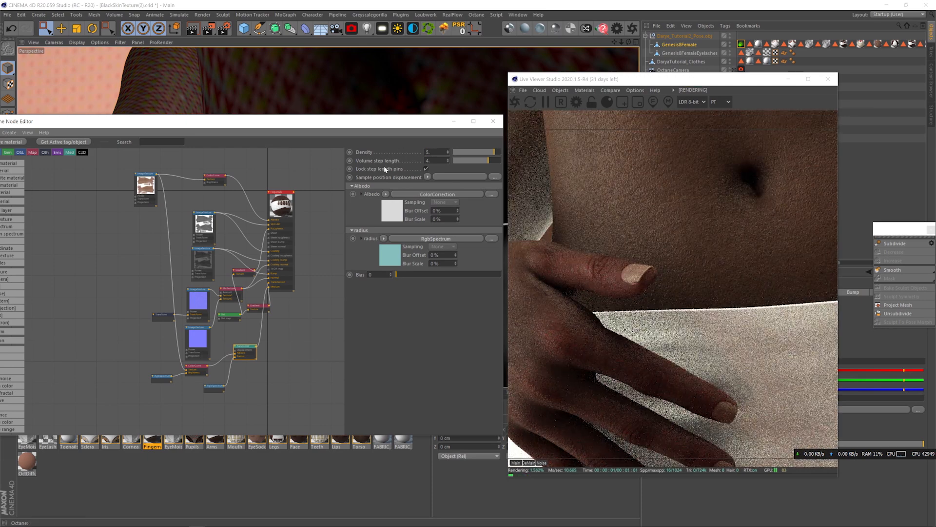
right_click(255, 307)
left_click(272, 317)
right_click(229, 316)
left_click(241, 320)
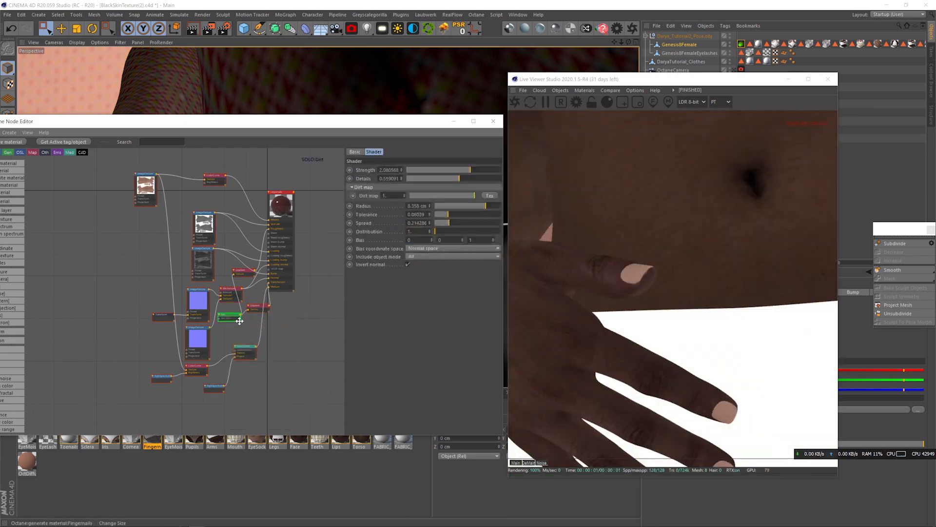
right_click(257, 309)
left_click(263, 311)
right_click(257, 309)
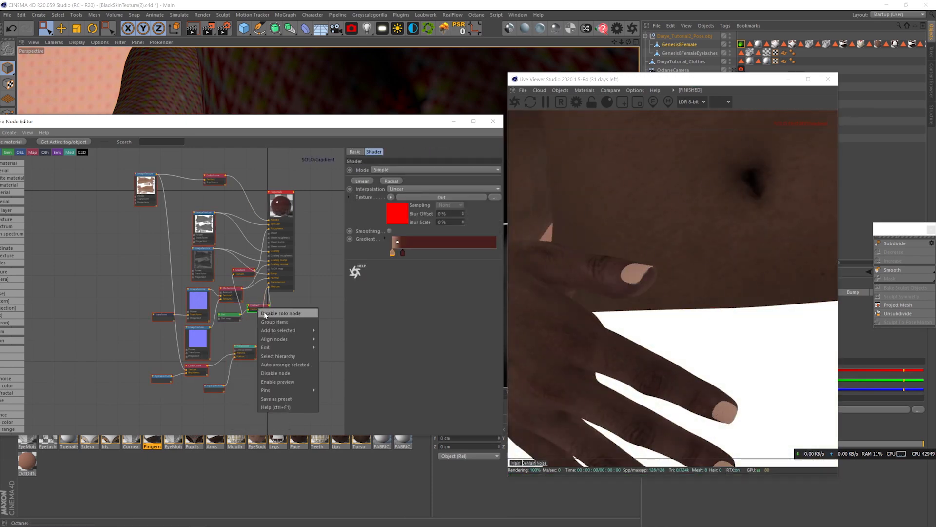
left_click(264, 312)
Step: Solo the Fingernails' albedo Color correction, set its gamma to about 3.12 and contrast to 0.8, and end the solo
right_click(215, 176)
left_click(221, 178)
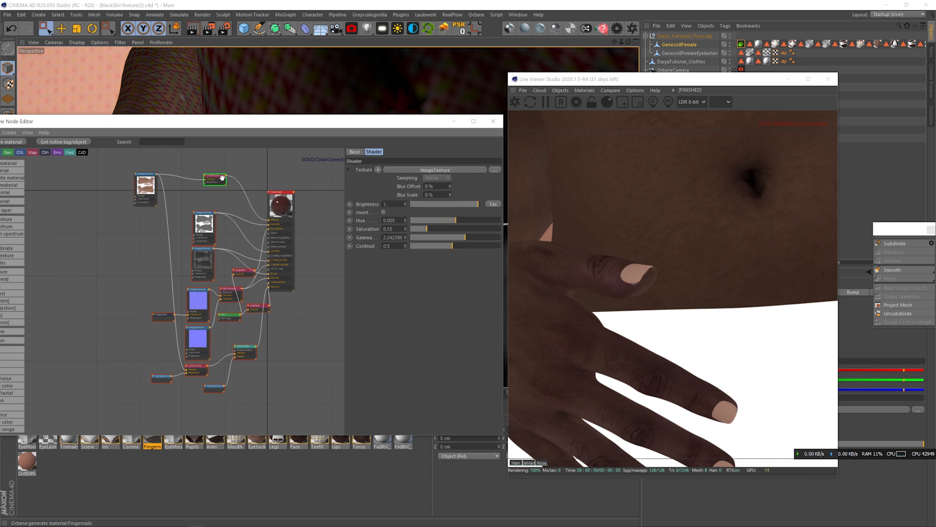
left_click(468, 238)
key("BackSpace")
type("8")
key("Return")
right_click(216, 177)
left_click(219, 181)
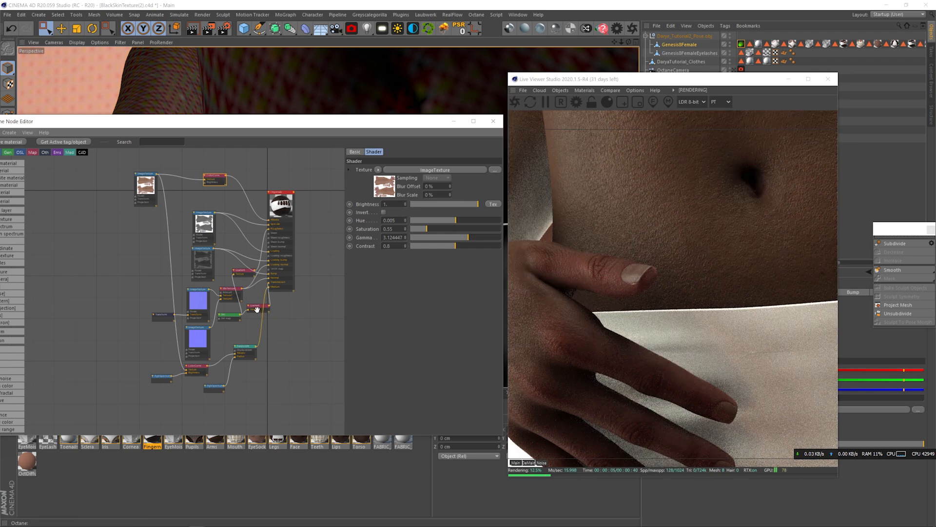
Step: Set the Fingernails' Random Walk density back to 100 and its albedo Color correction's gamma to about 0.1
left_click(244, 348)
type("100")
key("Return")
left_click(432, 262)
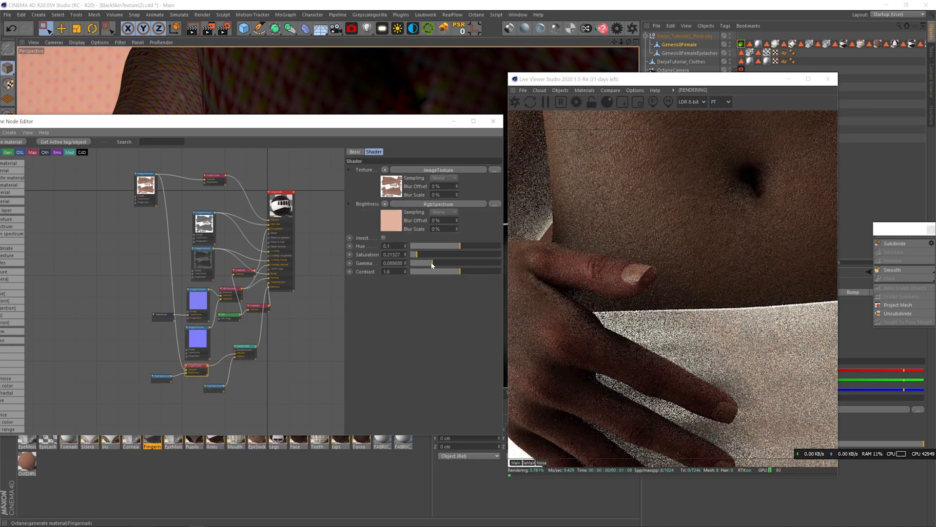
Step: Lower the gamma of the Fingernails' Color correction fed directly by the diffuse texture to about 2.82 and close the node graph
left_click(213, 177)
scroll(394, 237, "down", 2)
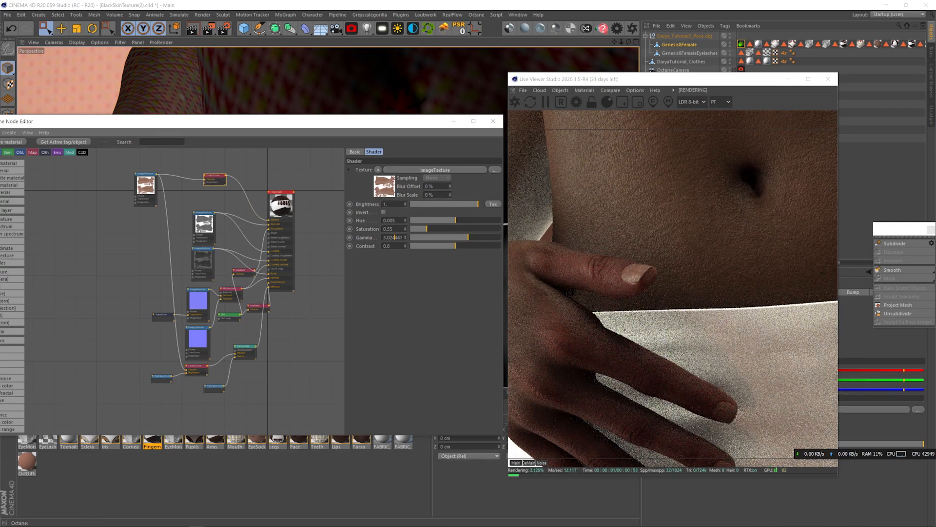
scroll(394, 237, "down", 2)
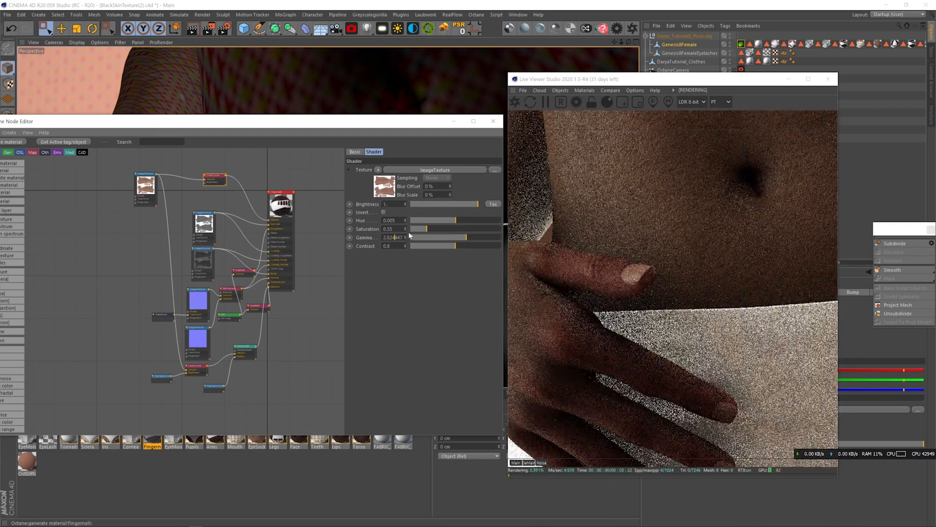
left_click(160, 377)
left_click(196, 369)
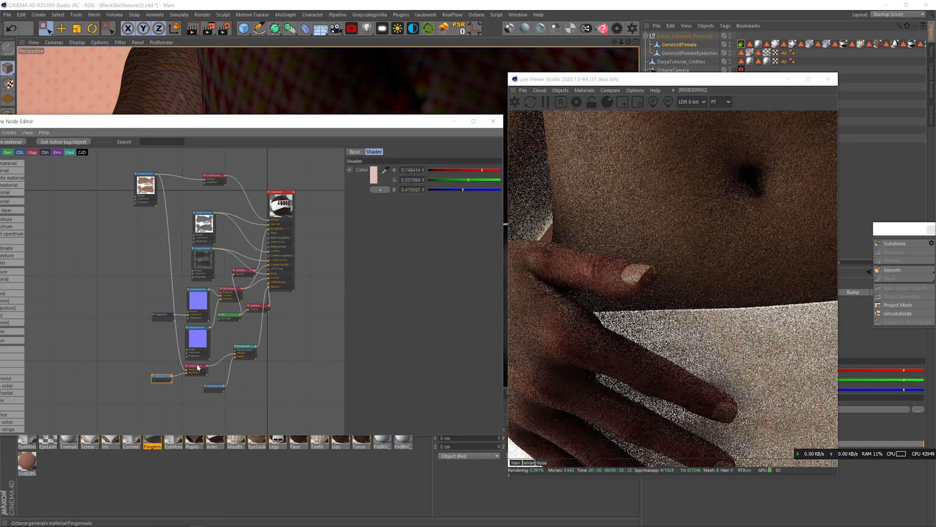
left_click(493, 121)
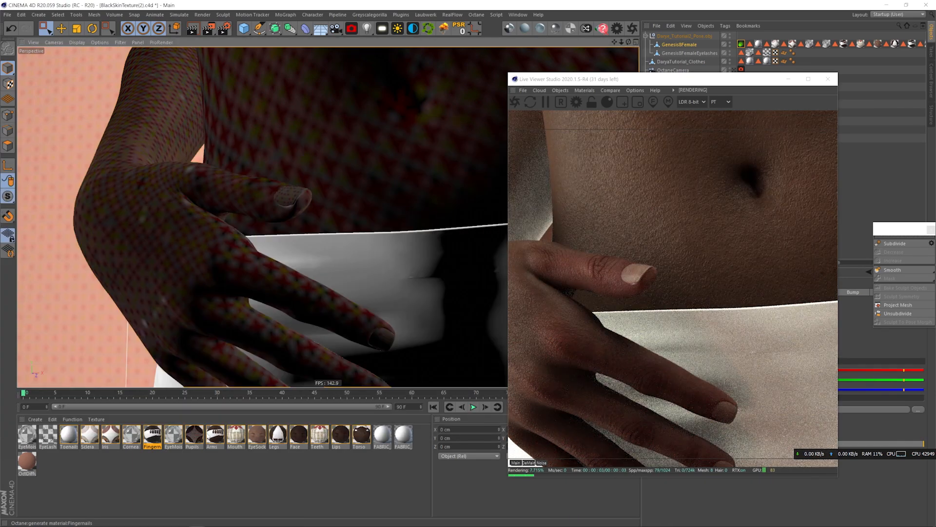
Step: Set the Arms material's Dirt radius to 3.21 cm while soloing that node, and set its grey image texture's power to 0.2
double_click(212, 434)
left_click(151, 167)
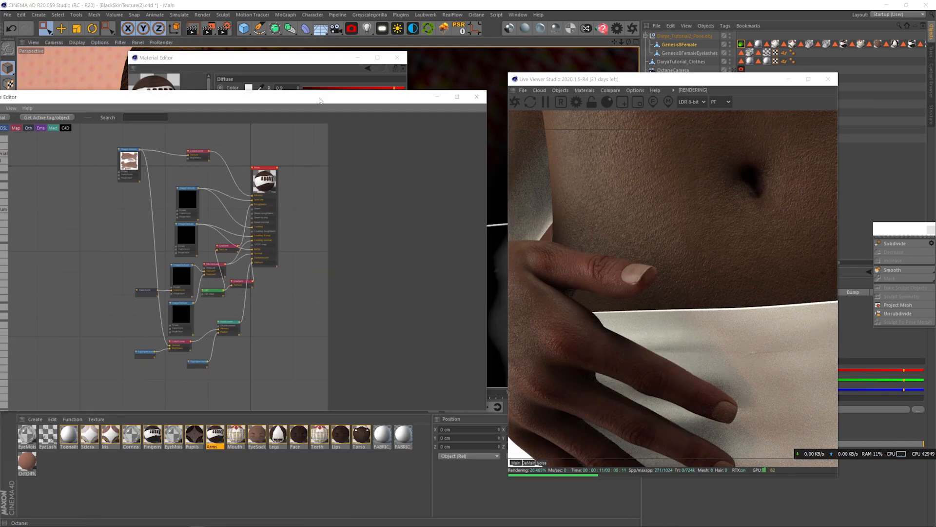
left_click(229, 325)
right_click(210, 292)
left_click(230, 336)
left_click_drag(467, 182, 464, 182)
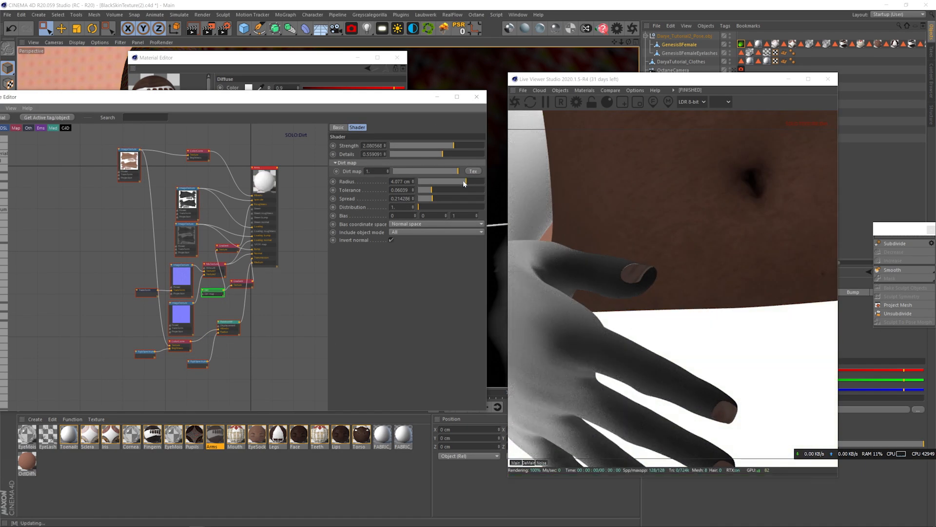
right_click(210, 293)
left_click(230, 336)
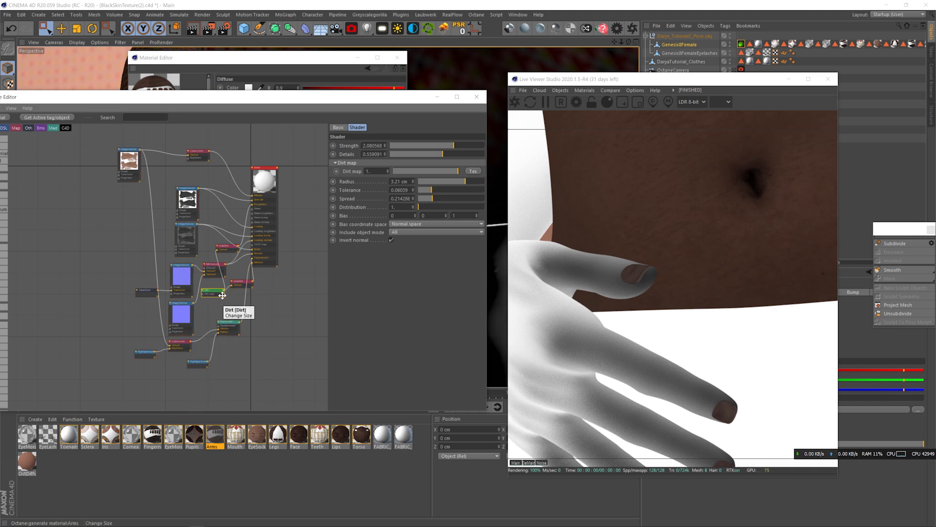
left_click(218, 239)
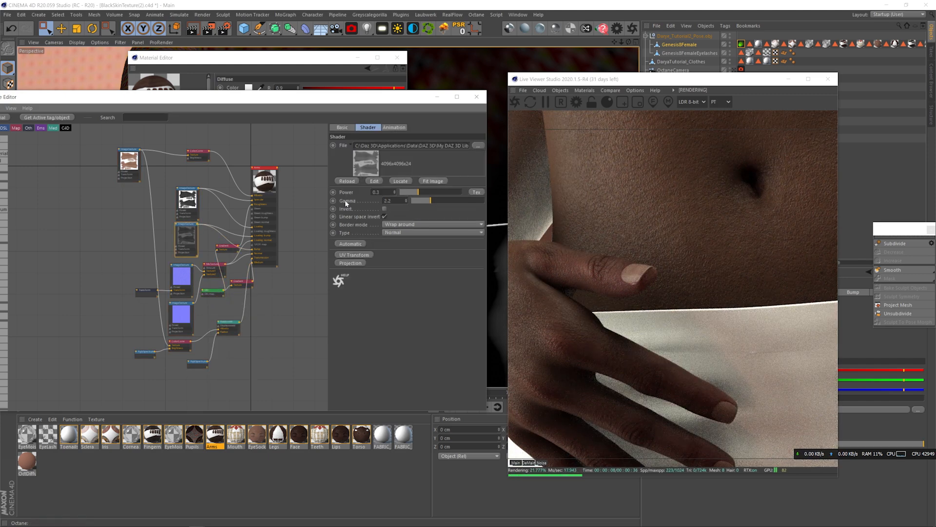
Step: Solo the Torso material's tiled normal texture, set its Transform scale to 0.017 with locked aspect ratio, and end the solo
left_click(359, 434)
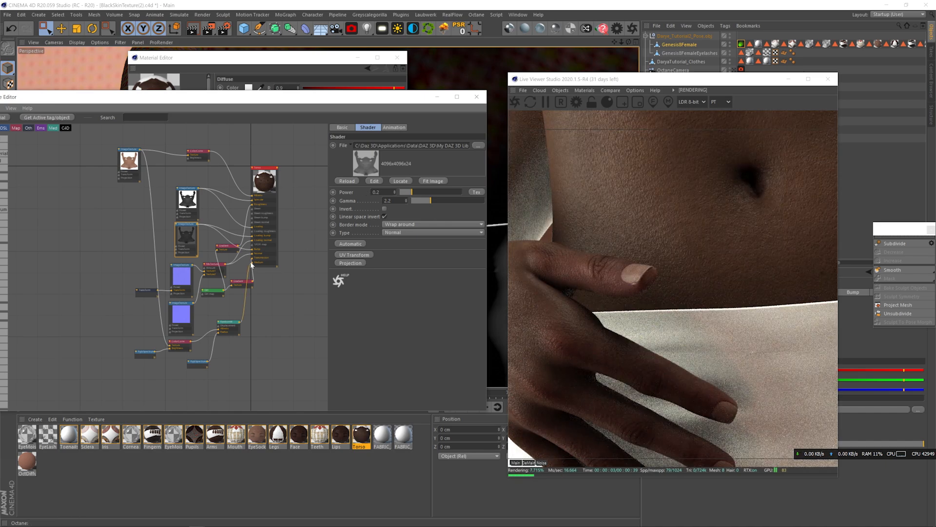
left_click(145, 291)
right_click(180, 268)
left_click(186, 274)
left_click(145, 292)
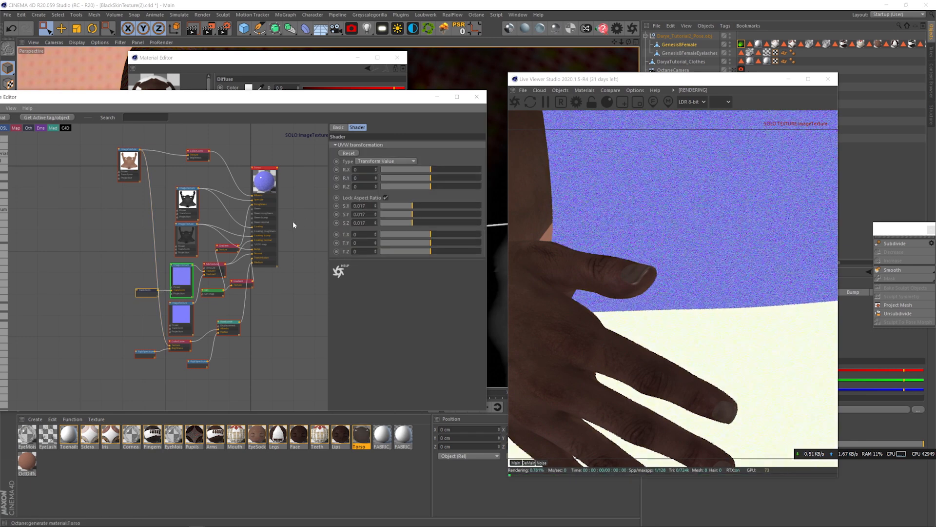
left_click(181, 275)
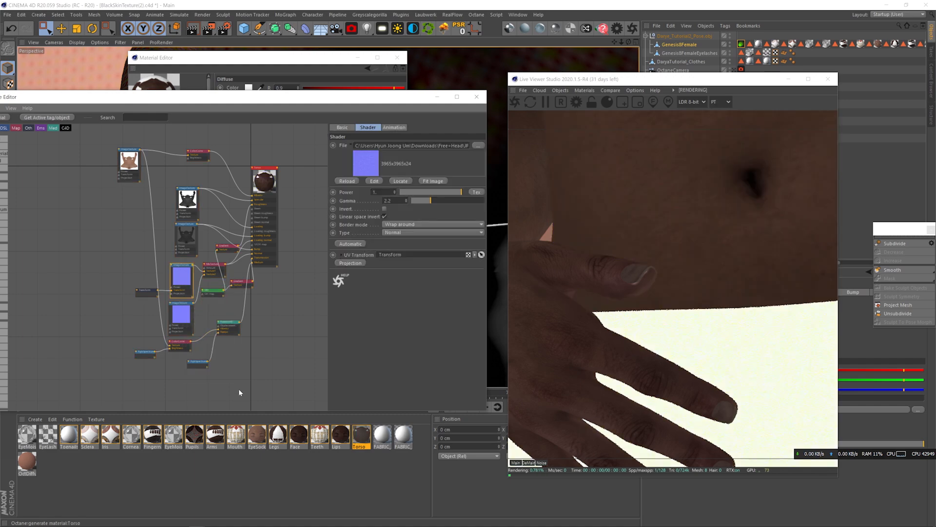
left_click(183, 306)
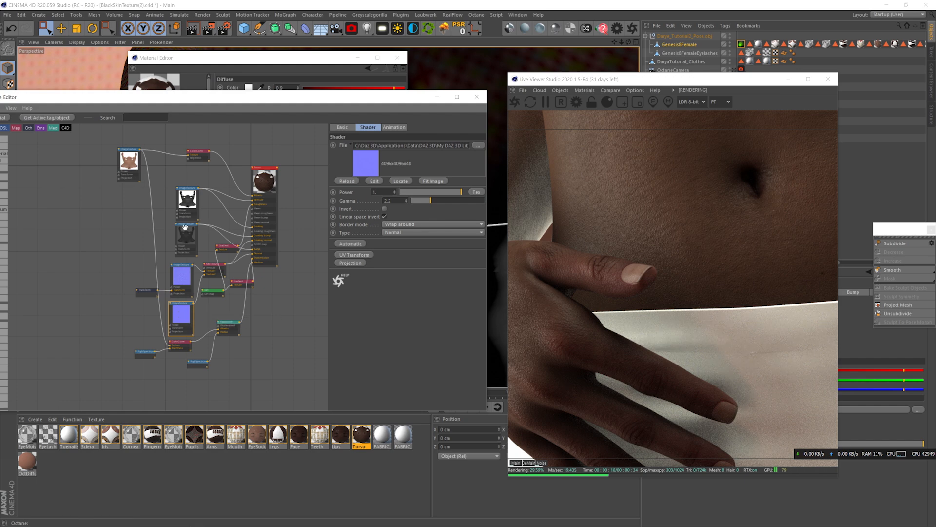
Step: Solo the Torso's grey image texture, set its power to 0.15 and gamma to 1.5, end the solo and close the Material Editor
right_click(184, 233)
left_click(187, 239)
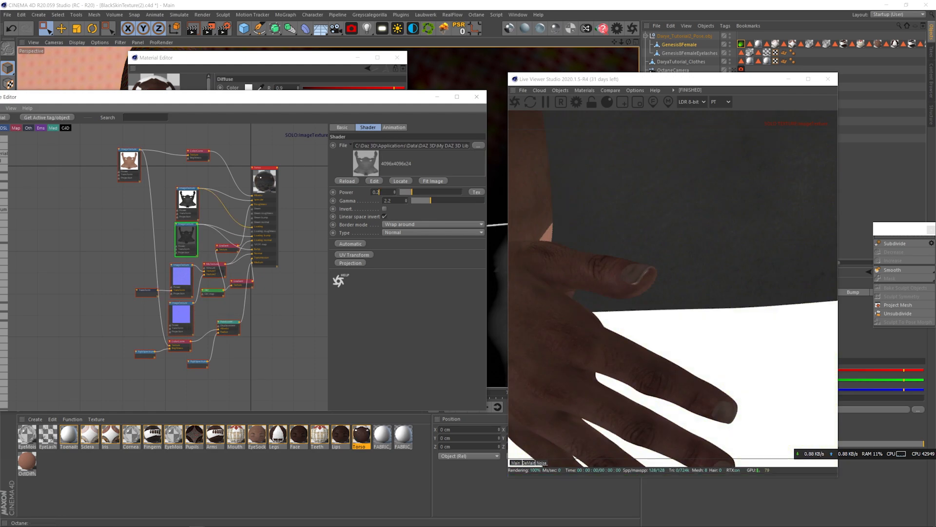
type("1.5")
key("Return")
right_click(187, 226)
left_click(189, 230)
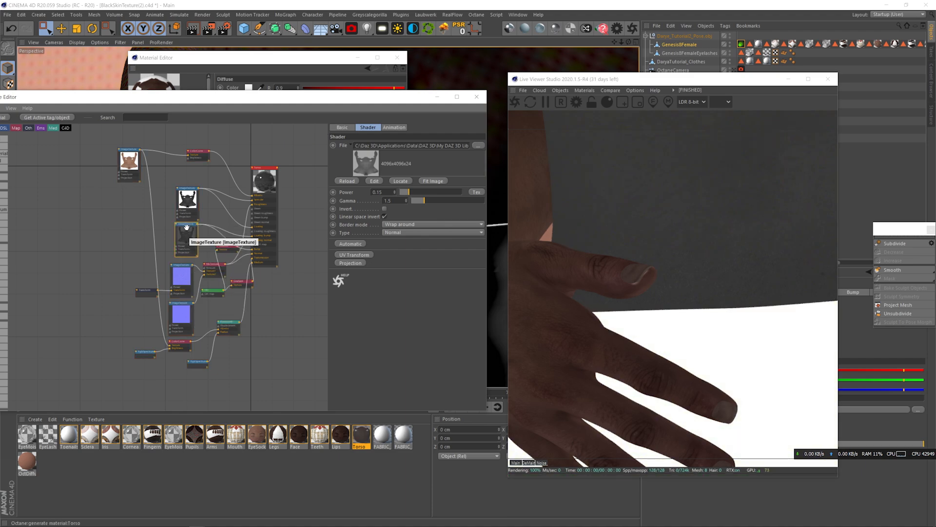
left_click(396, 58)
Step: Solo the Torso's tiled normal texture at the shoulder seam, set its Transform scale to 0.01, and end the solo
left_click_drag(359, 97, 364, 208)
scroll(293, 128, "down", 5)
middle_click_drag(292, 114, 243, 351, "alt")
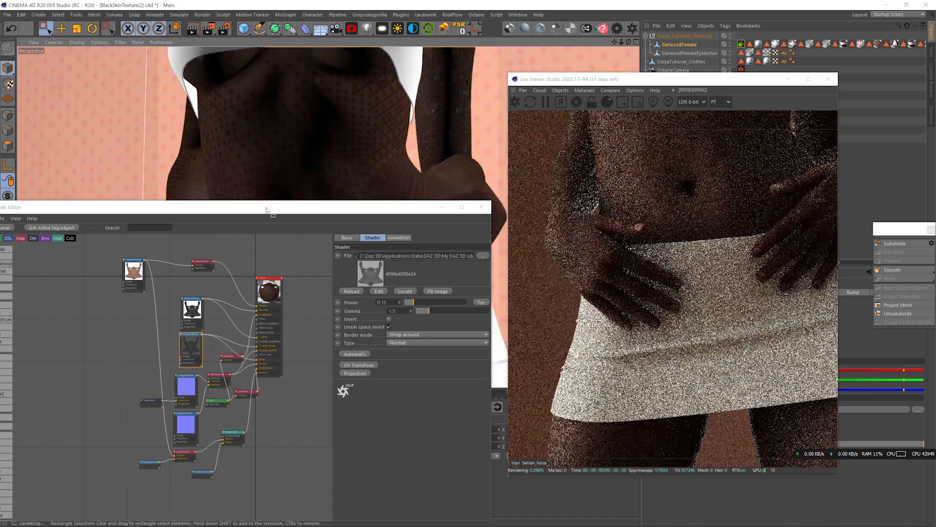
middle_click_drag(149, 125, 295, 146, "alt")
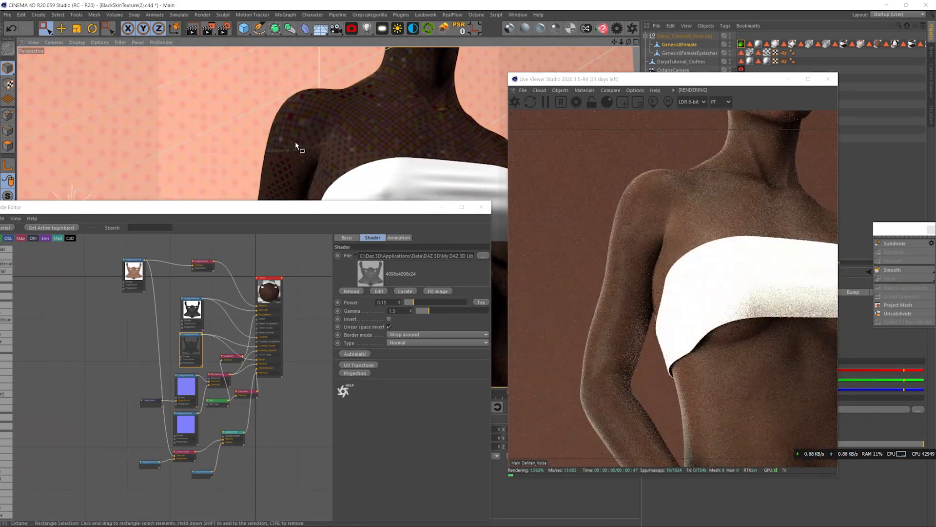
scroll(312, 144, "up", 2)
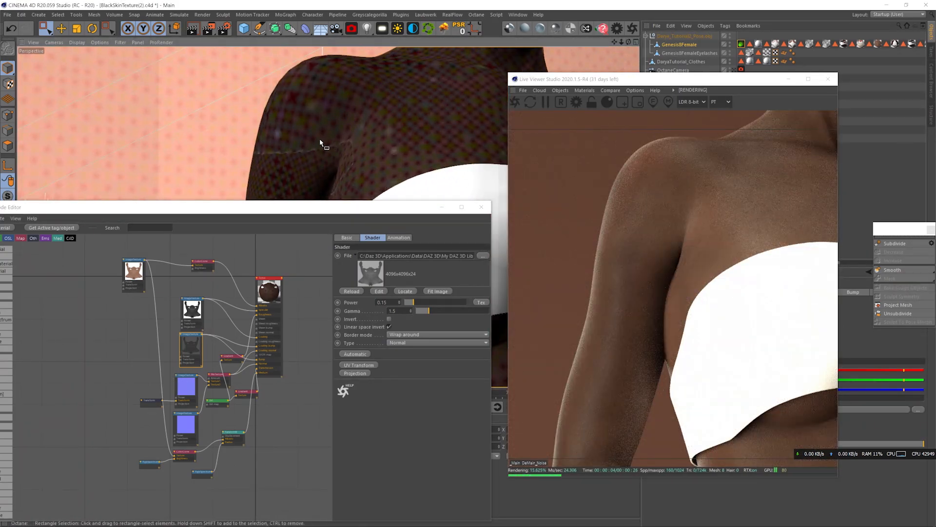
scroll(321, 143, "up", 3)
left_click_drag(316, 209, 309, 101)
right_click(181, 275)
left_click(196, 281)
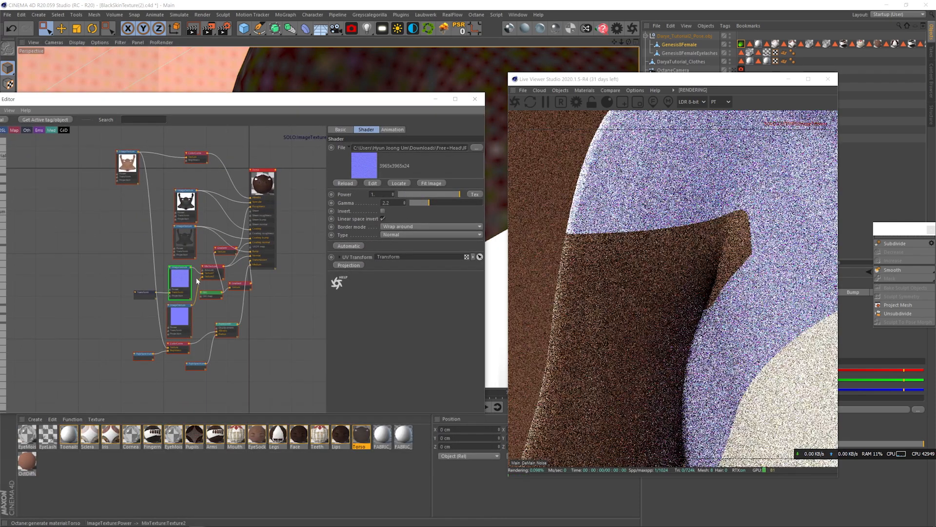
left_click(145, 293)
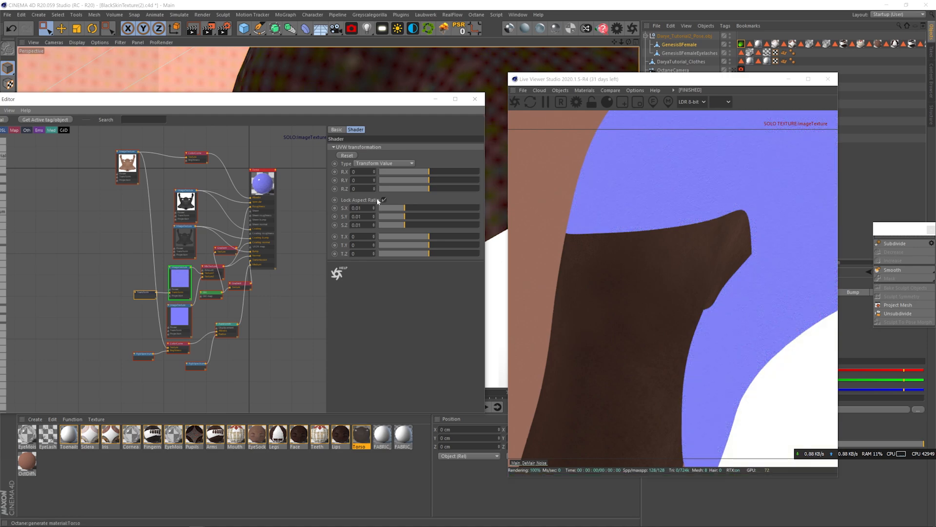
left_click(194, 277)
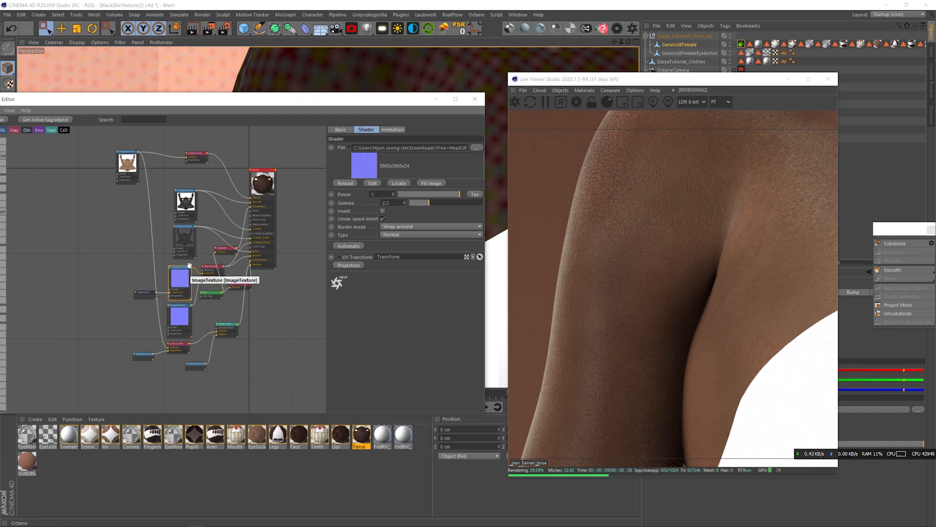
Step: Examine the shoulder seam in the live render and check the Dirt node's settings in the Arms material
left_click_drag(303, 100, 288, 287)
scroll(322, 159, "down", 3)
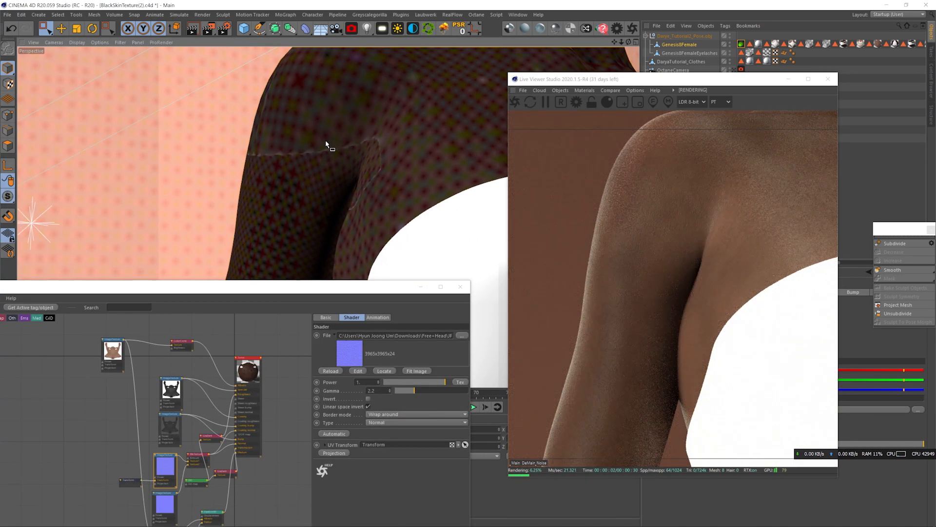
scroll(326, 145, "down", 3)
left_click_drag(308, 294, 328, 82)
left_click(215, 433)
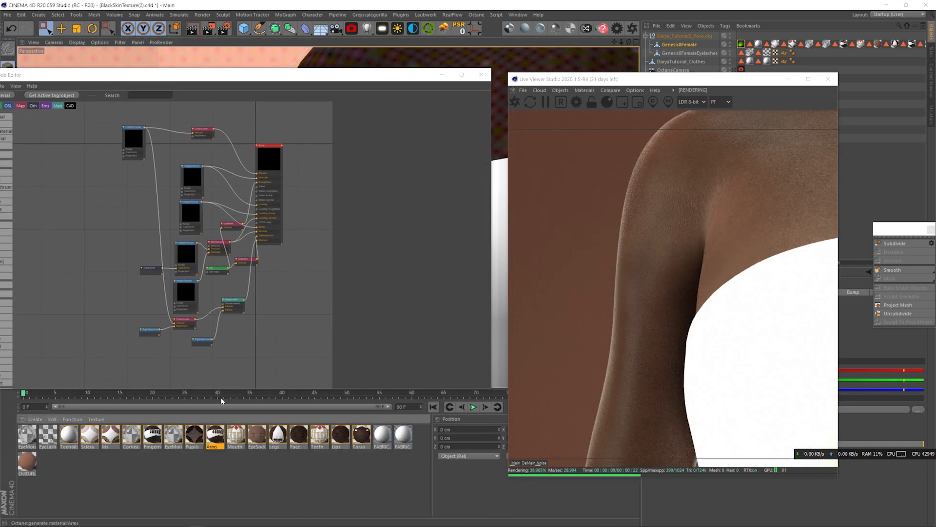
left_click(231, 302)
left_click(217, 269)
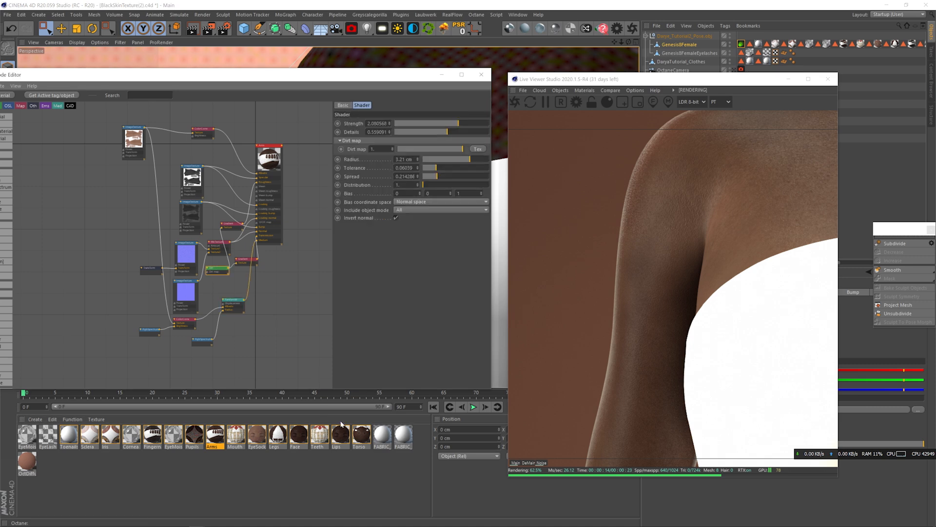
Step: Solo the Torso material's transmission gradient and set the radius of its Dirt node to 4.396 cm
left_click(361, 434)
left_click(217, 269)
right_click(245, 259)
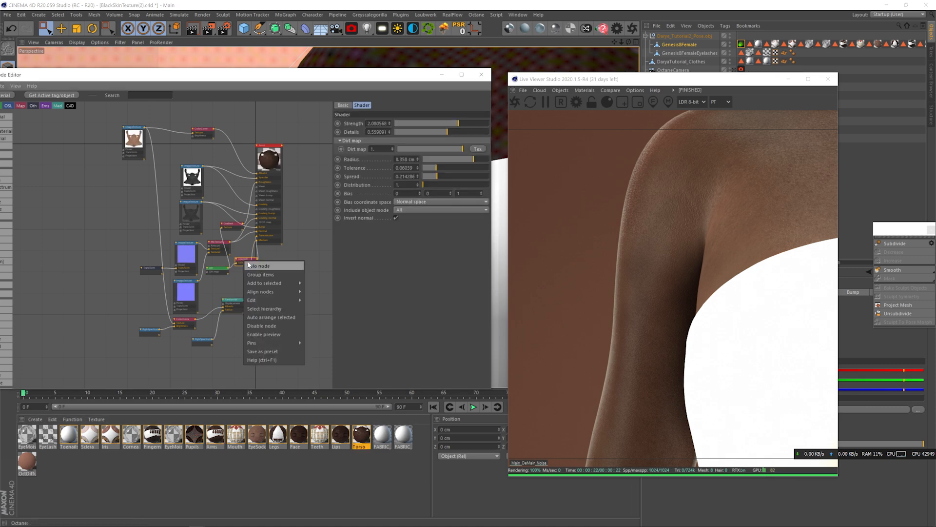
left_click(259, 266)
left_click(214, 268)
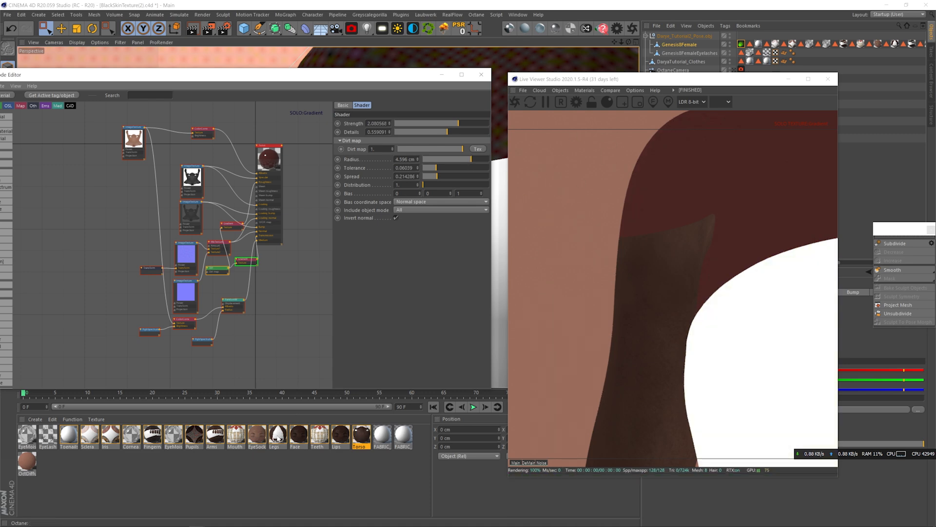
Step: Examine the soloed Torso gradient around the chest and shoulders, end the solo, and review the shaded upper body
left_click_drag(312, 75, 163, 155)
scroll(379, 106, "down", 10)
middle_click_drag(335, 138, 362, 154, "alt")
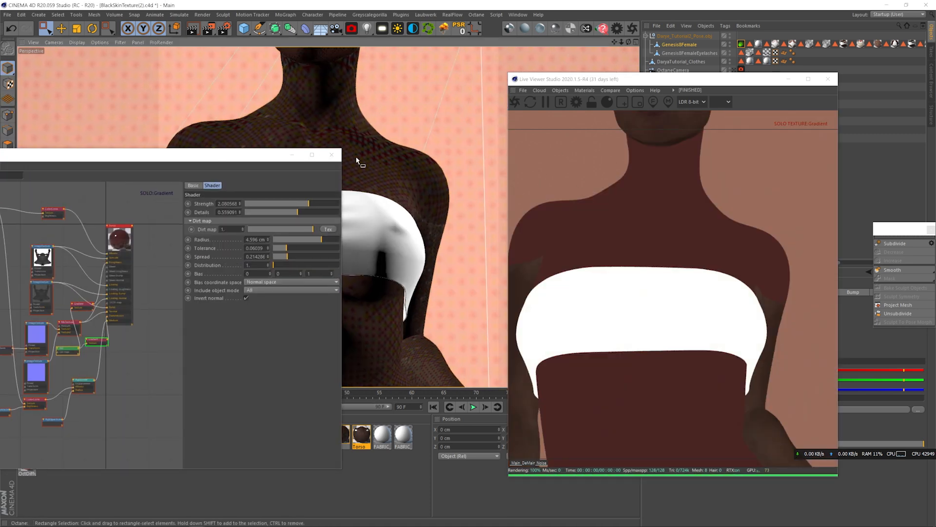
left_click_drag(362, 155, 274, 168, "alt")
right_click(93, 340)
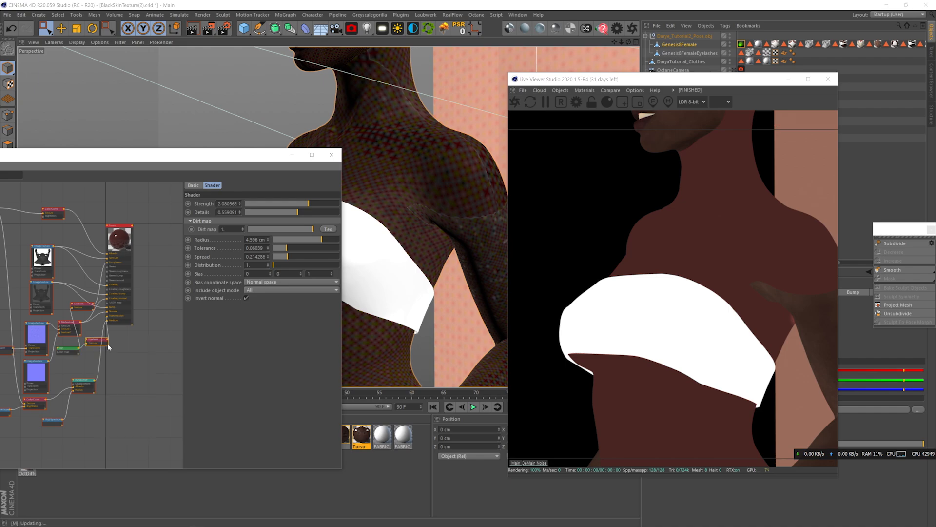
left_click(109, 346)
scroll(446, 118, "up", 6)
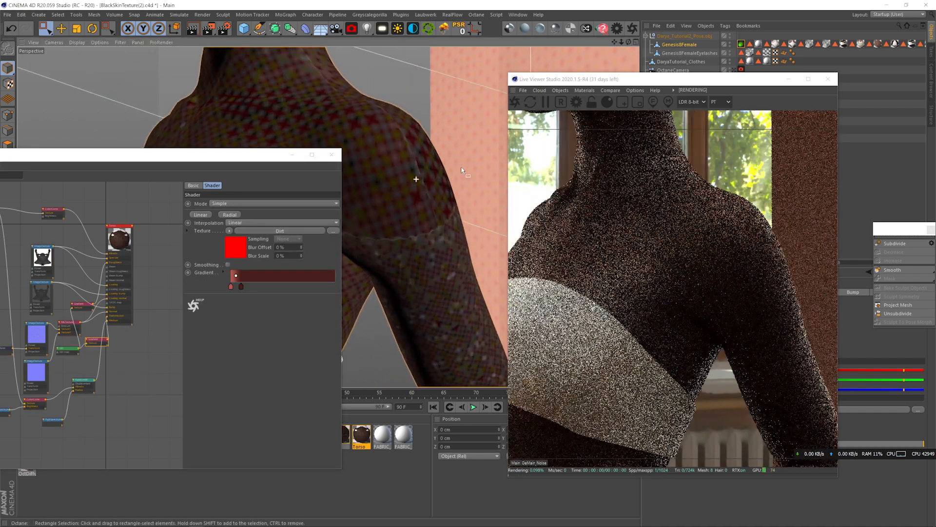
scroll(386, 121, "down", 6)
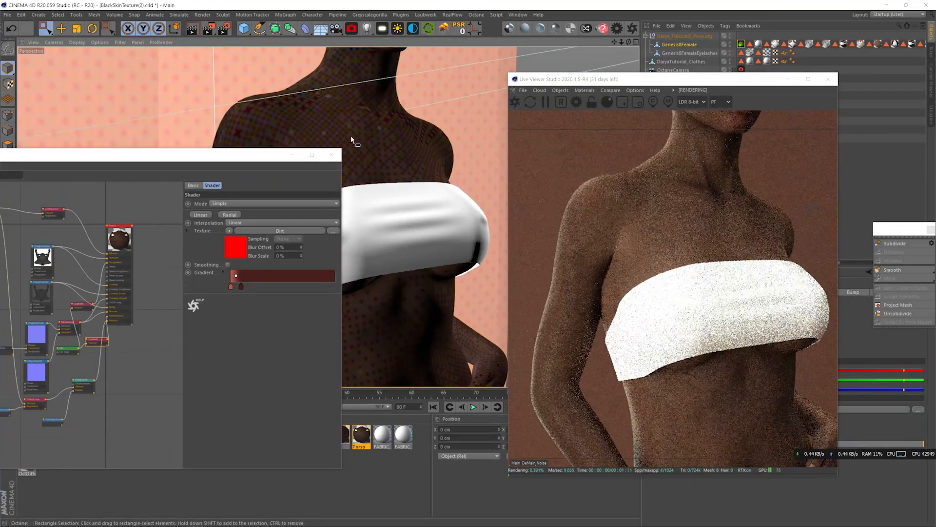
Step: Solo the Arms material's transmission gradient to check it in the live render, and end the solo
left_click_drag(236, 155, 307, 68)
left_click(215, 435)
right_click(142, 256)
right_click(176, 251)
right_click(168, 248)
left_click(180, 253)
right_click(169, 247)
left_click(178, 253)
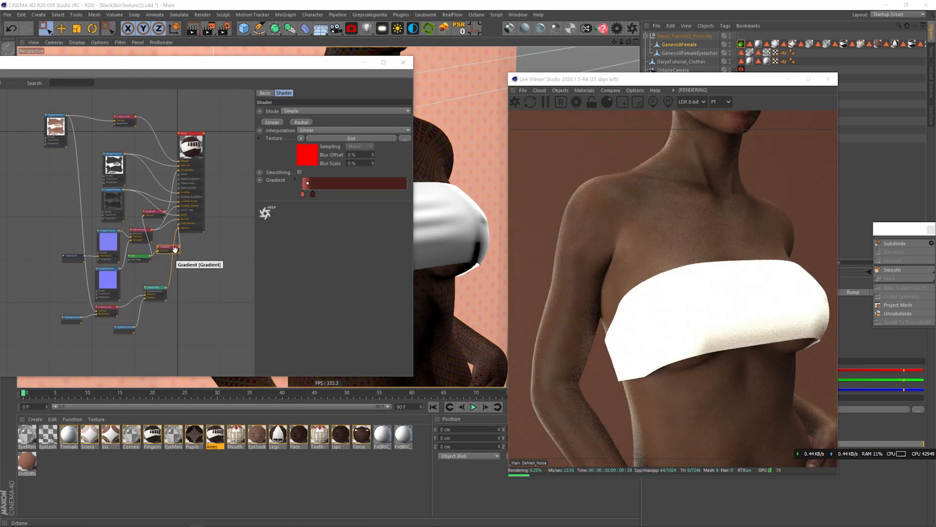
Step: Set the Arms' grey image texture to power 0.15 and gamma 2, and close the node graph to inspect the shoulder seam
left_click(113, 205)
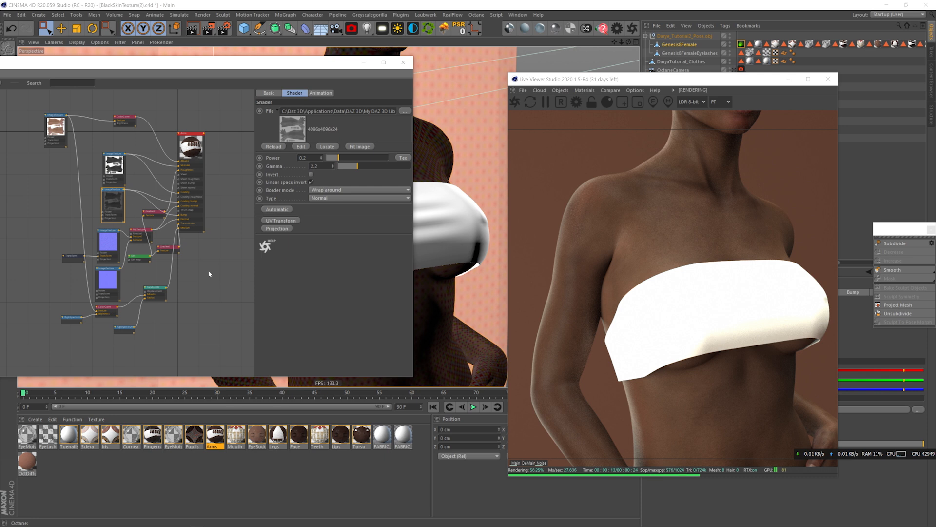
left_click(213, 436)
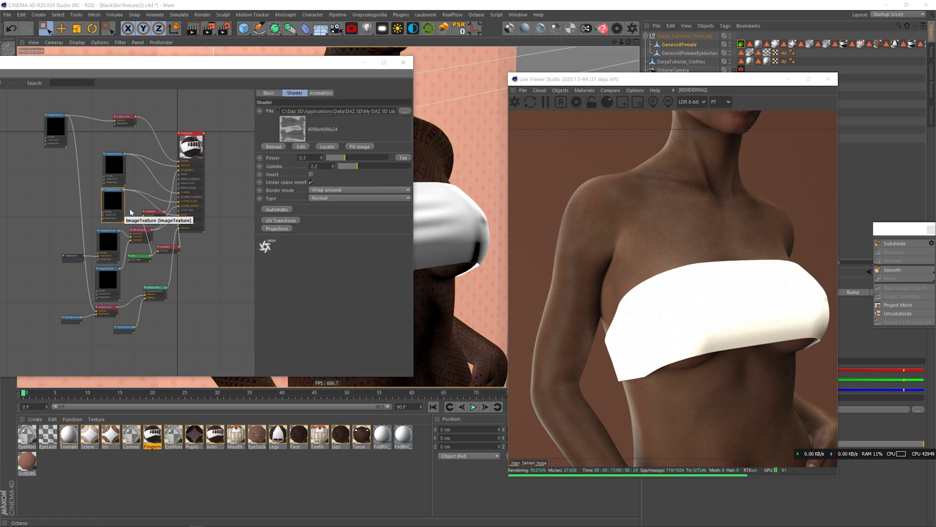
left_click(212, 438)
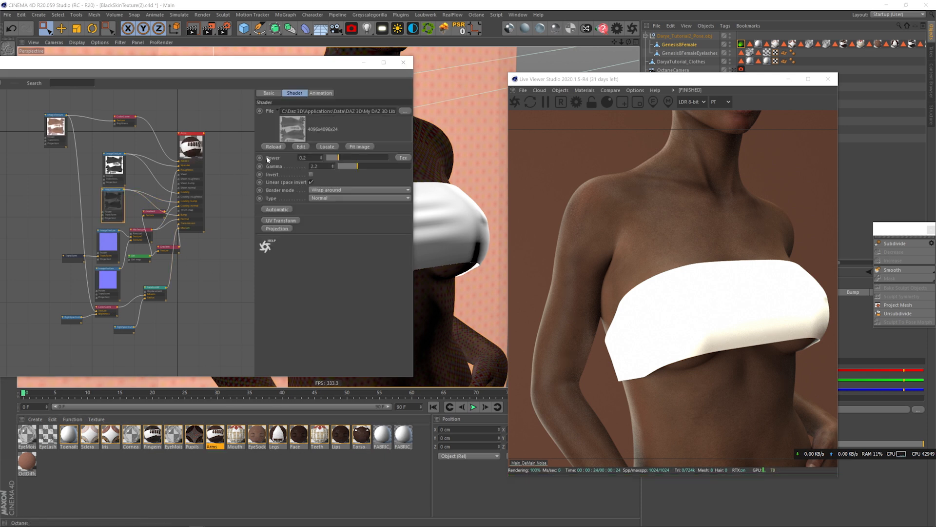
key("Tab")
type("2")
key("Return")
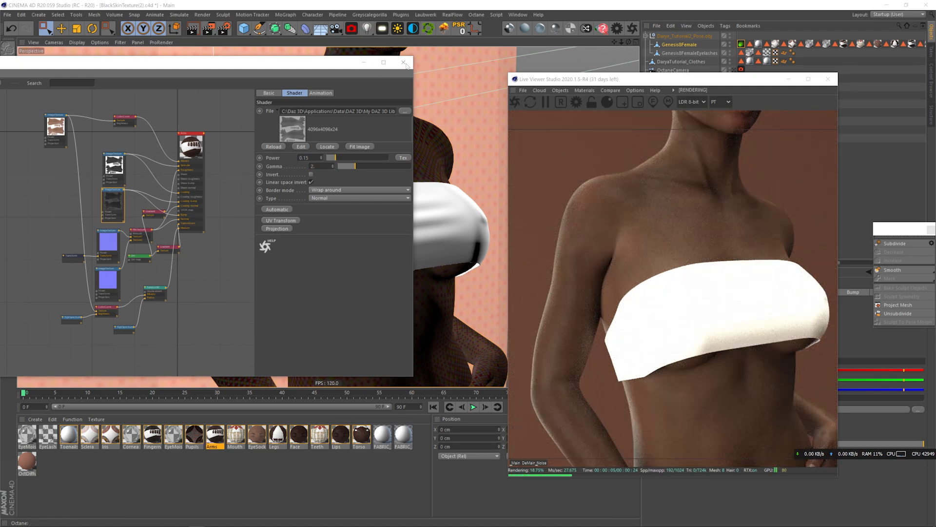
left_click(405, 64)
scroll(261, 150, "up", 5)
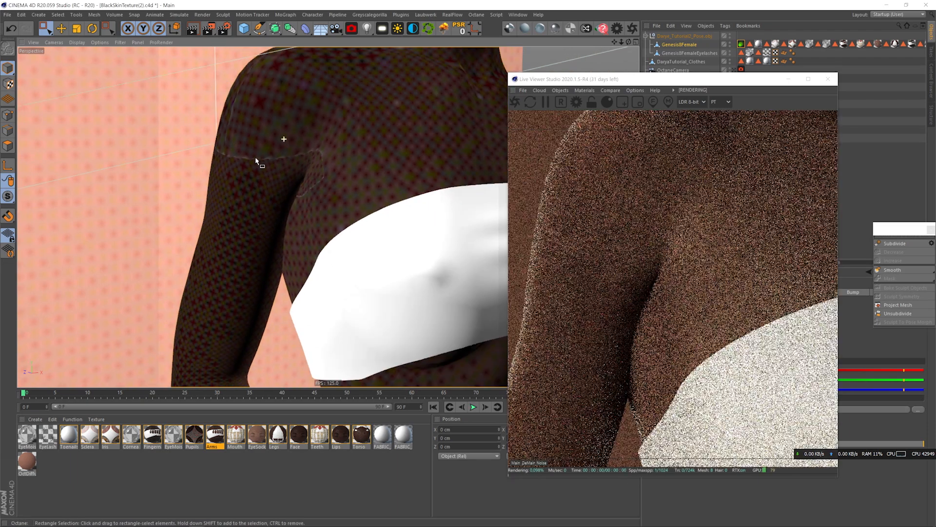
Step: Replace the Toenails material on the figure with a copy of the Legs material
scroll(256, 158, "down", 5)
left_click_drag(444, 141, 373, 140, "alt")
middle_click_drag(373, 139, 313, 210, "alt")
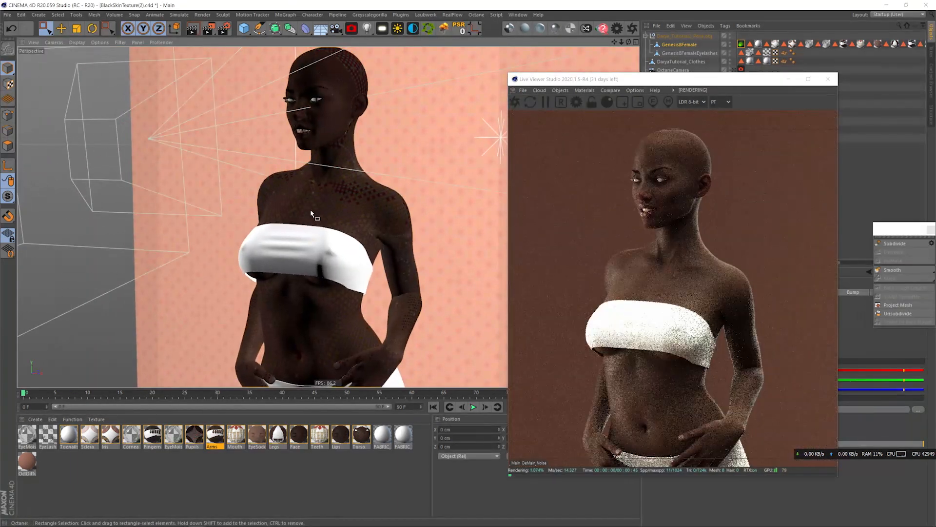
left_click_drag(314, 219, 273, 229, "alt")
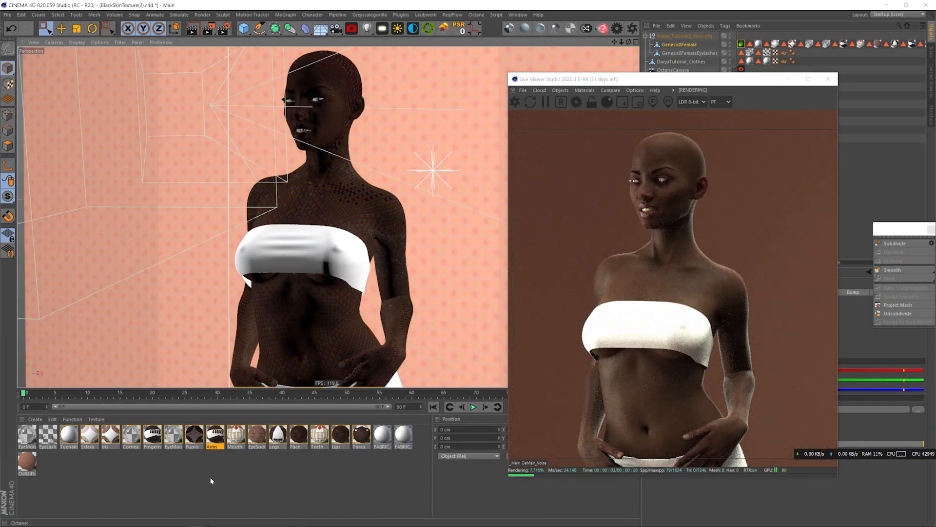
mouse_move(281, 438)
left_mouse_down()
mouse_move(83, 438)
mouse_move(285, 315)
left_mouse_up()
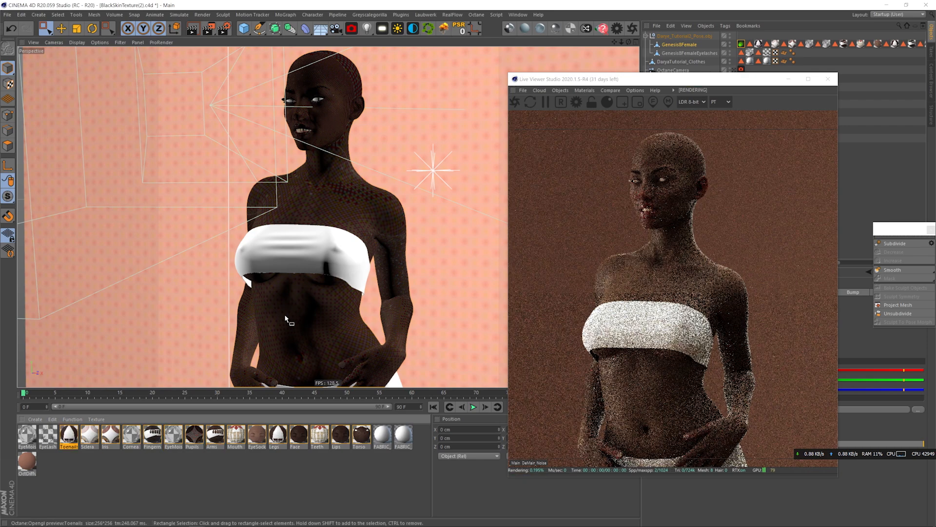
Step: Bring the RyDarya legs, legsB, legsNM and legsS 1003 textures from the Darya folder into the Toenails node graph
double_click(69, 440)
left_click(160, 141)
left_click_drag(204, 92, 196, 90)
key("alt+Tab")
left_click_drag(344, 436, 336, 311)
left_click_drag(195, 305, 595, 89)
left_click_drag(531, 337, 200, 151)
left_click_drag(577, 336, 258, 225)
left_click_drag(623, 336, 252, 305)
left_click_drag(668, 334, 271, 210)
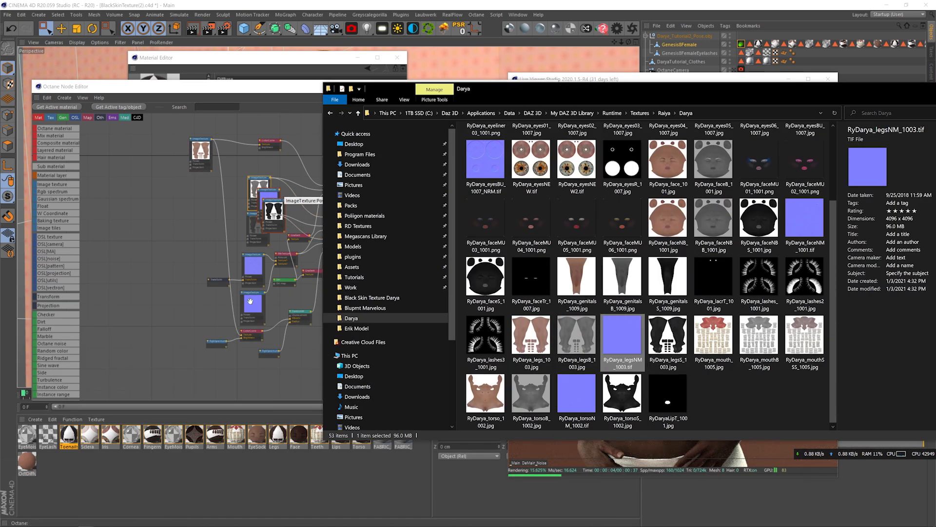
Step: Delete the stray image texture nodes from the Toenails graph, save the scene and close the material windows
left_click(274, 201)
key("Delete")
left_click(265, 191)
key("Delete")
key("ctrl+s")
left_click(548, 86)
left_click(398, 58)
Step: Solo the Legs material's transmission gradient, set its Dirt node to radius 5.838 cm and strength about 1.26, and end the solo
middle_click_drag(433, 171, 427, 29, "alt")
middle_click_drag(328, 217, 341, 175, "alt")
scroll(209, 314, "up", 7)
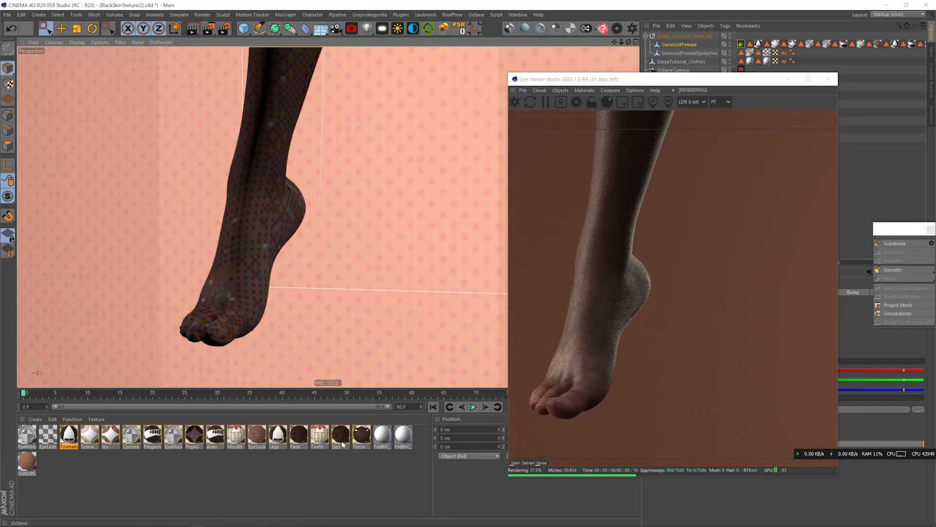
double_click(277, 436)
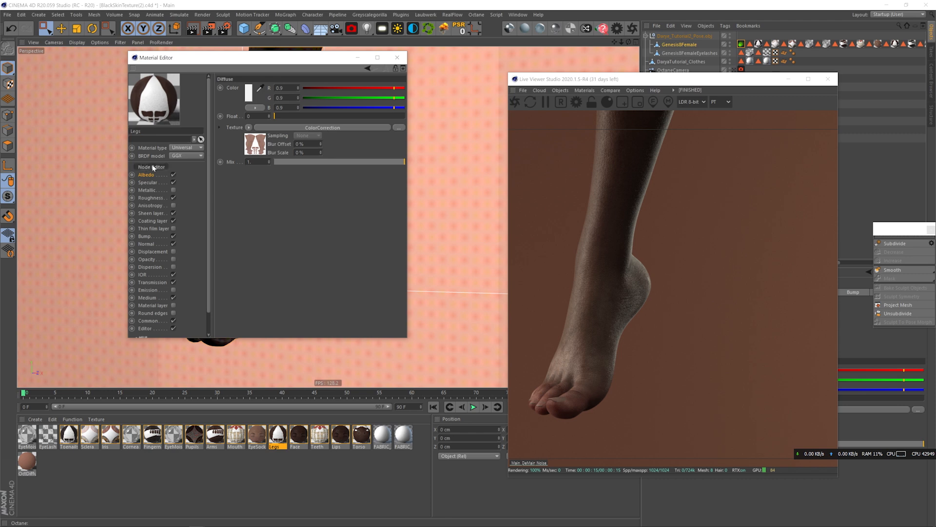
left_click(151, 166)
left_click(262, 272)
left_click(234, 278)
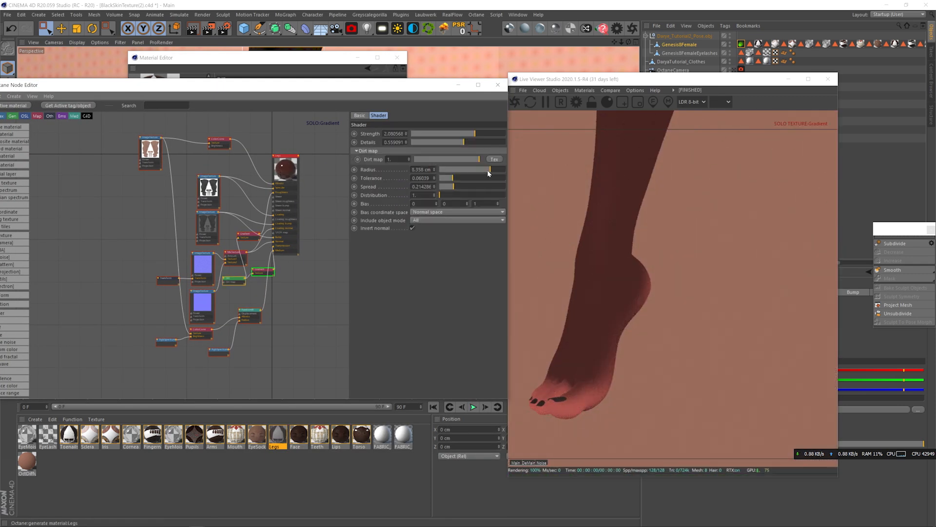
left_click_drag(493, 171, 485, 173)
left_click_drag(474, 134, 466, 133)
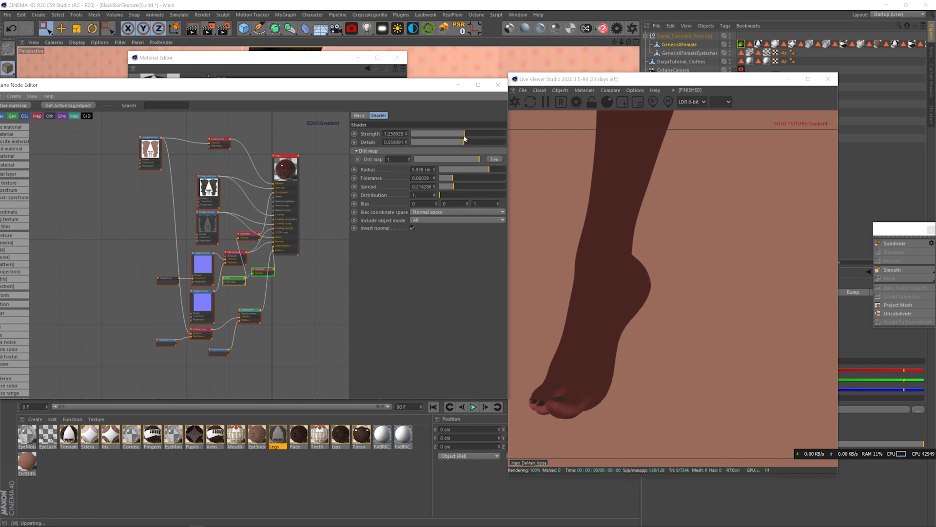
right_click(264, 272)
left_click(271, 275)
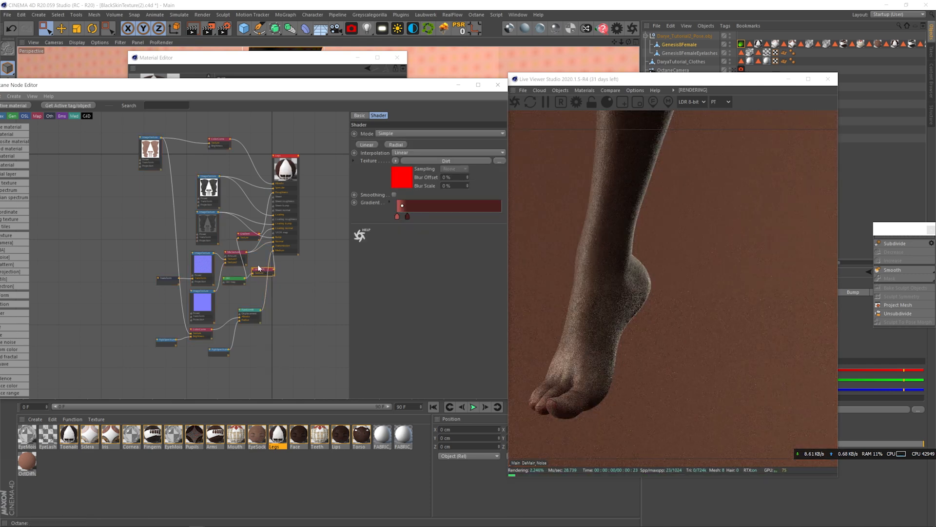
Step: Open the Toenails material's albedo ColorCorrection node and frame the toes in a close-up
left_click(71, 437)
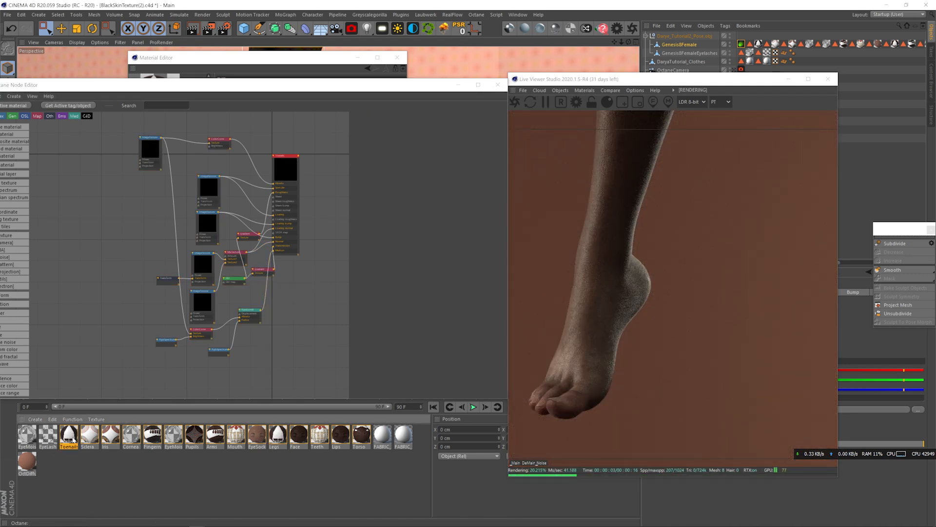
left_click(219, 138)
left_click(397, 58)
left_click_drag(350, 84, 323, 321)
middle_click_drag(234, 305, 288, 207, "alt")
right_click_drag(287, 207, 361, 215, "alt")
left_click_drag(324, 325, 344, 90)
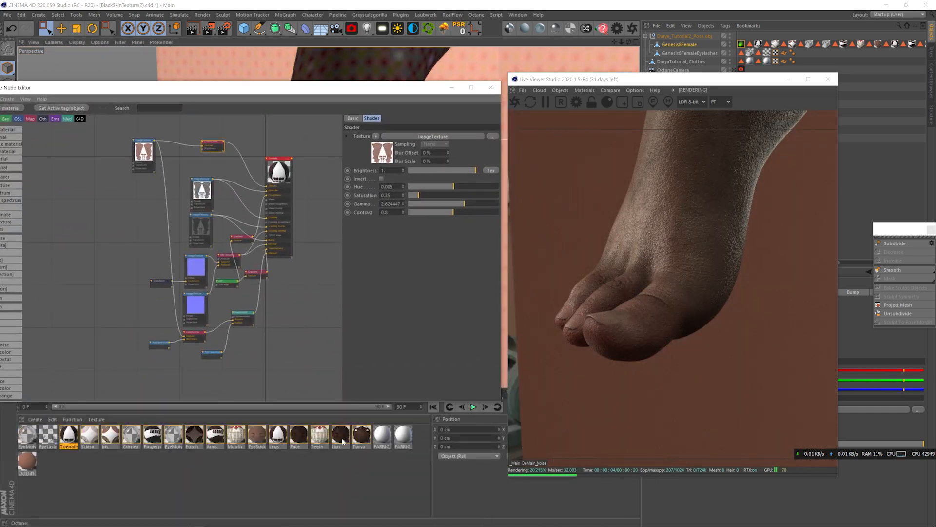
Step: Solo the Legs material's detail normal map to examine its tiling and UV transform scale on the foot, and end the solo
left_click(277, 435)
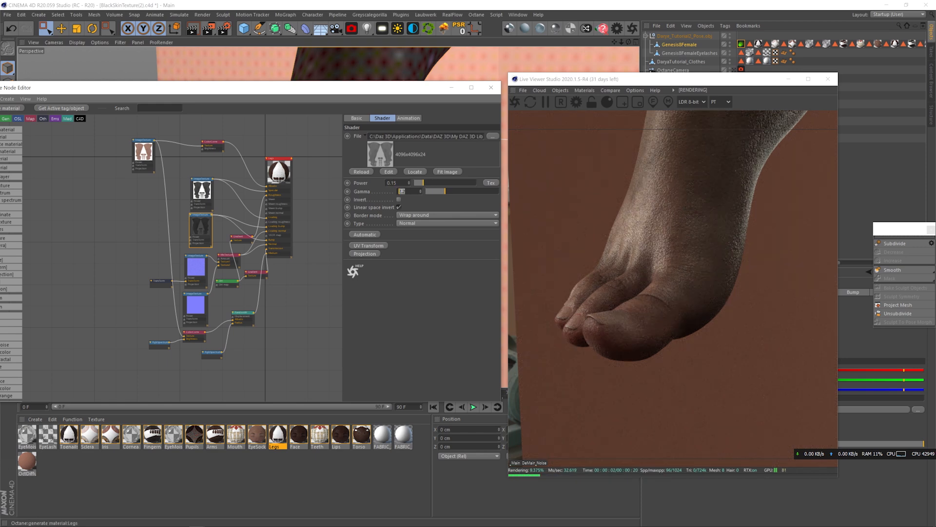
left_click(162, 282)
left_click(195, 268)
key("alt+s")
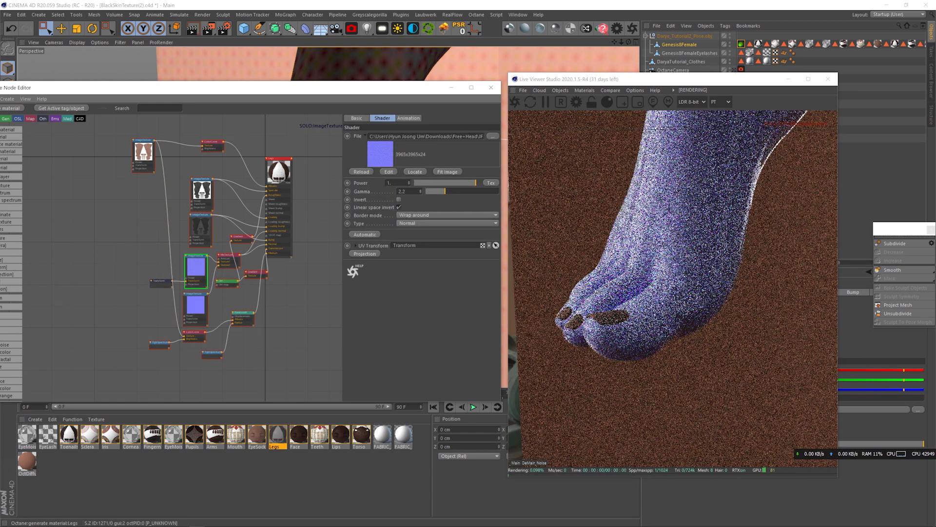
left_click(162, 283)
left_click(380, 196)
scroll(380, 196, "up", 1)
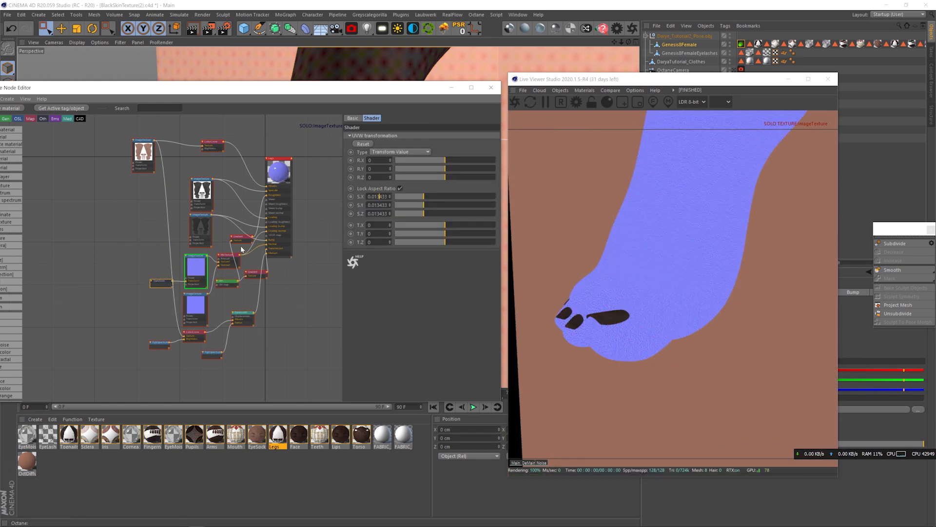
left_click(196, 268)
key("alt+s")
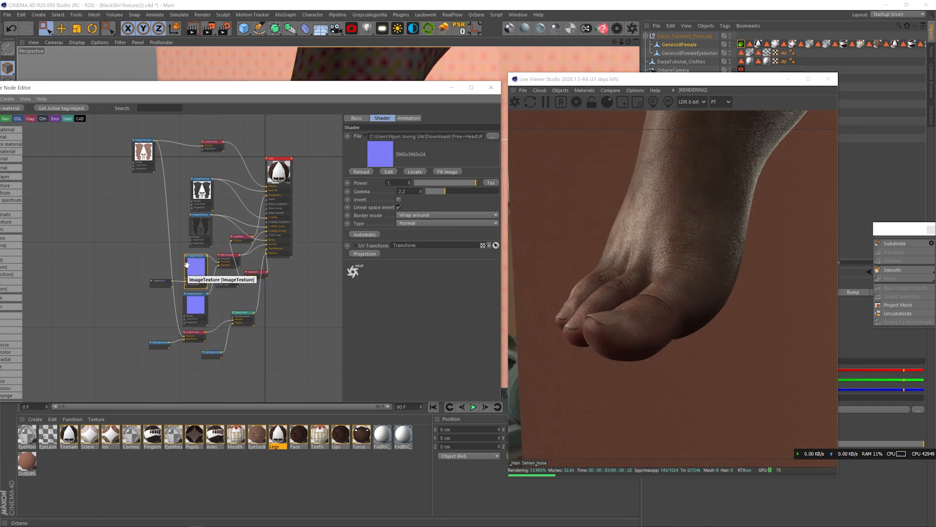
Step: Lower the gamma and set the contrast to about 1.99 in the Toenails material's albedo ColorCorrection
left_click(212, 145)
left_click_drag(403, 204, 403, 206)
left_click(460, 212)
left_click(392, 204)
scroll(392, 204, "down", 2)
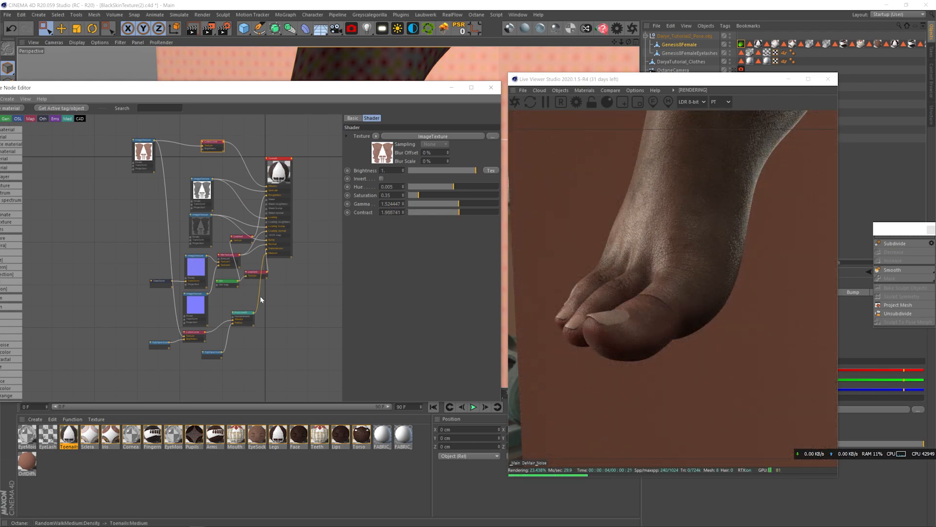
Step: Disconnect the gradient from the Toenails' transmission and set the transmission colour to beige, about 0.71, 0.59, 0.48 RGB
left_click(257, 272)
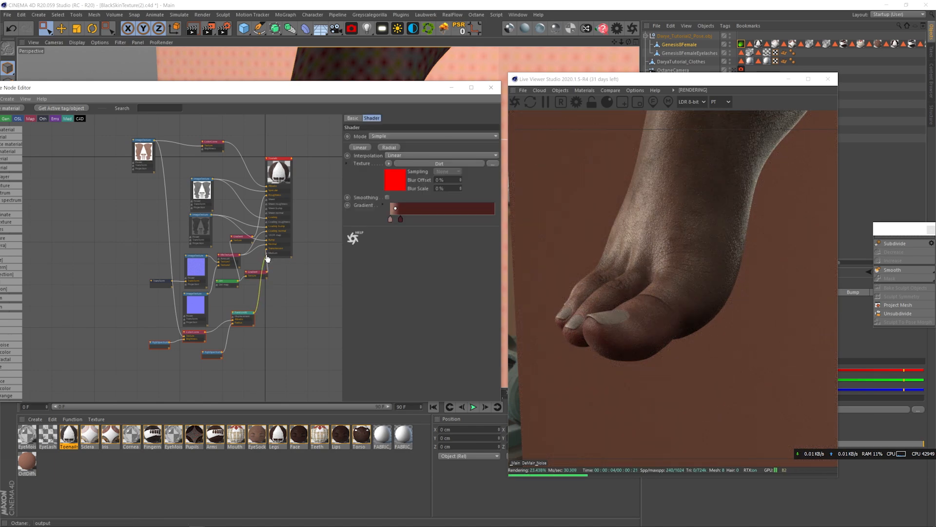
left_click(267, 257)
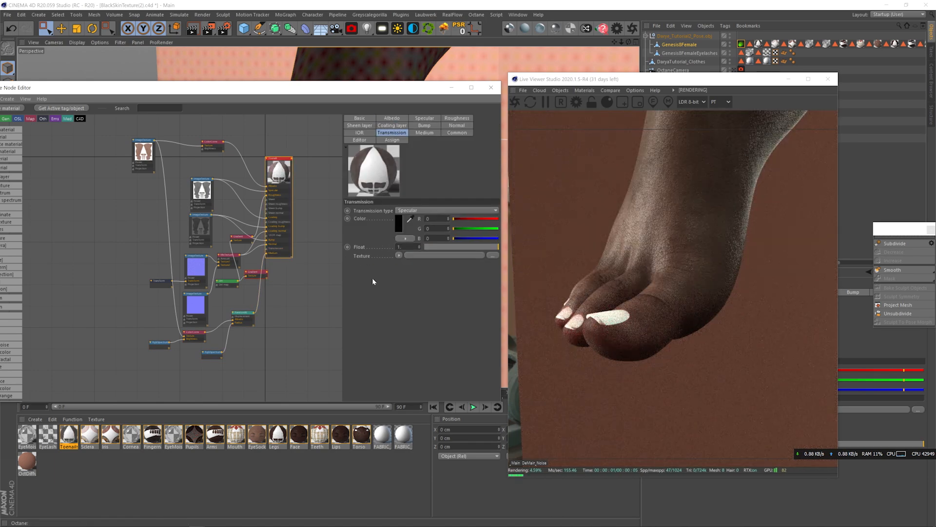
left_click(250, 317)
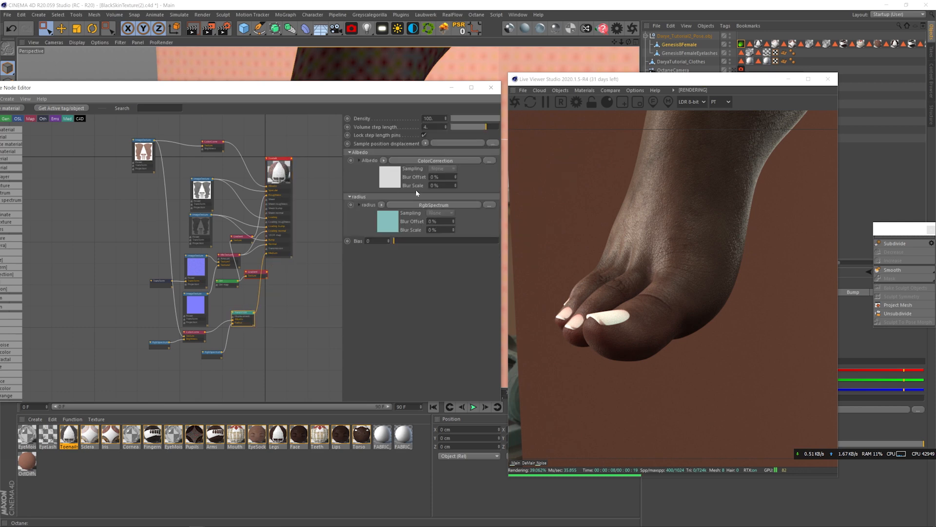
left_click(292, 171)
left_click(395, 227)
left_click_drag(407, 243, 464, 242)
left_click(368, 233)
left_click(385, 256)
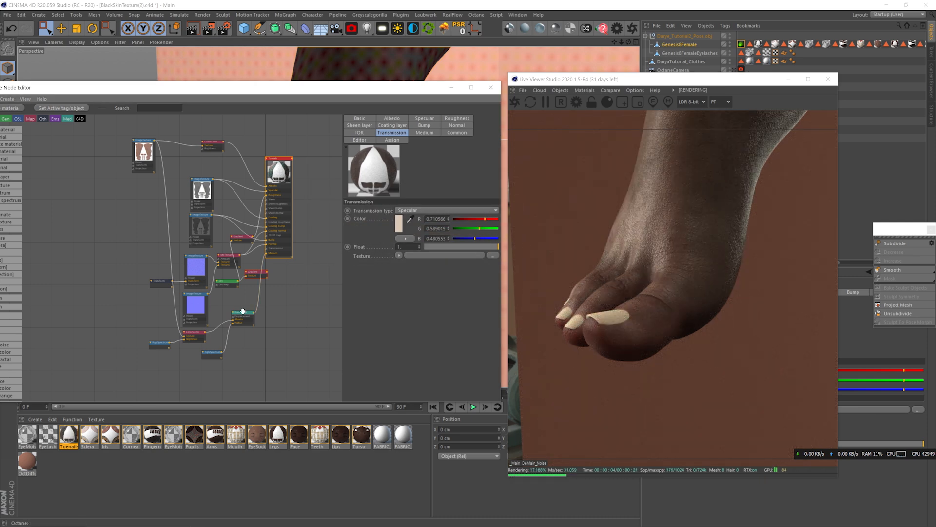
Step: Try densities of 20 and 10 in the Toenails' random walk medium
left_click(243, 312)
type("20")
key("Return")
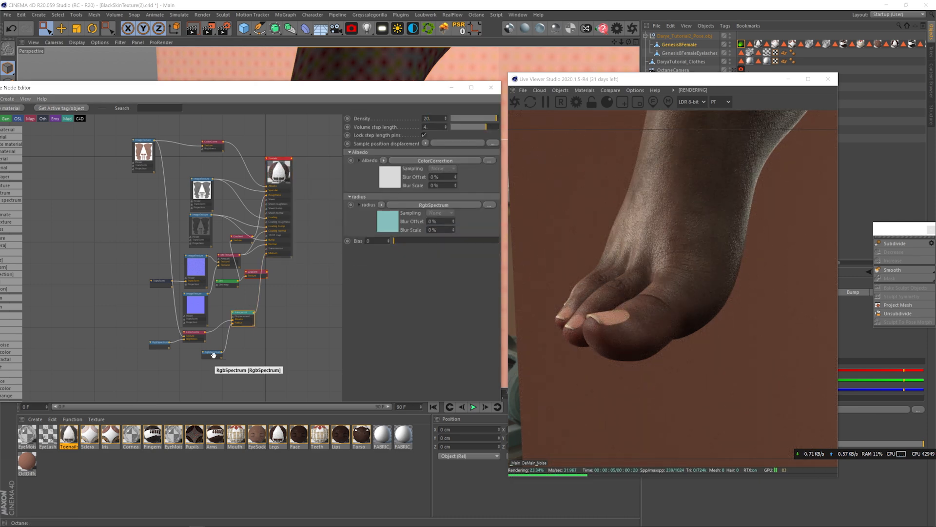
type("10")
key("Return")
Step: Disconnect the RgbSpectrum from the Toenails medium's radius, and set the radius to 0.1 cm and the density to 200
left_click_drag(234, 323, 226, 338)
left_click(243, 313)
left_click_drag(387, 205, 349, 197)
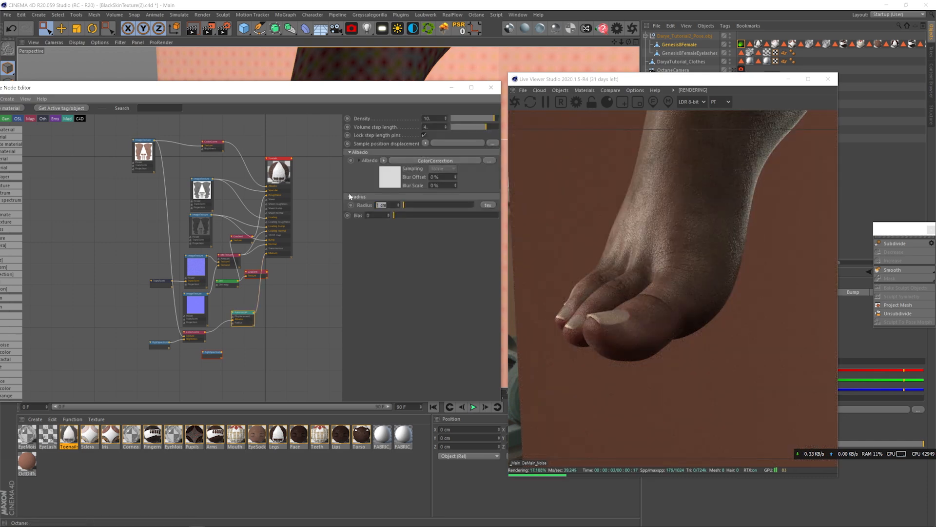
type("0.1")
key("Return")
left_click_drag(433, 119, 420, 119)
type("200")
key("Return")
Step: Connect the medium's ColorCorrection to the Toenails' transmission and check that node soloed on the nails
left_click_drag(205, 332, 267, 248)
left_click(193, 335)
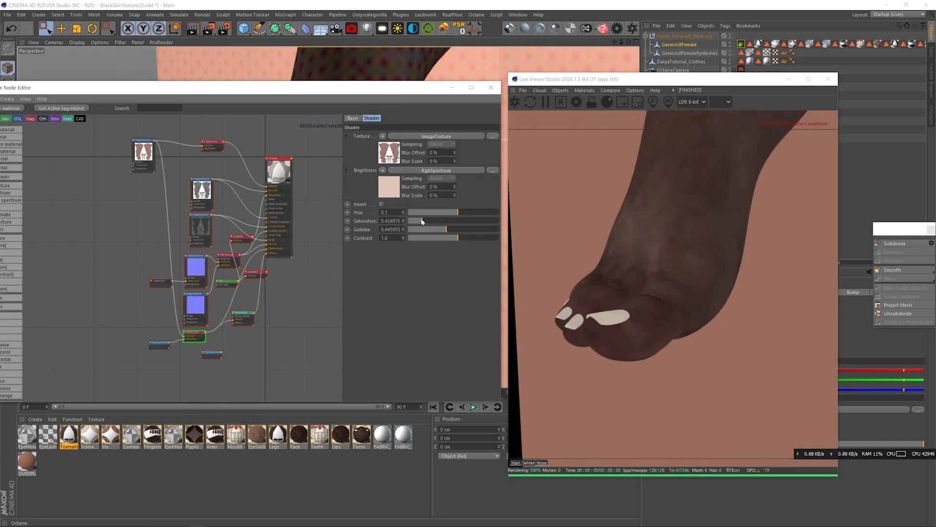
left_click(205, 340)
left_click(243, 313)
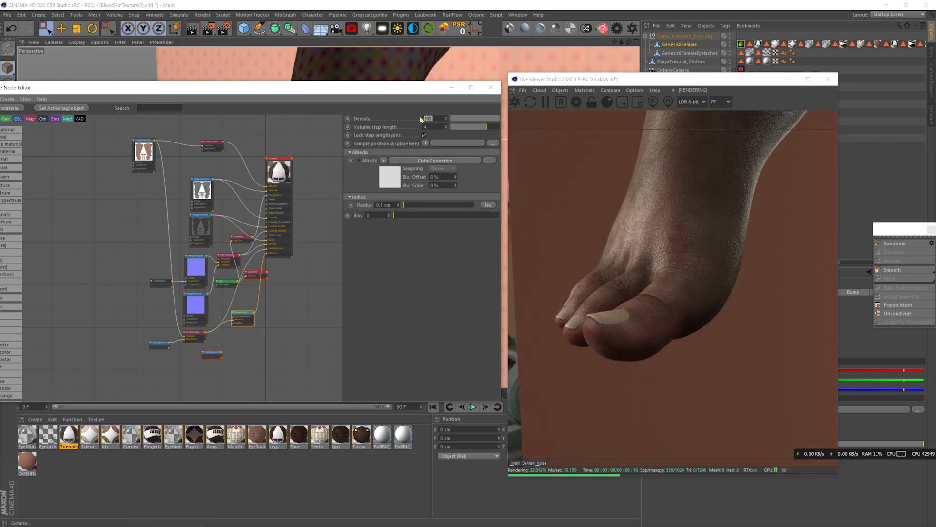
Step: Disconnect the ColorCorrection from the Toenails' albedo and make the albedo colour black
left_click(435, 161)
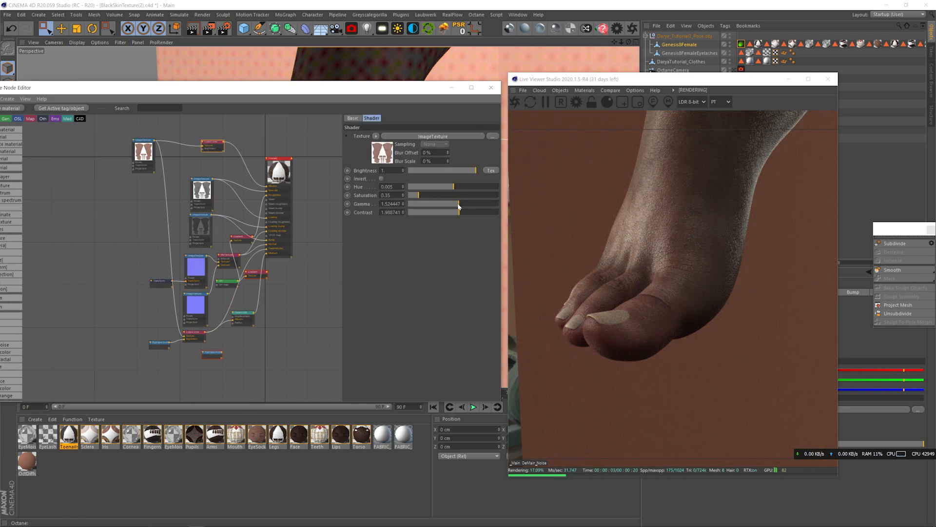
key("Delete")
left_click(279, 172)
left_click(379, 214)
left_click_drag(325, 226, 457, 226)
left_click(384, 237)
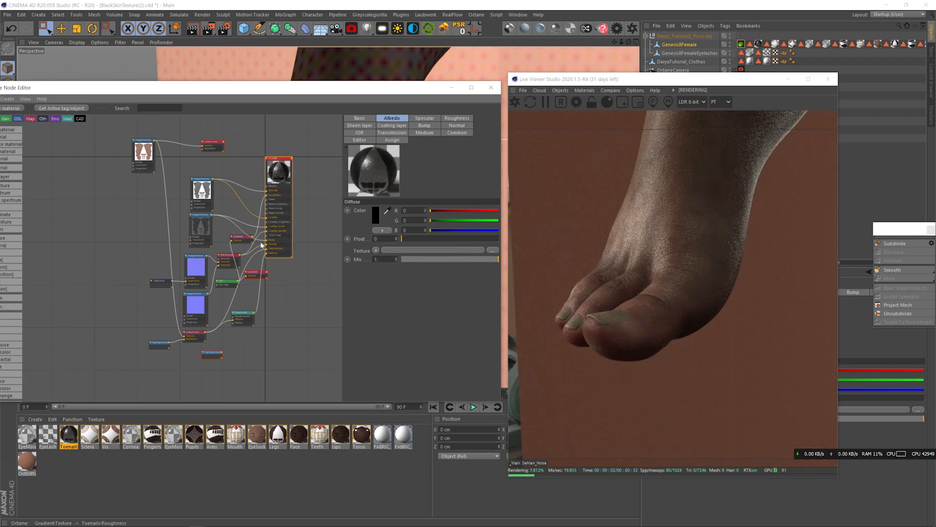
Step: Disconnect the texture from the Toenails' transmission and set the transmission colour to saturation 10% and value 92%
left_click(251, 262)
key("Delete")
left_click(279, 204)
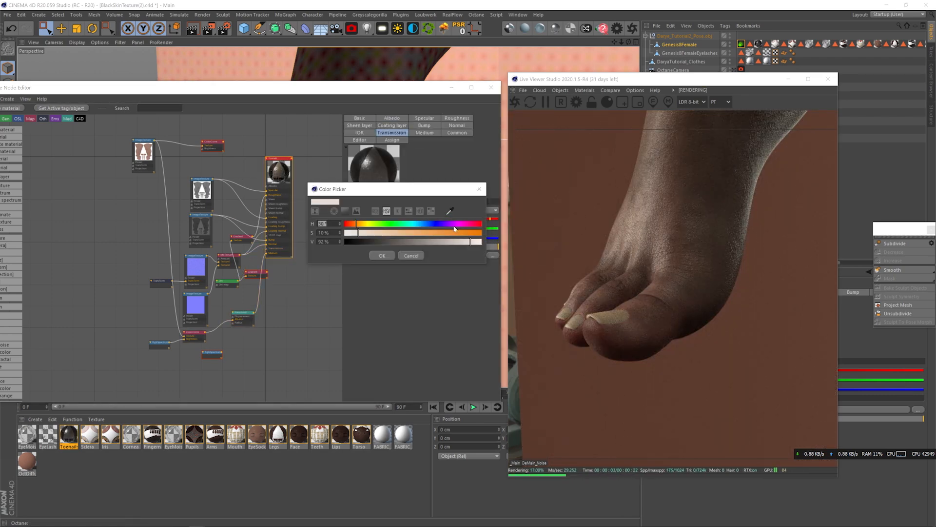
Step: Frame the big toenail up close and try a density of 300 in the Toenails' medium
left_click(242, 315)
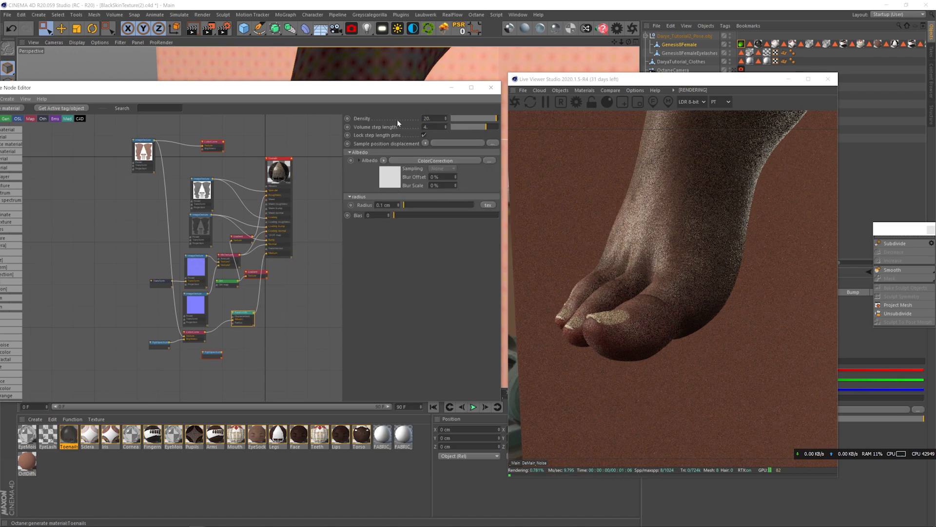
left_click(200, 230)
left_click_drag(401, 93, 356, 375)
scroll(311, 232, "up", 5)
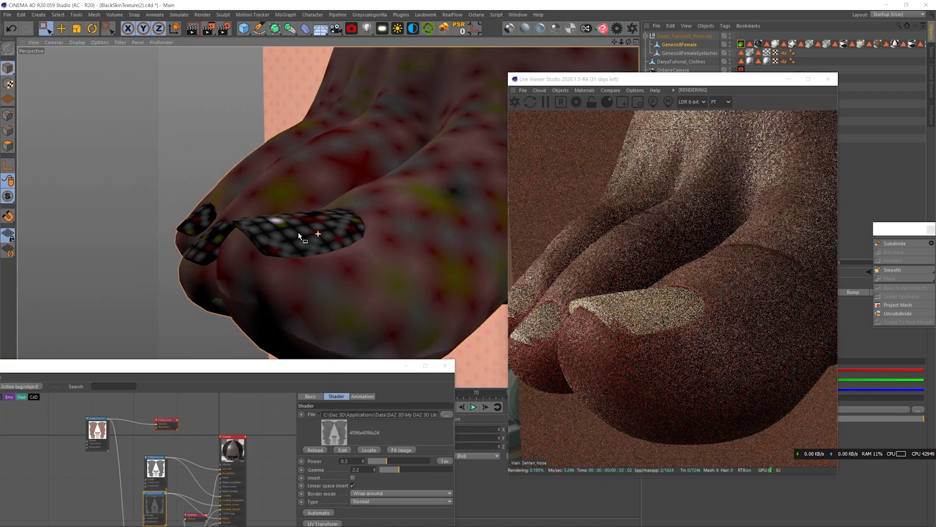
left_click_drag(308, 232, 331, 228, "alt")
left_click_drag(361, 365, 374, 147)
left_click(210, 372)
left_click_drag(400, 179, 381, 178)
type("300")
key("Return")
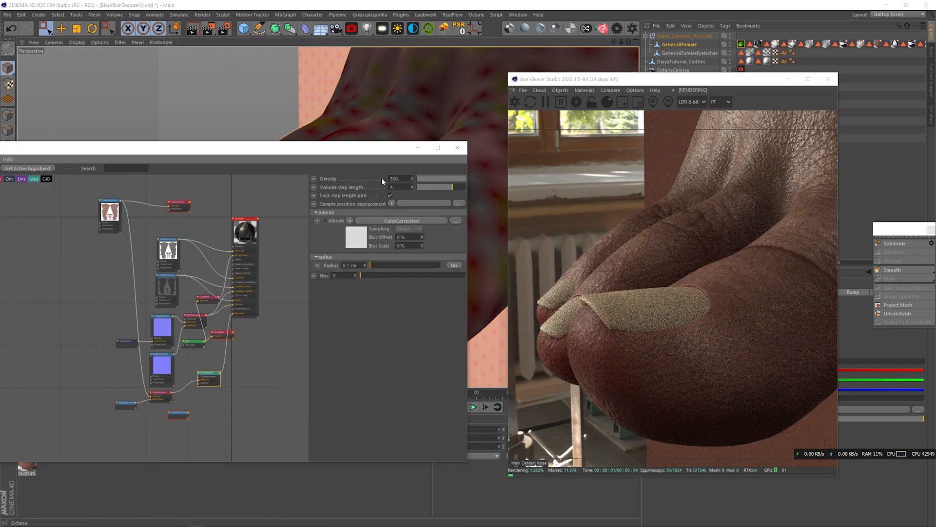
Step: Set the Toenails medium's density to 120 and its radius to 0.3 cm
key("Return")
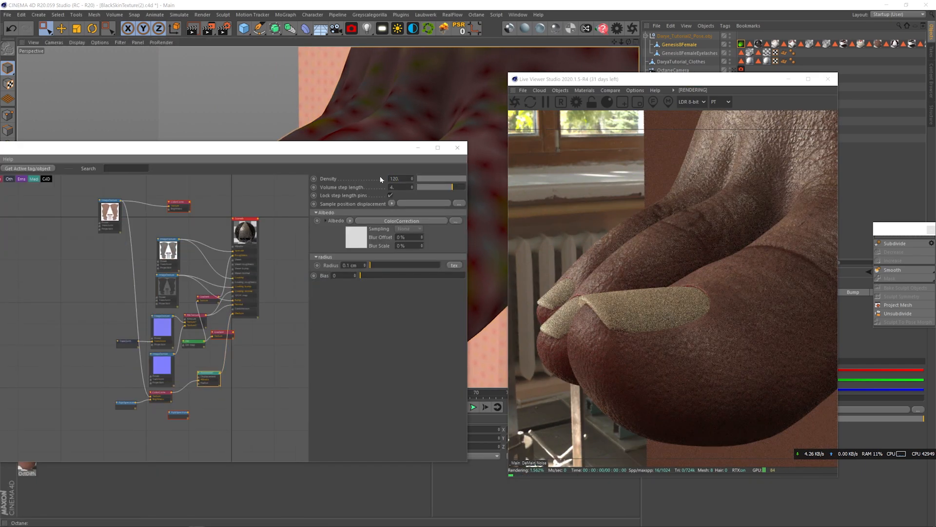
type(".3")
key("Return")
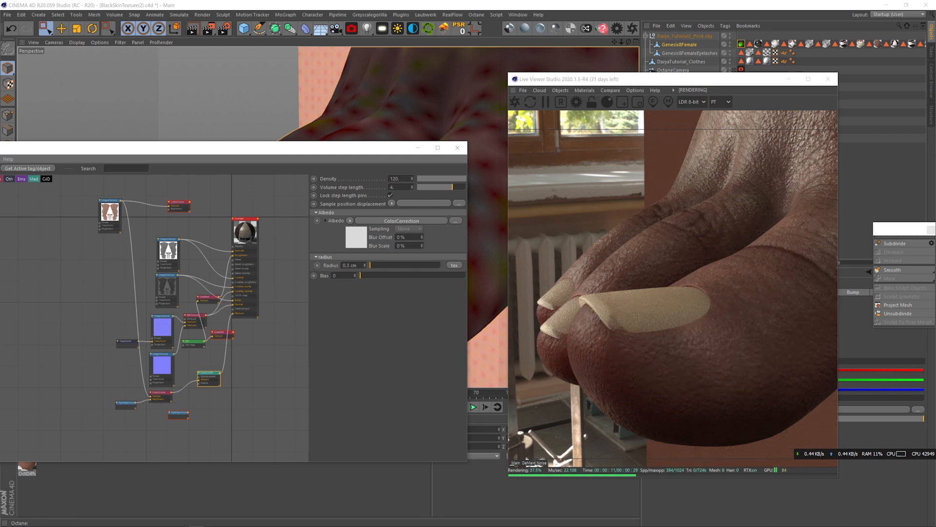
Step: Compare the Toenails' UV transform scale with that of the Legs' detail normal map, soloing the Legs map to check its tiling
left_click(126, 341)
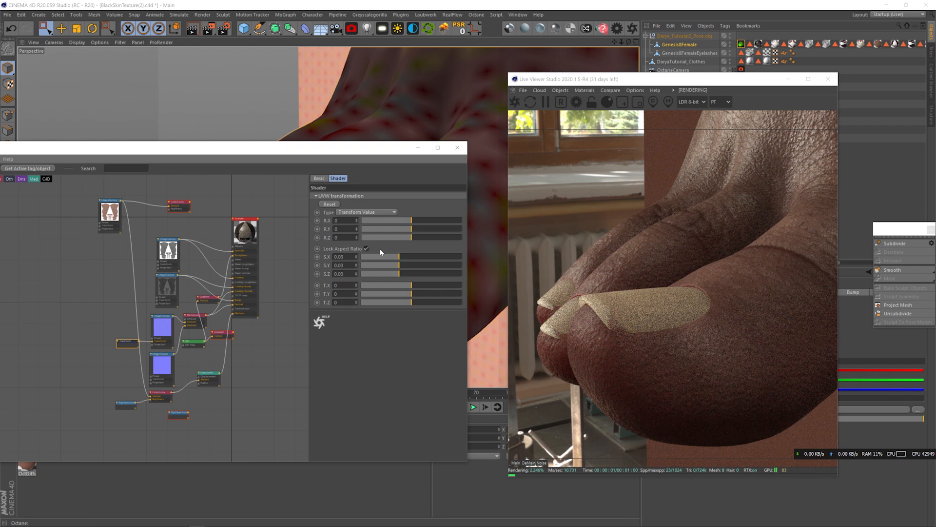
left_click(162, 326, "alt")
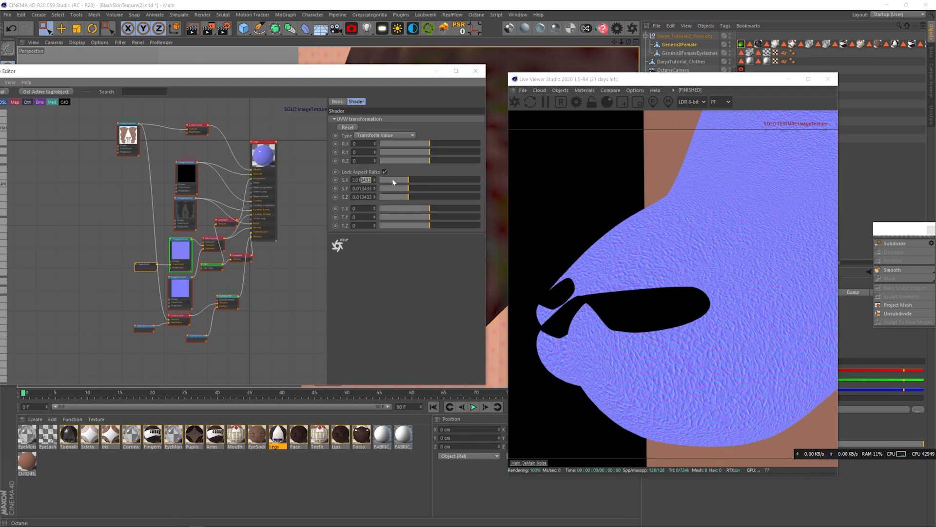
left_click(181, 240)
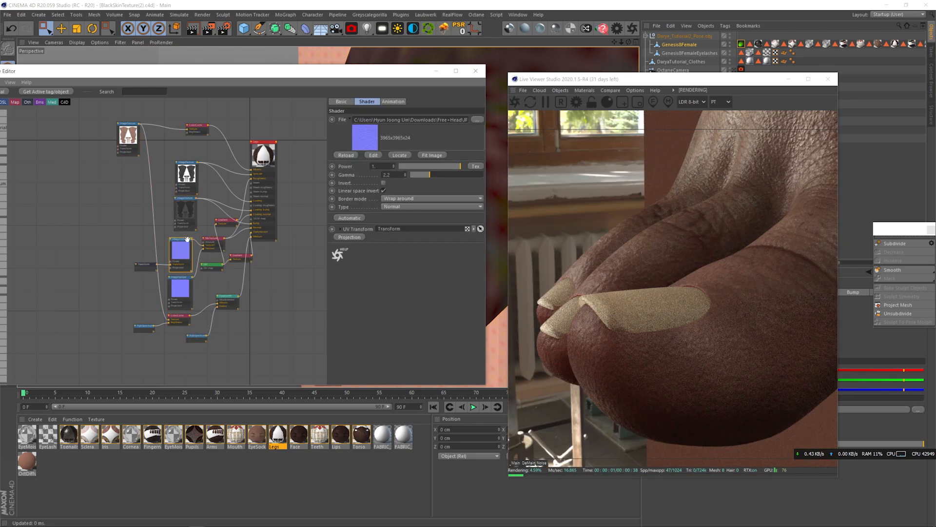
Step: Frame the head and shoulders and open the medium settings of the Face material
left_click(475, 72)
scroll(299, 305, "down", 10)
left_click_drag(298, 305, 373, 106, "alt")
middle_click_drag(372, 106, 390, 116, "alt")
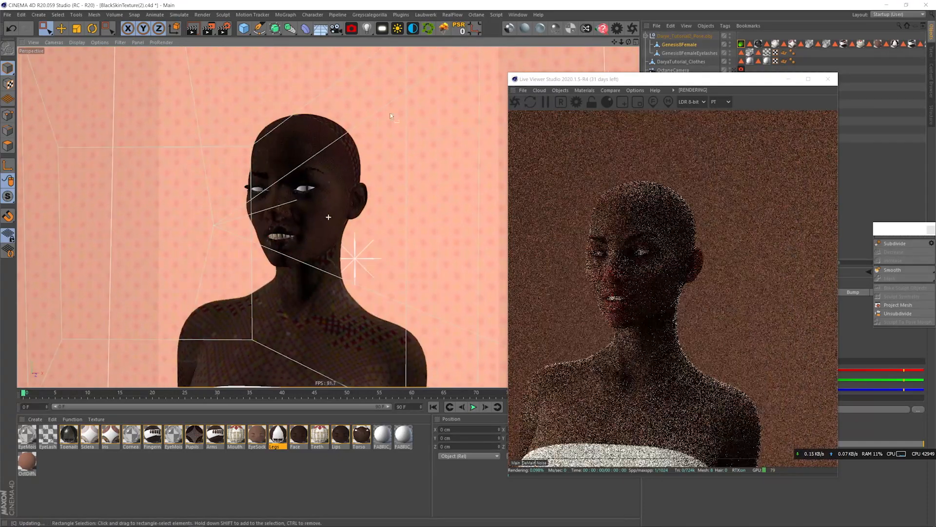
left_click(302, 436)
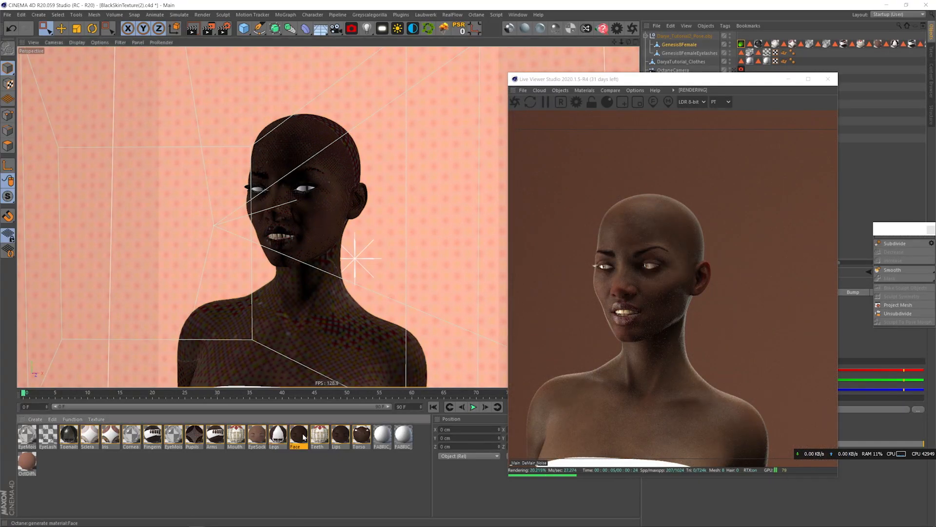
double_click(300, 436)
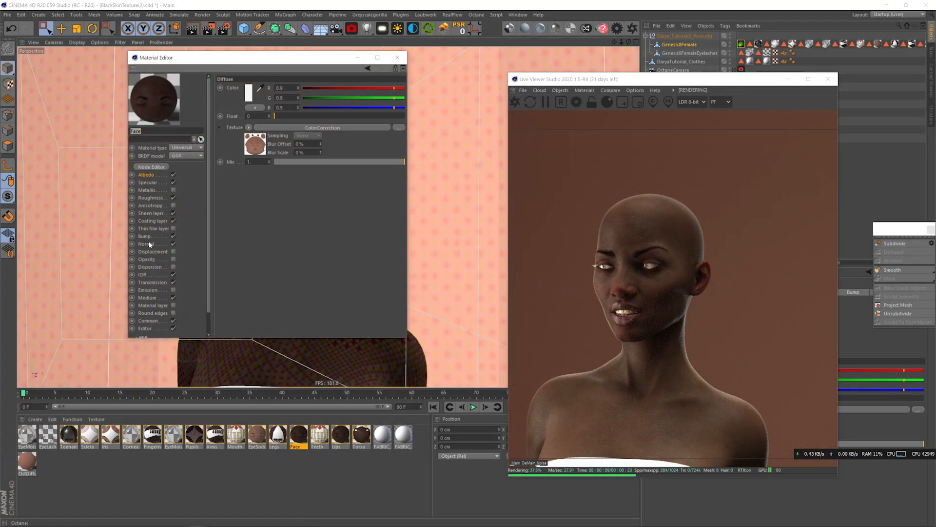
left_click(147, 297)
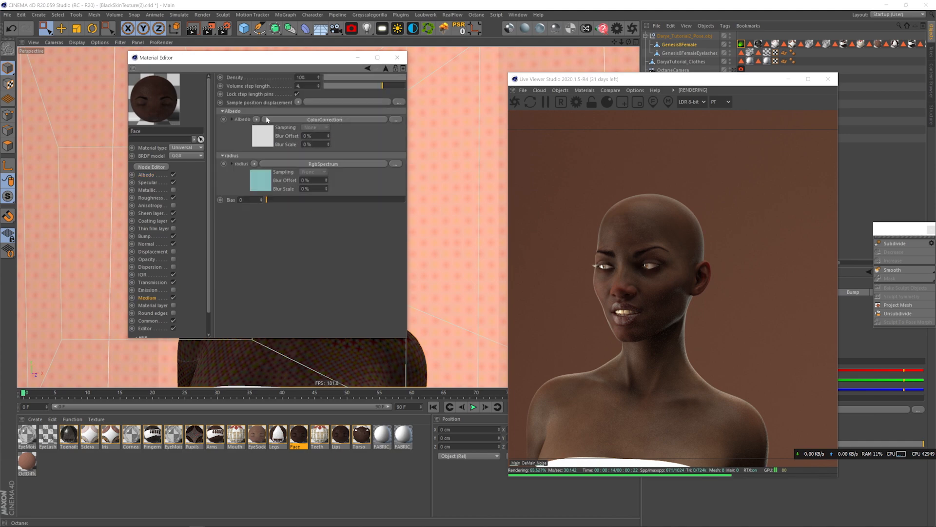
Step: Try a density of 200 in the Face material's medium and check the face up close
type("1000")
key("Return")
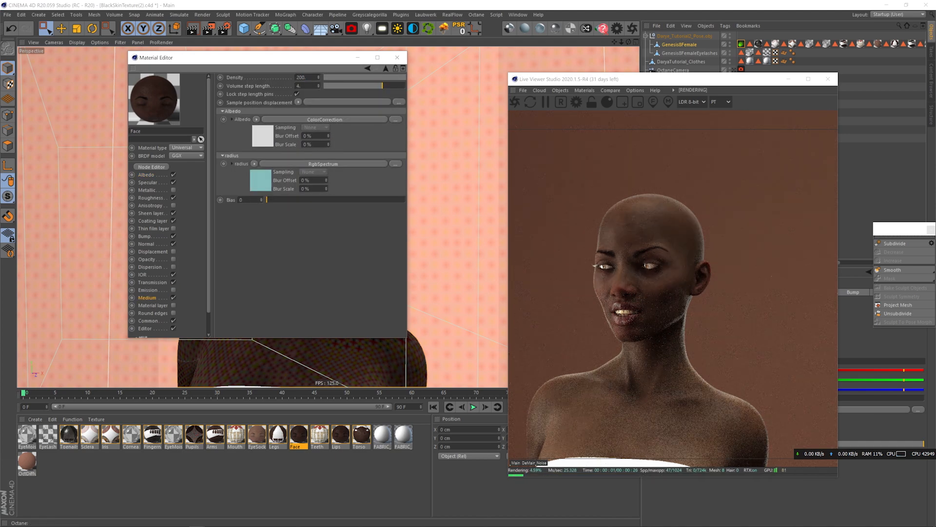
scroll(324, 203, "up", 5)
left_click_drag(275, 58, 182, 166)
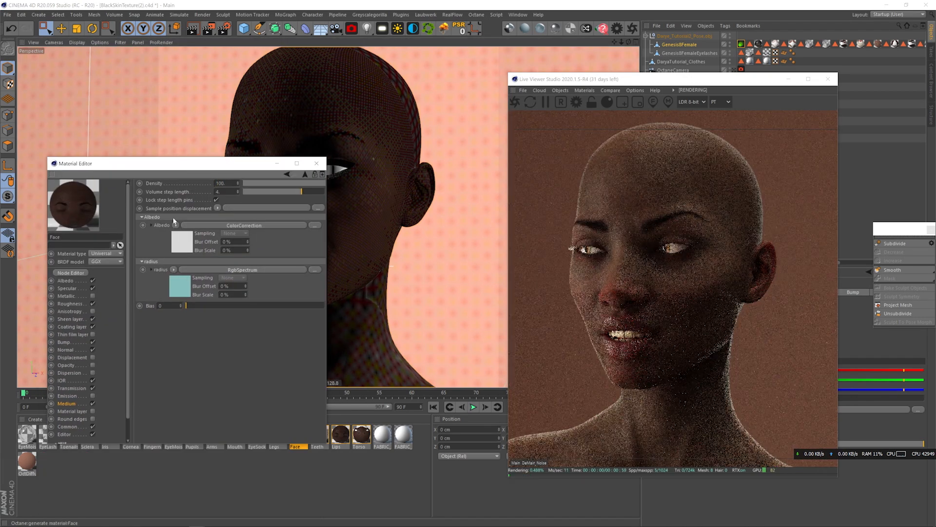
left_click(78, 280)
left_click(68, 333)
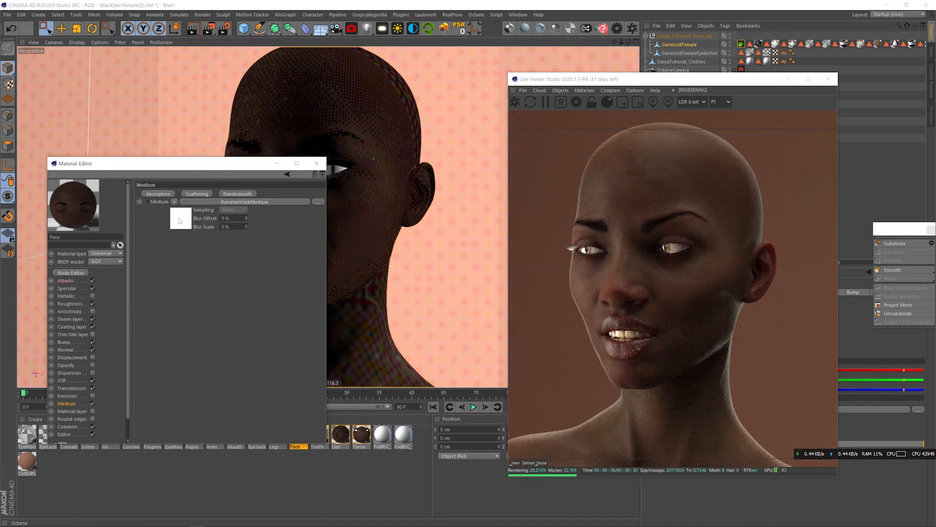
Step: Solo the Face material's dirt-driven gradient and try its first knot at saturation 49% and value 66%
left_click(71, 273)
left_click(281, 351)
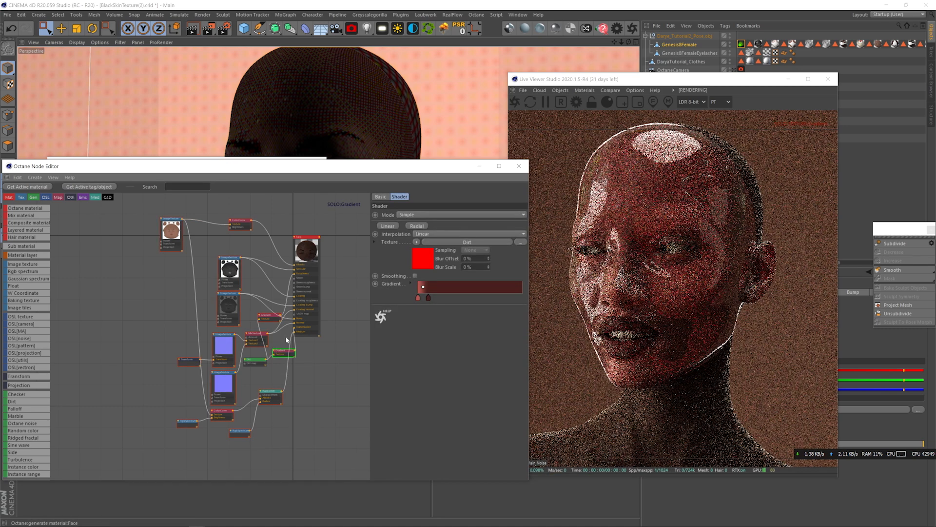
double_click(438, 297)
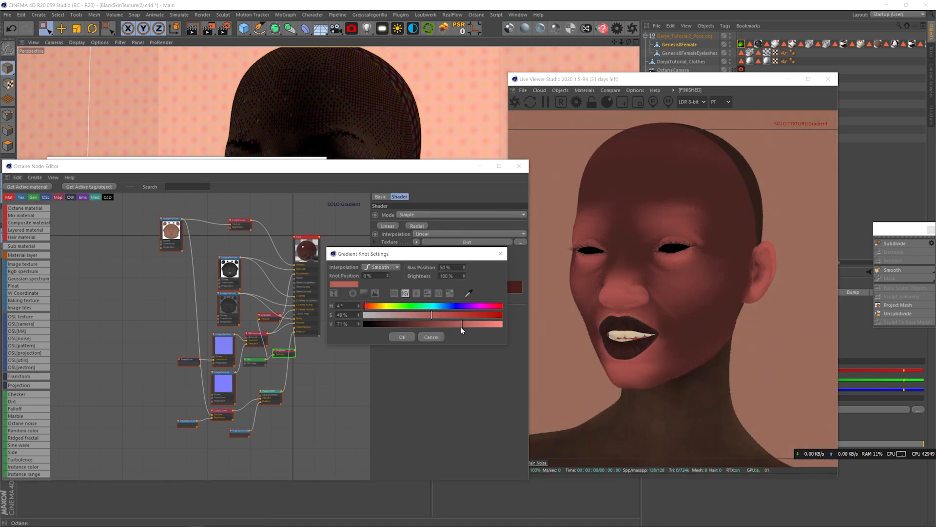
left_click(403, 337)
double_click(418, 297)
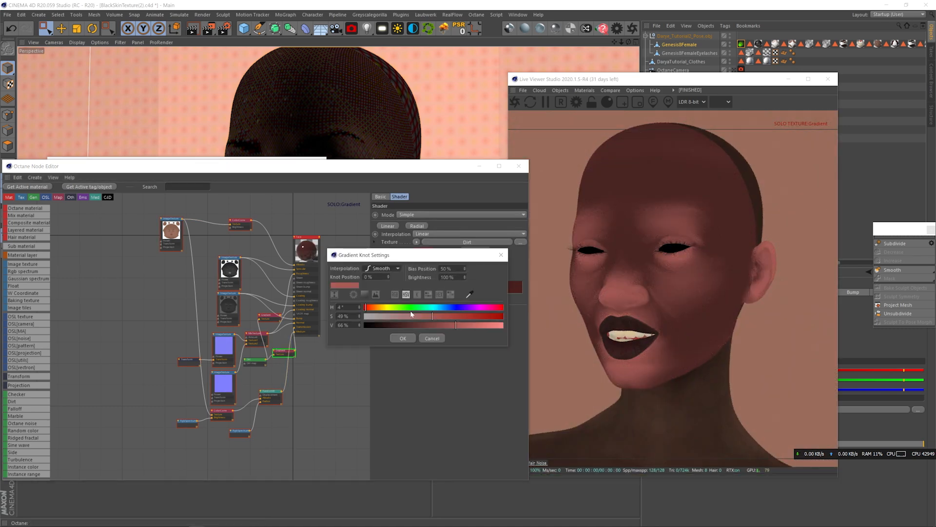
left_click(435, 337)
left_click(292, 352)
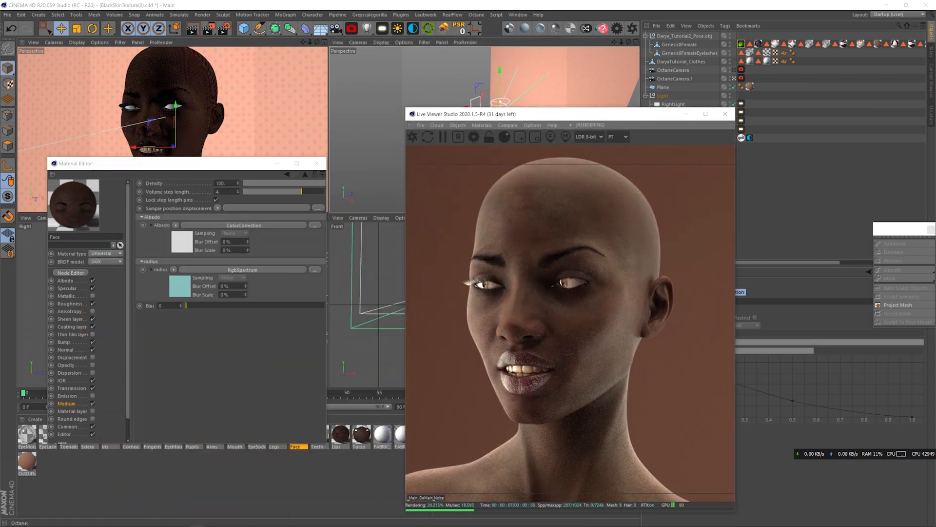
Step: Set the first knot of the Face's dirt-driven gradient to saturation 60% and value 70%
left_click(68, 273)
left_click_drag(371, 164, 122, 164)
left_click(205, 349)
double_click(337, 295)
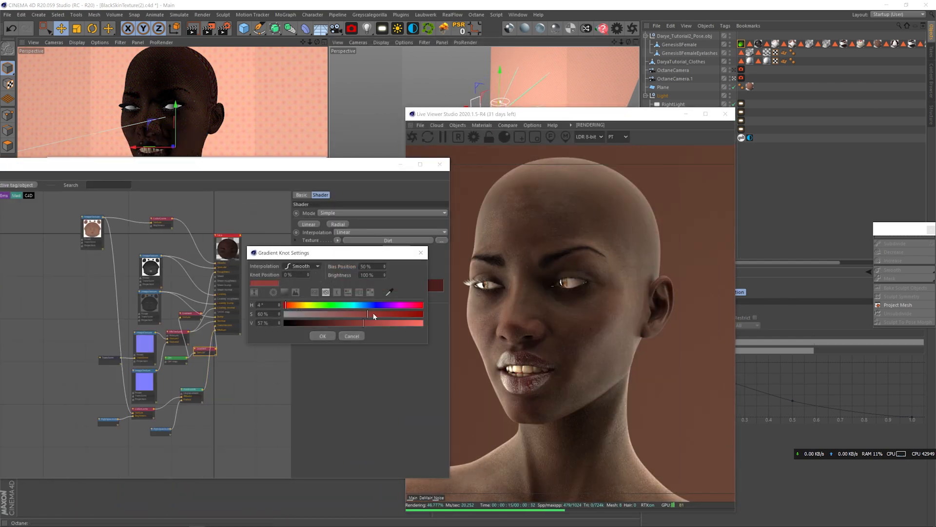
left_click(322, 336)
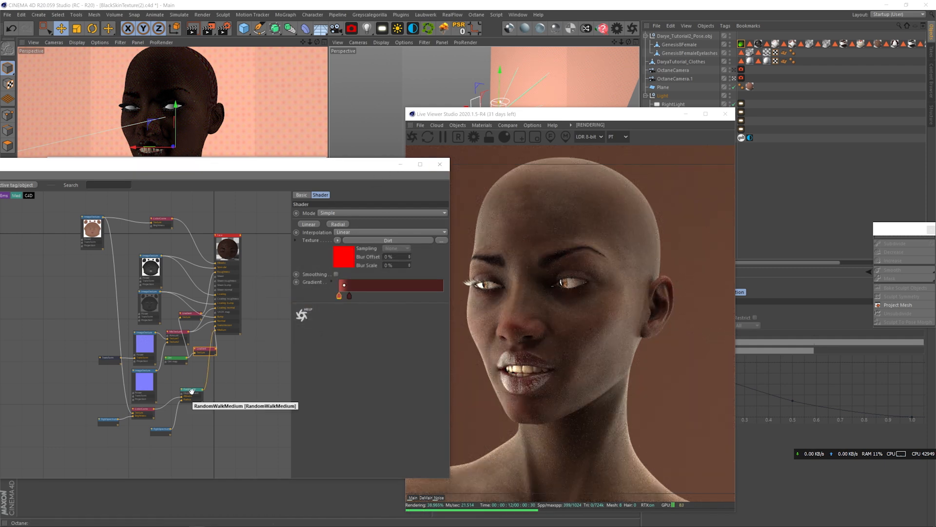
double_click(339, 295)
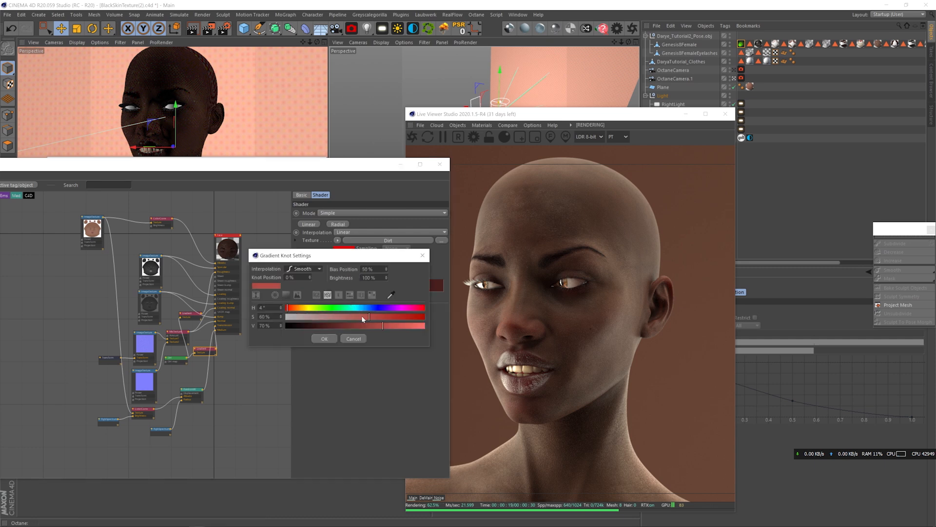
left_click(322, 338)
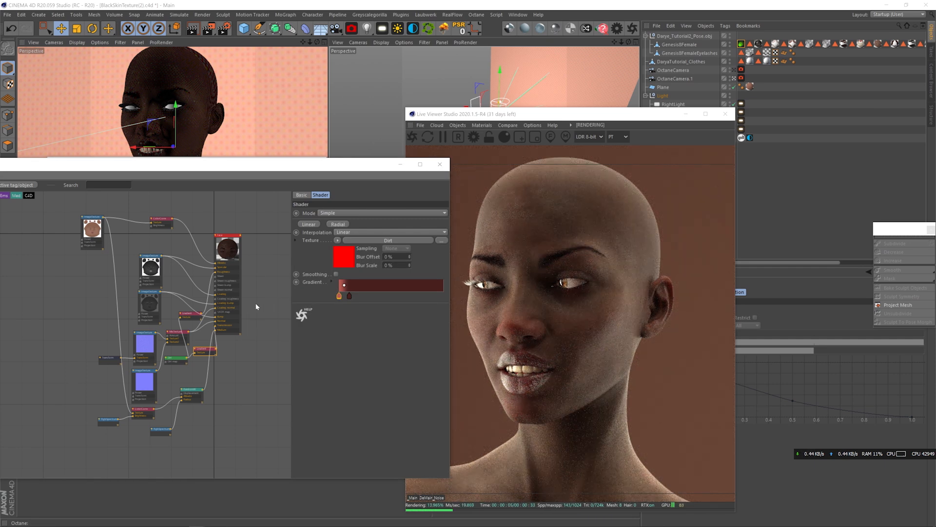
Step: Set the density of the Face's RandomWalkMedium to 50
left_click(189, 390)
type("50")
key("Return")
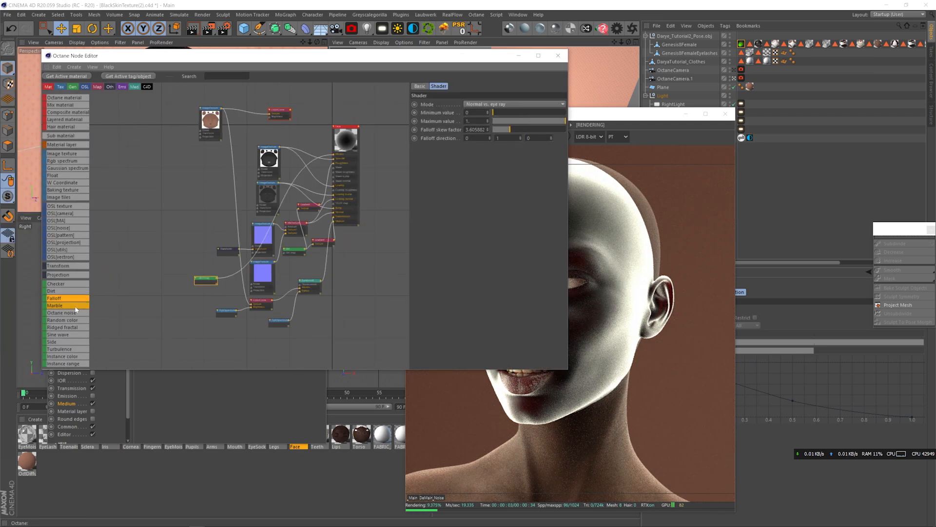
Step: Try low and high skew factors, up to about 13.16, on the Face's Falloff node, and delete the node
left_click_drag(418, 129, 394, 130)
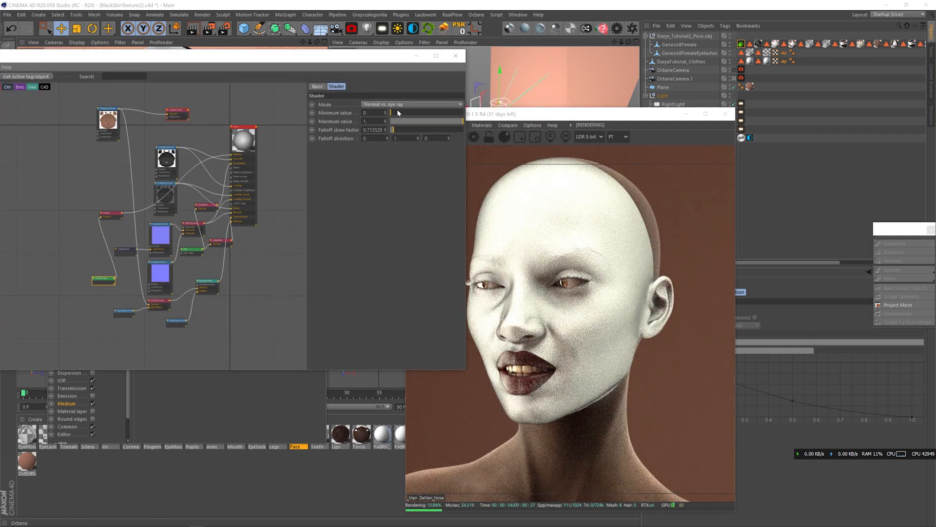
left_click_drag(392, 129, 454, 130)
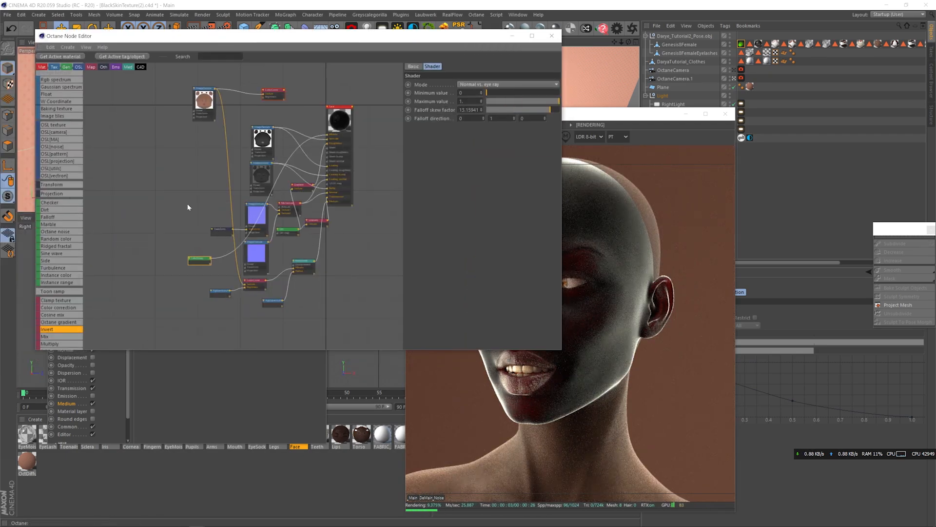
scroll(68, 322, "down", 2)
left_click(199, 258)
key("Delete")
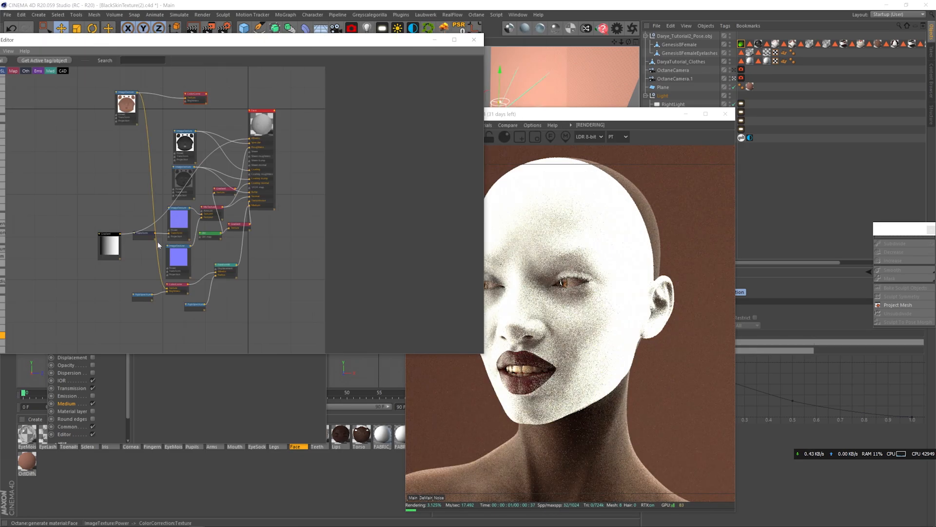
Step: Switch the Face's new Gradient node to 3D - Linear, with its start Z at -42 cm and end Z at 24 cm
left_click(109, 245)
left_click(397, 164)
mouse_move(370, 156)
left_mouse_down()
mouse_move(414, 156)
mouse_move(370, 156)
left_mouse_up()
left_click(397, 241)
left_click_drag(477, 155, 472, 154)
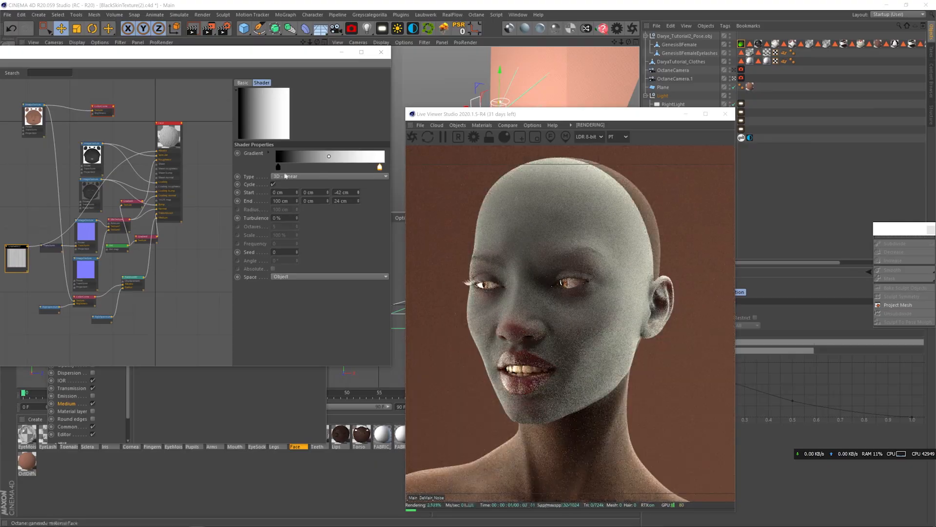
Step: Turn off the linear Gradient's cycling, set its start Z to -6 cm and its end to 0, 0, 28 cm
left_click_drag(307, 167, 276, 167)
left_click_drag(359, 193, 333, 169)
left_click(273, 184)
left_click_drag(276, 167, 292, 170)
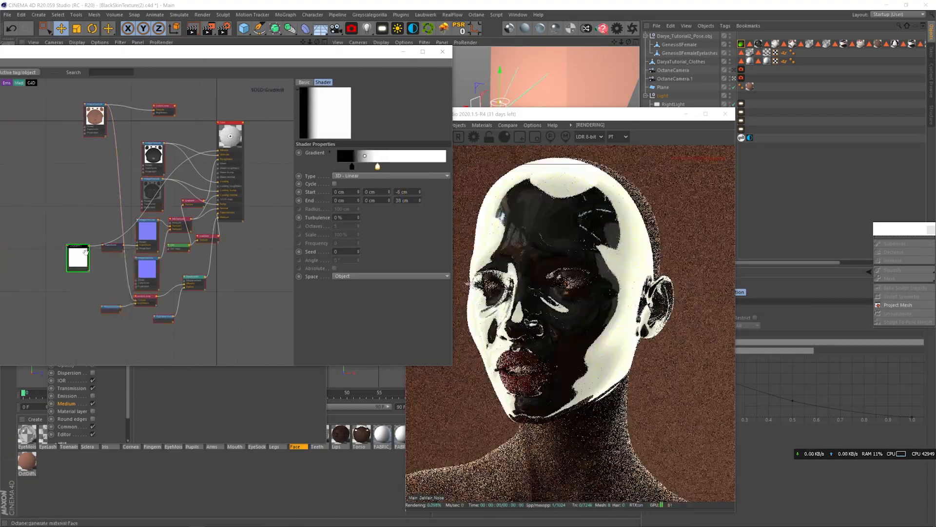
Step: Shift the Gradient's black and white knots towards the ramp's start and set start Z to -11 cm and end Z to 38 cm
mouse_move(353, 169)
left_mouse_down()
mouse_move(338, 172)
mouse_move(347, 172)
left_mouse_up()
left_click_drag(378, 169, 345, 169)
left_click(404, 191)
scroll(403, 191, "down", 1)
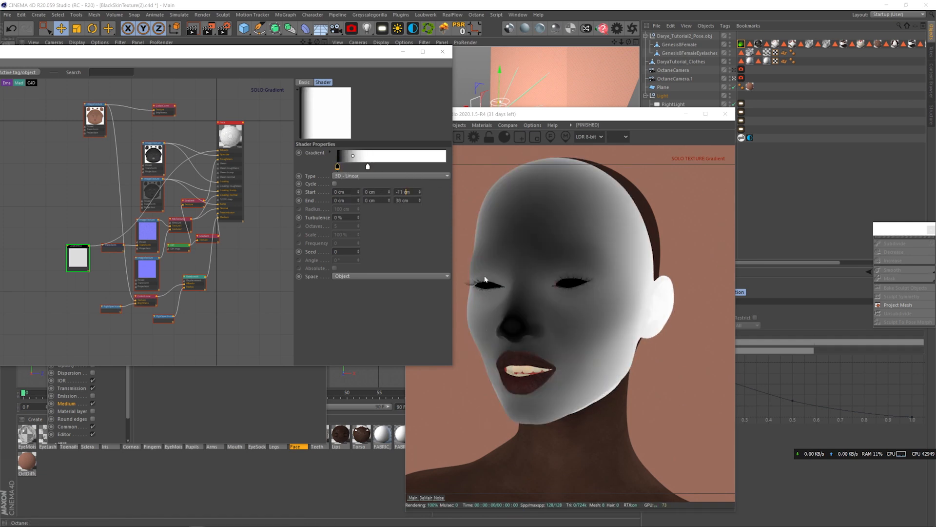
left_click_drag(339, 171, 341, 171)
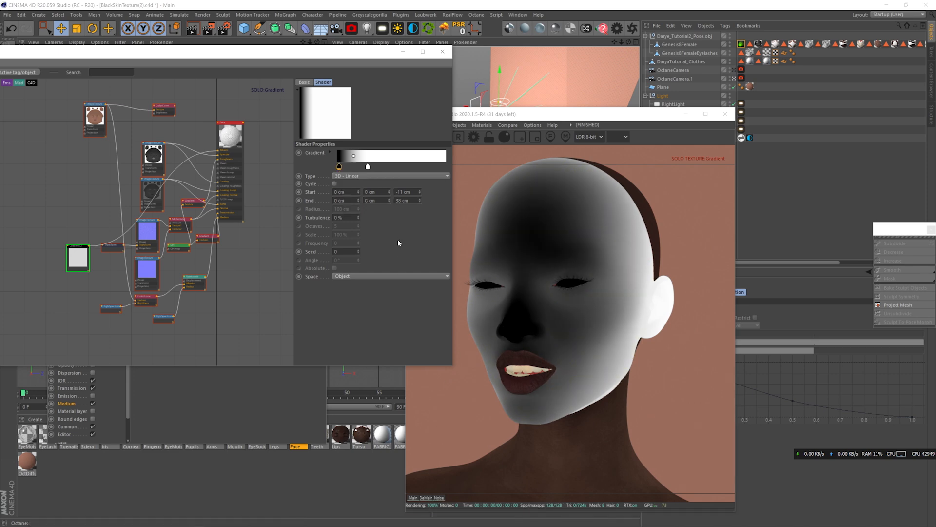
Step: Move the Dirt node and the gradient it feeds to free space in the graph, and solo the Dirt
left_click_drag(180, 246, 172, 268)
left_click_drag(209, 236, 213, 247)
left_click(174, 272)
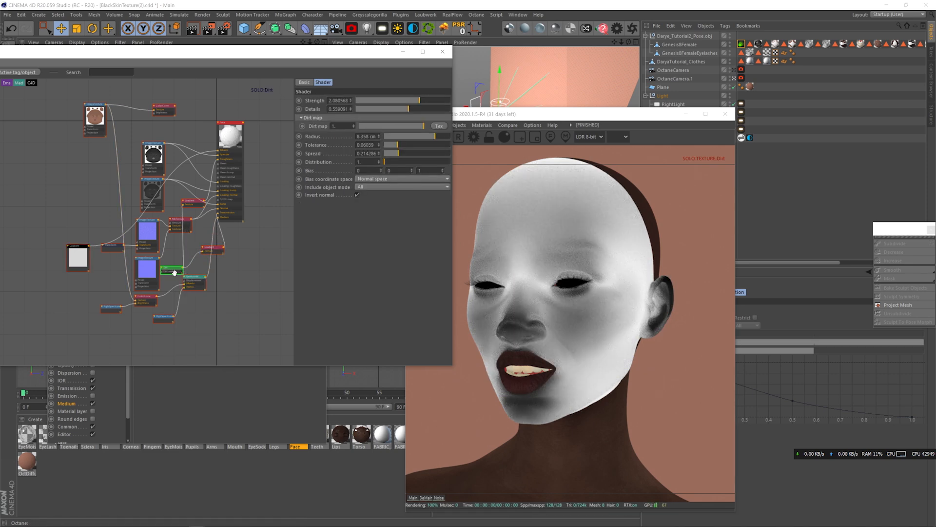
Step: Solo the linear Gradient and swap its knots so the ramp runs from white to black
left_click(78, 247)
left_click_drag(341, 168, 372, 168)
mouse_move(368, 168)
left_mouse_down()
mouse_move(340, 168)
mouse_move(353, 167)
left_mouse_up()
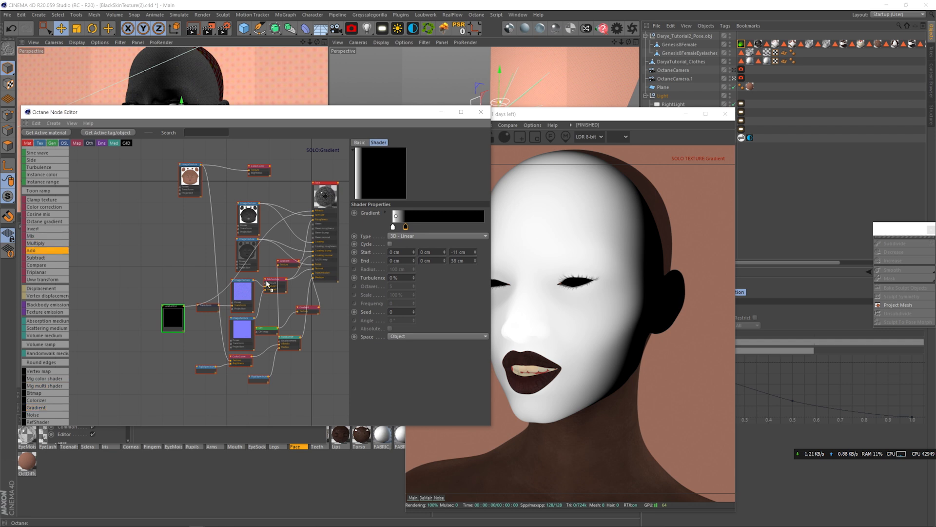
Step: Combine the linear Gradient and the Dirt in an Add node feeding the Octane gradient, and solo that gradient
left_click_drag(267, 284, 285, 299)
left_click_drag(308, 307, 286, 322)
left_click(295, 300)
left_click_drag(306, 299, 318, 319)
right_click(329, 317)
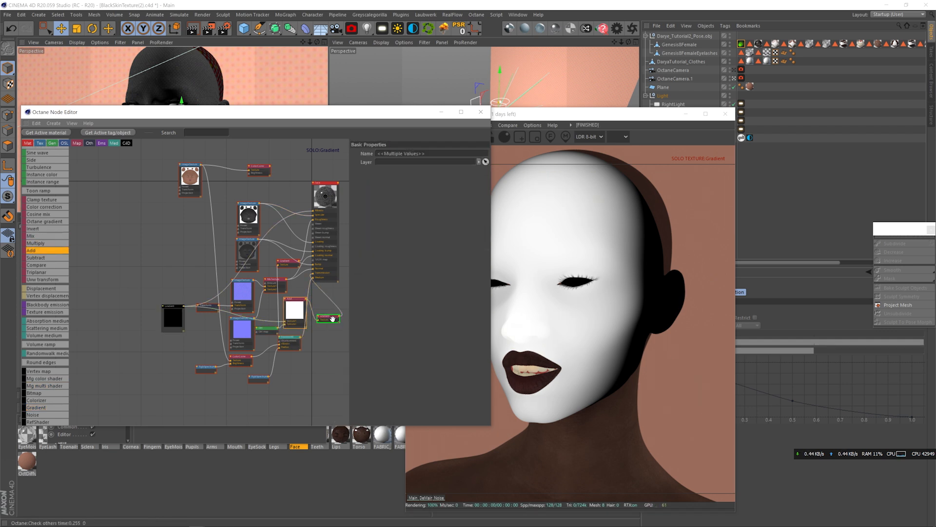
left_click(338, 333)
Step: Set the linear Gradient's start Z to -14 cm, review its white knot, and end the solo of the Octane gradient
left_click(173, 317)
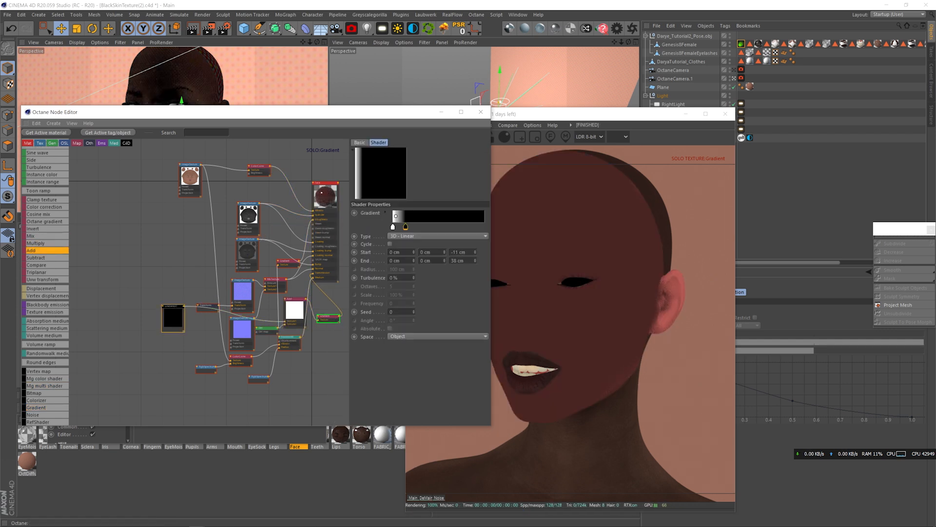
double_click(393, 227)
left_click(376, 266)
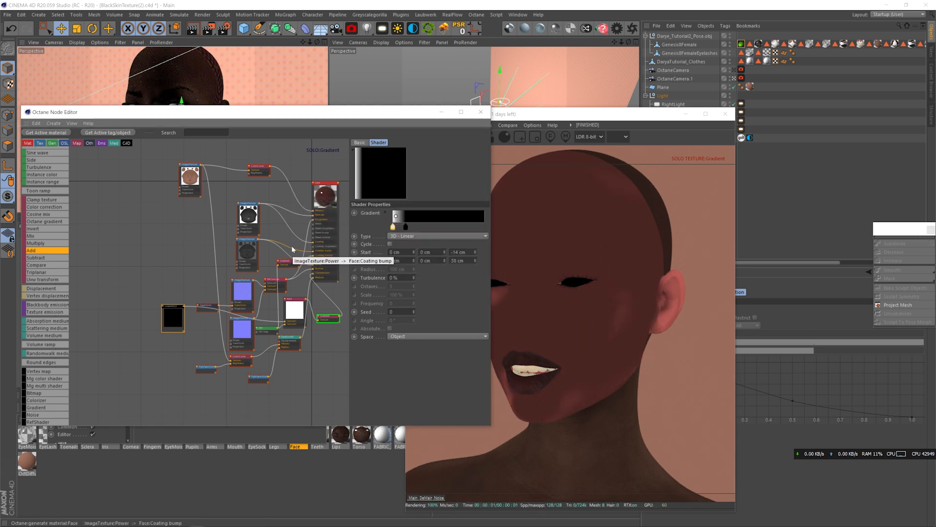
left_click(330, 316)
right_click(330, 316)
left_click(339, 333)
Step: Set the linear Gradient's white knot to 90% value and solo the Octane gradient again
left_click_drag(532, 116, 615, 112)
left_click(173, 317)
double_click(393, 227)
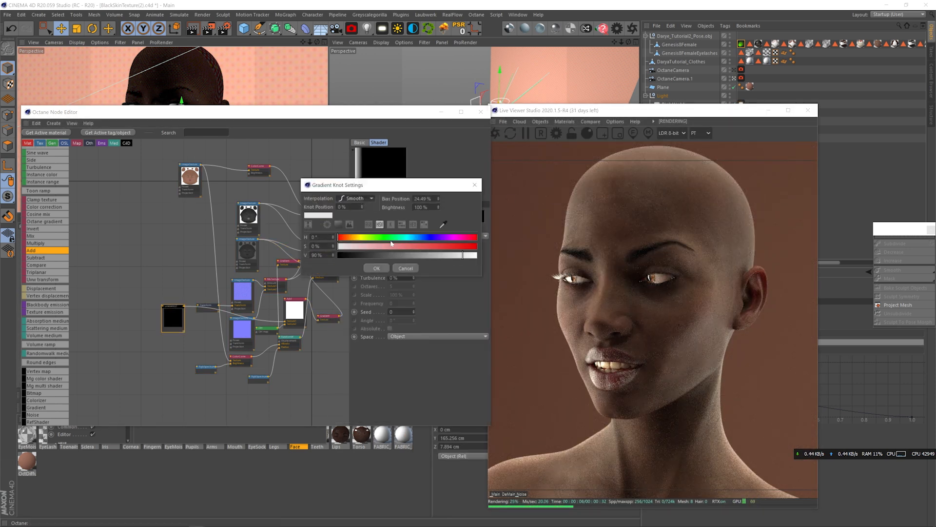
left_click(376, 266)
right_click(330, 316)
left_click(344, 322)
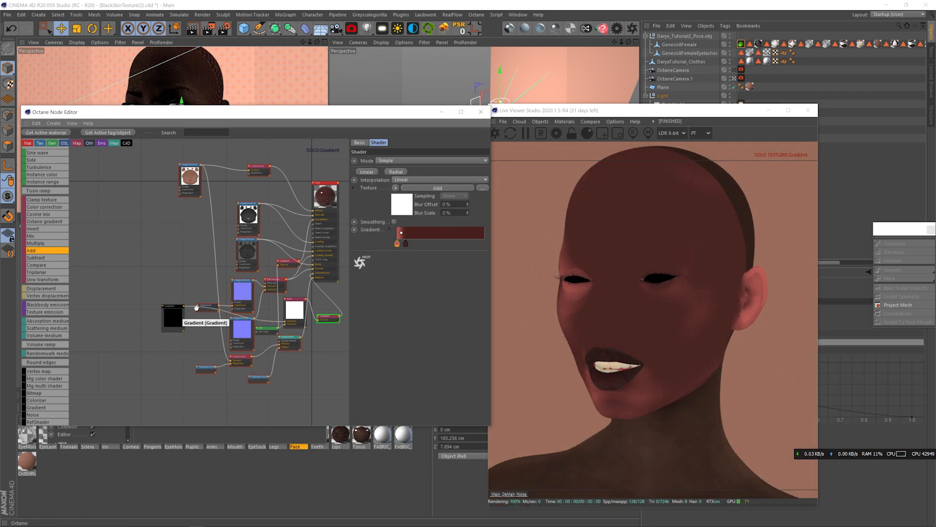
Step: Set the linear Gradient's start position to 28 cm in X and 1 cm in Z
left_click_drag(413, 252, 413, 248)
left_click_drag(475, 252, 475, 249)
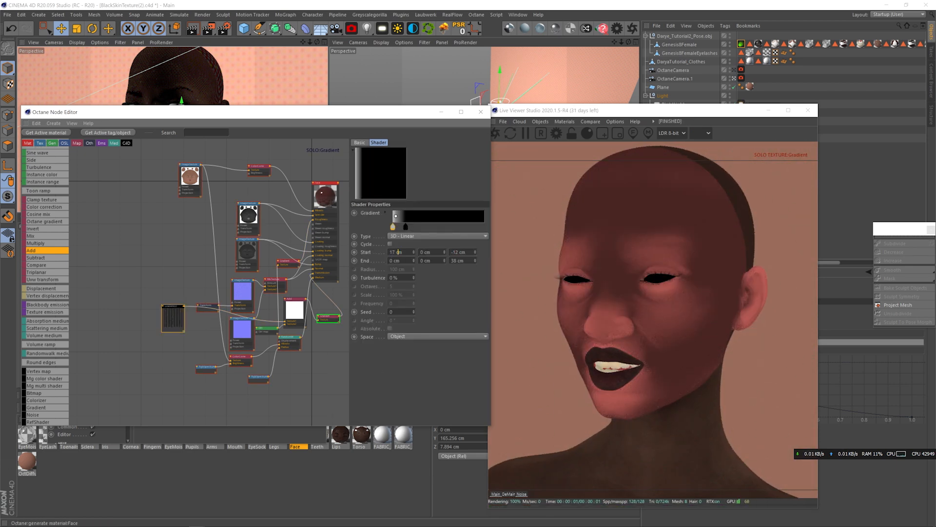
scroll(399, 252, "up", 3)
scroll(459, 252, "up", 5)
scroll(399, 252, "up", 3)
scroll(399, 252, "up", 5)
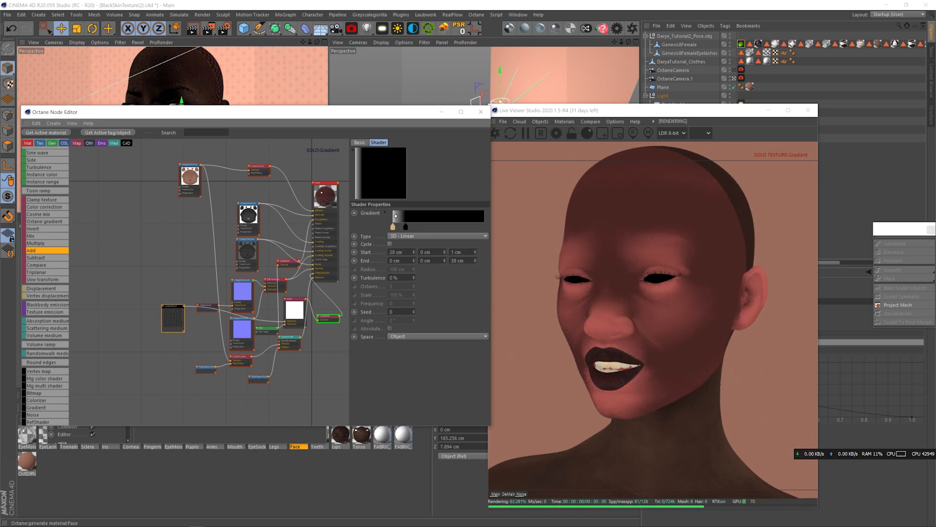
Step: Set the linear Gradient's start position to 19 cm in X and 14 cm in Z, and solo the node
double_click(396, 215)
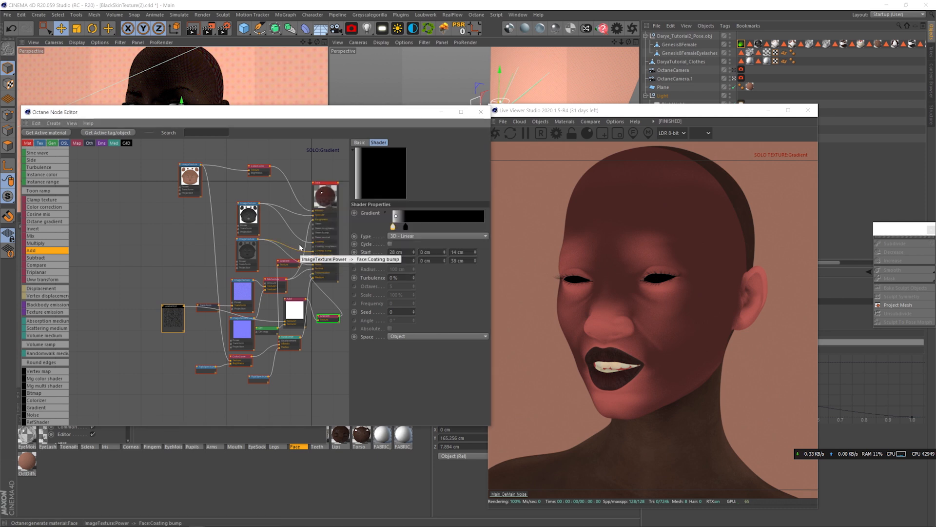
left_click(379, 267)
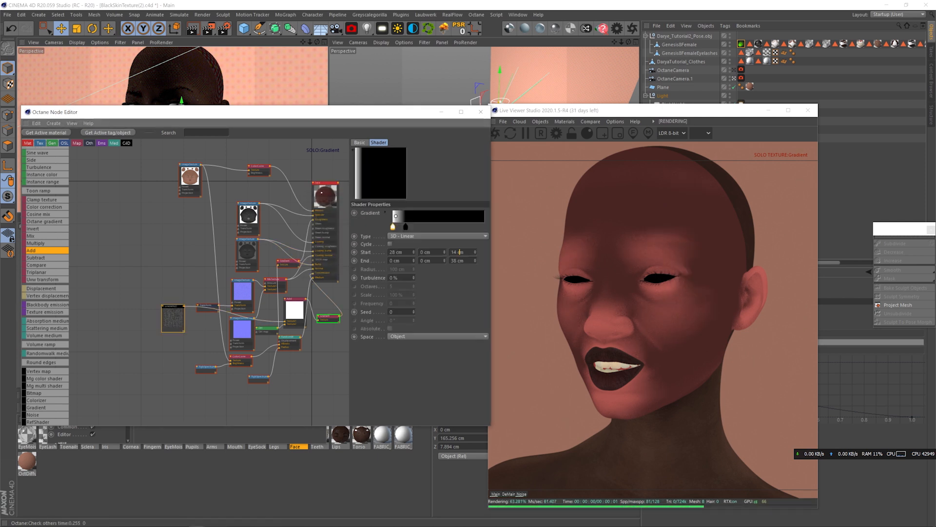
left_click(176, 311)
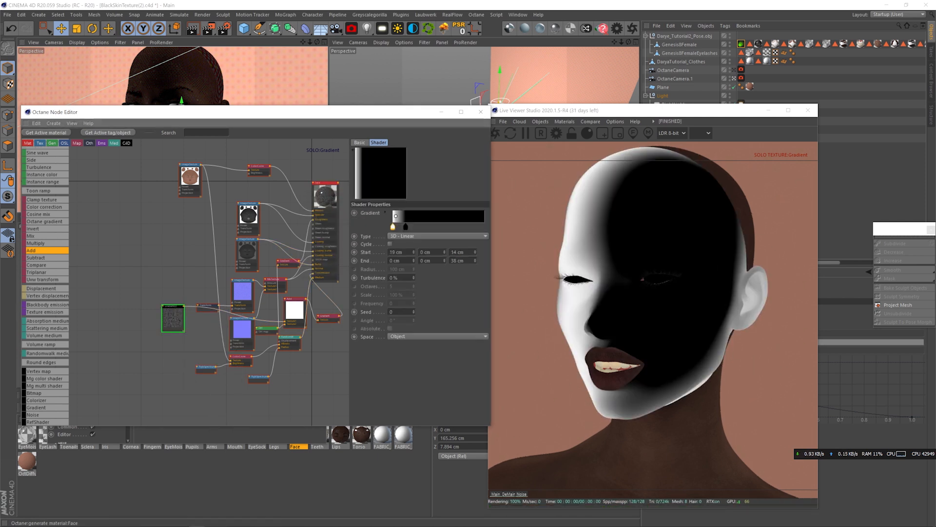
Step: Set the linear Gradient's start to 20.7 cm in X and -8 cm in Z, and its end X to 14 cm
left_click_drag(414, 261, 413, 248)
scroll(403, 252, "down", 2)
left_click_drag(475, 252, 475, 263)
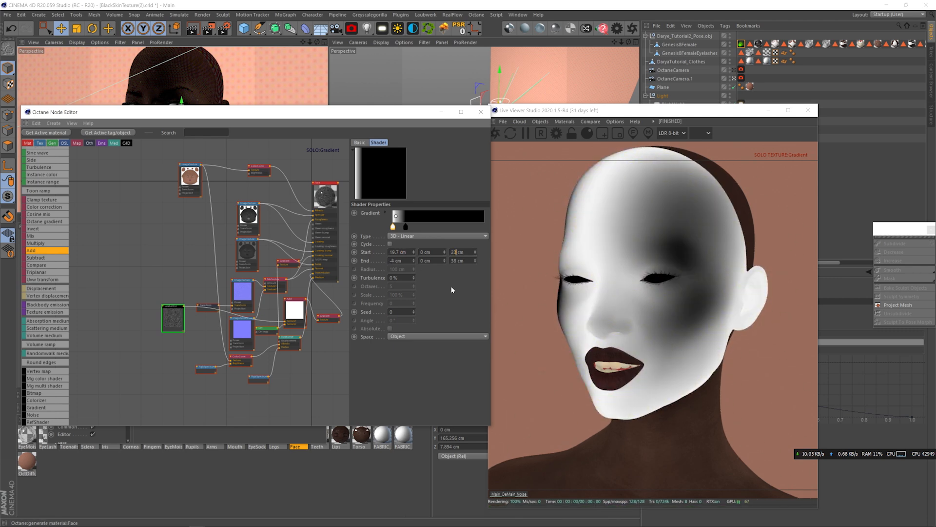
mouse_move(414, 252)
left_mouse_down()
mouse_move(413, 269)
mouse_move(413, 257)
left_mouse_up()
left_click_drag(475, 253, 475, 255)
left_click_drag(414, 261, 414, 259)
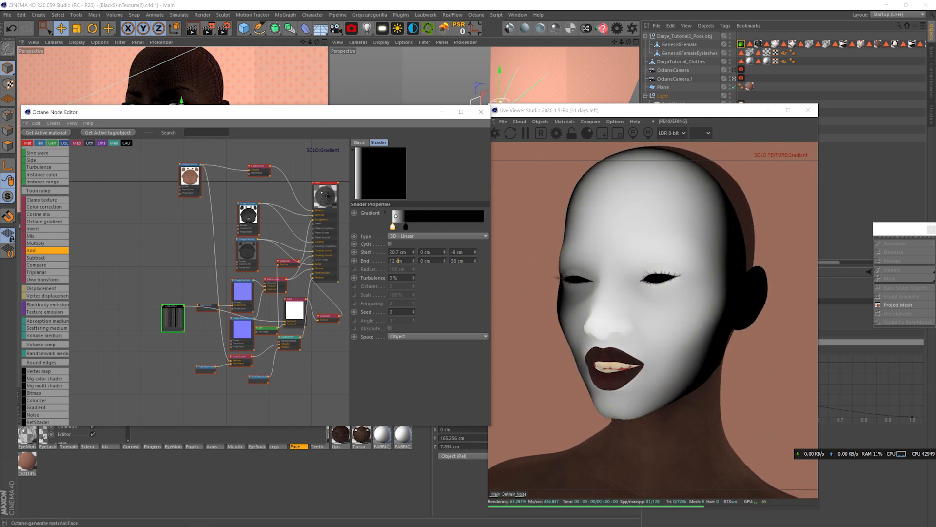
Step: Lower the linear Gradient's white knot brightness to 85% and further to 70%
left_click(332, 318)
left_click(169, 315)
double_click(396, 226)
left_click_drag(324, 254, 284, 250)
type("85")
key("Return")
double_click(396, 226)
type("70")
key("Return")
Step: Reduce the linear Gradient's white knot to 50%, and down to 45%
double_click(393, 227)
type("50")
key("Return")
double_click(393, 227)
type("45")
key("Return")
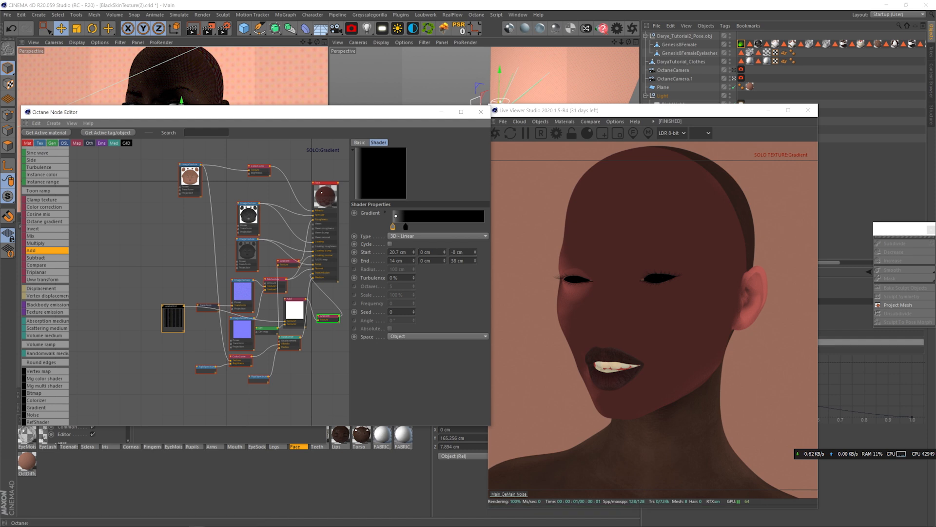
Step: Move the Octane gradient's dark brown knot to about 18% and set the linear Gradient's end X to 18 cm
left_click(287, 300)
left_click(328, 316)
left_click_drag(403, 245, 412, 247)
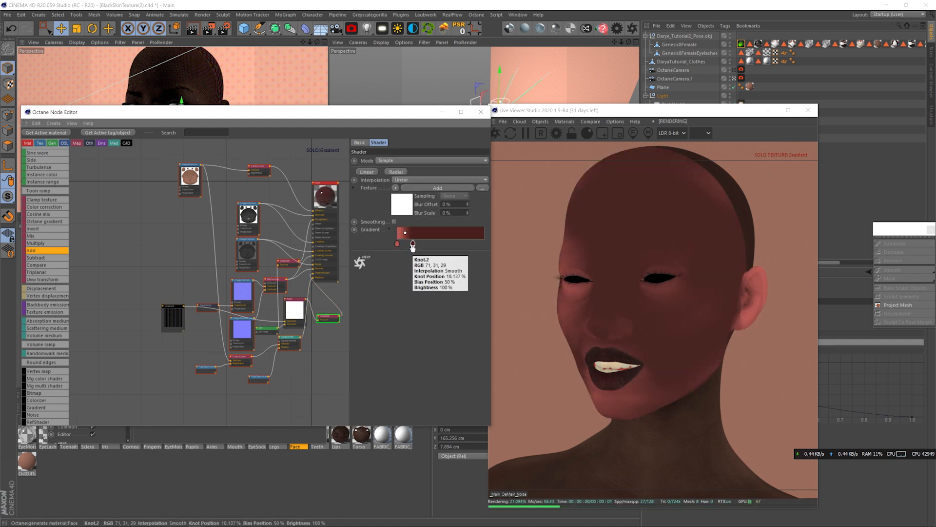
left_click(175, 306)
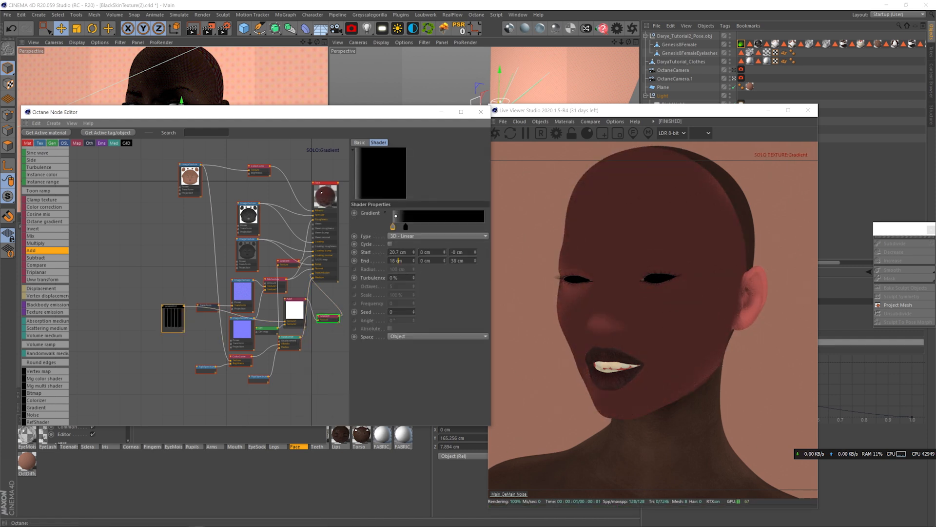
left_click(328, 318)
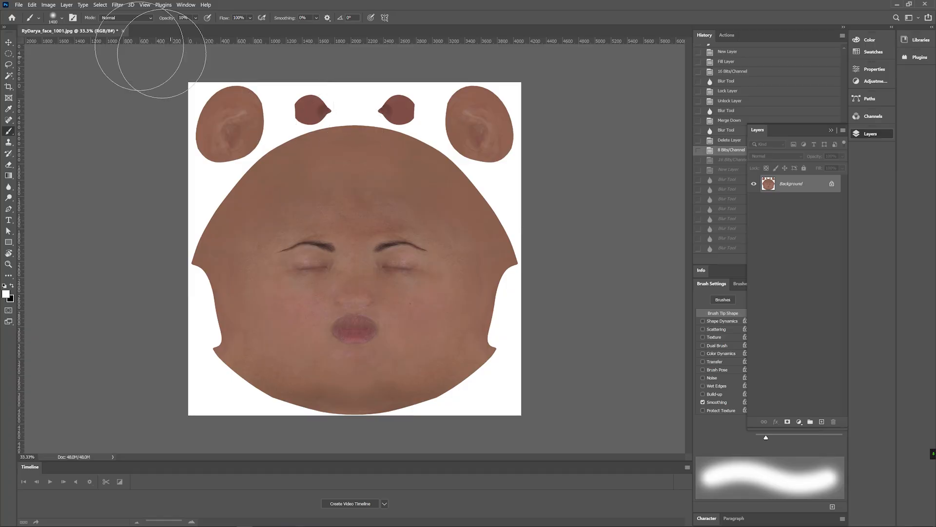
Step: In Photoshop, convert the face texture to 16 bits per channel and add a new layer
left_click(48, 5)
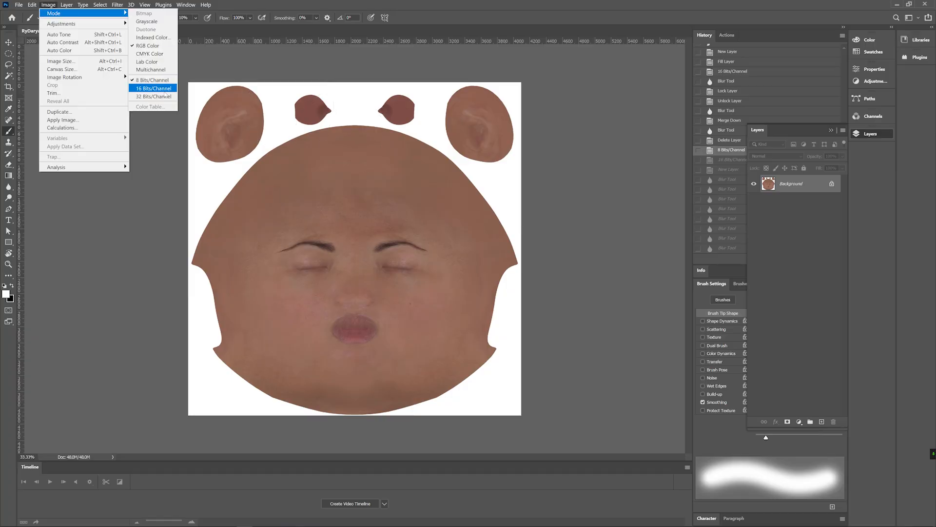
left_click(146, 88)
left_click(822, 421)
Step: Paint soft white strokes over both ears on the new layer with a smaller brush at 10% opacity
key("bracketleft")
key("bracketleft")
key("bracketleft")
key("bracketleft")
key("bracketleft")
key("bracketleft")
key("bracketleft")
key("bracketleft")
left_click_drag(468, 109, 483, 139)
mouse_move(483, 137)
left_mouse_down()
mouse_move(471, 107)
mouse_move(487, 126)
left_mouse_up()
mouse_move(487, 127)
left_mouse_down()
mouse_move(468, 115)
mouse_move(488, 139)
left_mouse_up()
left_click_drag(488, 127, 480, 107)
left_click_drag(236, 115, 231, 152)
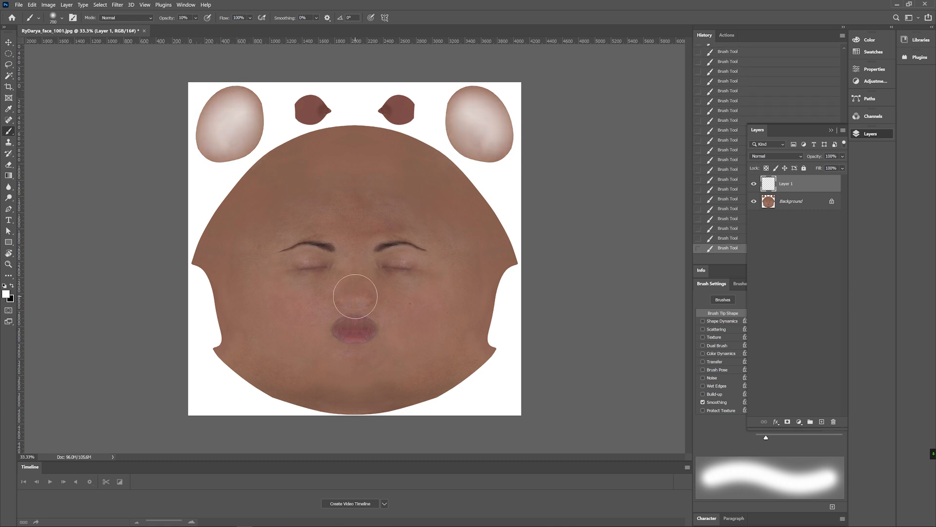
Step: Paint soft white over the nose and around the mouth, enlarging the brush for the mouth area
left_click_drag(397, 270, 391, 266)
key("bracketright")
key("bracketright")
key("bracketright")
key("bracketright")
key("bracketright")
key("bracketright")
mouse_move(349, 328)
left_mouse_down()
mouse_move(372, 330)
mouse_move(342, 325)
left_mouse_up()
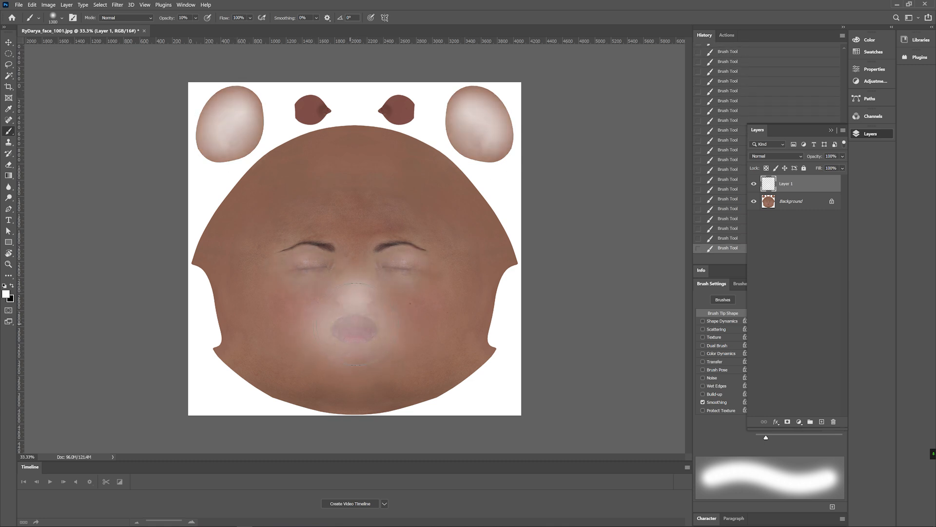
Step: Add a layer directly above the Background and fill it with black
left_click(800, 202)
left_click(822, 421)
key("ctrl+BackSpace")
Step: Paint soft white spots over both eyes and a cheek on Layer 1
left_click(785, 187)
left_click(316, 267)
left_click(395, 264)
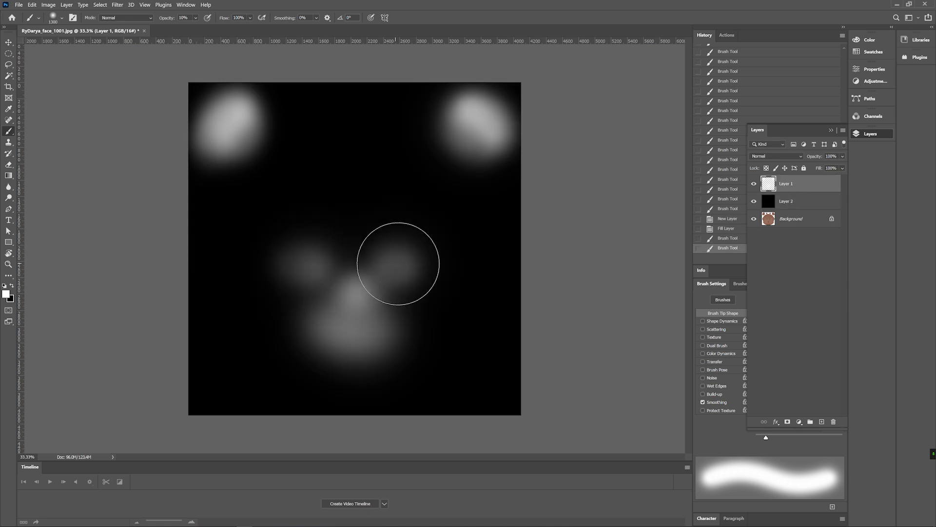
mouse_move(437, 326)
left_mouse_down()
mouse_move(339, 334)
mouse_move(425, 293)
left_mouse_up()
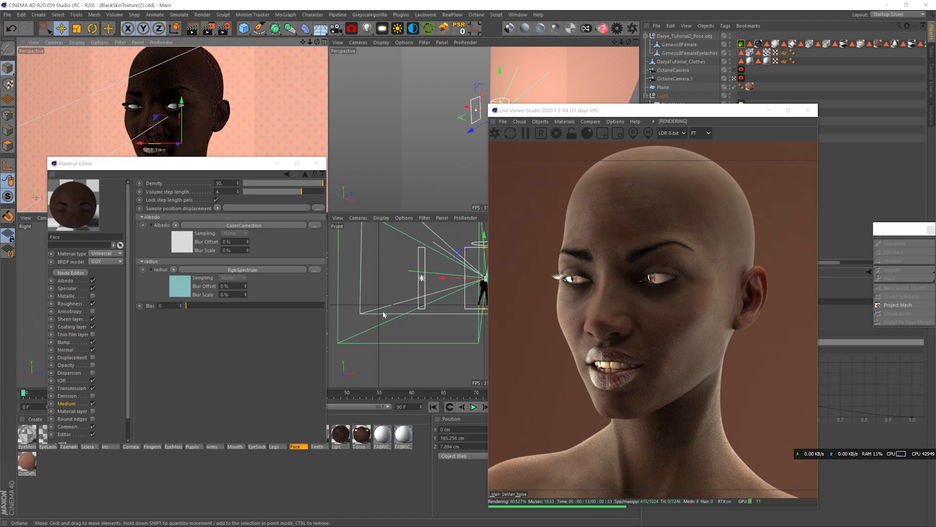
Step: Close the Face material's editor in Cinema 4D and push both sides of the face inward with the Grab brush at size 16
left_click(316, 163)
left_click_drag(151, 124, 197, 130, "alt")
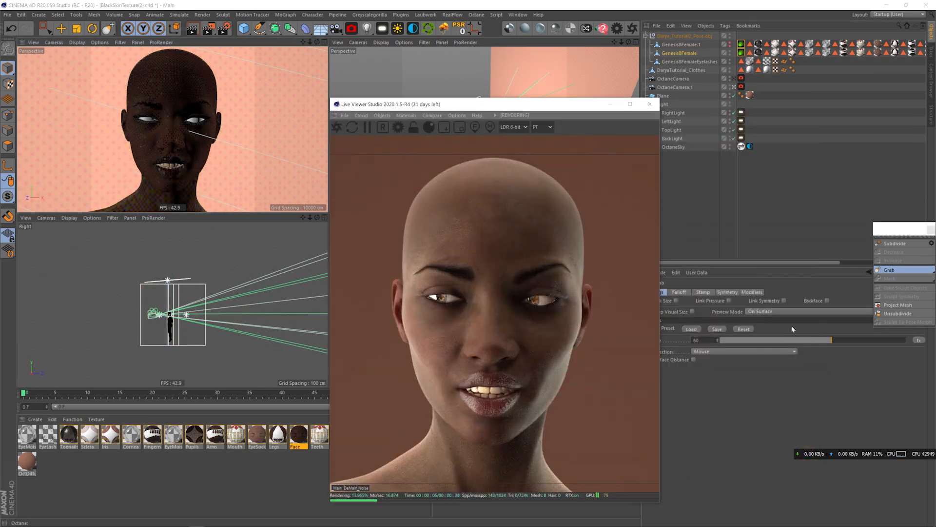
left_click(740, 340)
scroll(171, 141, "up", 5)
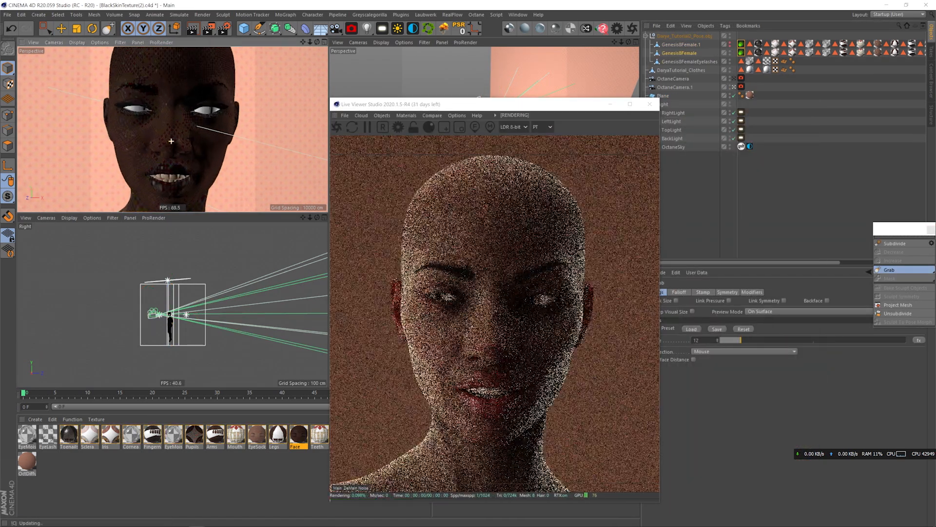
left_click(748, 339)
left_click_drag(274, 117, 231, 123, "alt")
left_click_drag(147, 123, 175, 125, "alt")
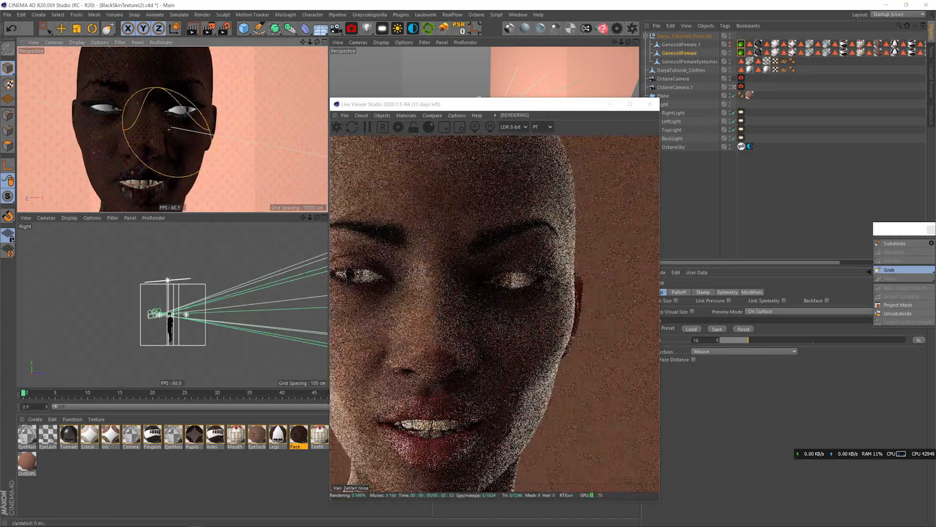
scroll(176, 125, "down", 5)
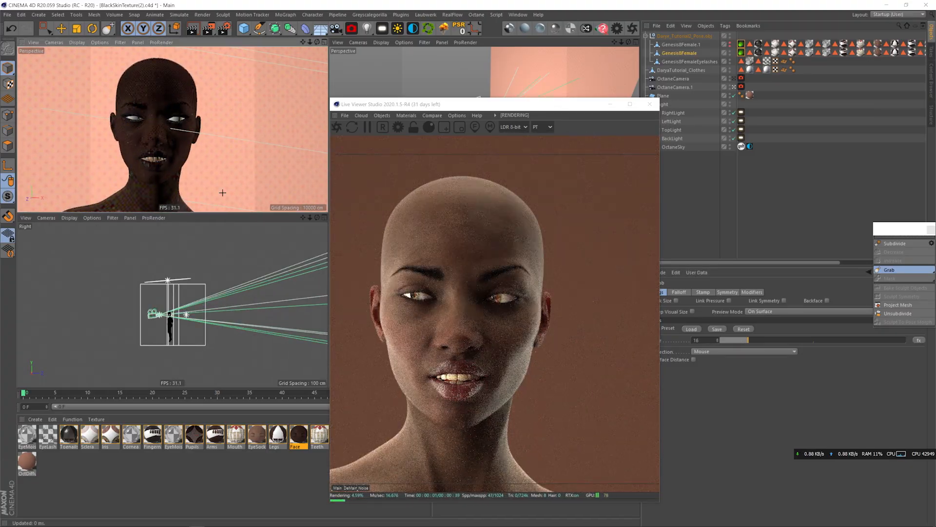
left_click_drag(187, 156, 184, 156)
left_click_drag(126, 136, 132, 134)
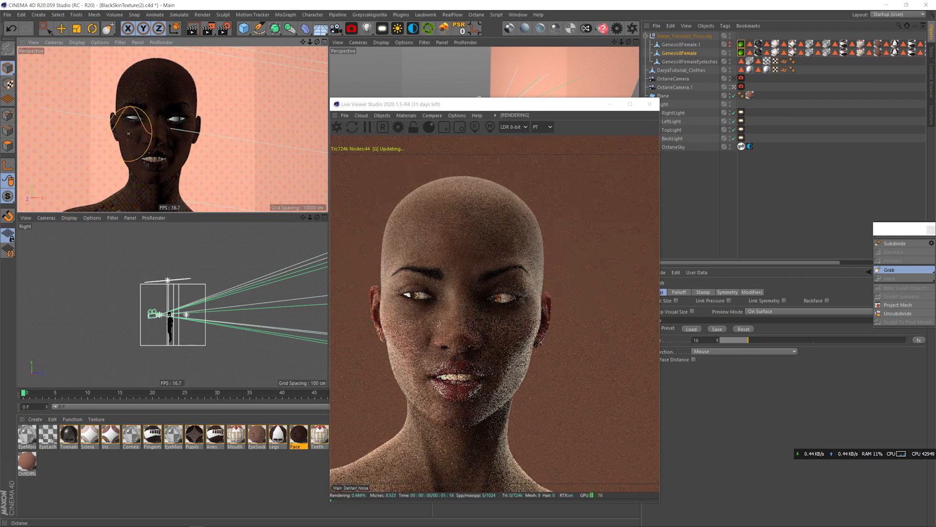
Step: Adjust the jaw with the Grab brush at size 10 and refine the lip edges at size 4
left_click_drag(748, 340, 737, 340)
left_click_drag(137, 162, 143, 166)
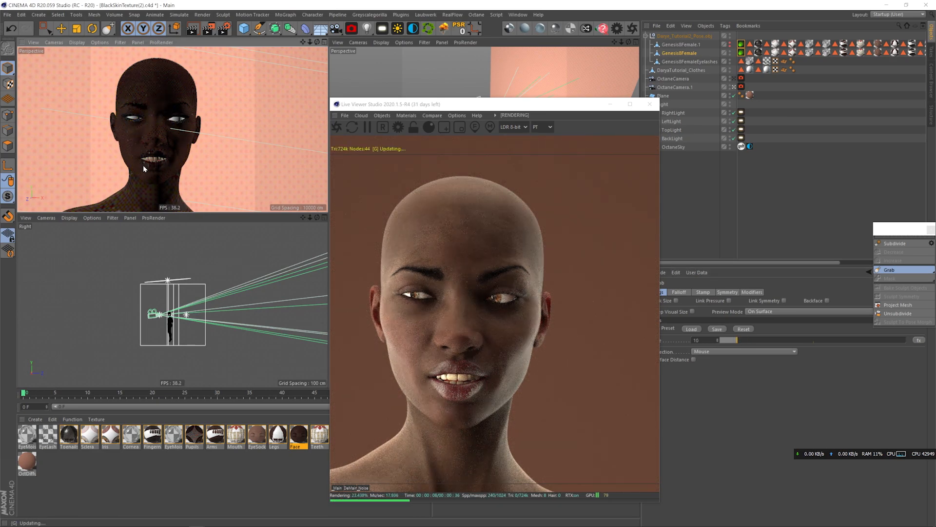
scroll(157, 155, "up", 10)
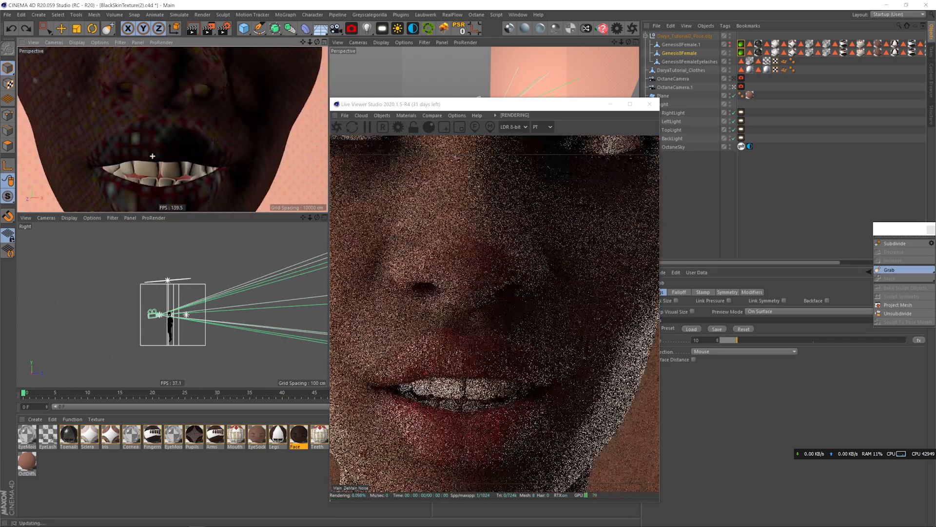
left_click_drag(737, 340, 726, 339)
left_click_drag(139, 124, 136, 116)
middle_click_drag(136, 170, 130, 117, "alt")
left_click_drag(199, 161, 207, 155)
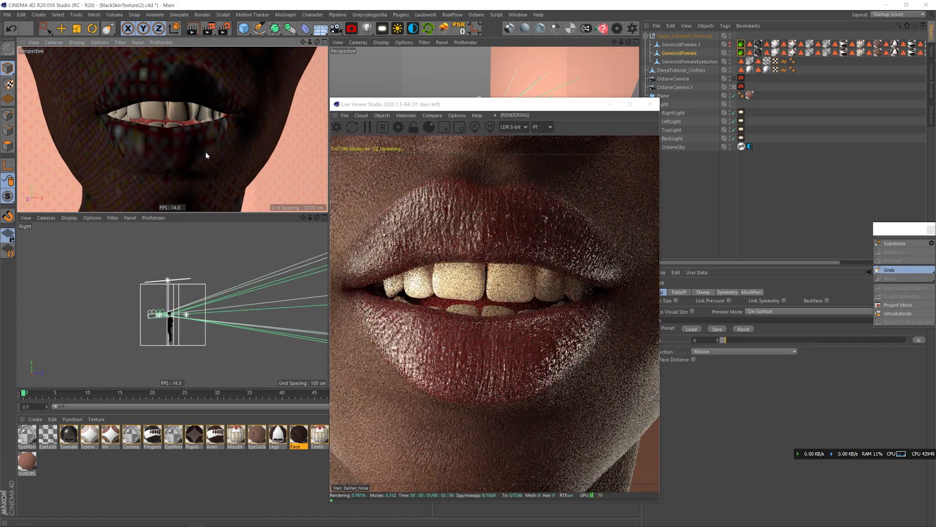
Step: Reshape the chin and jawline with the Grab brush at size 9
middle_click_drag(207, 154, 236, 95, "alt")
left_click(735, 340)
left_click_drag(138, 149, 134, 150)
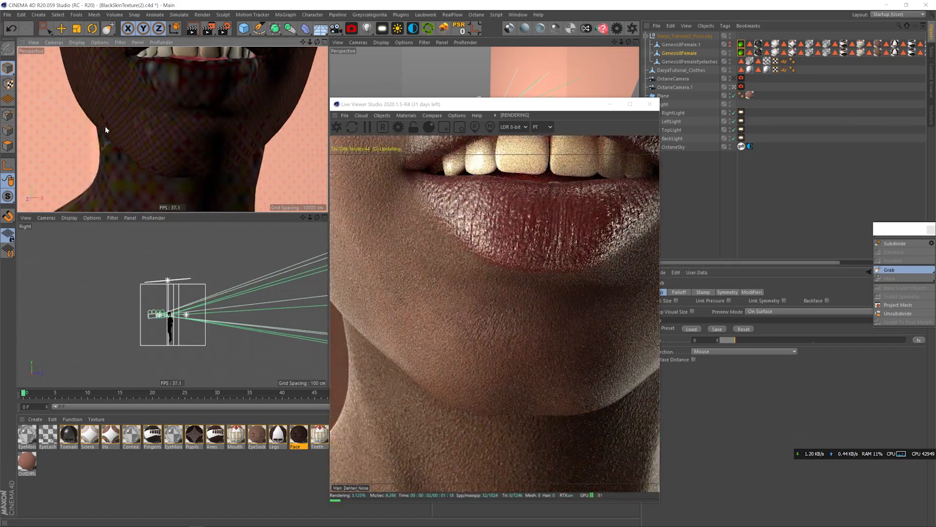
scroll(117, 125, "down", 5)
left_click_drag(225, 120, 221, 122)
scroll(217, 122, "up", 6)
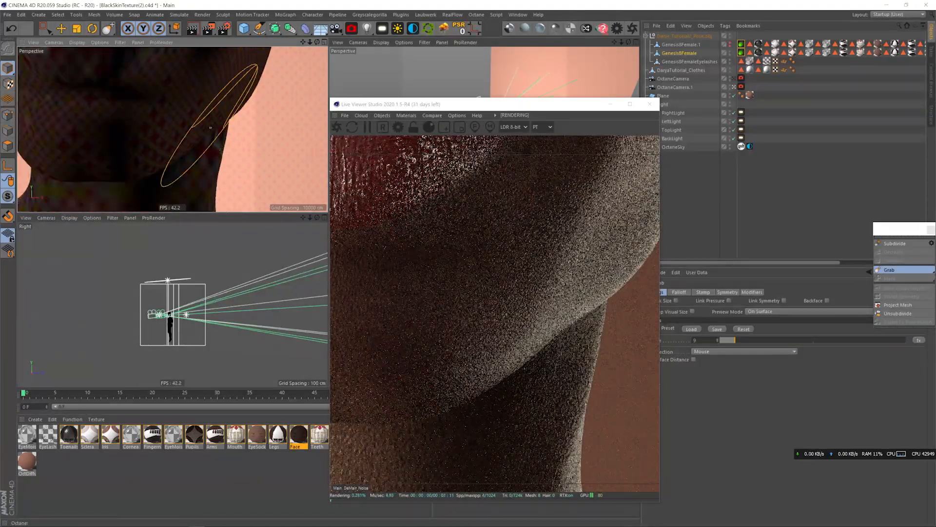
scroll(173, 130, "down", 10)
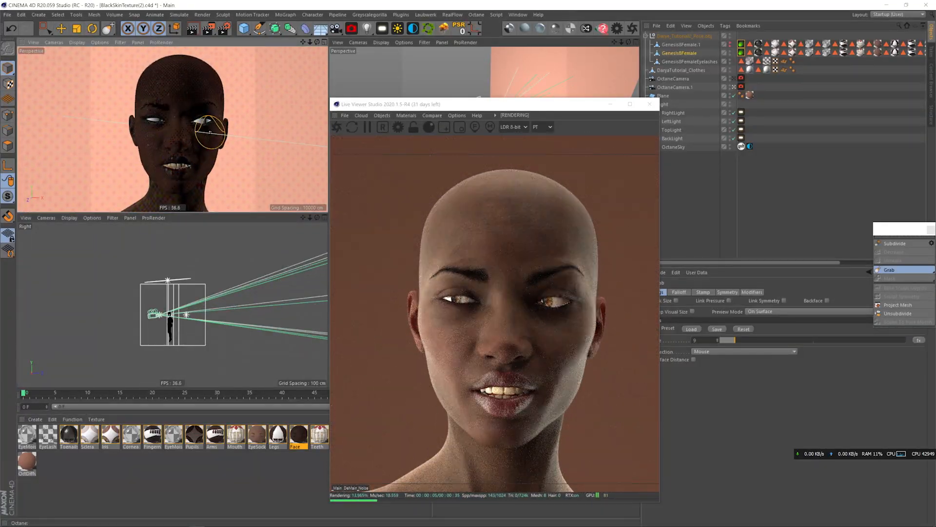
Step: Switch to the Inflate sculpt brush for the area around the nostril
scroll(210, 132, "up", 6)
scroll(167, 133, "down", 8)
scroll(168, 133, "up", 6)
left_click_drag(168, 133, 215, 92, "alt")
scroll(207, 119, "up", 4)
mouse_move(890, 269)
left_mouse_down()
mouse_move(897, 327)
mouse_move(884, 279)
left_mouse_up()
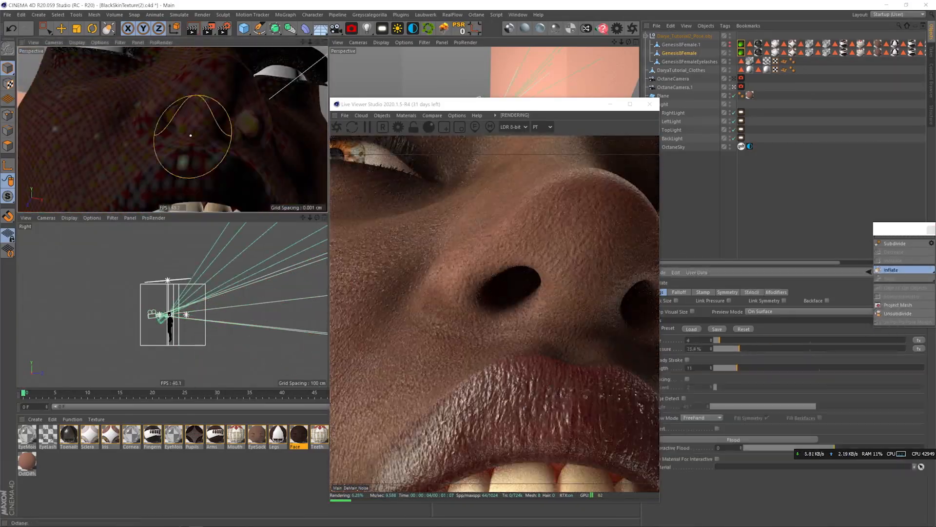
Step: Try the Pull sculpt brush at size 2 and 4.6% pressure near the nose, and undo the last change
scroll(213, 119, "down", 3)
mouse_move(213, 119)
left_mouse_down("alt")
mouse_move(199, 130)
mouse_move(219, 117)
left_mouse_up("alt")
left_click_drag(761, 341, 716, 341)
left_click(722, 348)
mouse_move(220, 146)
left_mouse_down("alt")
mouse_move(232, 159)
mouse_move(215, 146)
mouse_move(209, 160)
mouse_move(218, 150)
left_mouse_up("alt")
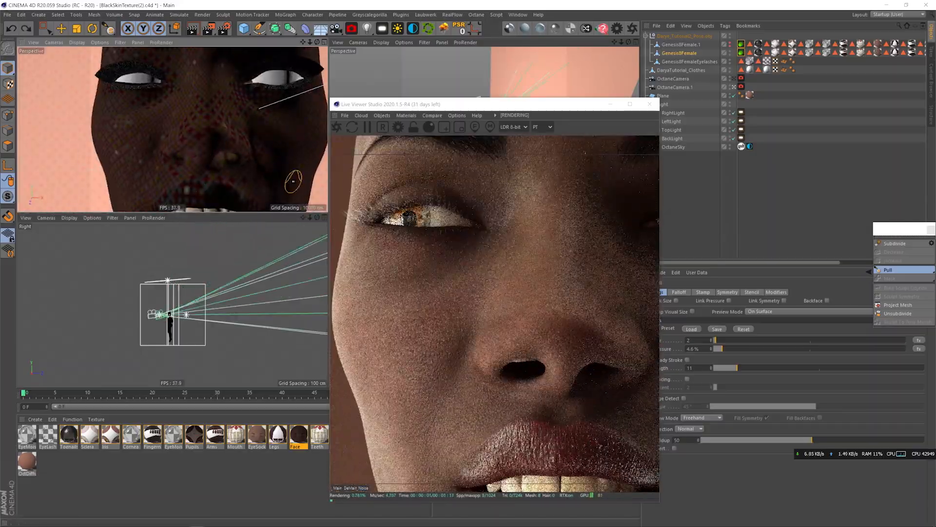
scroll(205, 119, "up", 3)
left_click_drag(205, 119, 195, 189, "alt")
key("ctrl+z")
Step: Switch to the Smooth sculpt brush and lower its pressure and size
left_click_drag(890, 269, 892, 296)
left_click(722, 349)
left_click_drag(771, 340, 717, 340)
mouse_move(204, 147)
left_mouse_down("alt")
mouse_move(188, 125)
mouse_move(201, 130)
mouse_move(184, 125)
left_mouse_up("alt")
Step: Duplicate the Octane camera, look through the copy, and frame a low-angle close-up of the eye and nose
scroll(195, 128, "down", 10)
left_click_drag(674, 87, 683, 83, "ctrl")
left_click(734, 88)
scroll(205, 122, "up", 8)
left_click_drag(205, 122, 239, 98, "alt")
Step: Open the Face material's node graph, solo its upper normal map texture, and check the connected Transform node's scale
double_click(298, 434)
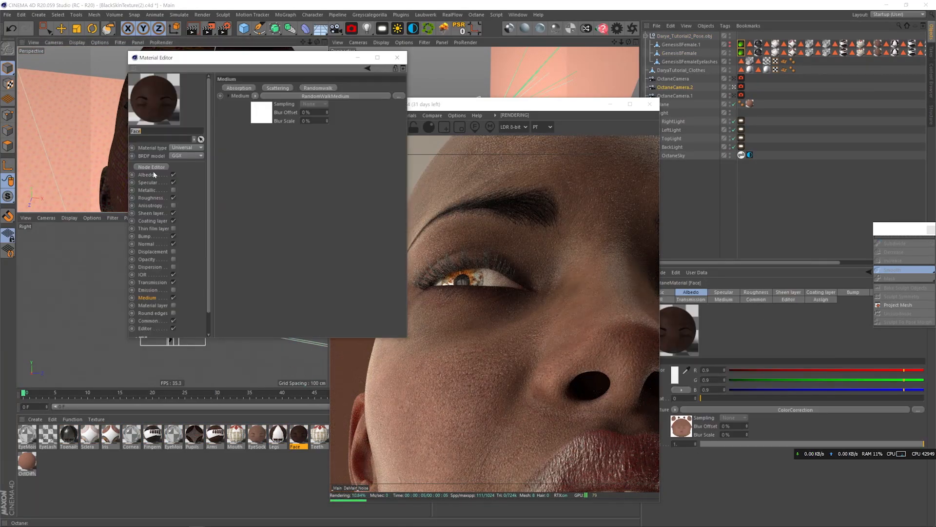
left_click(152, 167)
left_click_drag(428, 157, 195, 124)
right_click(196, 308)
left_click(217, 312)
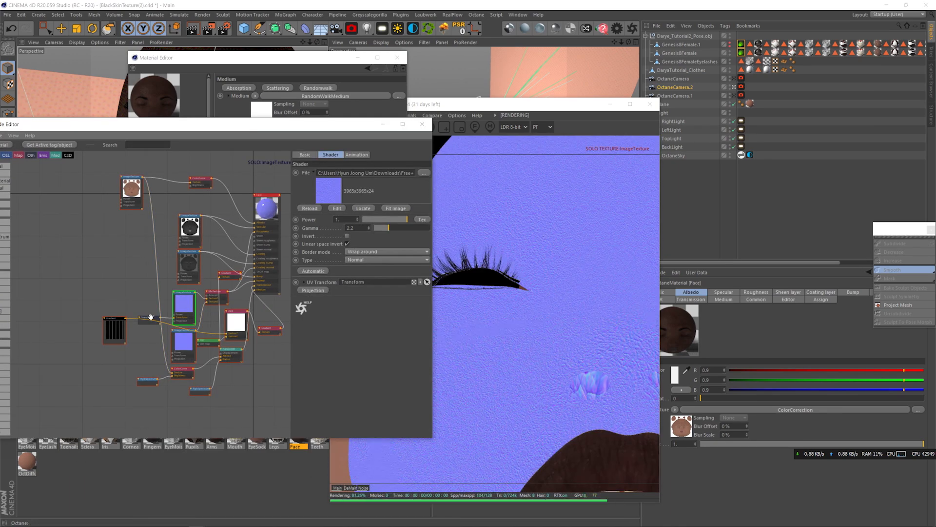
left_click(150, 317)
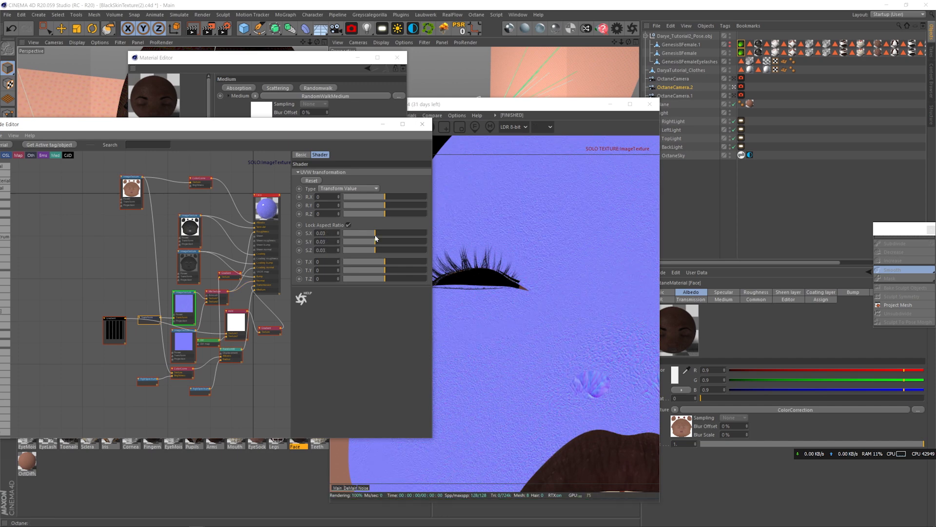
Step: End the solo of the normal map texture and close the node and material editors
right_click(186, 299)
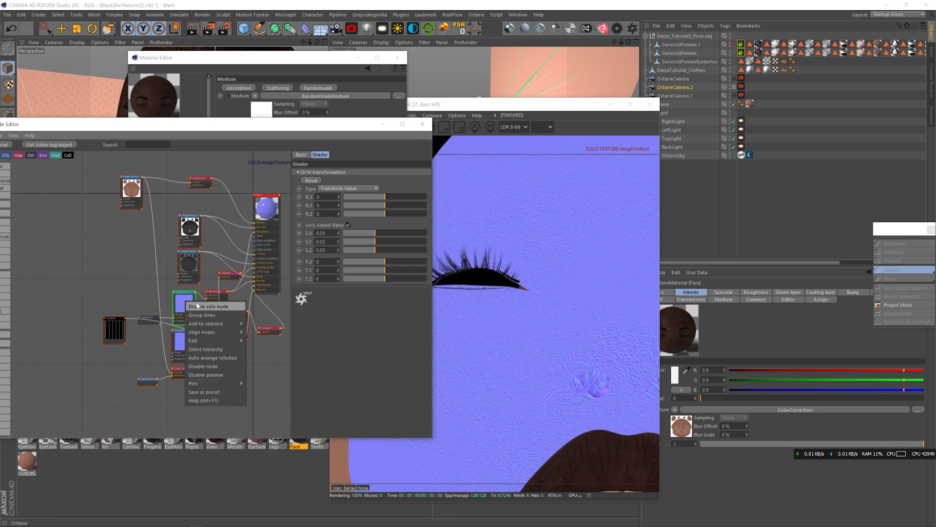
left_click(197, 306)
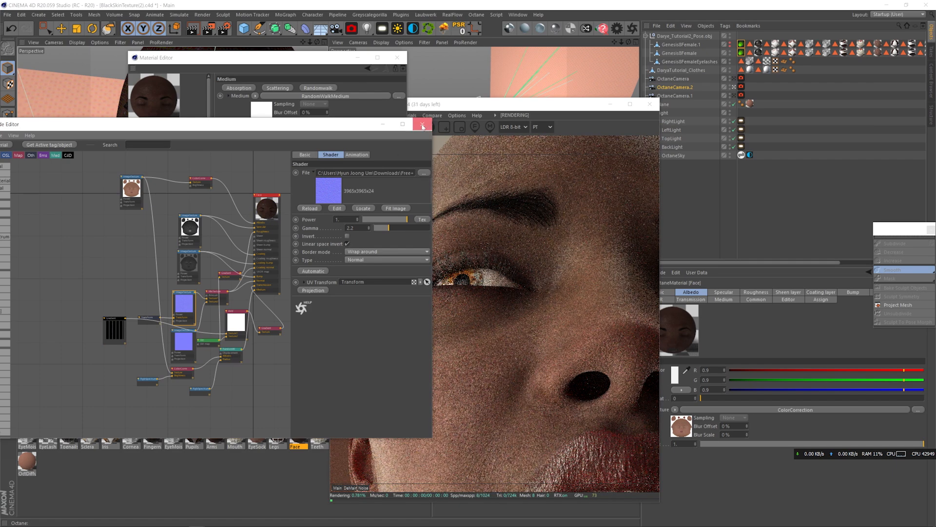
left_click(422, 123)
left_click(449, 113)
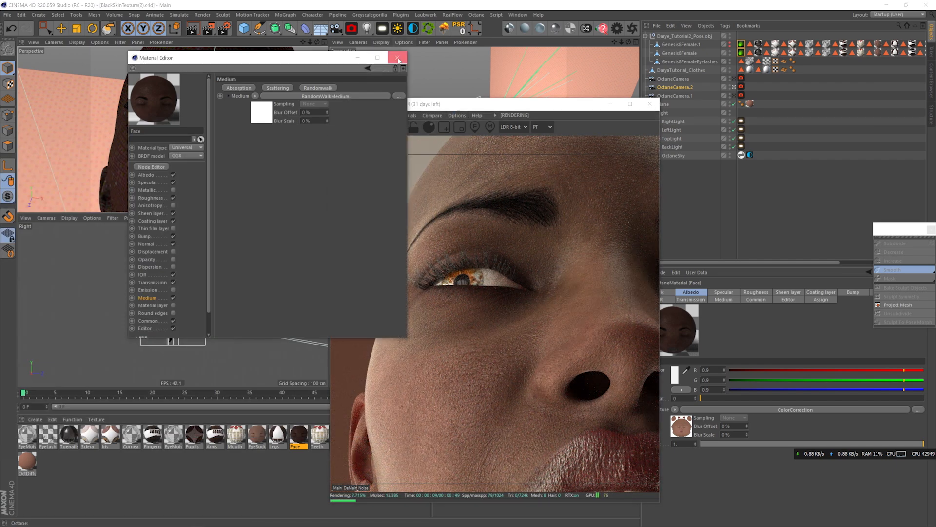
left_click(398, 59)
Step: Give OctaneCamera.2 depth of field with an aperture of about 0.311 cm, picking the focus point just below the eye
left_click(741, 87)
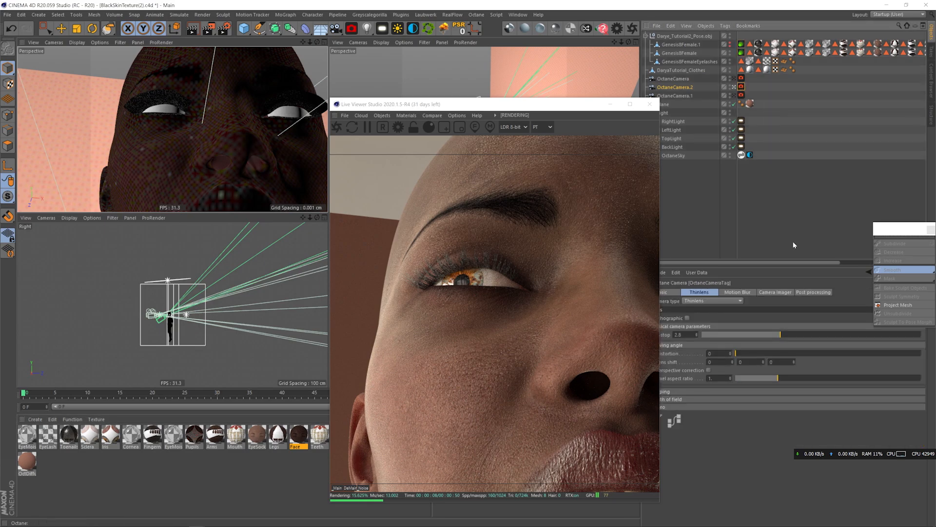
left_click(681, 399)
left_click_drag(580, 104, 458, 71)
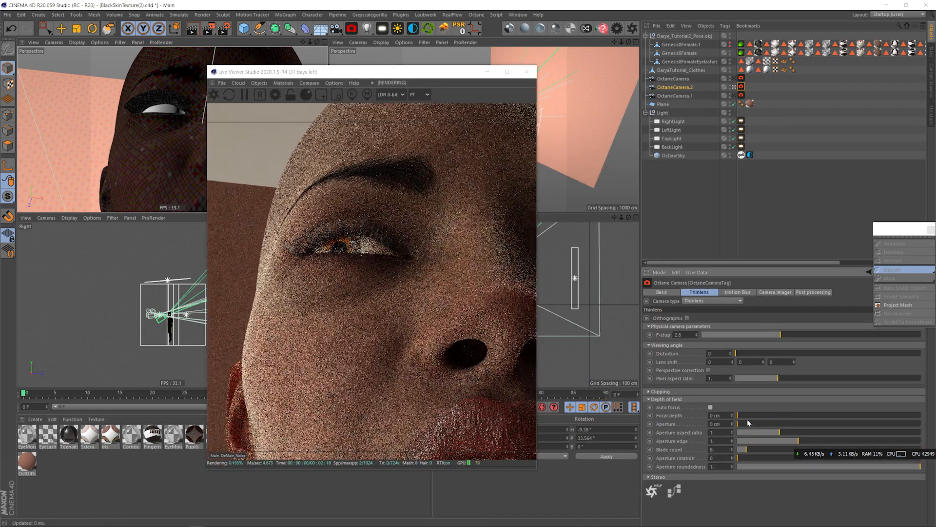
left_click_drag(748, 424, 804, 424)
left_click(397, 284)
left_click(397, 283)
left_click_drag(801, 334, 829, 335)
left_click_drag(426, 73, 539, 54)
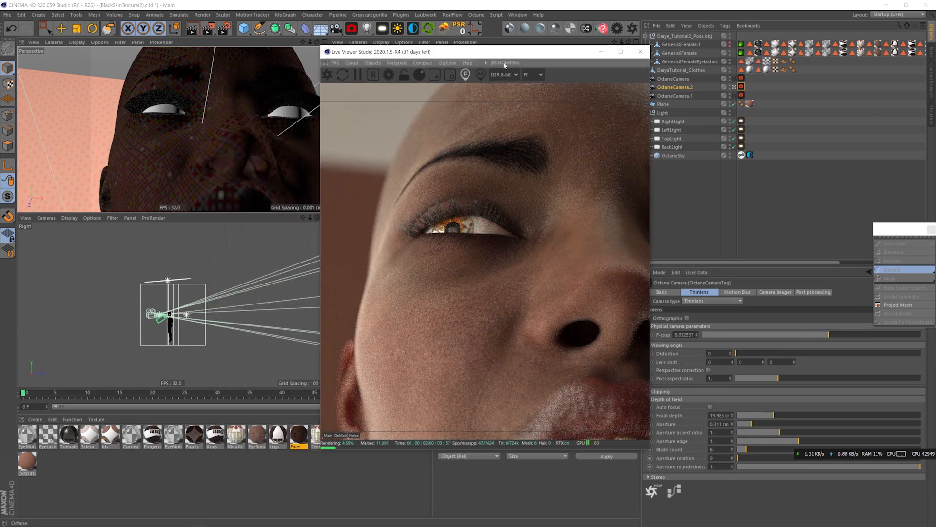
Step: Scale up the background Plane until it fills the area behind the head in the close-up
left_click(92, 127)
key("t")
scroll(146, 280, "down", 5)
left_click_drag(144, 290, 192, 299)
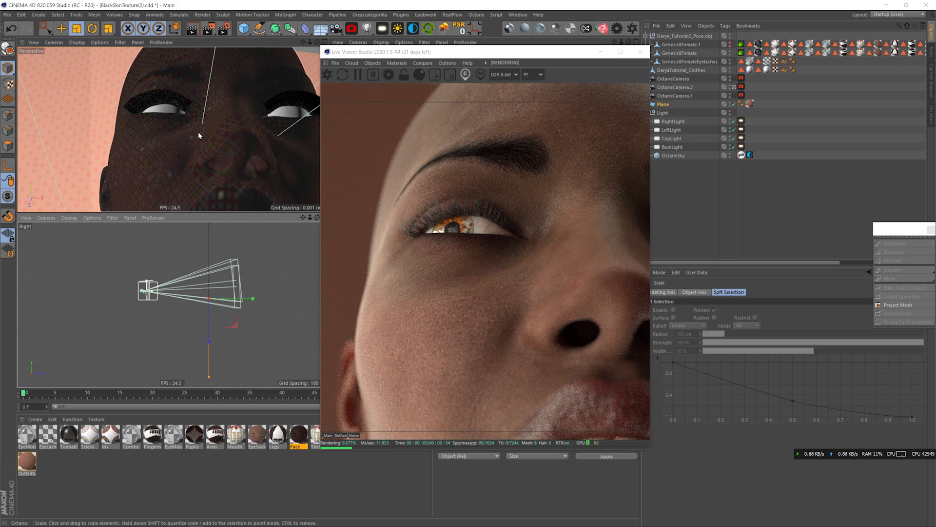
Step: Reframe the close-up to show more of the head and open the light settings of BackLight and TopLight
middle_click_drag(198, 140, 215, 170, "alt")
scroll(215, 169, "down", 3)
left_click_drag(463, 52, 207, 78)
left_click_drag(516, 118, 425, 152, "alt")
key("e")
left_click(446, 146)
left_click(721, 139)
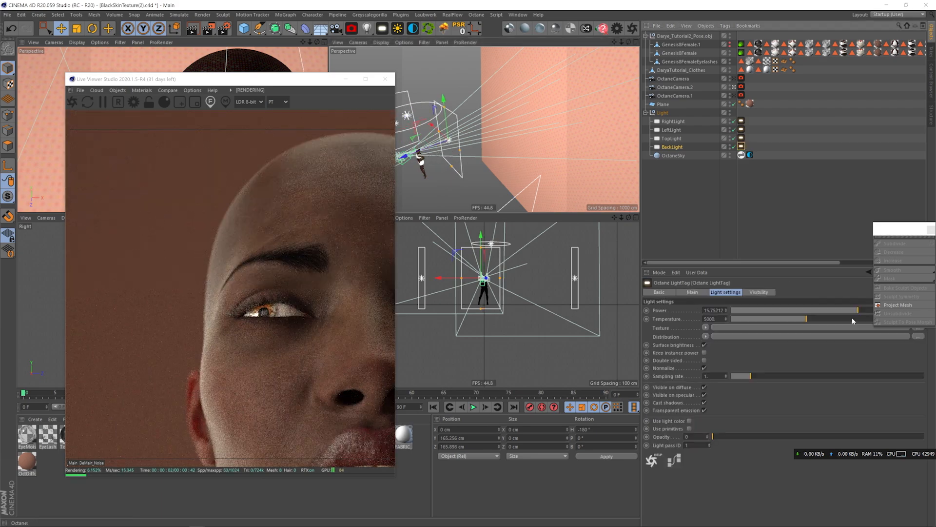
left_click(741, 139)
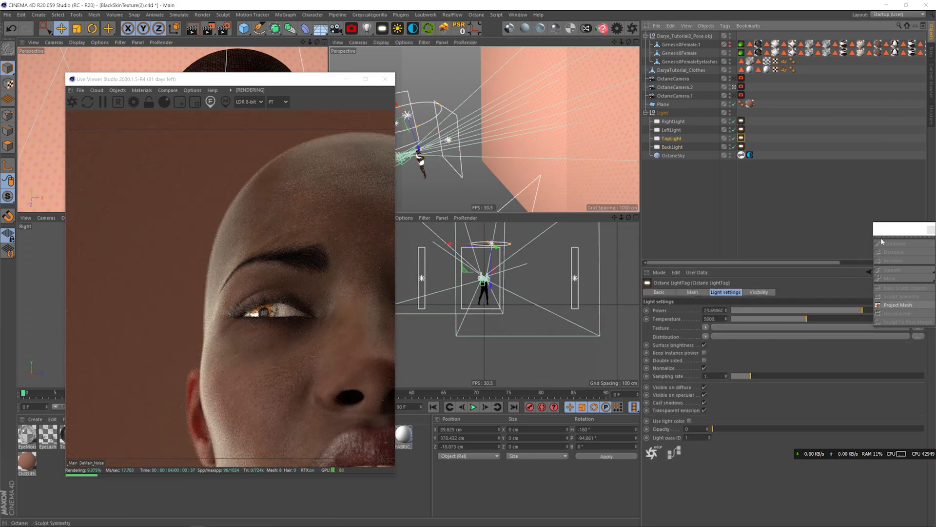
Step: Select RightLight, open its light settings and shift the light along its X axis in the perspective view
left_click_drag(477, 151, 536, 166, "alt")
left_click_drag(561, 155, 576, 159)
left_click(436, 114)
left_click(741, 121)
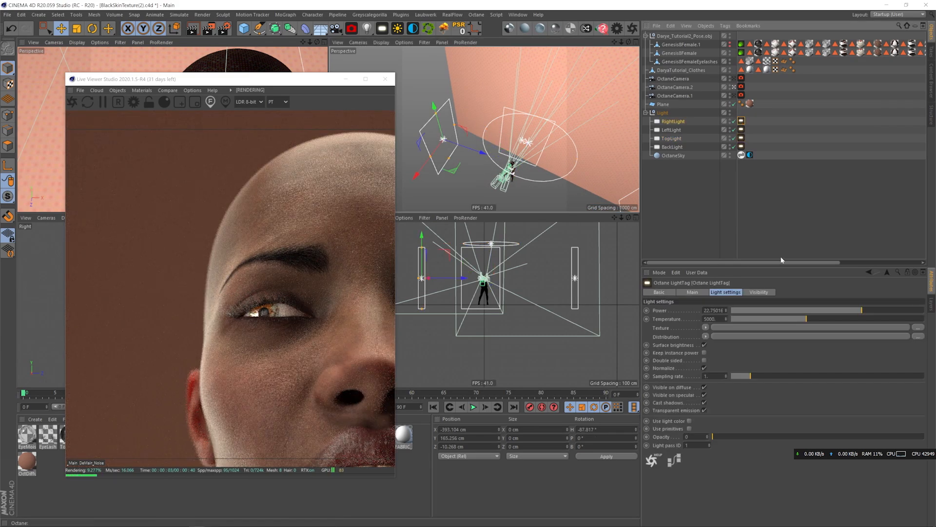
left_click_drag(423, 174, 457, 172)
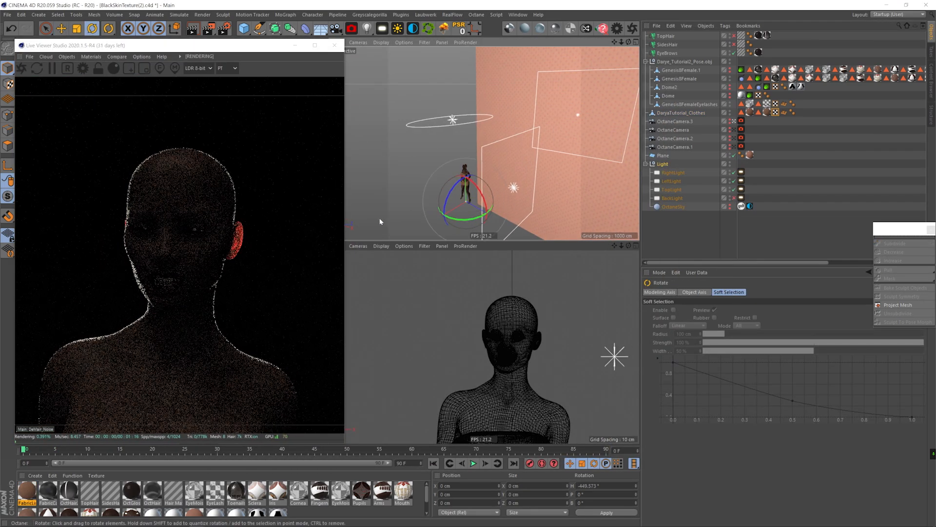
Step: Rotate the Light group to backlight the ear and set the red value of the Face's RGB spectrum radius to about 0.43
left_click_drag(451, 218, 476, 220)
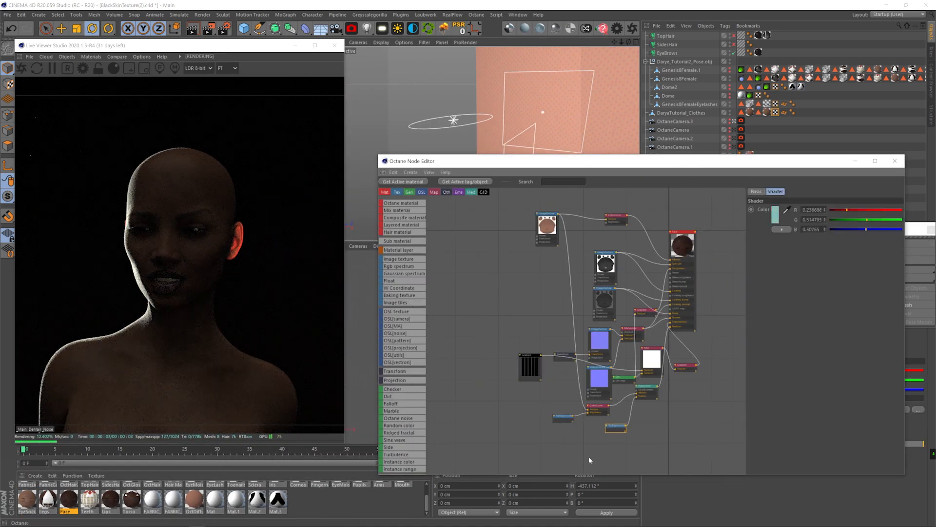
left_click(685, 366)
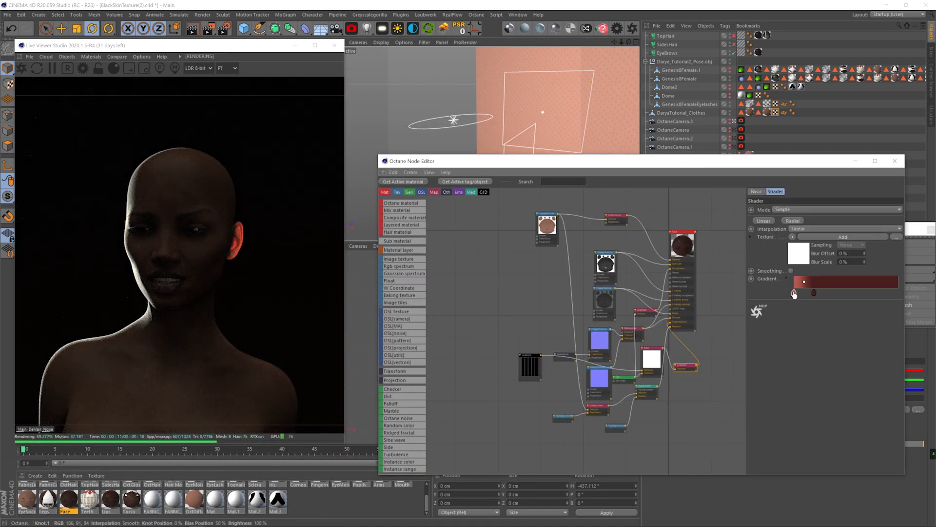
left_click(646, 389)
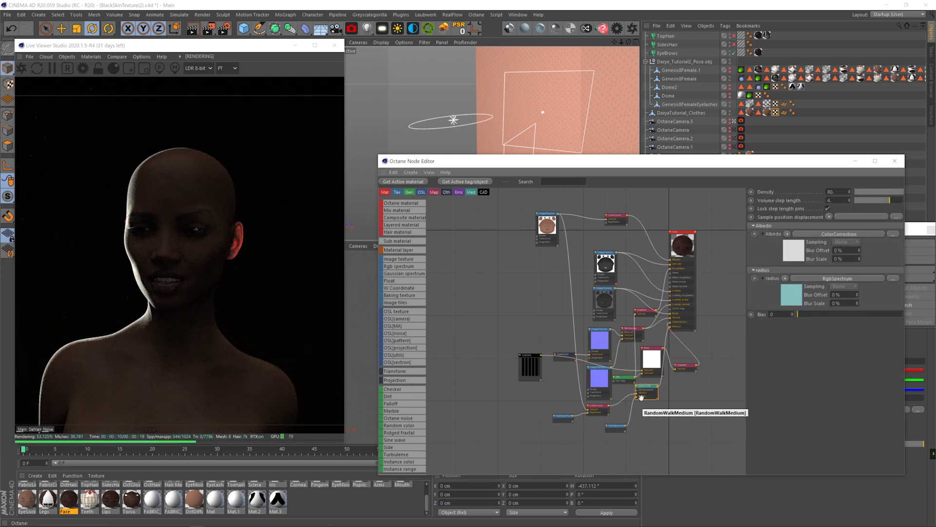
left_click(838, 278)
Step: Recolour the first knot of the Face's transmission gradient to hue 0°, saturation 43% and value 73%
left_click(684, 364)
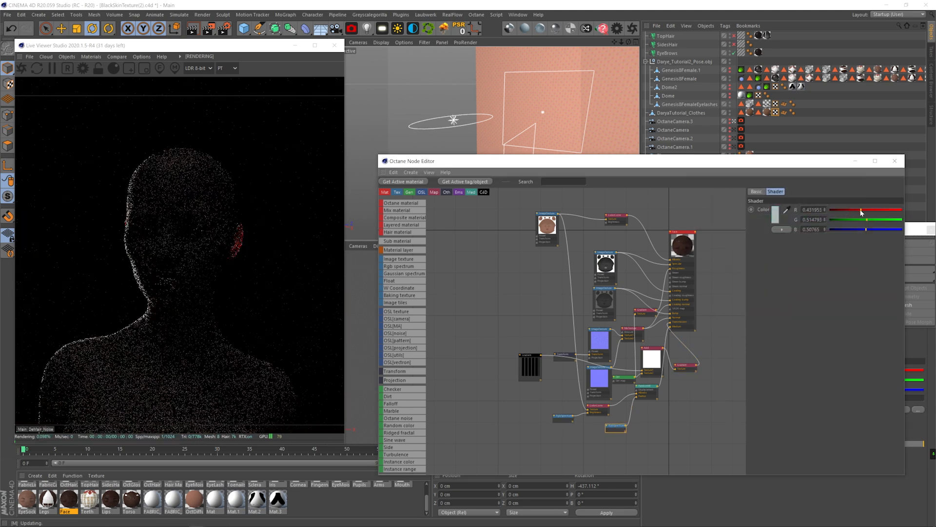
double_click(793, 292)
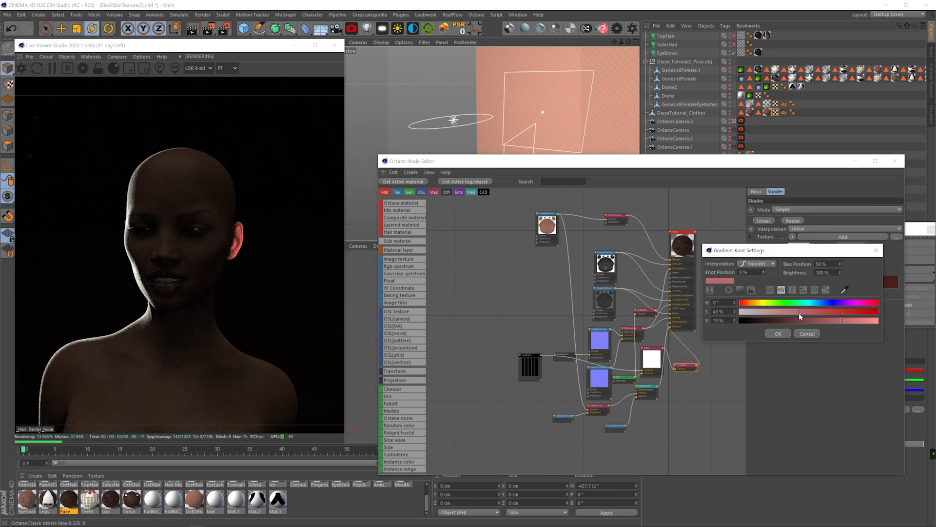
left_click(779, 329)
Step: Set the Face's RandomWalkMedium density to 150 and rotate the Light group to light the front of the face
left_click(646, 386)
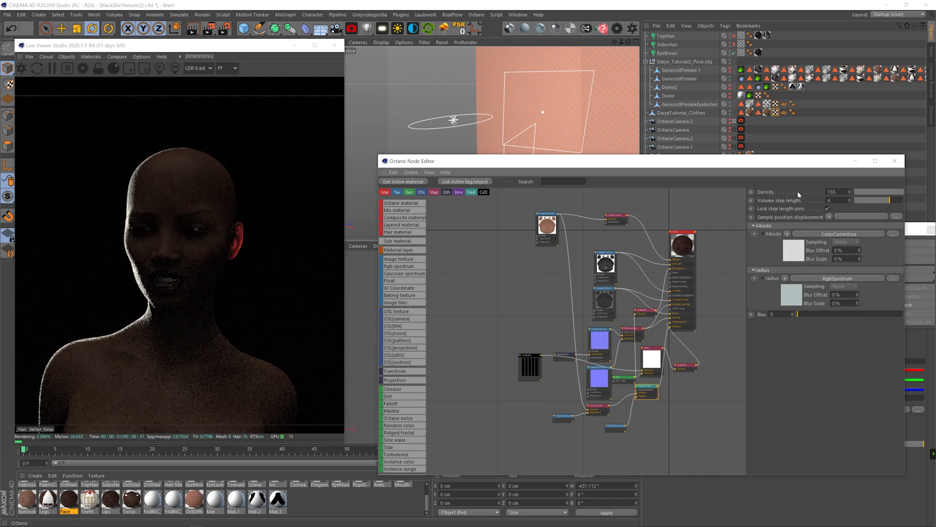
left_click(663, 164)
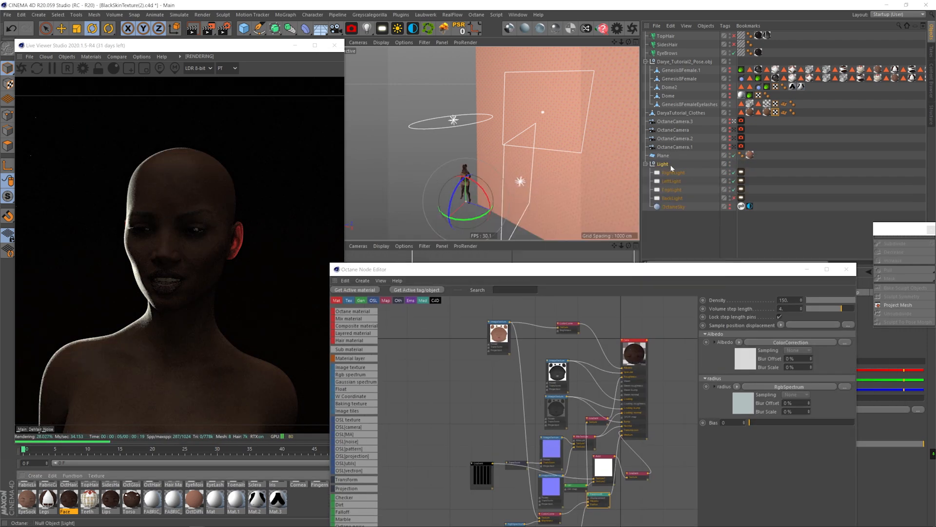
left_click_drag(468, 220, 455, 220)
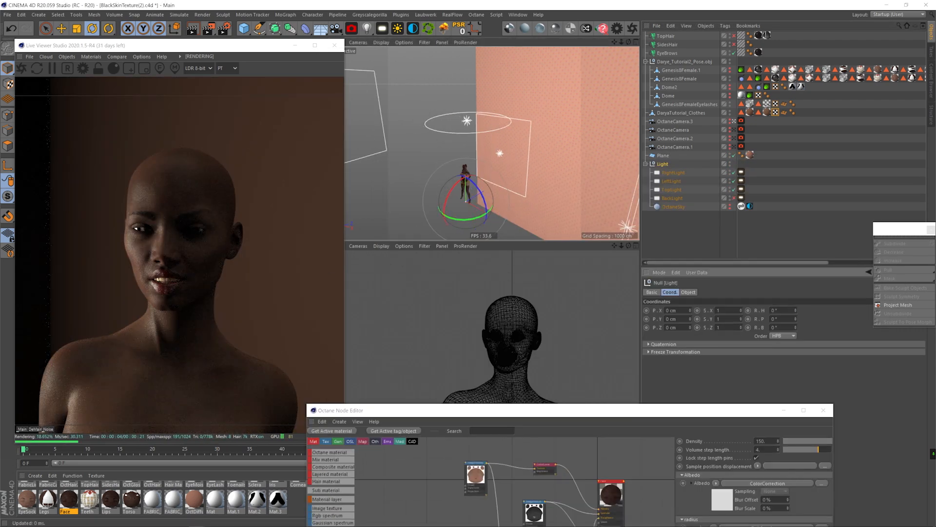
Step: Inspect the Face's image texture files, then switch to File Explorer and open RyDarya_faceNB_1001.jpg from the Darya folder
left_click(726, 291)
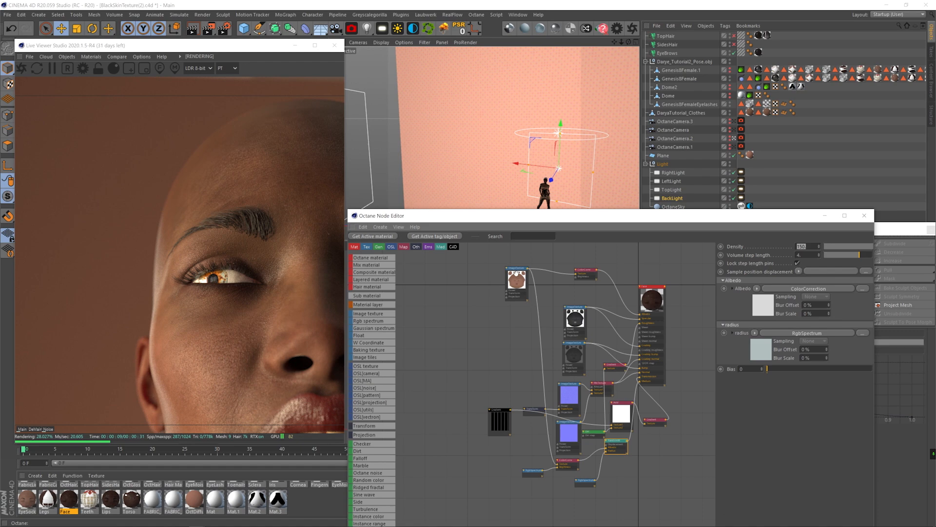
left_click(517, 280)
left_click(576, 317)
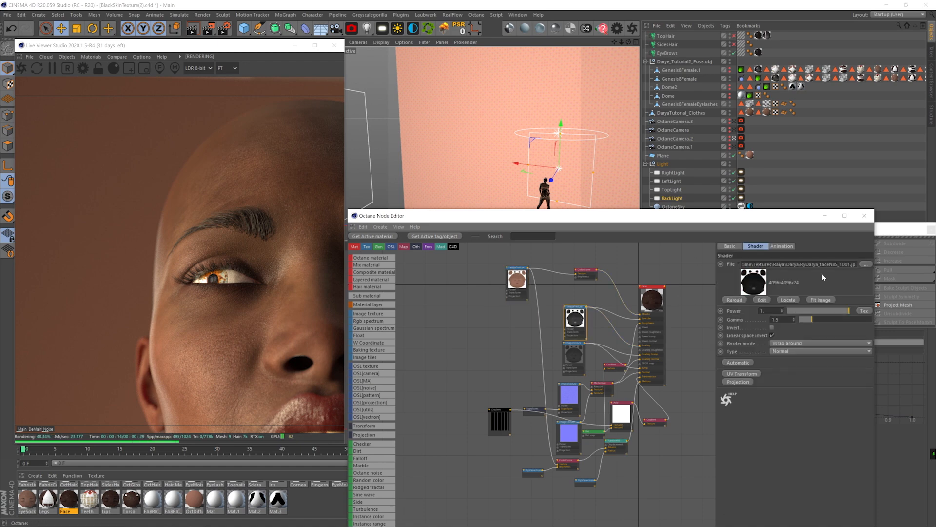
left_click(515, 284)
key("alt+Tab")
double_click(668, 322)
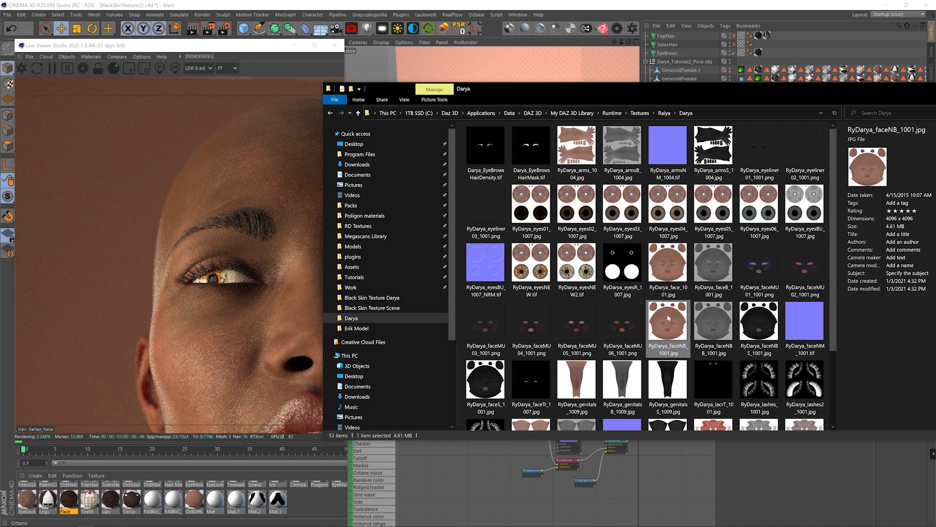
left_click(567, 85)
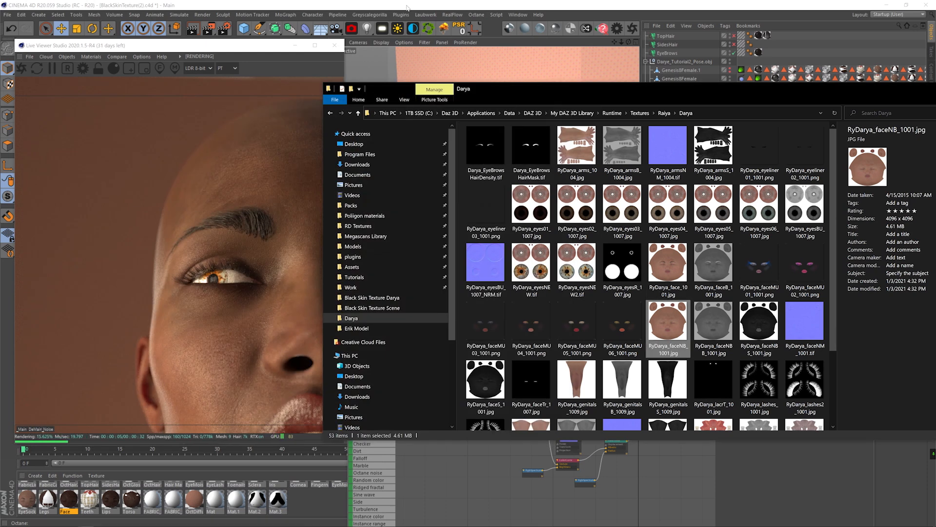
Step: Return to Cinema 4D, compare the OctaneCamera render with TopLight disabled and enabled, and switch to the OctaneCamera.2 close-up
left_click(408, 13)
left_click_drag(445, 220, 519, 237)
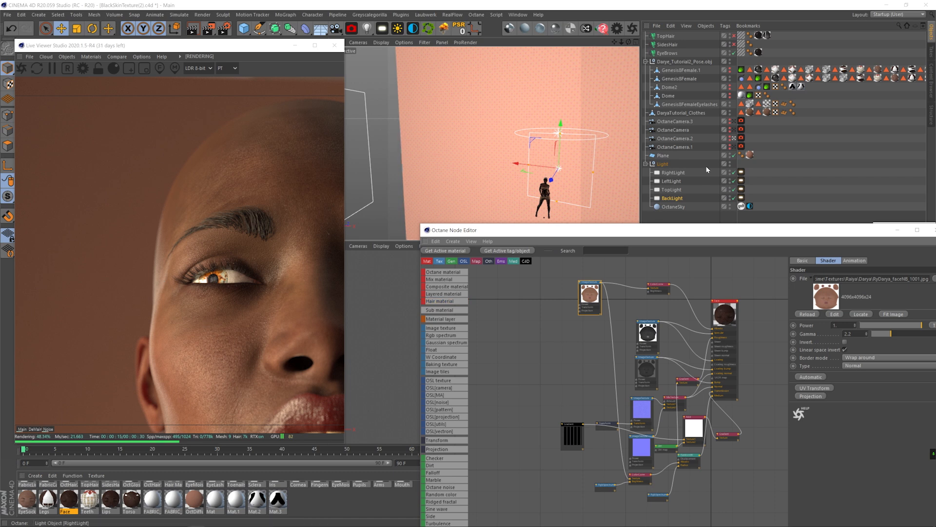
left_click(734, 130)
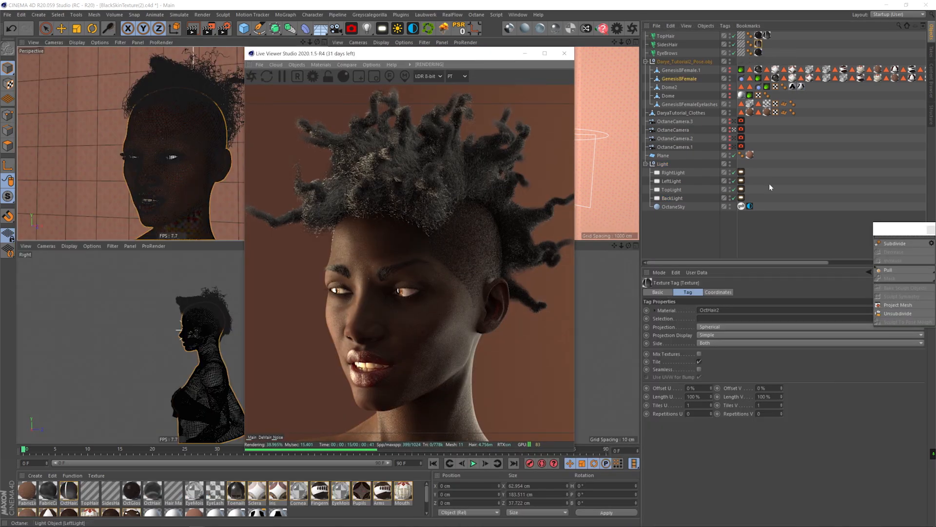
left_click(734, 189)
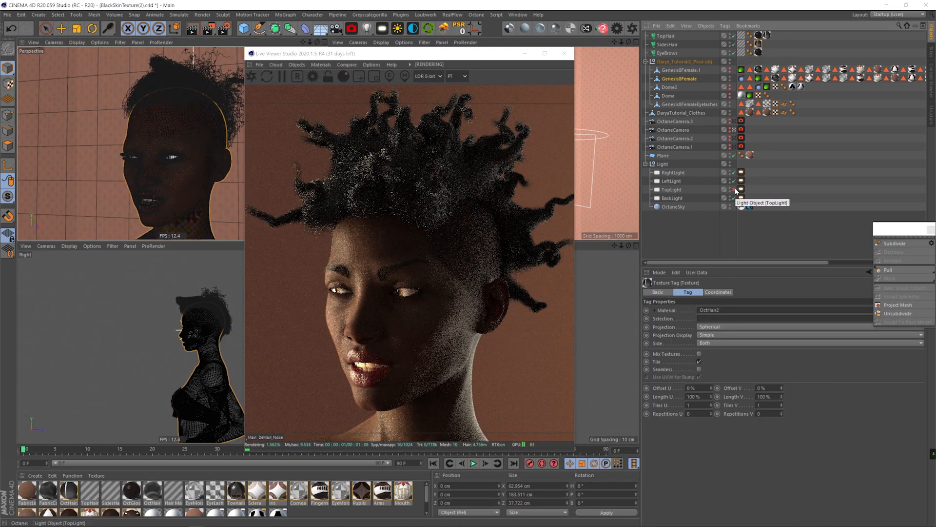
left_click(733, 189)
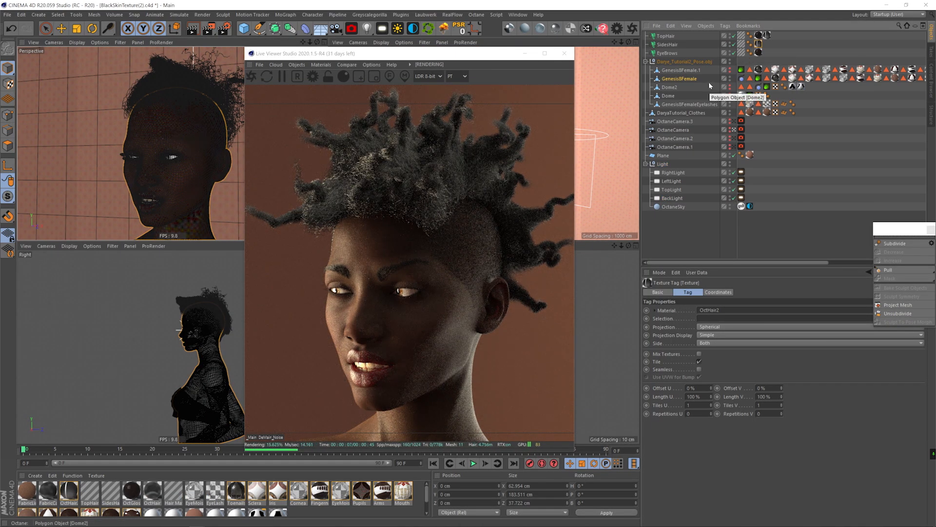
left_click(734, 139)
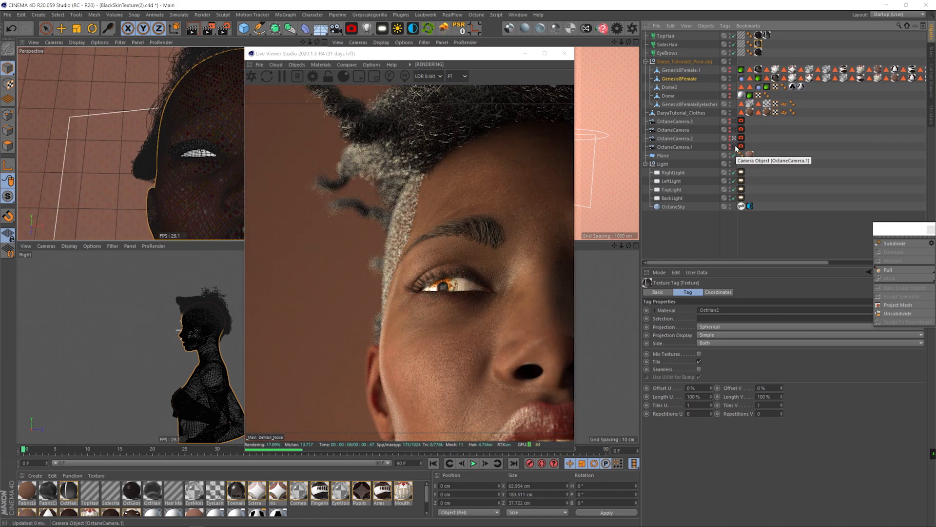
Step: Toggle RightLight off and on to check its effect, and set its power to 12
left_click(618, 29)
left_click(742, 172)
left_click(931, 229)
left_click(734, 173)
left_click(734, 173)
left_click_drag(714, 310, 689, 301)
type("12")
key("Return")
Step: Raise the Octane camera imager's exposure to about 1.82
left_click(43, 28)
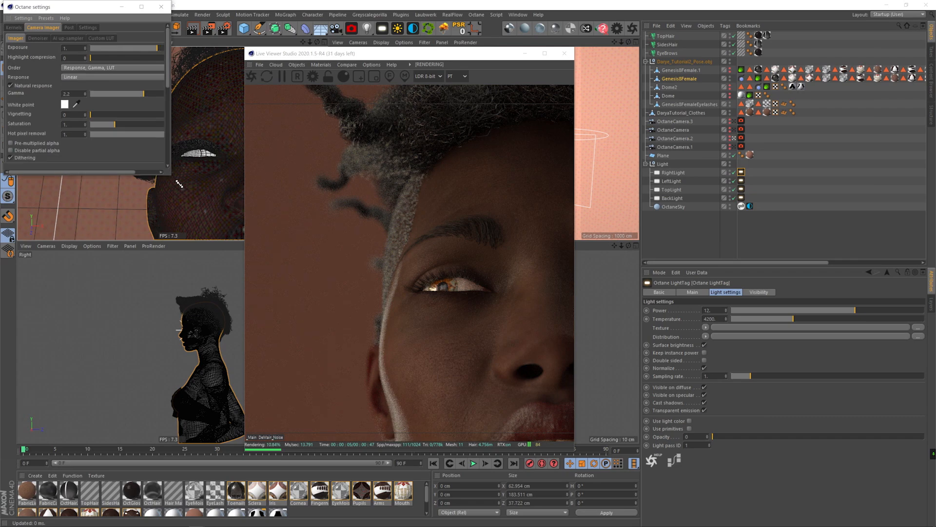
left_click_drag(167, 168, 223, 211)
left_click_drag(172, 48, 177, 49)
Step: Set the OctaneSky environment power to 0.25 and view the portrait through OctaneCamera.1 with the Octane settings closed
left_click(749, 207)
left_click_drag(692, 359, 659, 353)
type("0.25")
key("Return")
left_click_drag(413, 54, 479, 57)
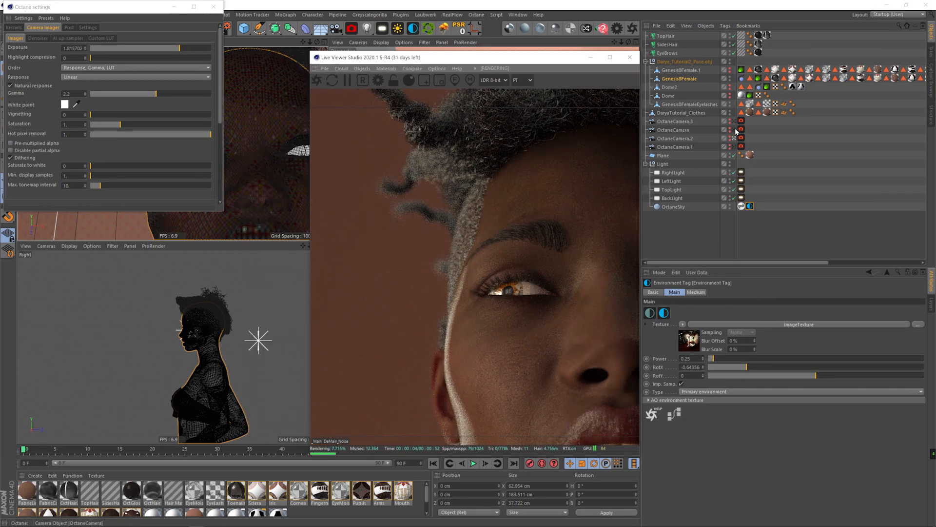
left_click(734, 147)
left_click(215, 7)
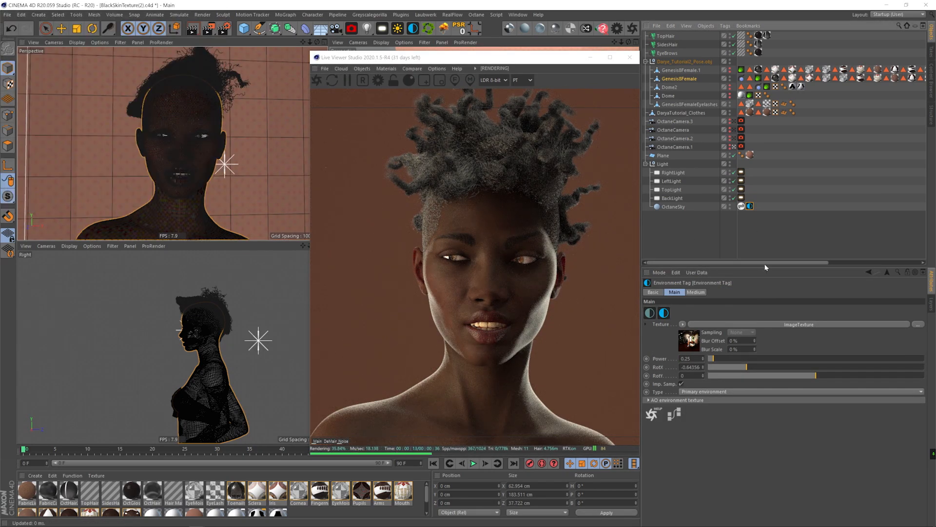
Step: Examine the skin and clothing render across the full body, legs, hand, torso and shoulder
scroll(186, 138, "down", 5)
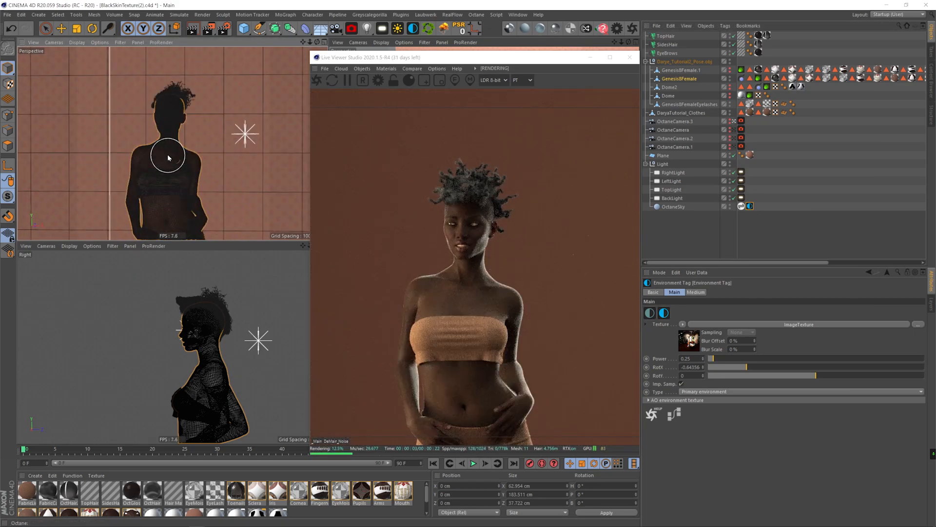
middle_click_drag(183, 198, 176, 42, "alt")
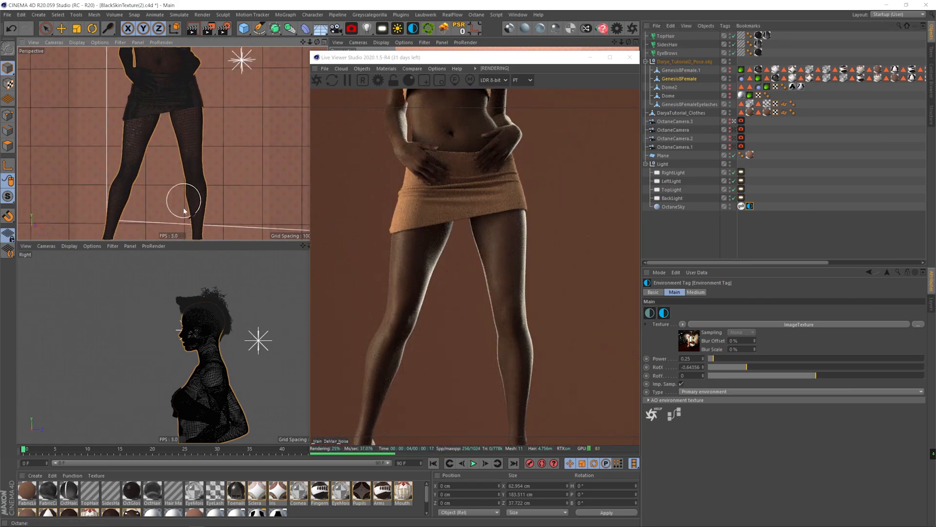
middle_click_drag(184, 124, 185, 166, "alt")
scroll(161, 128, "up", 5)
scroll(158, 131, "down", 2)
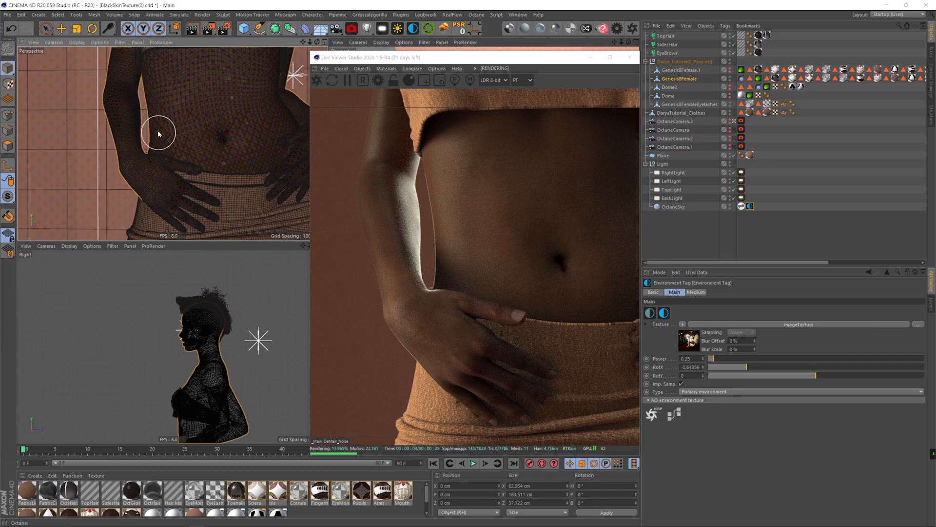
middle_click_drag(210, 94, 72, 208, "alt")
left_click_drag(72, 208, 89, 197, "alt")
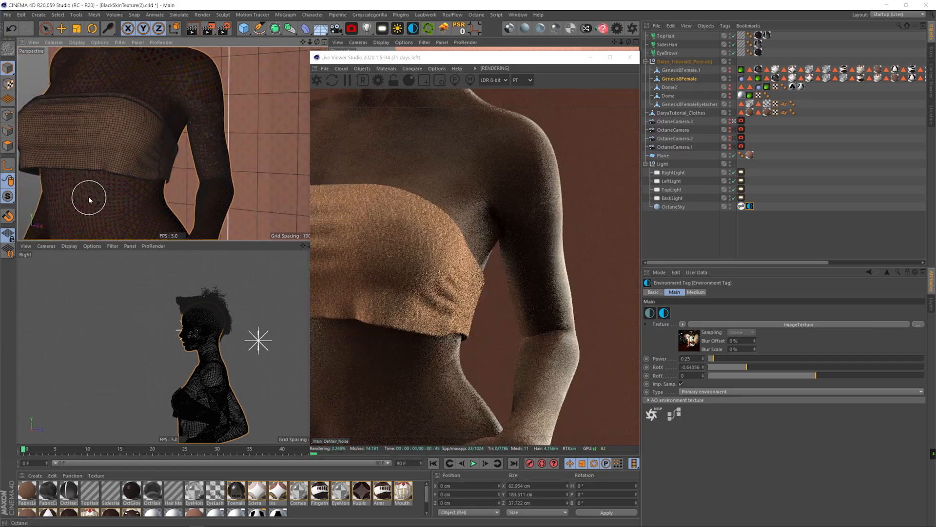
middle_click_drag(89, 196, 213, 95, "alt")
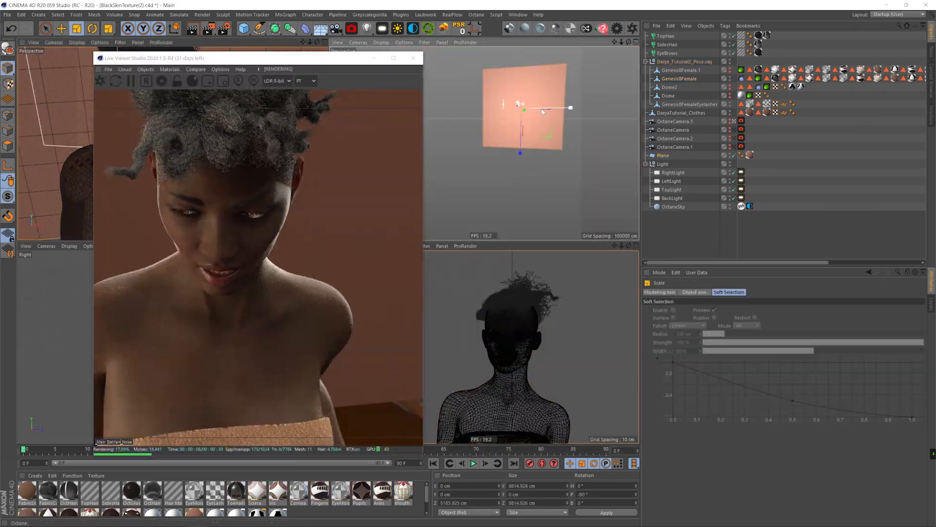
Step: Scale up the background Plane to about 22044 cm and reframe the view on the head and hair
left_click_drag(542, 112, 602, 111)
left_click_drag(336, 59, 726, 65)
left_click_drag(157, 121, 157, 80, "alt")
middle_click_drag(186, 136, 190, 172, "alt")
left_click_drag(191, 172, 171, 172, "alt")
left_click_drag(675, 69, 505, 60)
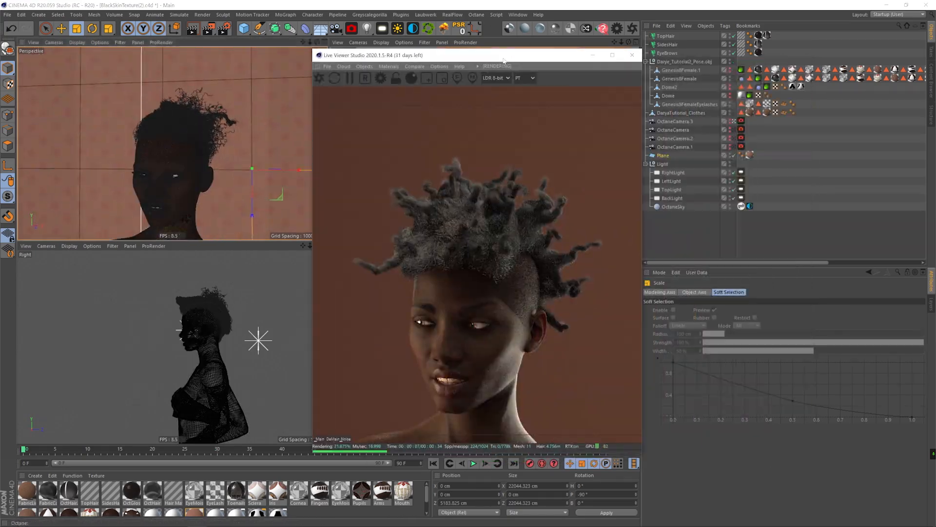
Step: Reduce BackLight's power to about 5.67 and raise the camera imager exposure to about 3.93
left_click(741, 198)
mouse_move(860, 310)
left_mouse_down()
mouse_move(830, 311)
mouse_move(848, 312)
left_mouse_up()
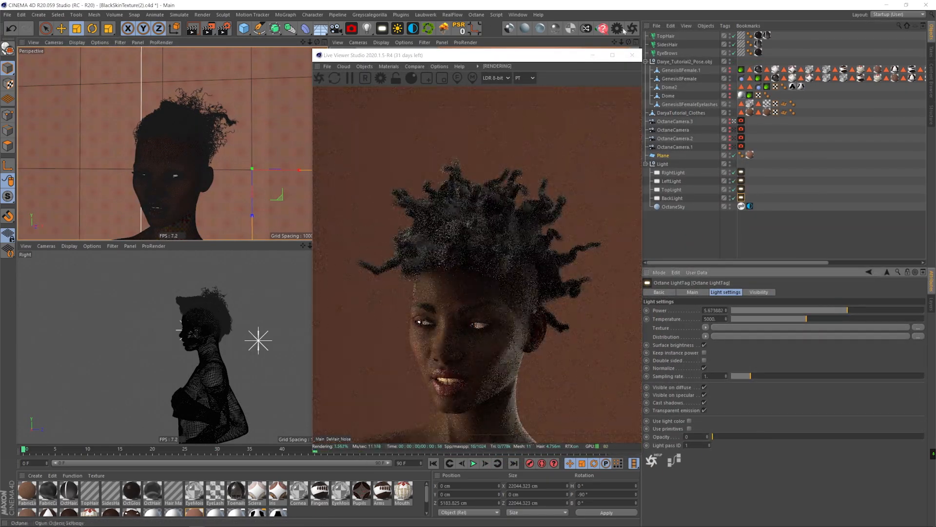
left_click(381, 78)
left_click(40, 28)
left_click_drag(179, 49, 185, 49)
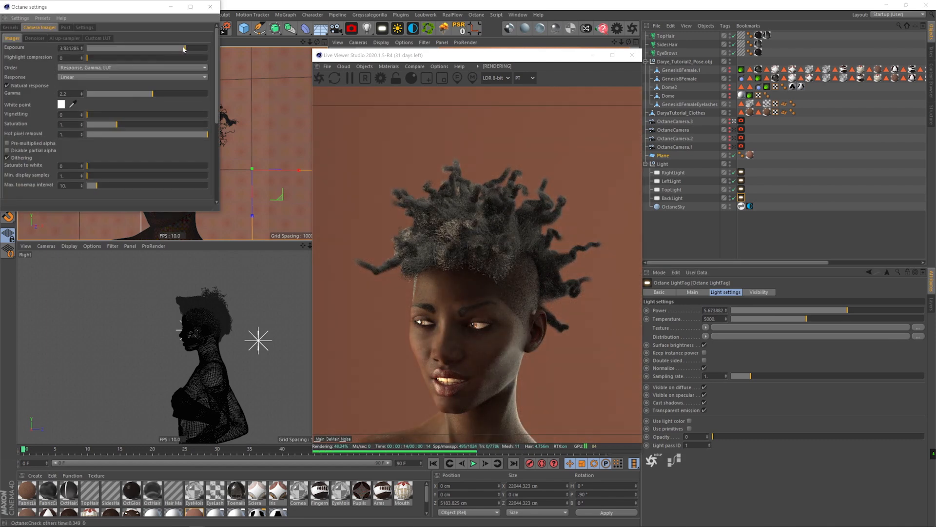
left_click(212, 10)
Step: Enable Octane render passes with an output file in the Black Skin Texture Renders folder and the EXR (Octane) format
left_click(225, 28)
left_click(36, 137)
left_click(245, 72)
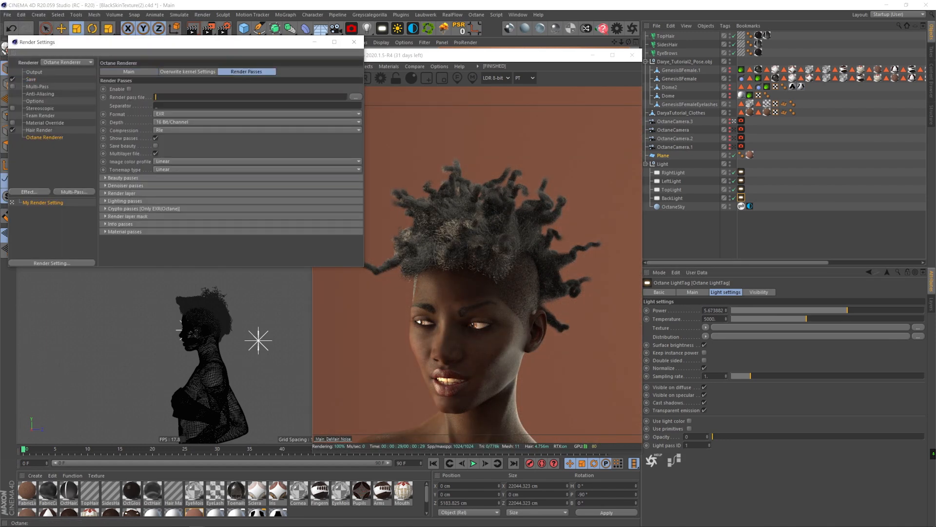
left_click(173, 114)
left_click(178, 183)
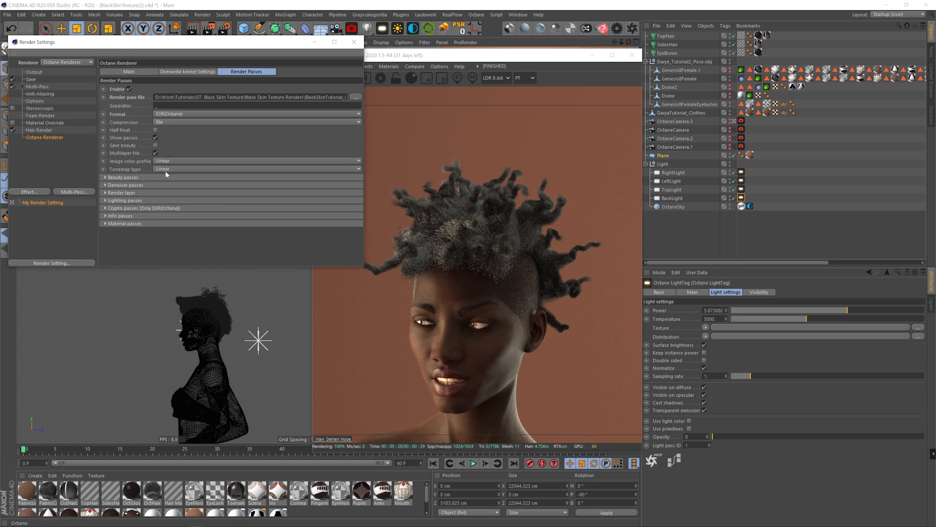
Step: Set the Octane render buffer type to Float (linear)
left_click(135, 71)
left_click(191, 154)
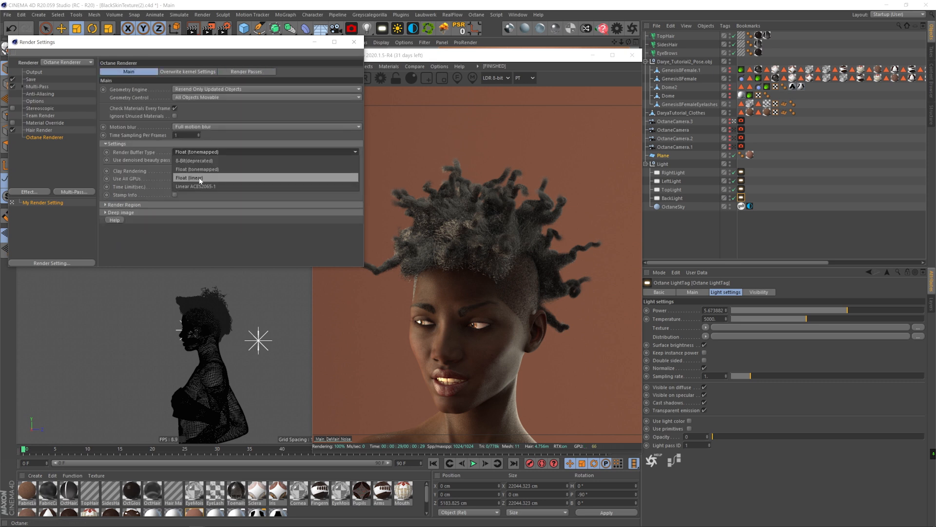
left_click(192, 184)
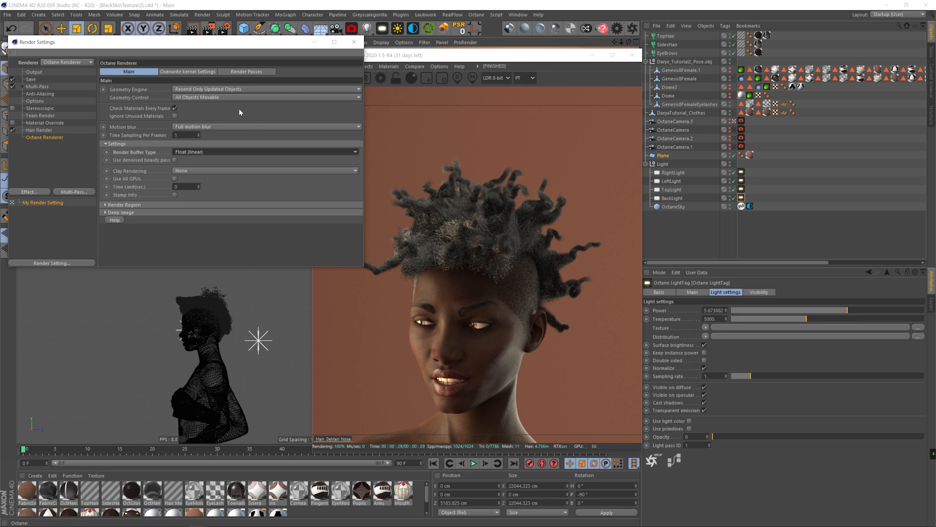
left_click(175, 179)
Step: Enable the SSS, Shadow and Noise beauty passes plus the Denoised reflection direct and Denoised reflection indirect passes
left_click(239, 71)
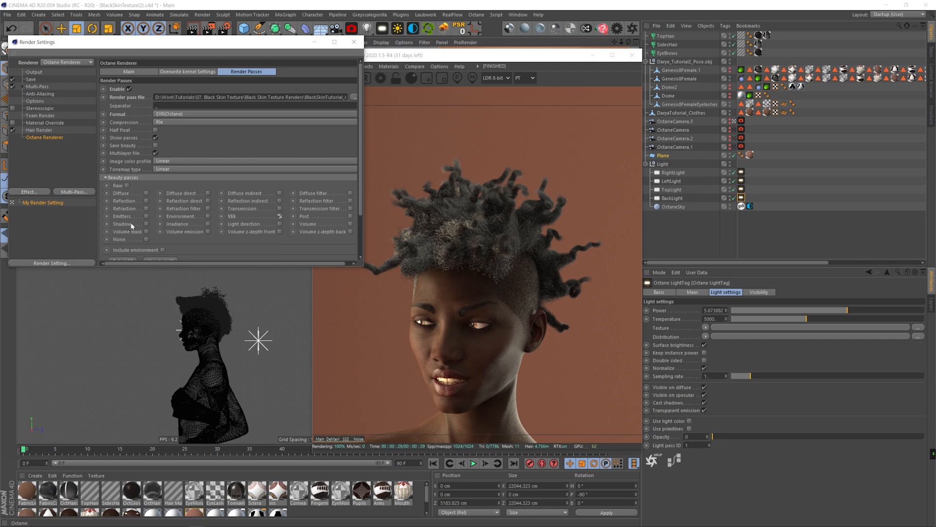
left_click(123, 177)
left_click(126, 185)
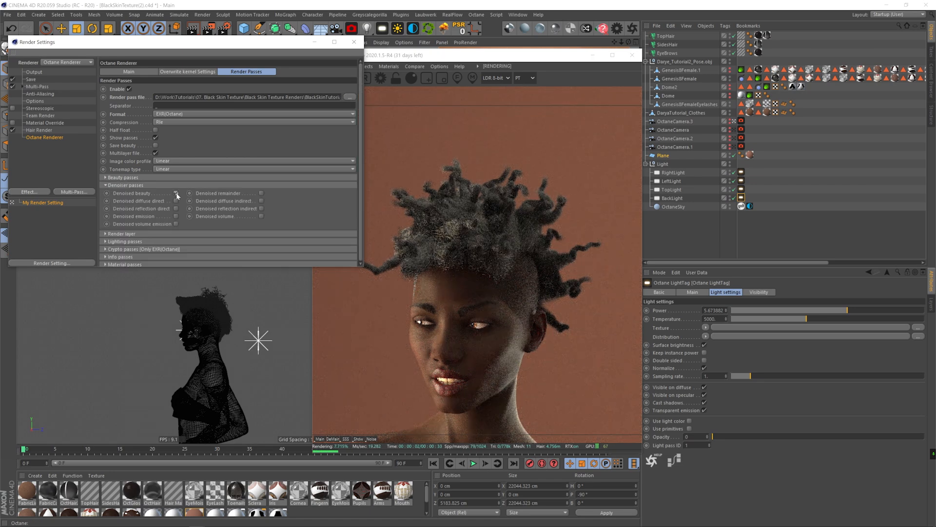
left_click(261, 209)
left_click(138, 185)
left_click(128, 186)
left_click(176, 208)
left_click(124, 185)
Step: Set the info passes to 1000 max samples and enable the Shading normal and AO passes
left_click(128, 216)
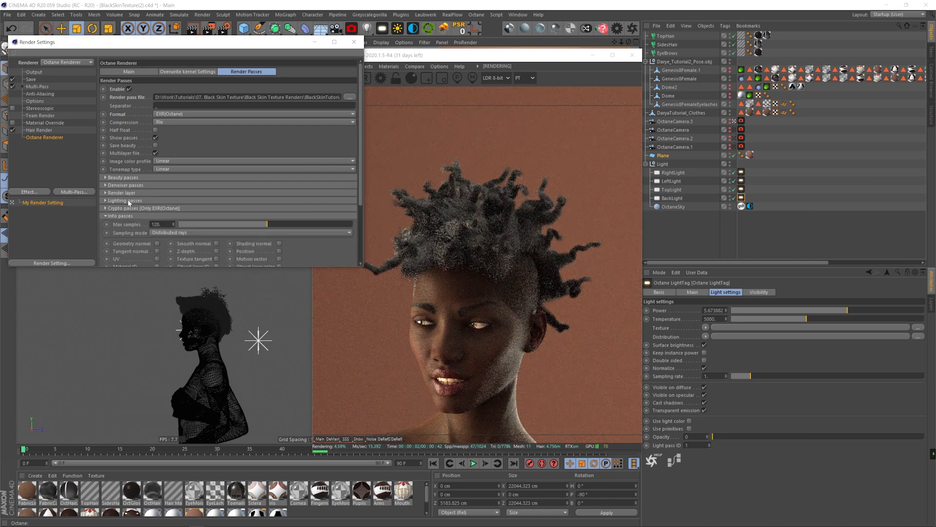
scroll(129, 210, "down", 3)
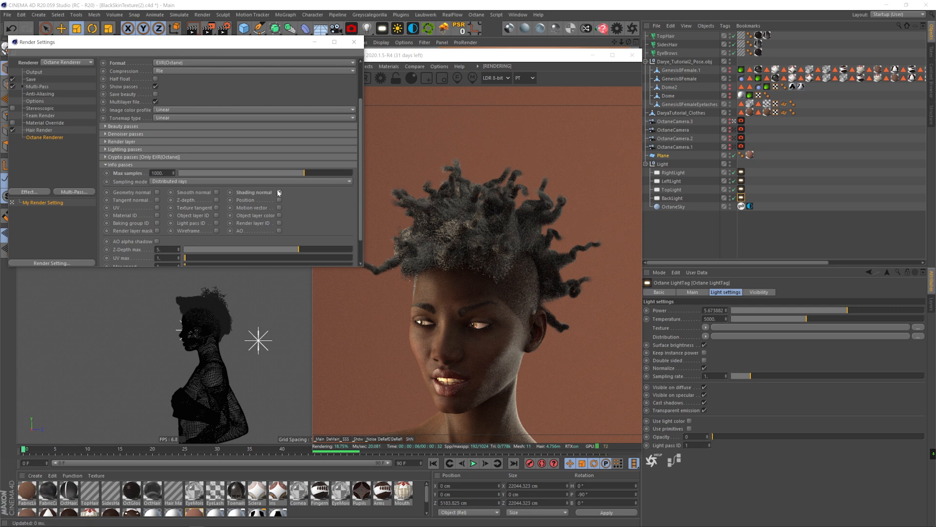
scroll(144, 225, "down", 1)
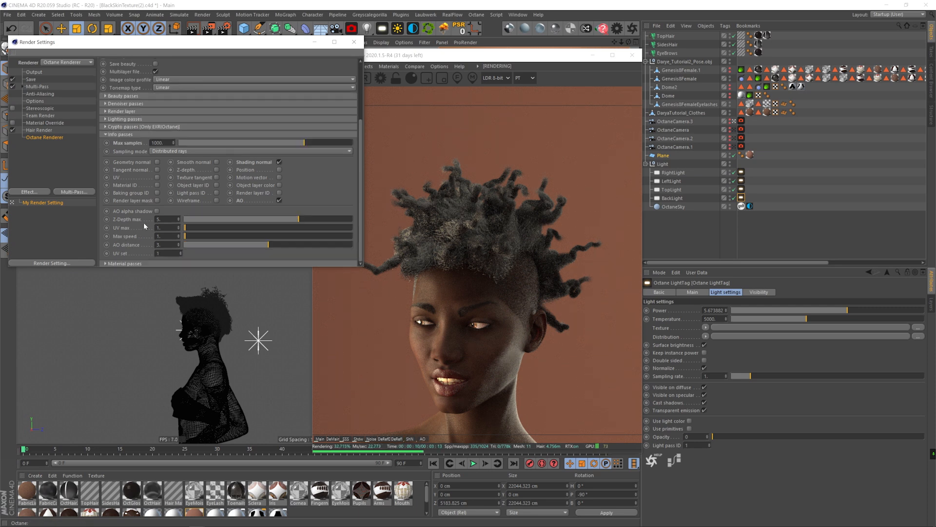
Step: Preview the AO pass in the Live Viewer and reduce the AO distance to 0.01
left_click(424, 438)
left_click(210, 242)
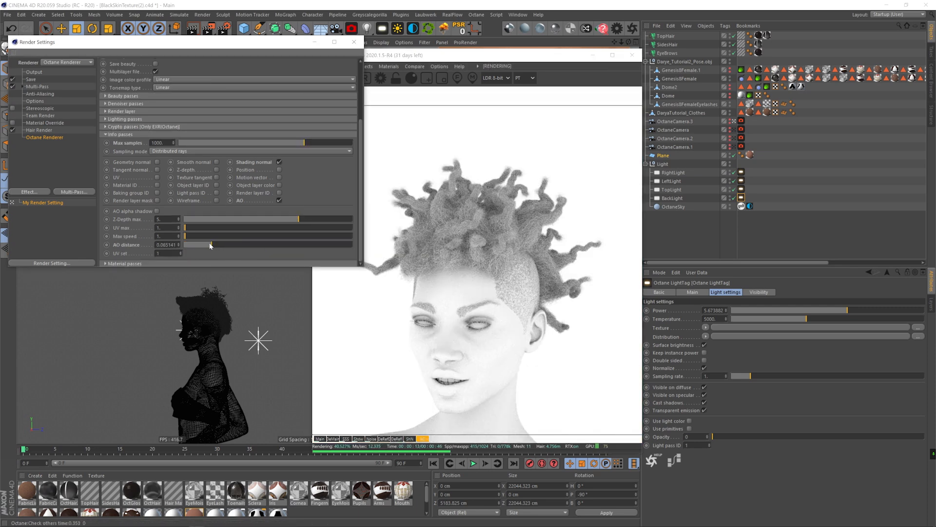
left_click_drag(210, 244, 192, 244)
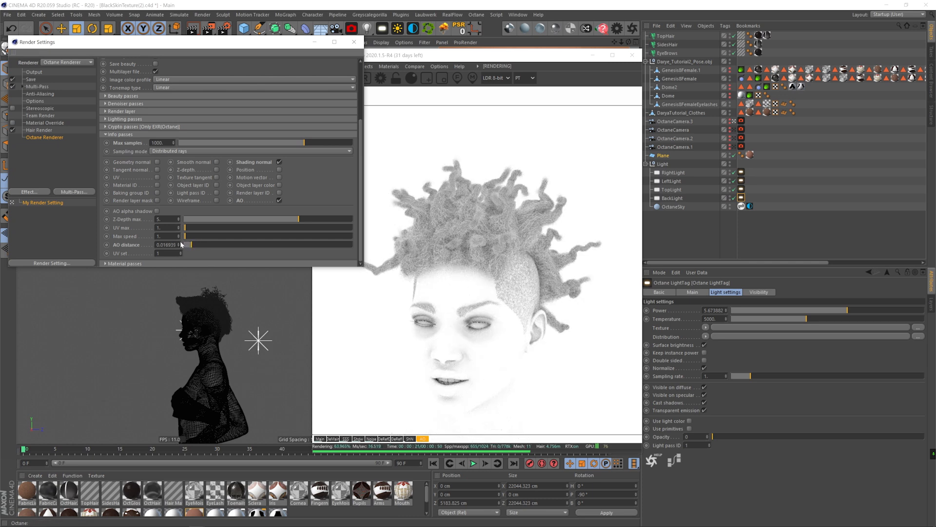
left_click(181, 244)
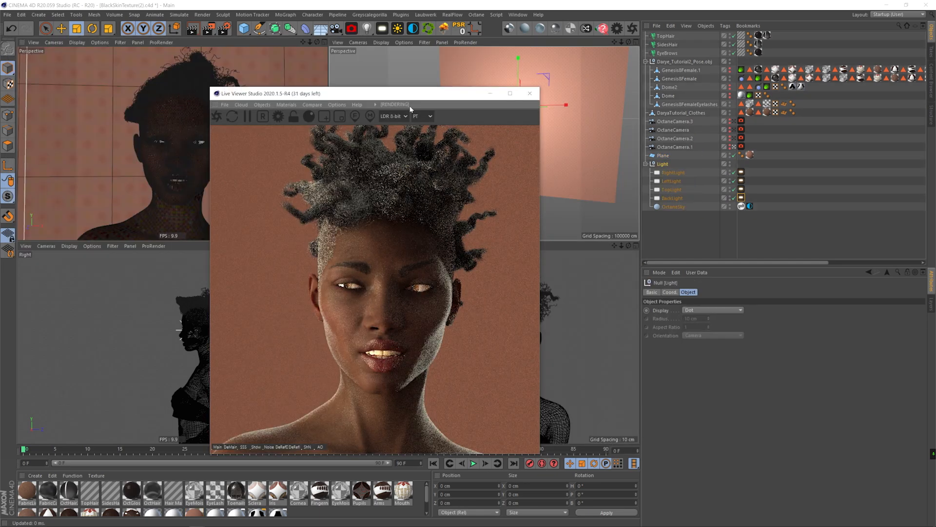
Step: Switch the view to OctaneCamera.2 for the eye close-up and reposition the Live Viewer window
left_click_drag(429, 93, 519, 96)
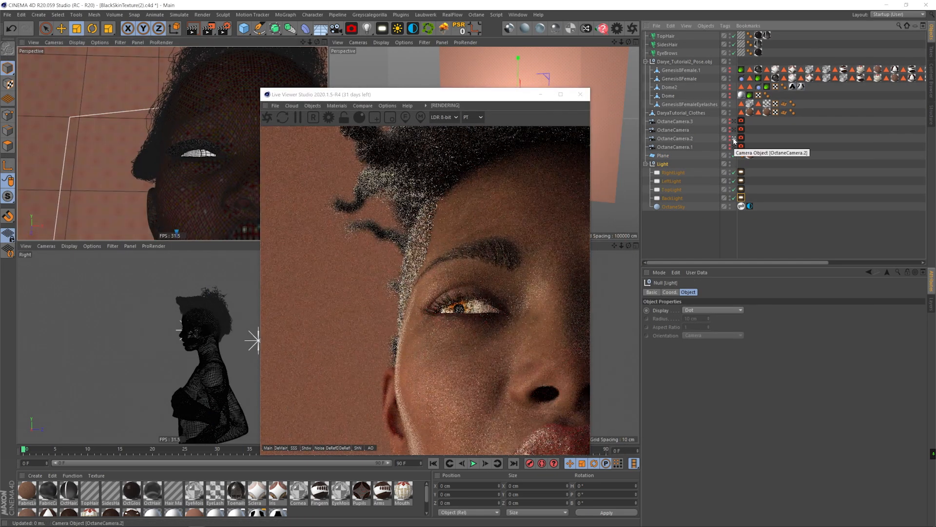
mouse_move(141, 151)
left_mouse_down("alt")
mouse_move(172, 155)
mouse_move(141, 149)
left_mouse_up("alt")
left_click_drag(476, 96, 408, 95)
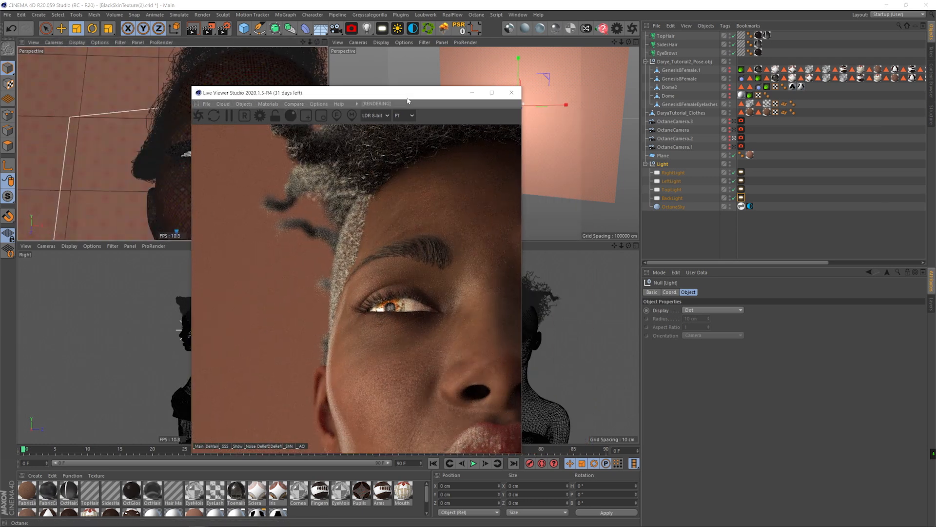
Step: Add Octane ObjectTags to the TopHair and SidesHair objects and set their object layer color to red
left_click(667, 37)
left_click(668, 44, "shift")
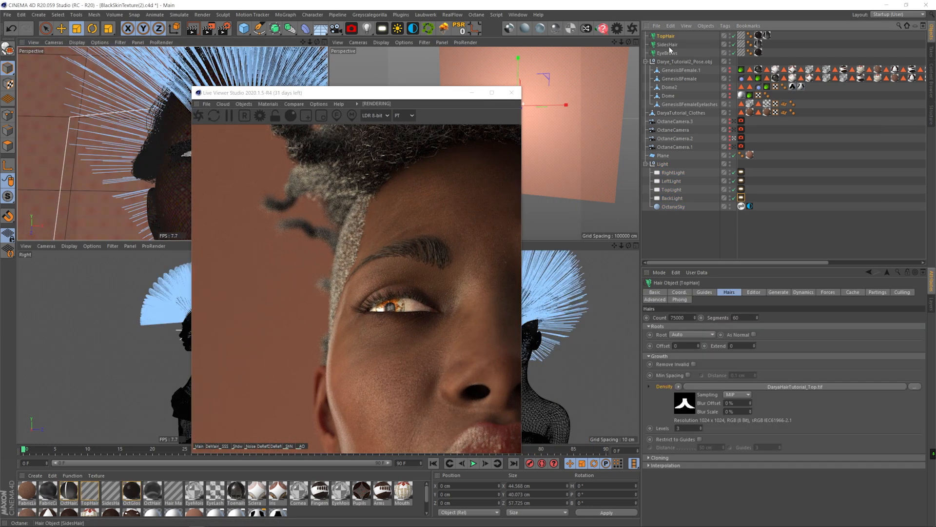
right_click(665, 37)
left_click(806, 74)
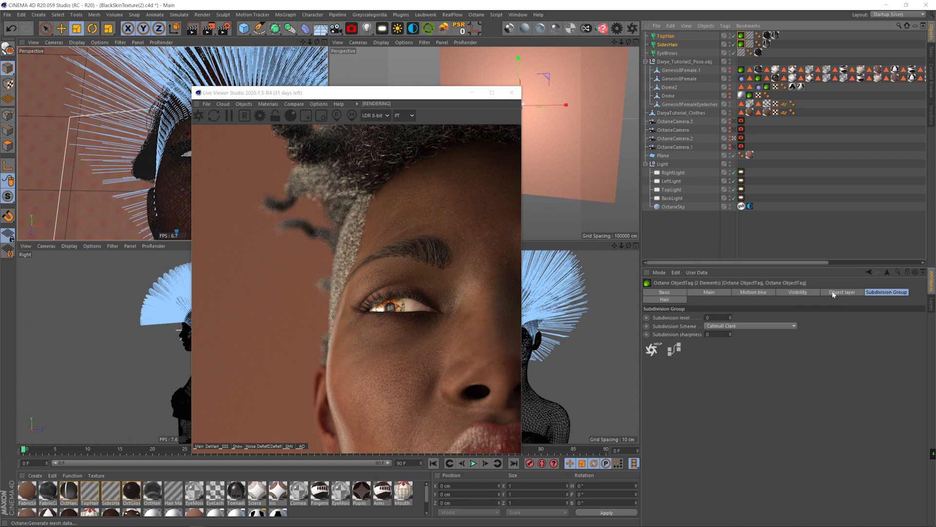
left_click(834, 292)
left_click(709, 314)
left_click_drag(692, 340, 799, 340)
left_click(698, 372)
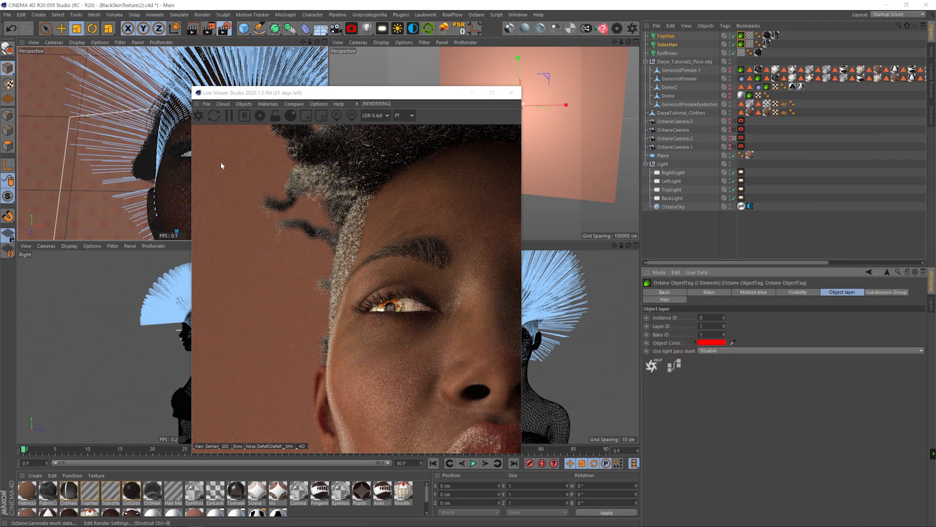
Step: Enable the Object layer color info pass and compare it with the main render in the Live Viewer
key("ctrl+b")
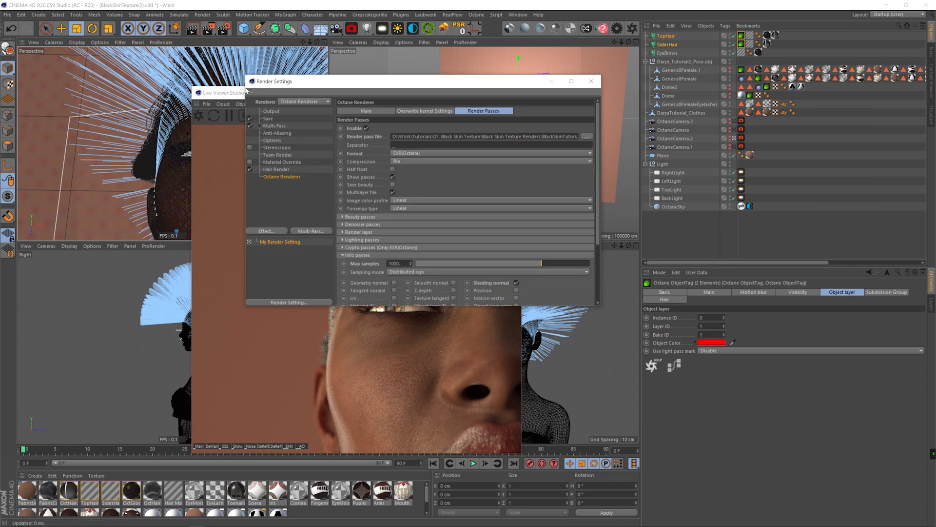
scroll(375, 233, "down", 3)
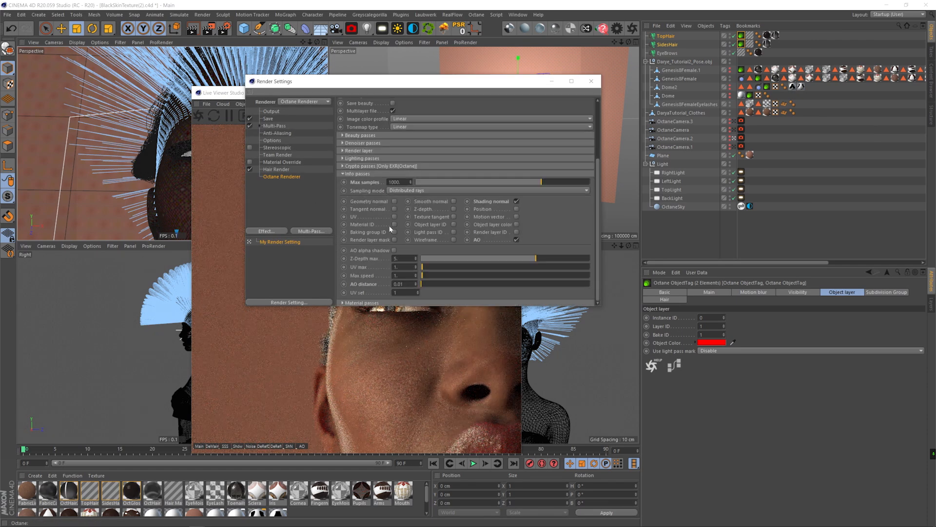
left_click(592, 81)
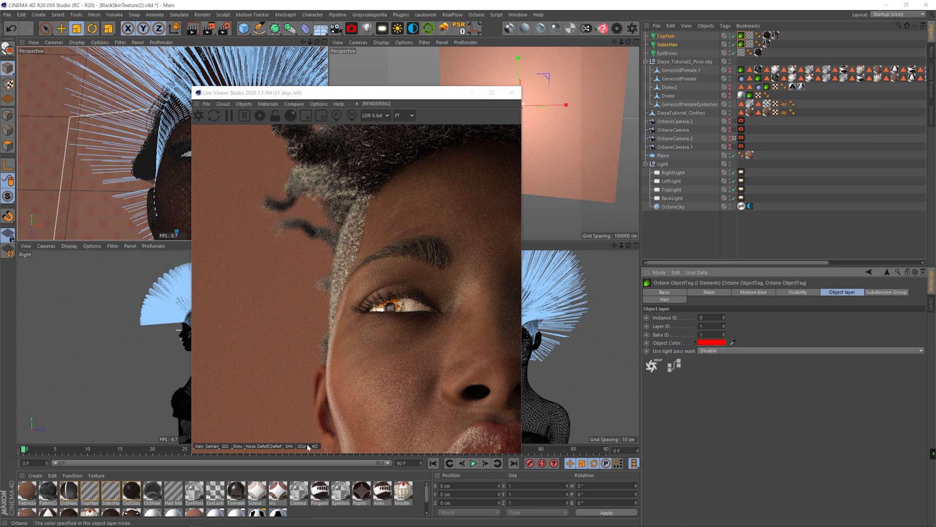
left_click(302, 446)
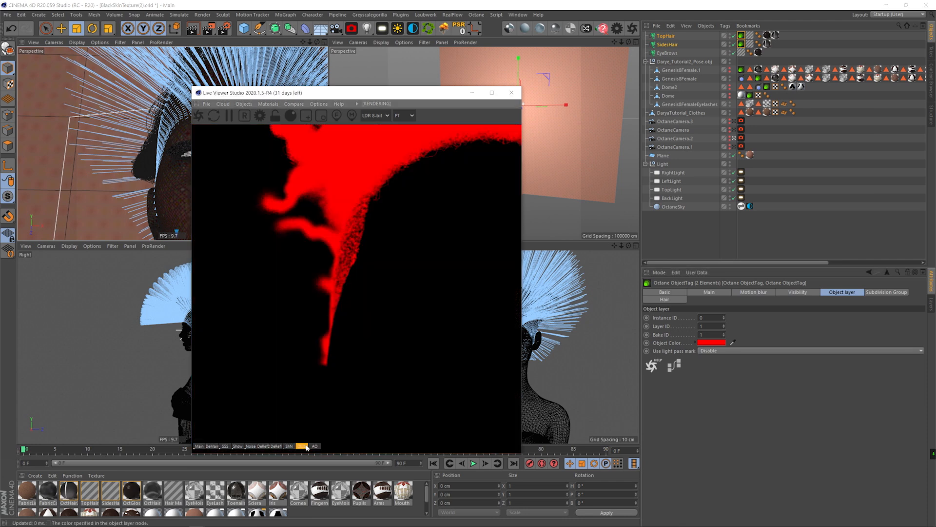
left_click(199, 446)
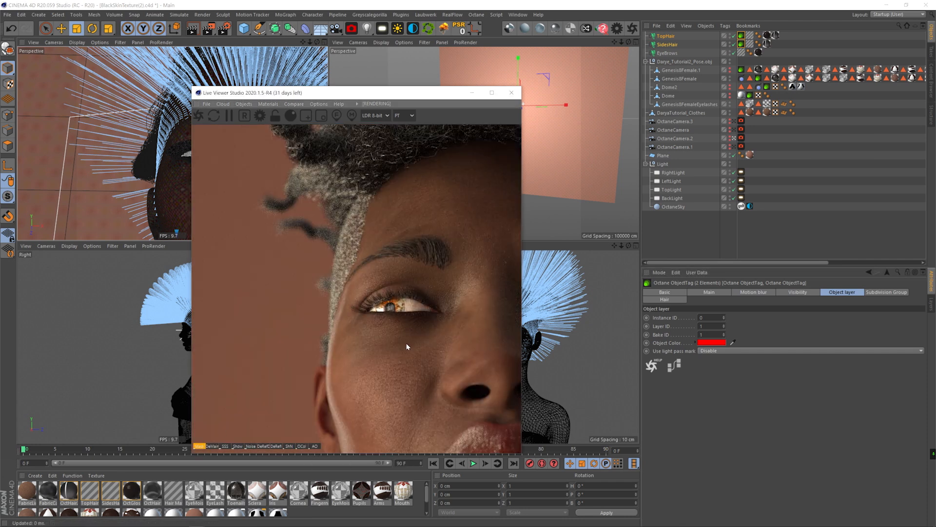